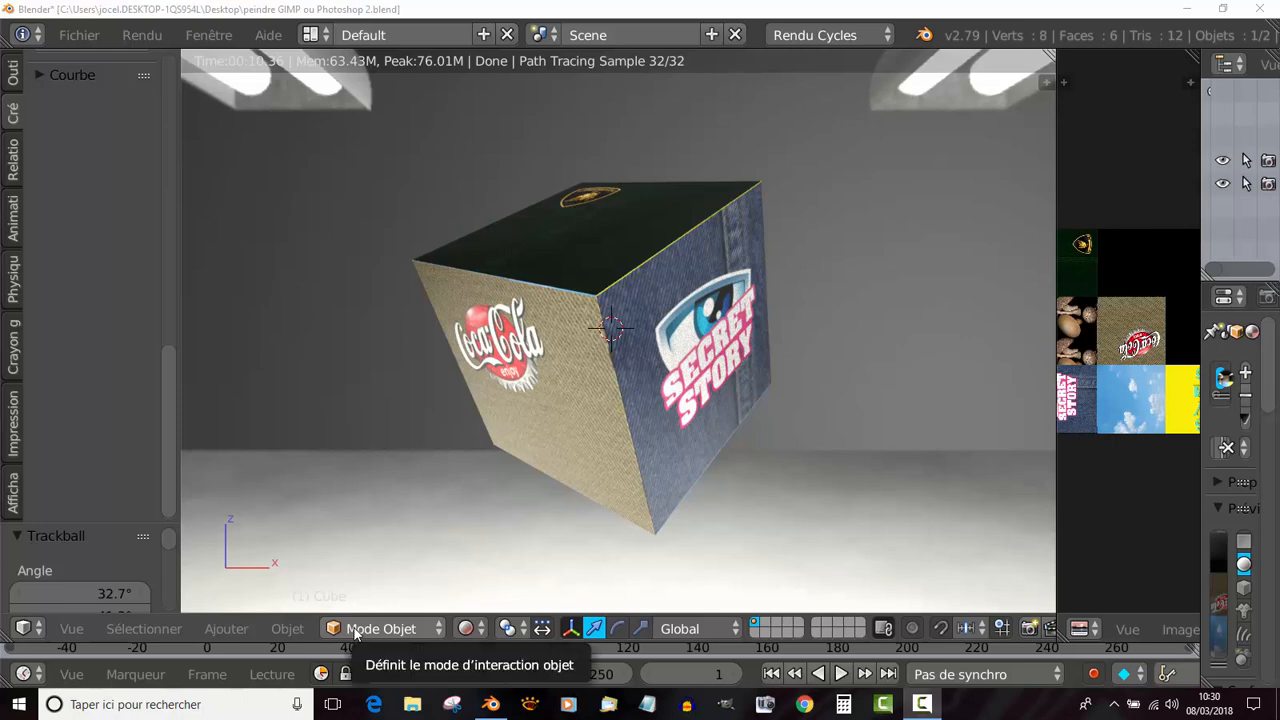
Examine the textured cube's faces from several angles, including a trial trackball rotation of the cube.
{"action": "left_click", "coordinate": [358, 630]}
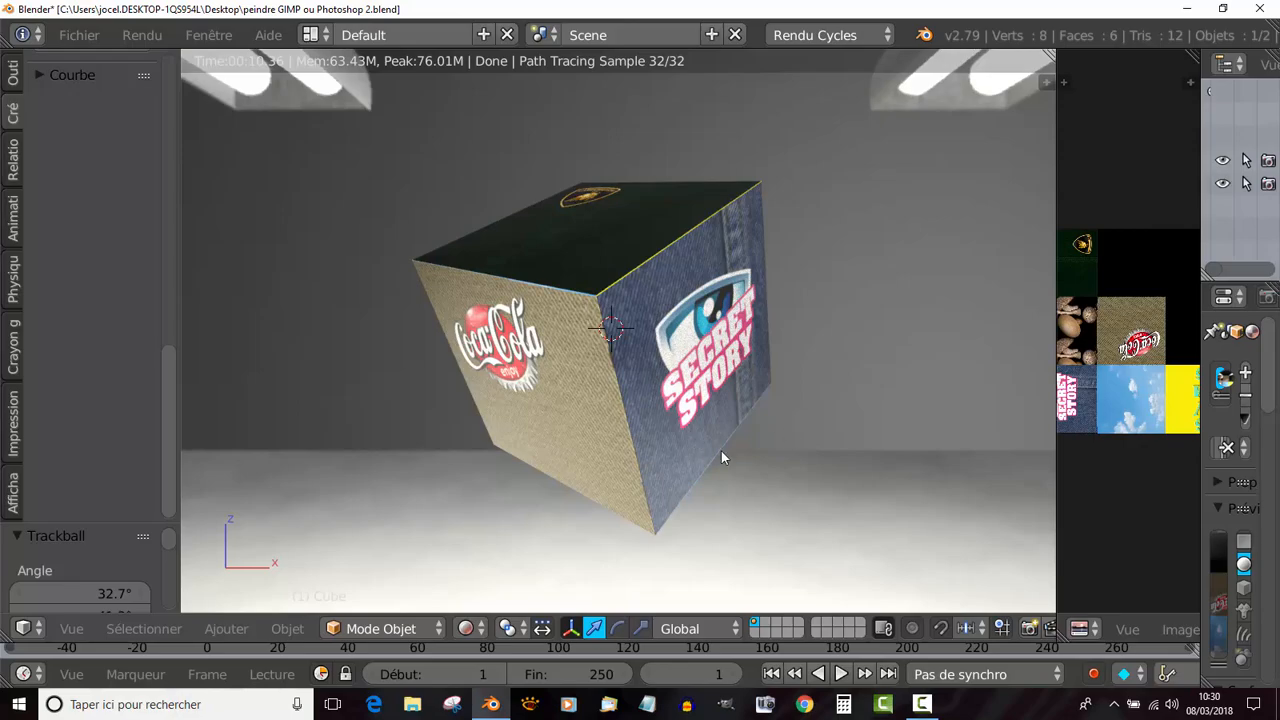
{"action": "mouse_move", "coordinate": [603, 451]}
{"action": "middle_mouse_down"}
{"action": "mouse_move", "coordinate": [526, 438]}
{"action": "mouse_move", "coordinate": [648, 424]}
{"action": "mouse_move", "coordinate": [618, 438]}
{"action": "middle_mouse_up"}
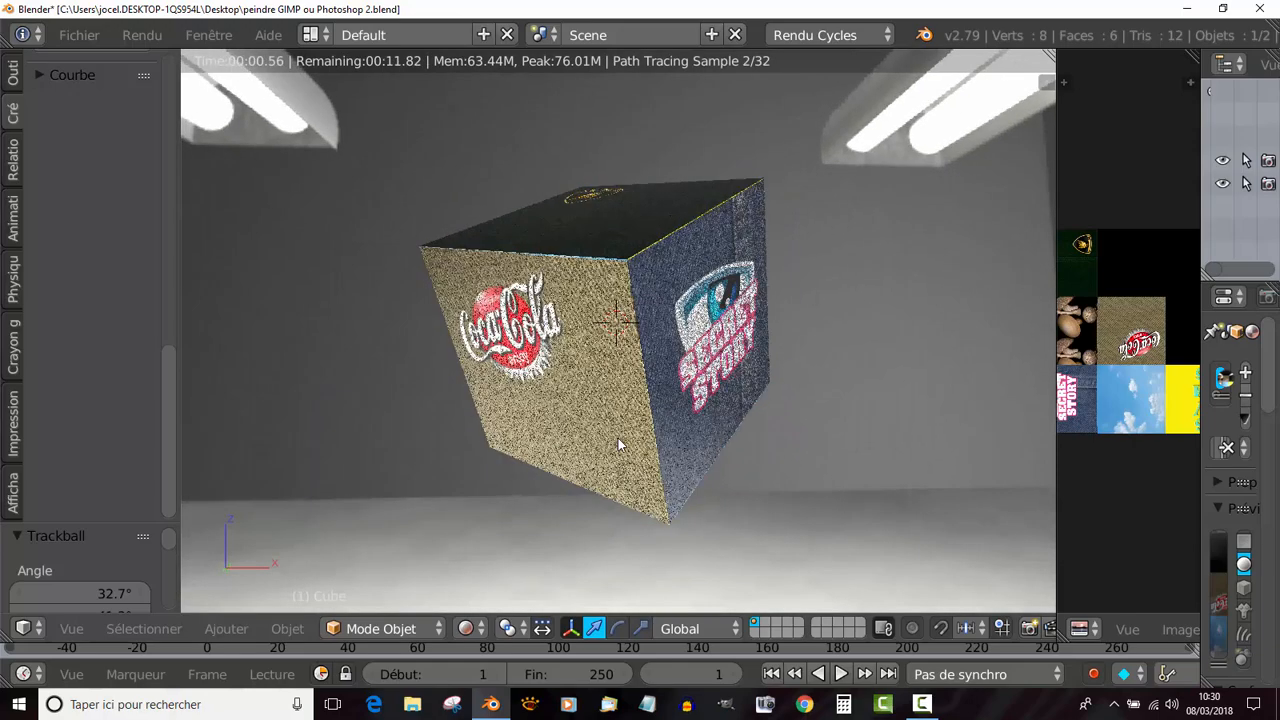
{"action": "scroll", "coordinate": [618, 438], "scroll_direction": "up", "scroll_amount": 1}
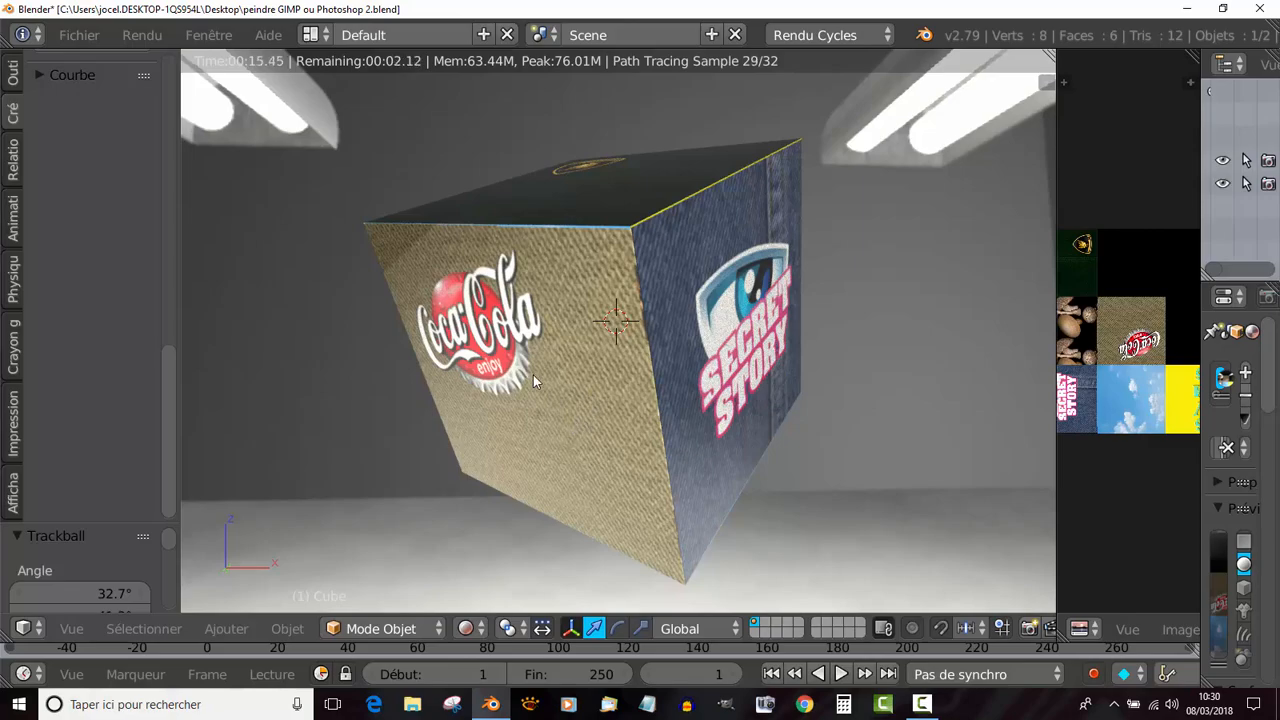
{"action": "scroll", "coordinate": [536, 375], "scroll_direction": "down", "scroll_amount": 1}
{"action": "mouse_move", "coordinate": [537, 380]}
{"action": "middle_mouse_down"}
{"action": "mouse_move", "coordinate": [722, 398]}
{"action": "mouse_move", "coordinate": [541, 393]}
{"action": "middle_mouse_up"}
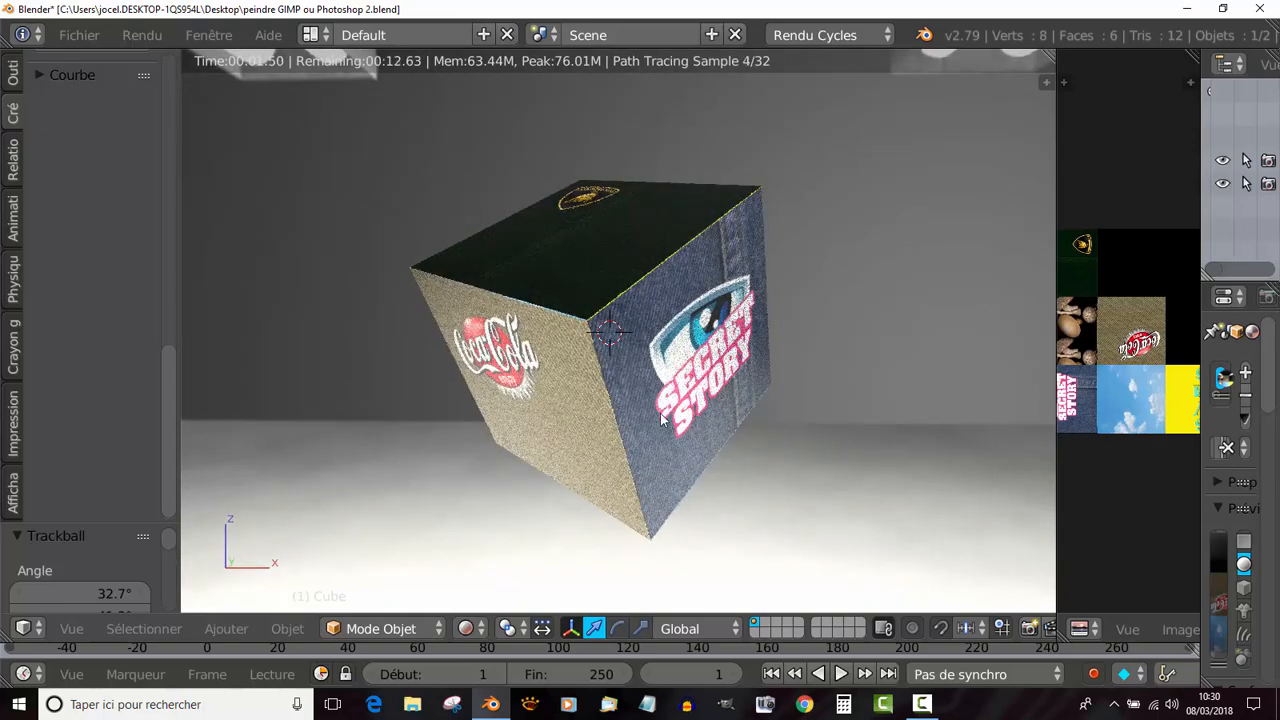
{"action": "middle_click_drag", "start_coordinate": [660, 415], "coordinate": [623, 402]}
{"action": "key", "text": "r"}
{"action": "key", "text": "r"}
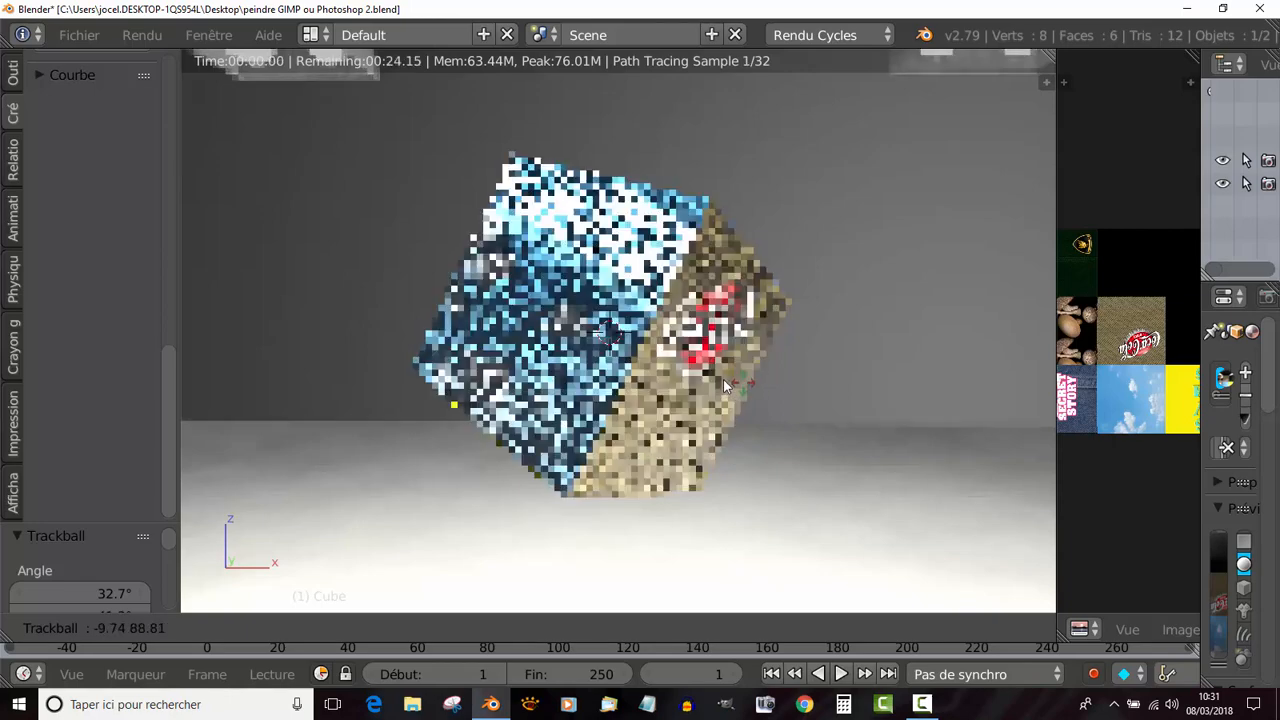
{"action": "right_click", "coordinate": [650, 336]}
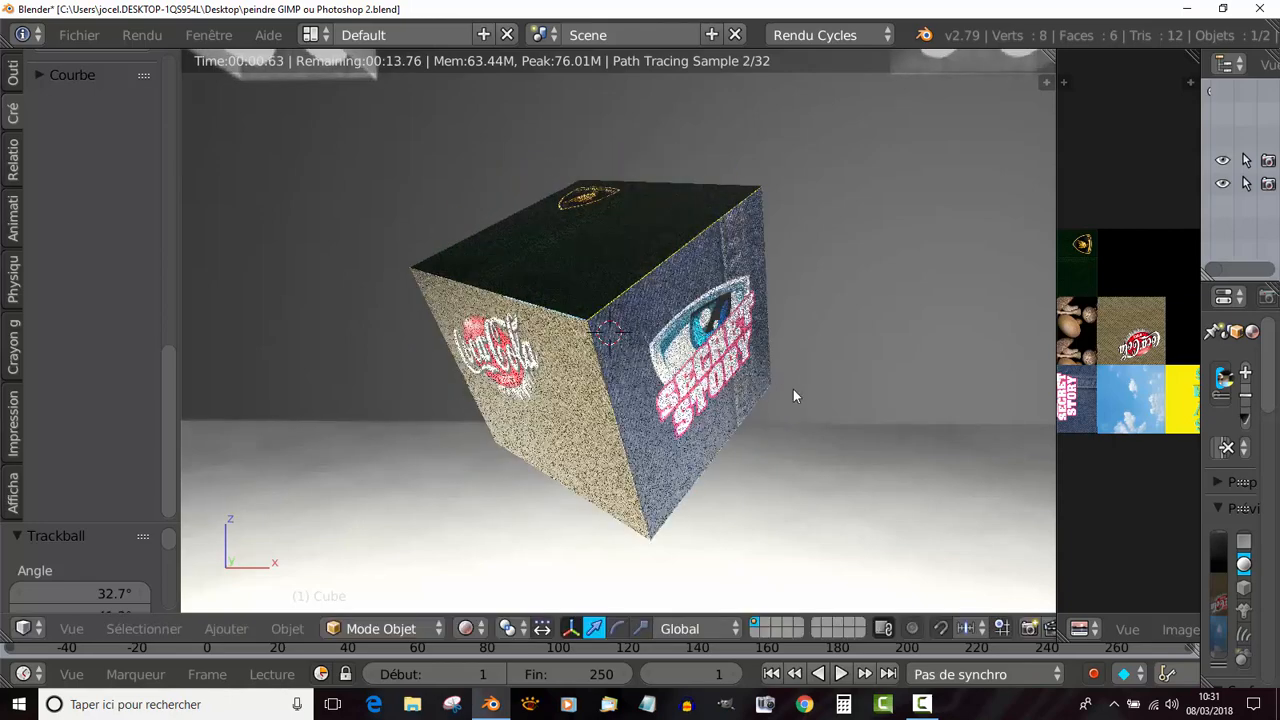
Open the user preferences for file paths and start browsing for the image editor (Éditeur d'image) executable.
{"action": "left_click", "coordinate": [77, 37]}
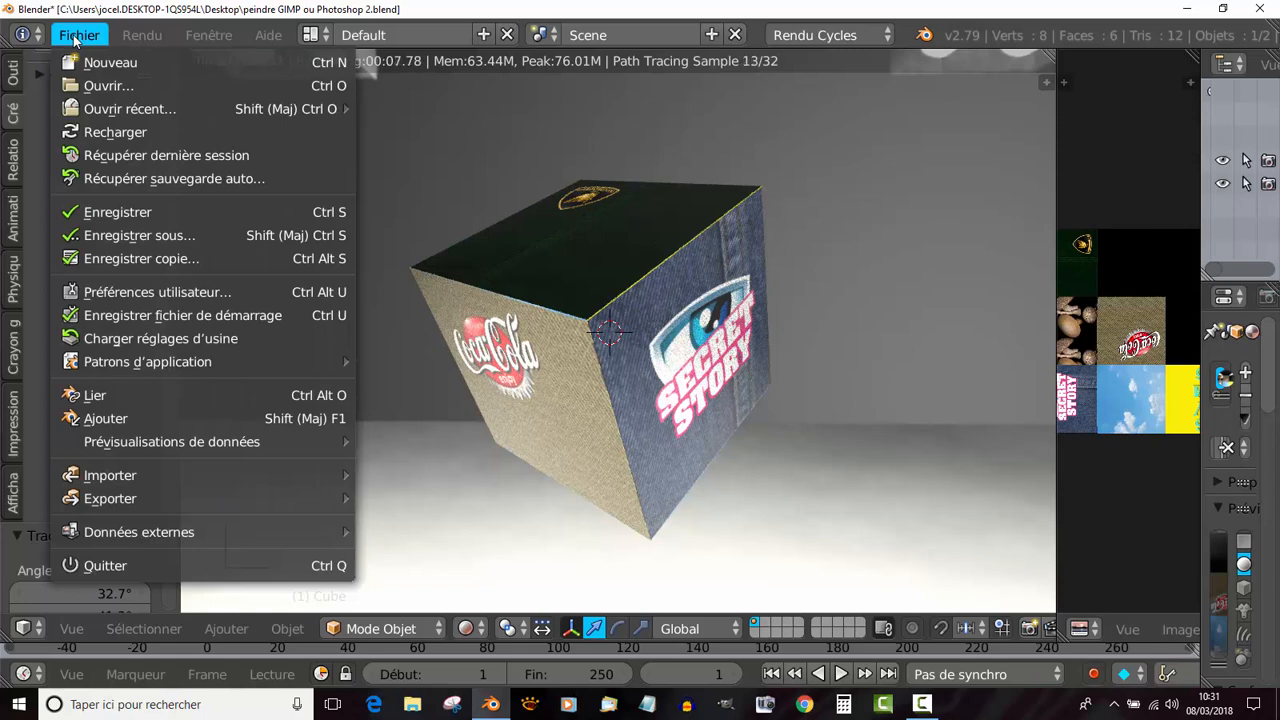
{"action": "left_click", "coordinate": [135, 292]}
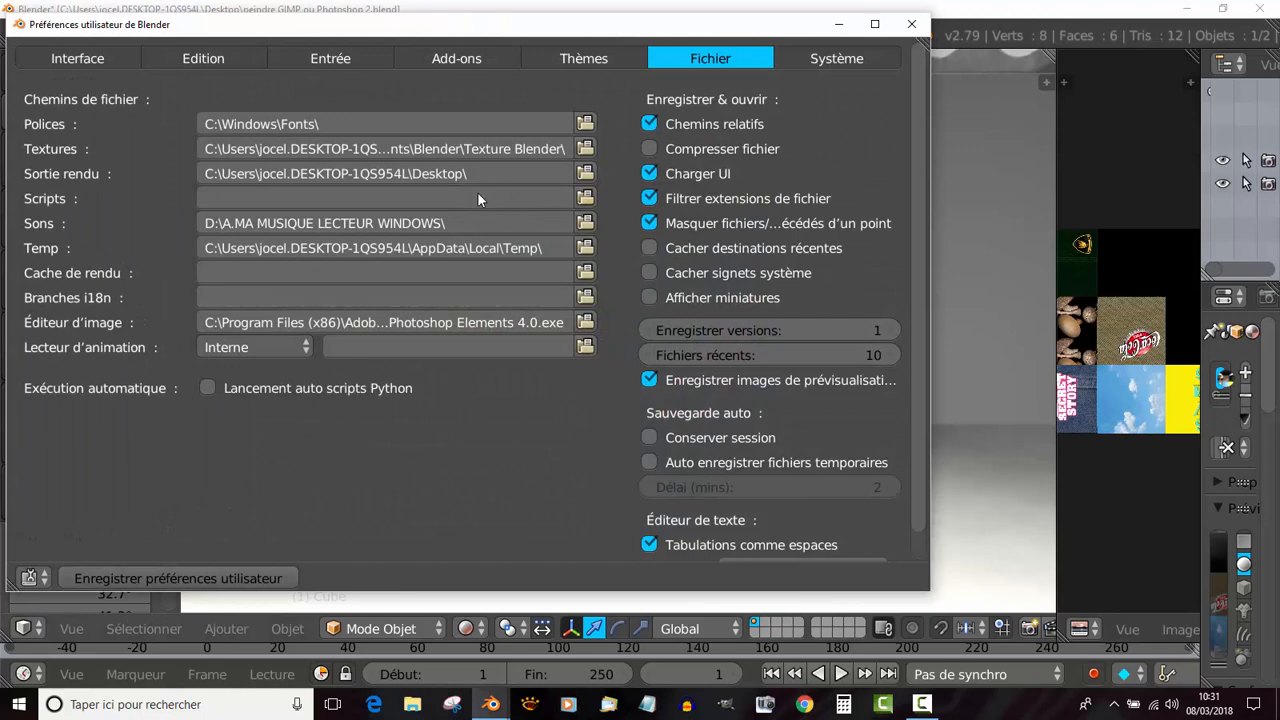
{"action": "left_click_drag", "start_coordinate": [428, 37], "coordinate": [621, 51]}
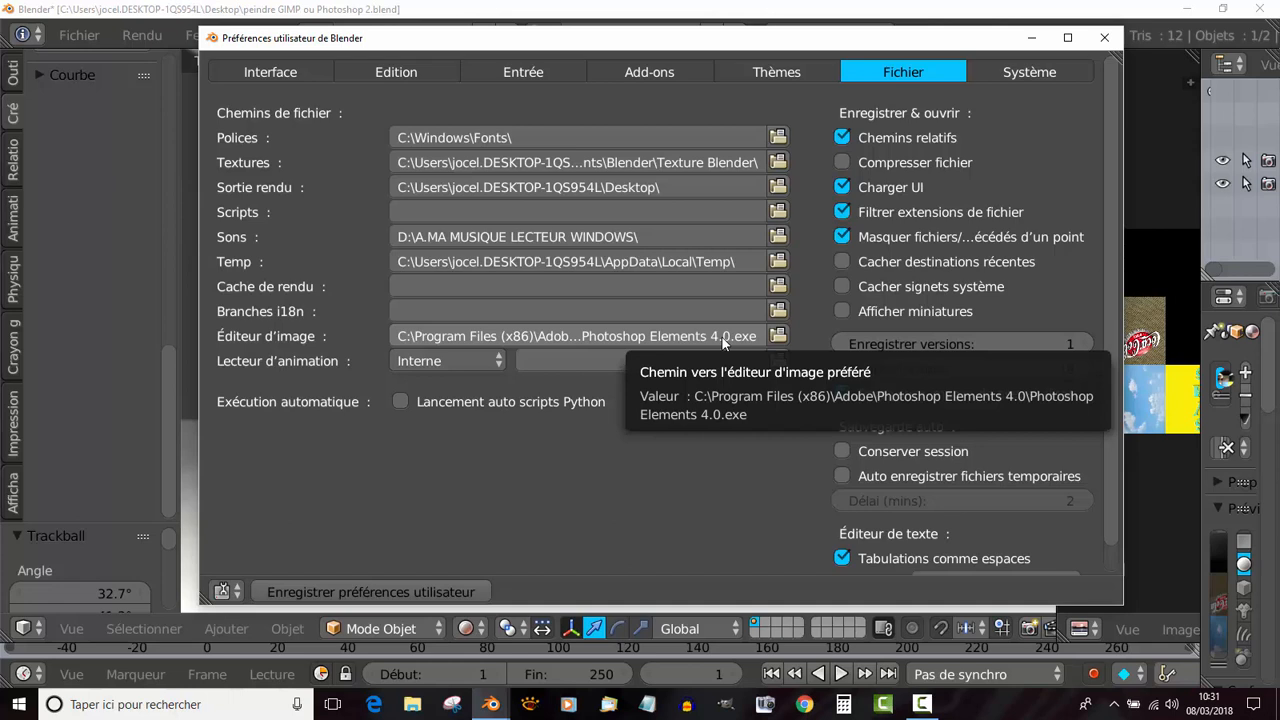
{"action": "left_click", "coordinate": [778, 336]}
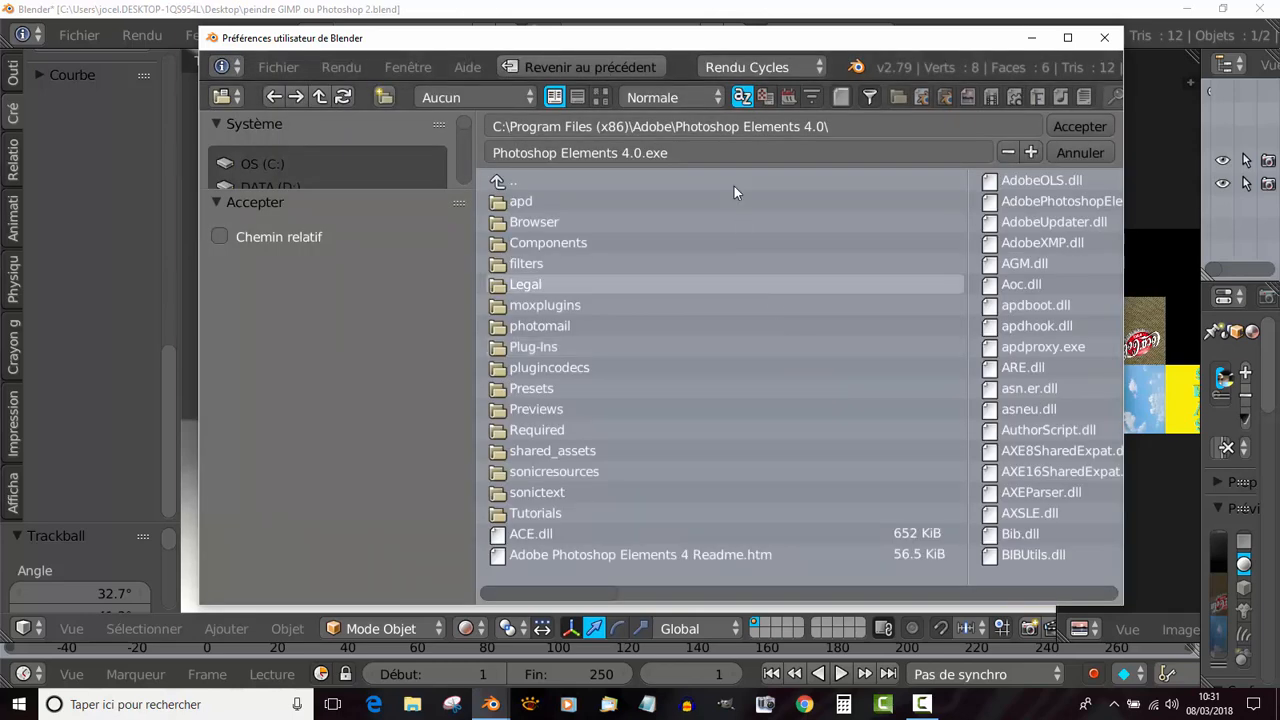
Set Photoshop Elements 4.0.exe from the Photoshop Elements 4.0 folder as the image editor, save the user preferences and close them.
{"action": "left_click_drag", "start_coordinate": [716, 45], "coordinate": [629, 36]}
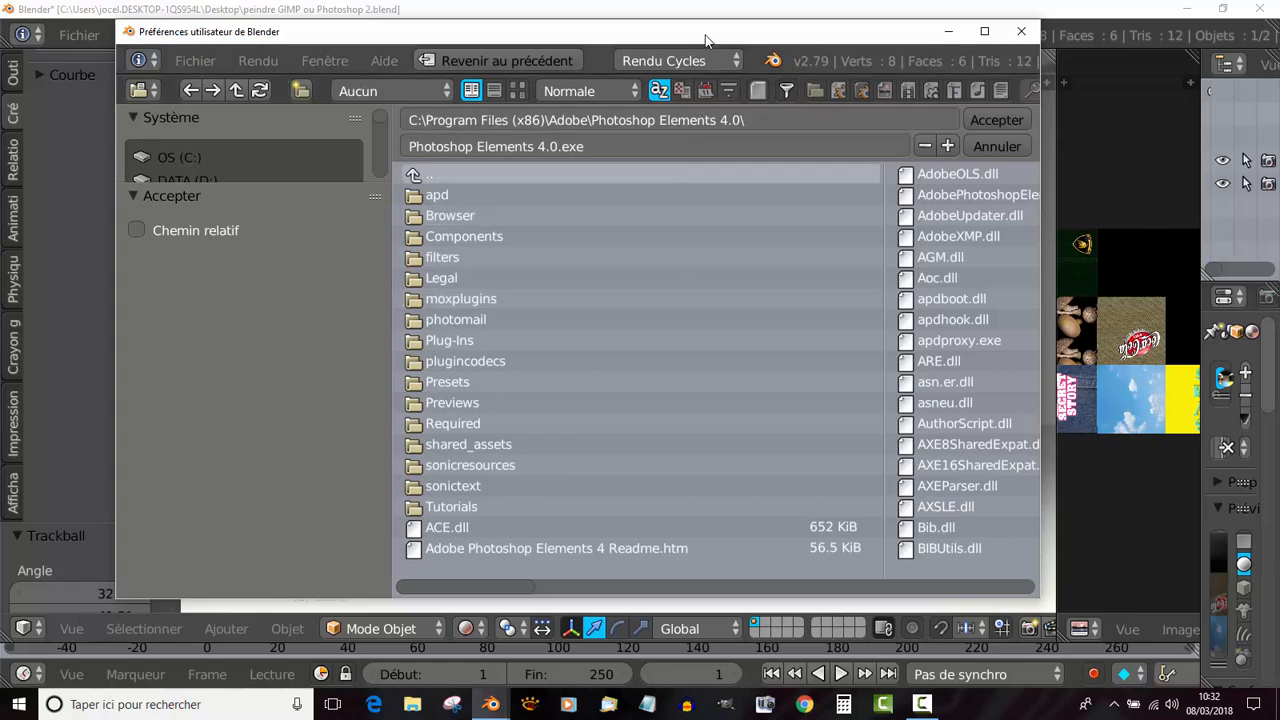
{"action": "left_click_drag", "start_coordinate": [696, 32], "coordinate": [657, 33]}
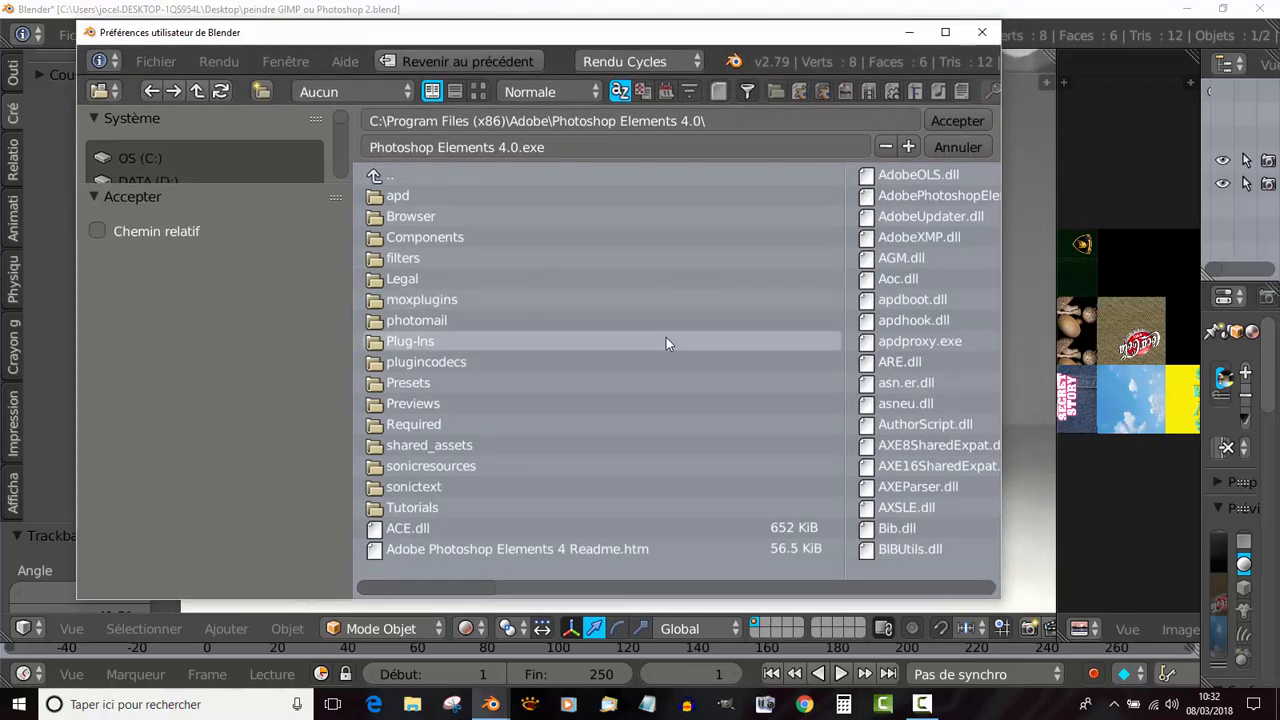
{"action": "left_click_drag", "start_coordinate": [480, 592], "coordinate": [734, 591]}
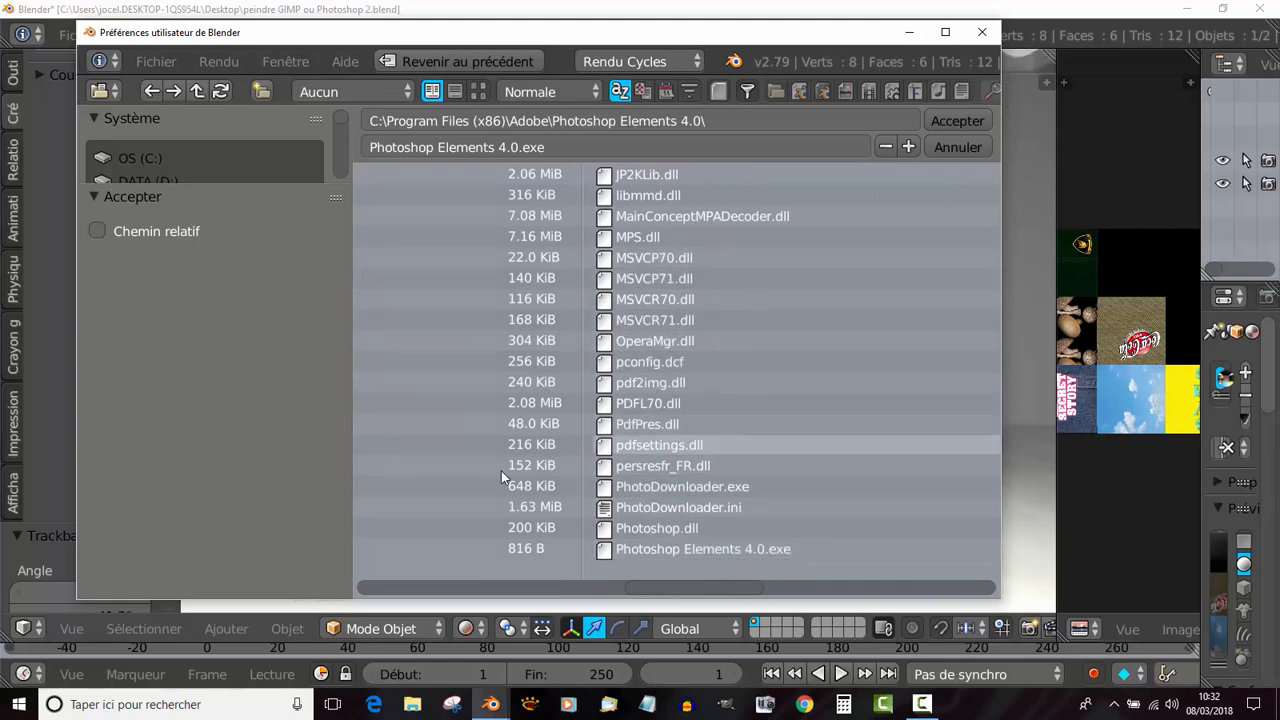
{"action": "scroll", "coordinate": [713, 597], "scroll_direction": "up", "scroll_amount": 1}
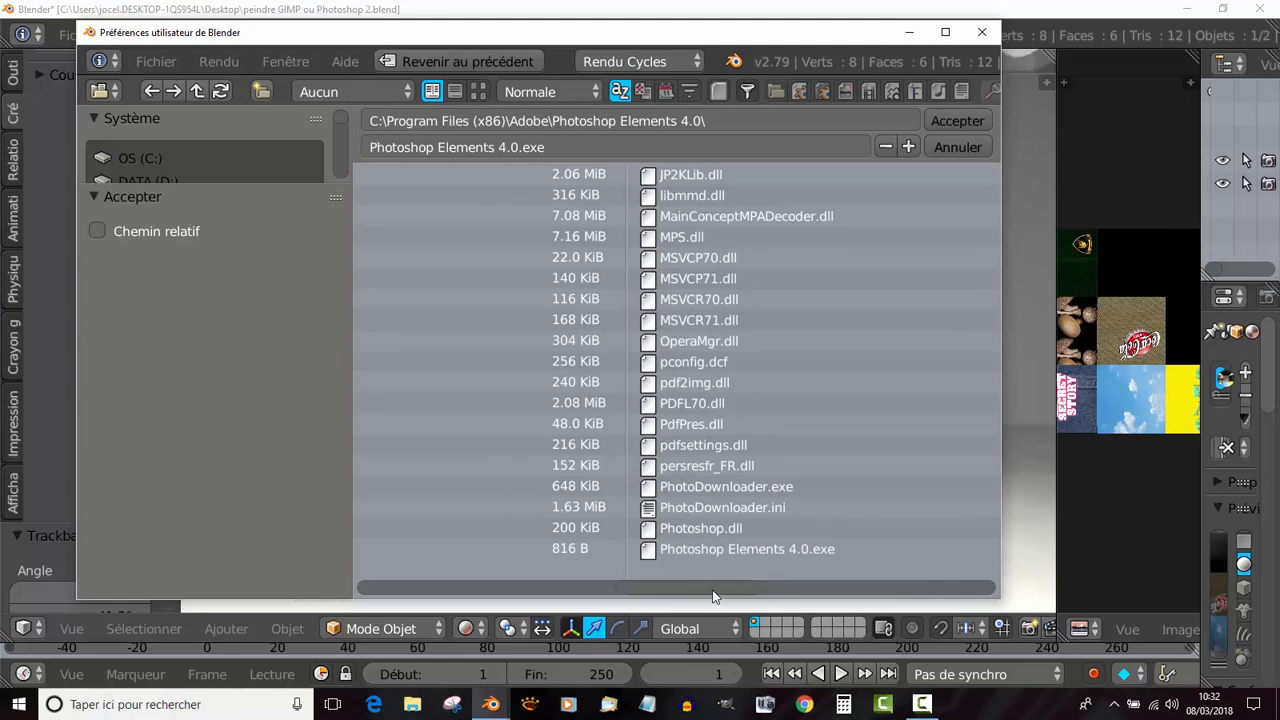
{"action": "scroll", "coordinate": [725, 556], "scroll_direction": "down", "scroll_amount": 3}
{"action": "left_click", "coordinate": [642, 548]}
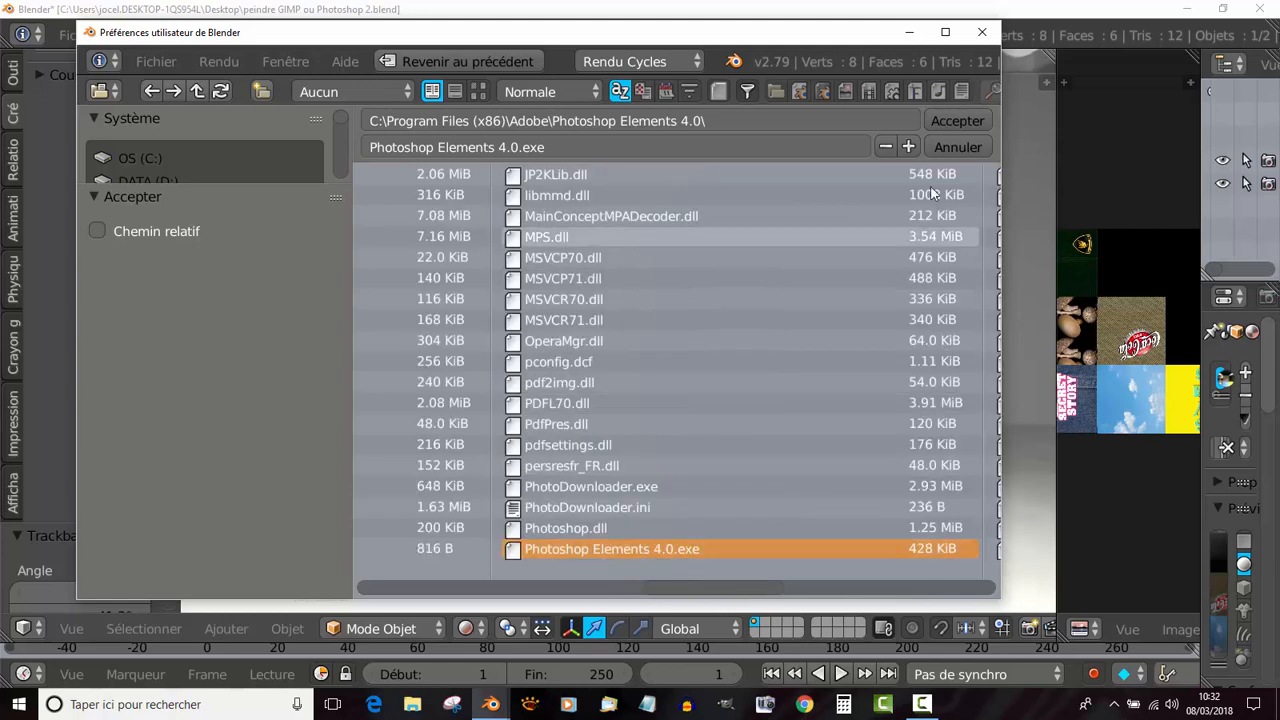
{"action": "left_click", "coordinate": [945, 121]}
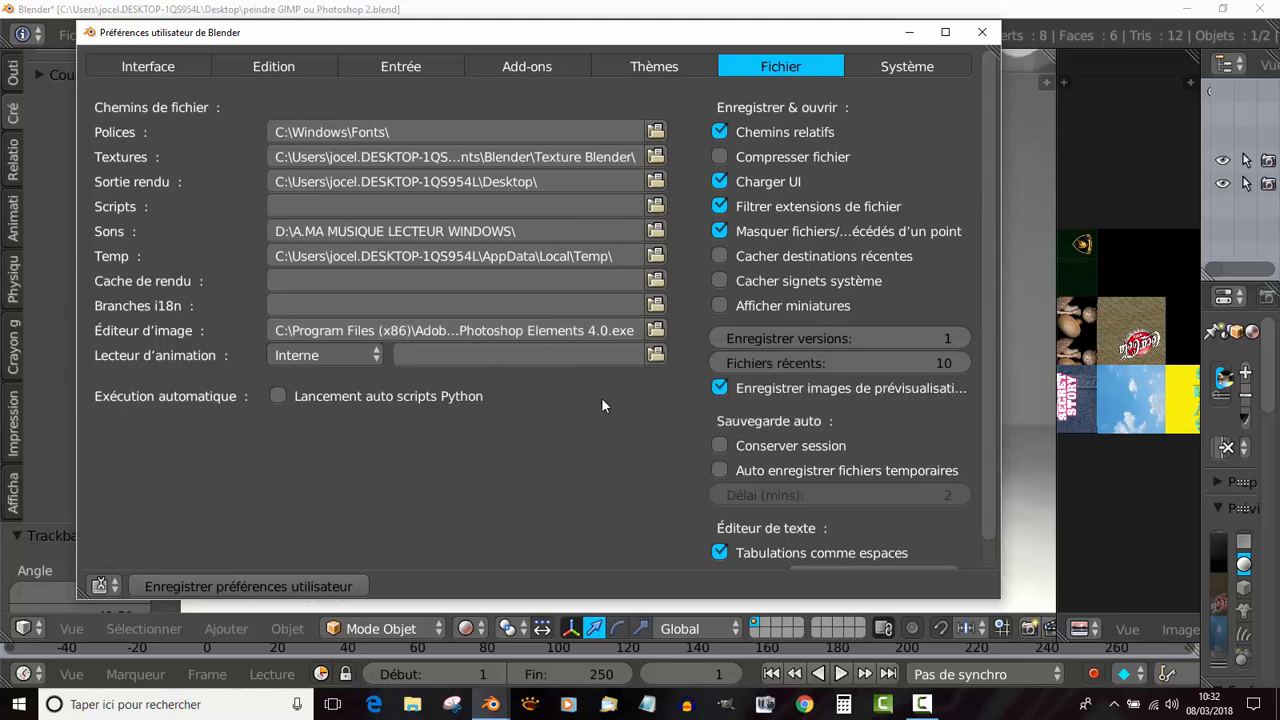
{"action": "left_click", "coordinate": [213, 594]}
{"action": "left_click", "coordinate": [982, 32]}
{"action": "scroll", "coordinate": [610, 389], "scroll_direction": "down", "scroll_amount": 2}
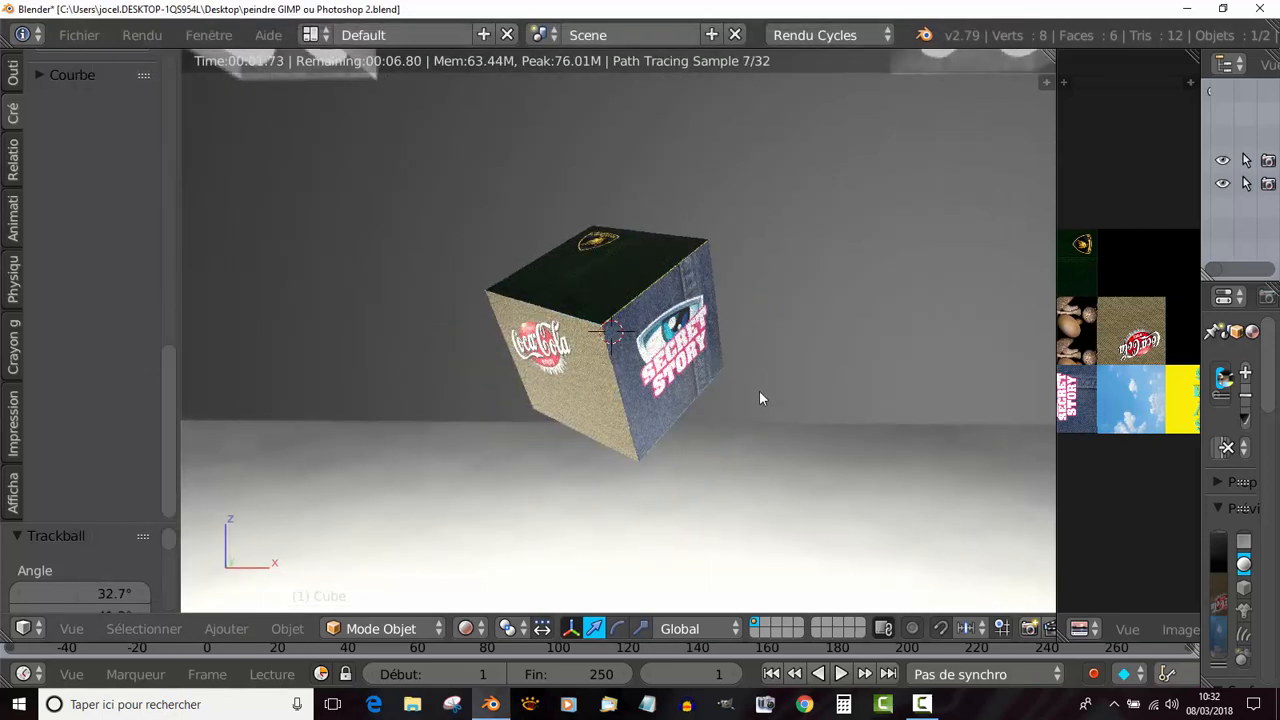
{"action": "scroll", "coordinate": [755, 395], "scroll_direction": "up", "scroll_amount": 2}
{"action": "middle_click_drag", "start_coordinate": [662, 424], "coordinate": [565, 296]}
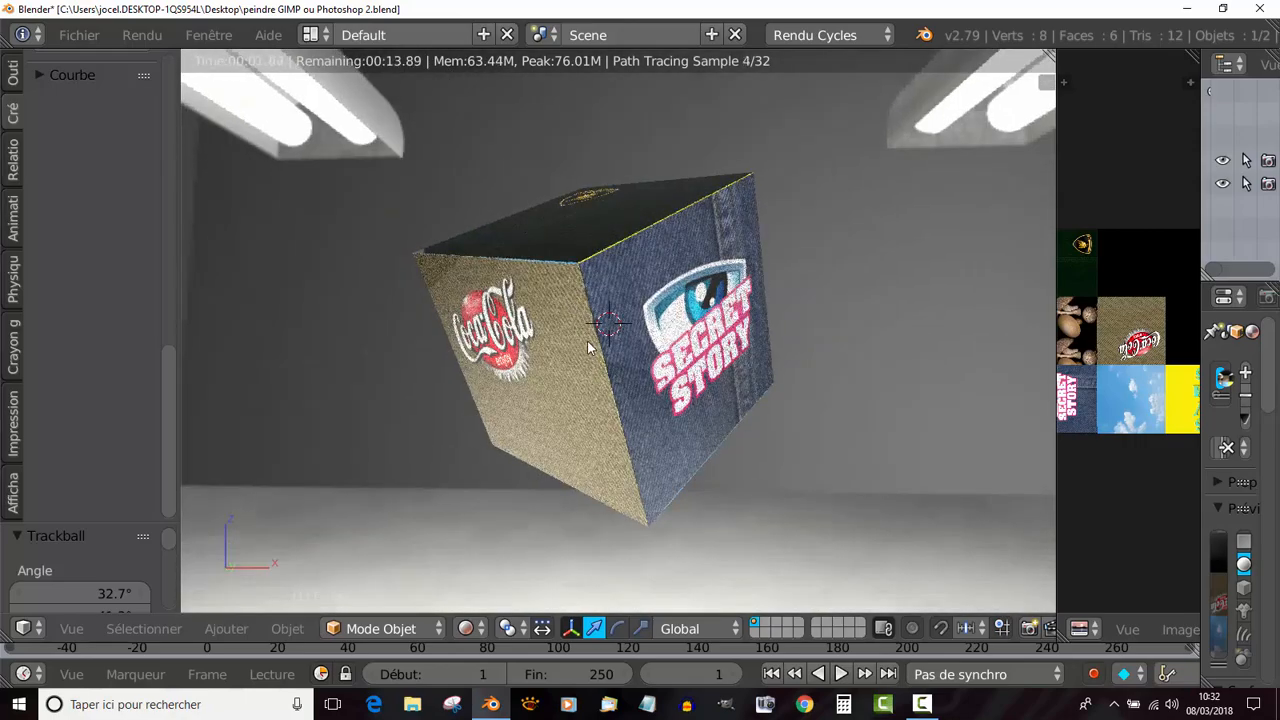
{"action": "scroll", "coordinate": [590, 349], "scroll_direction": "up", "scroll_amount": 1}
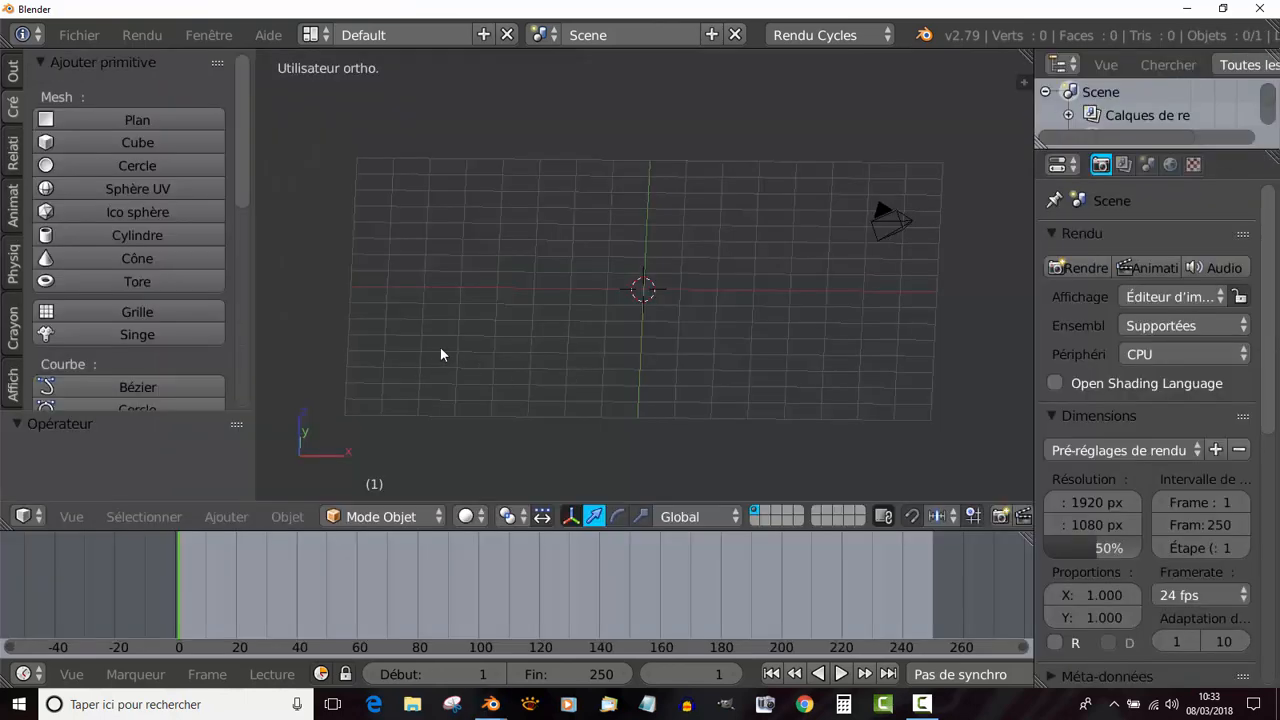
Add a cube mesh to the empty scene and show it in the front orthographic view.
{"action": "mouse_move", "coordinate": [242, 165]}
{"action": "left_mouse_down"}
{"action": "mouse_move", "coordinate": [237, 201]}
{"action": "mouse_move", "coordinate": [248, 163]}
{"action": "left_mouse_up"}
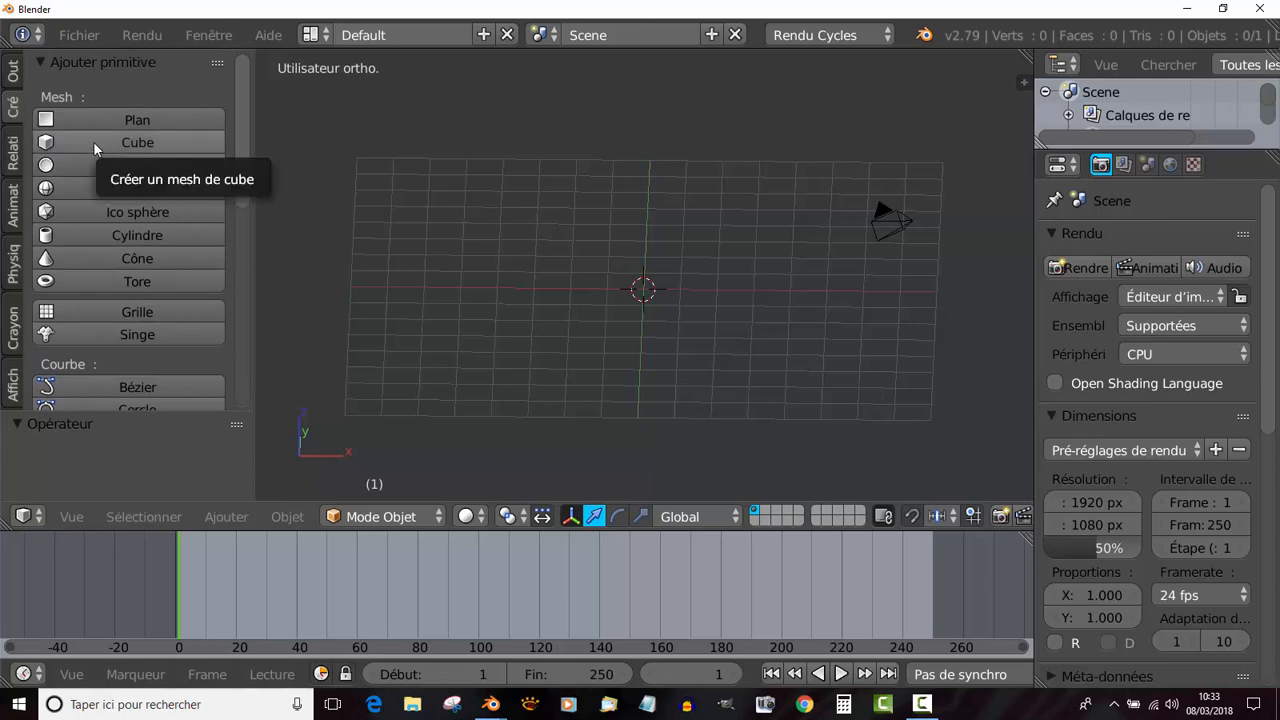
{"action": "left_click", "coordinate": [96, 141]}
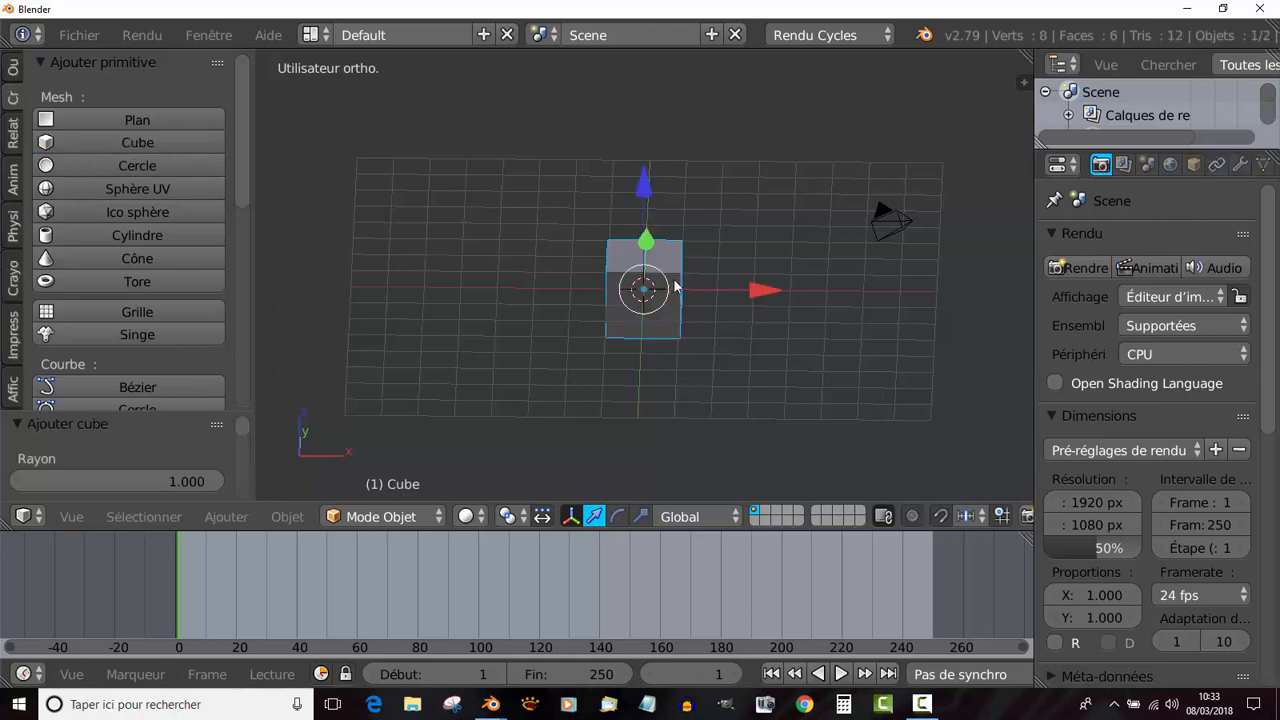
{"action": "scroll", "coordinate": [683, 373], "scroll_direction": "up", "scroll_amount": 3}
{"action": "middle_click_drag", "start_coordinate": [745, 342], "coordinate": [744, 309]}
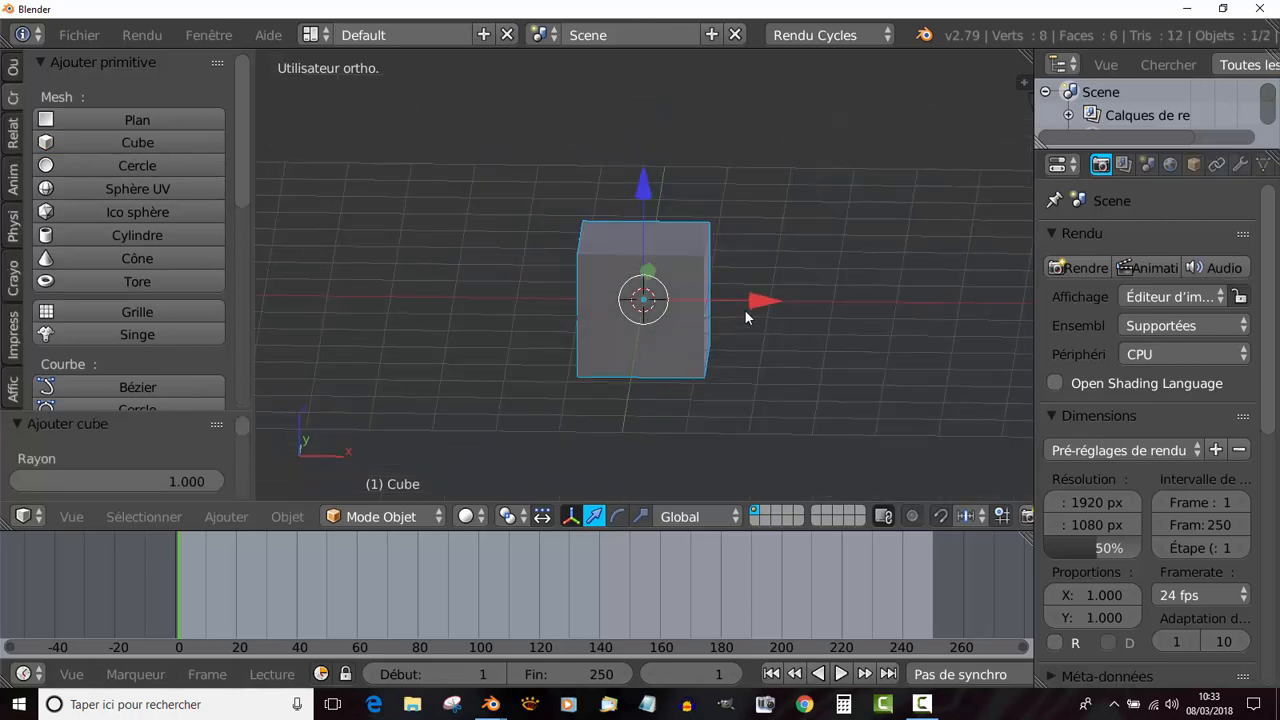
{"action": "key", "text": "KP_1"}
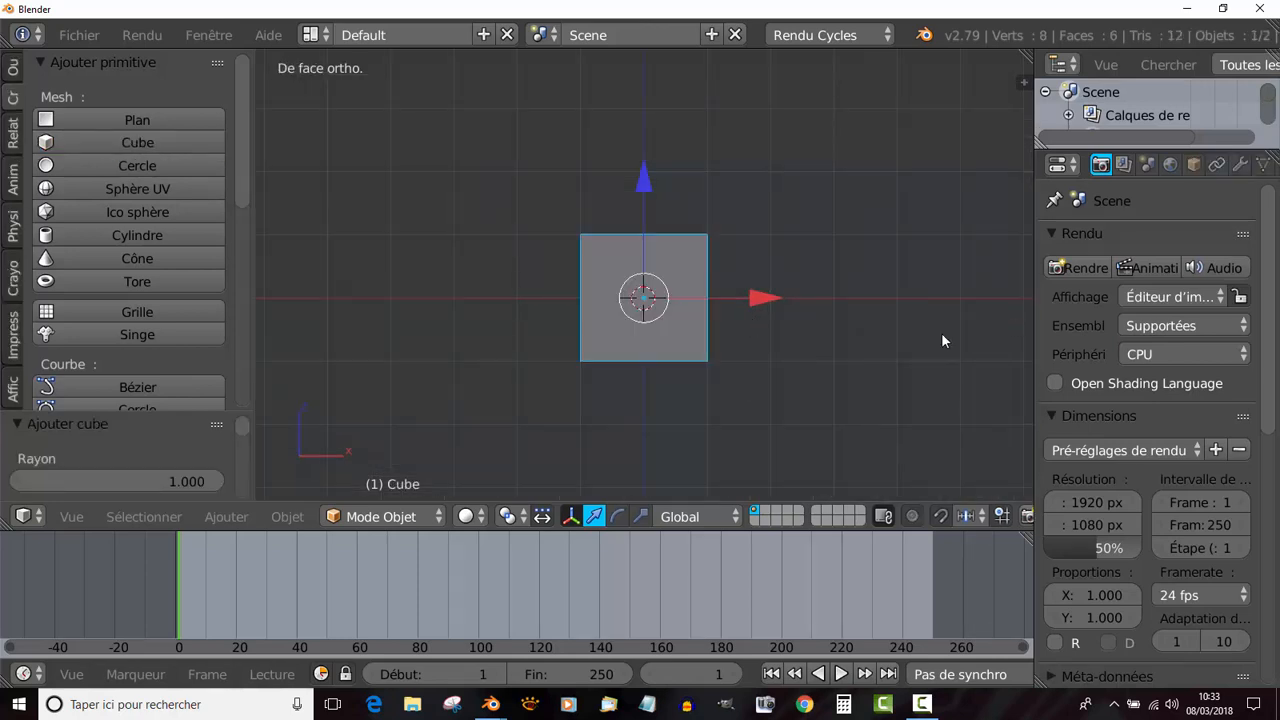
Split the 3D view vertically and turn the new area into a UV/Image editor (Éditeur UV/Image).
{"action": "middle_click_drag", "start_coordinate": [941, 341], "coordinate": [629, 351], "text": "shift"}
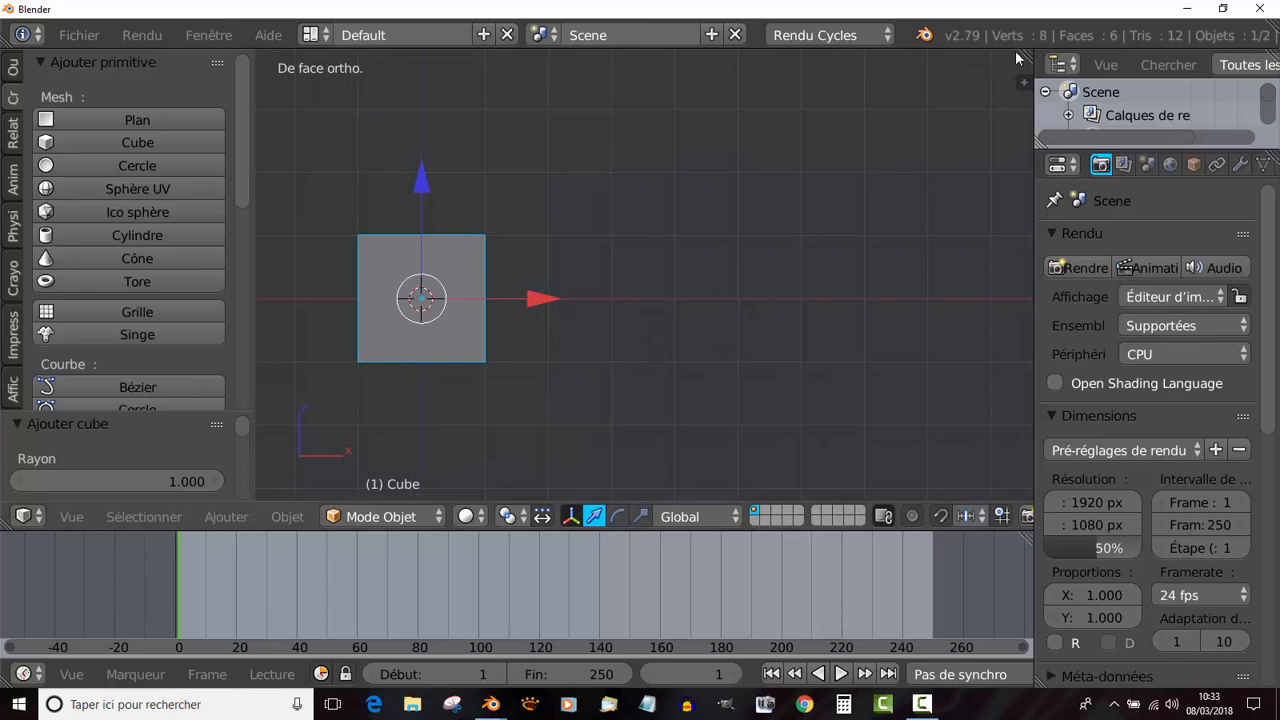
{"action": "left_click_drag", "start_coordinate": [1015, 50], "coordinate": [673, 55]}
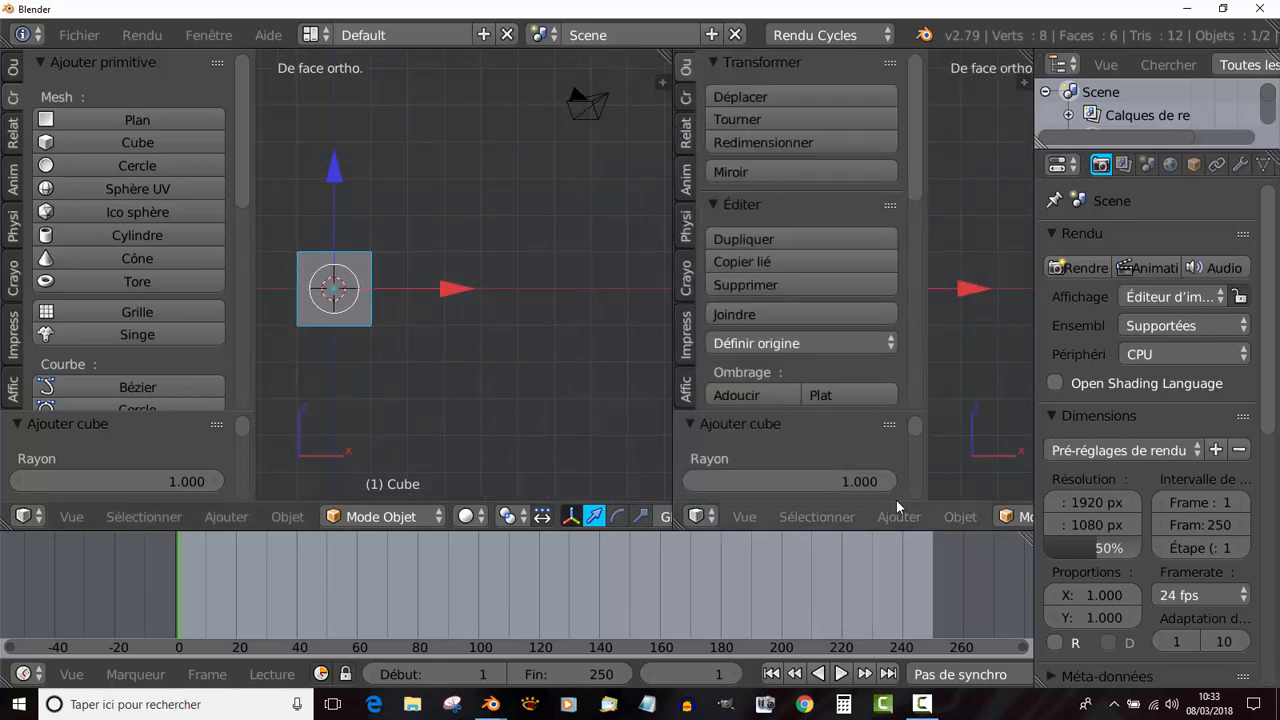
{"action": "left_click", "coordinate": [699, 516]}
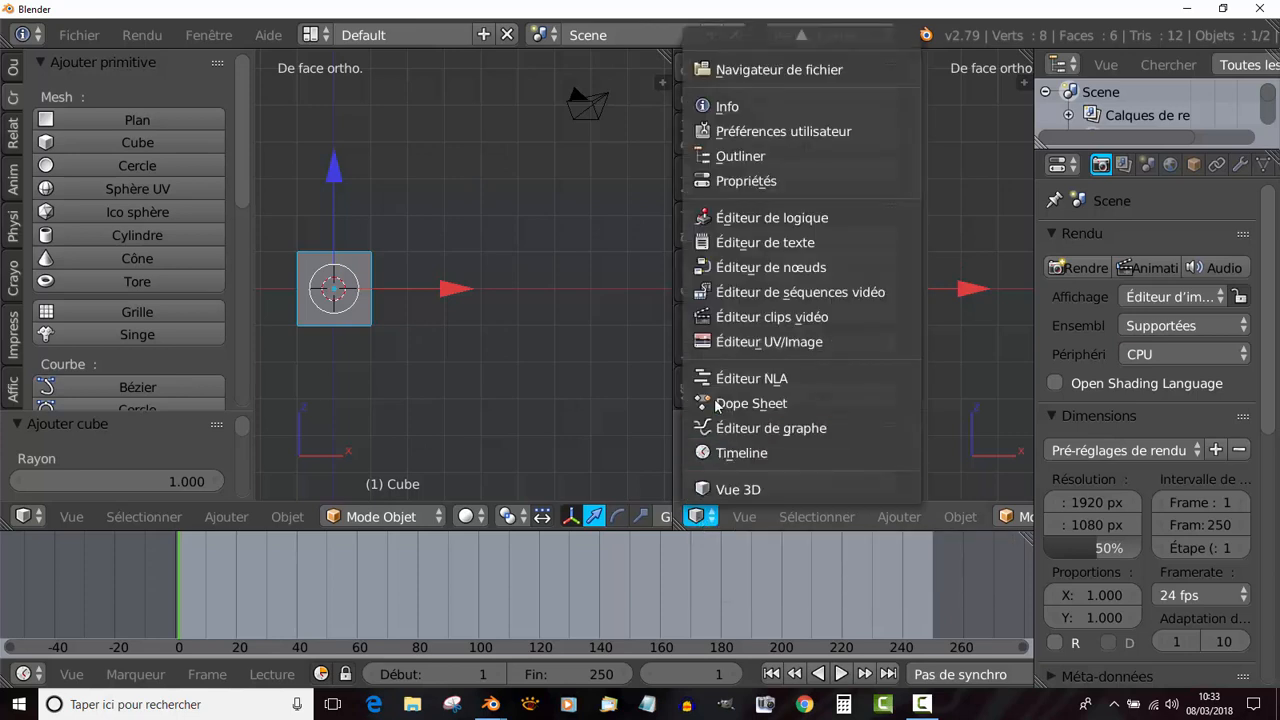
{"action": "left_click", "coordinate": [721, 342]}
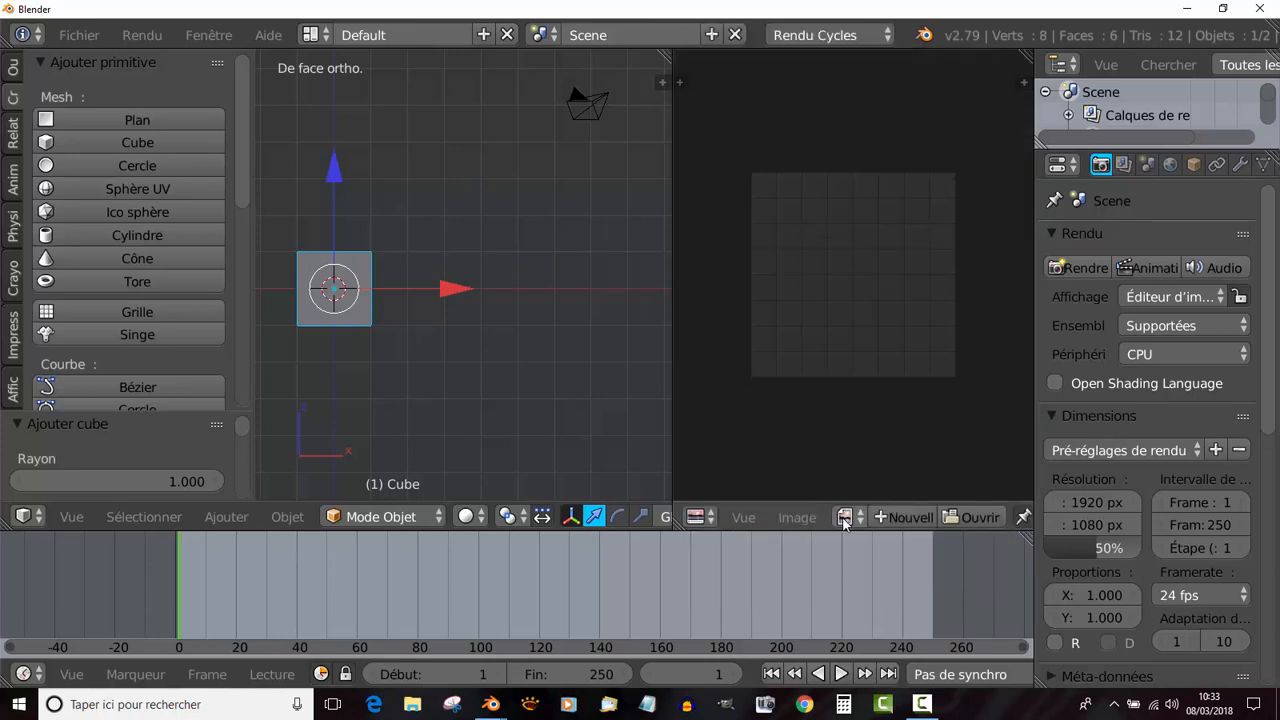
Create a new blank black image with the default settings in the UV/Image editor and widen that area.
{"action": "left_click", "coordinate": [798, 518]}
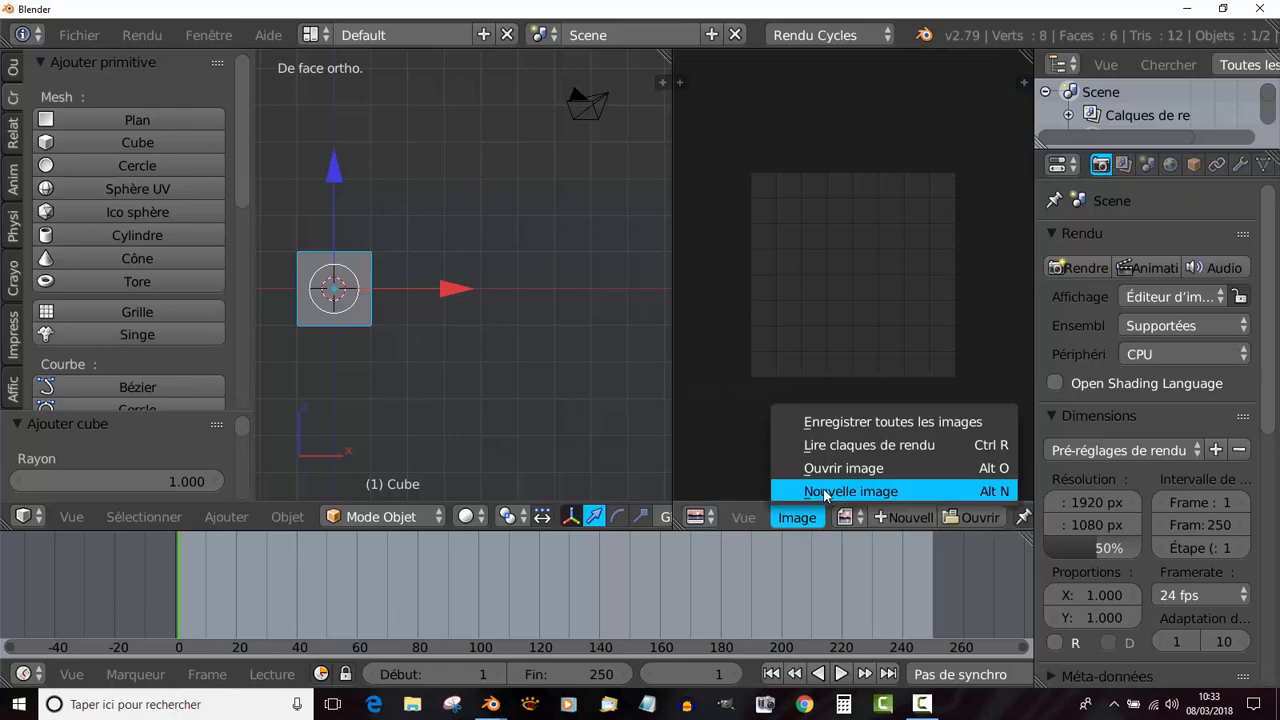
{"action": "left_click", "coordinate": [827, 491]}
{"action": "left_click", "coordinate": [820, 646]}
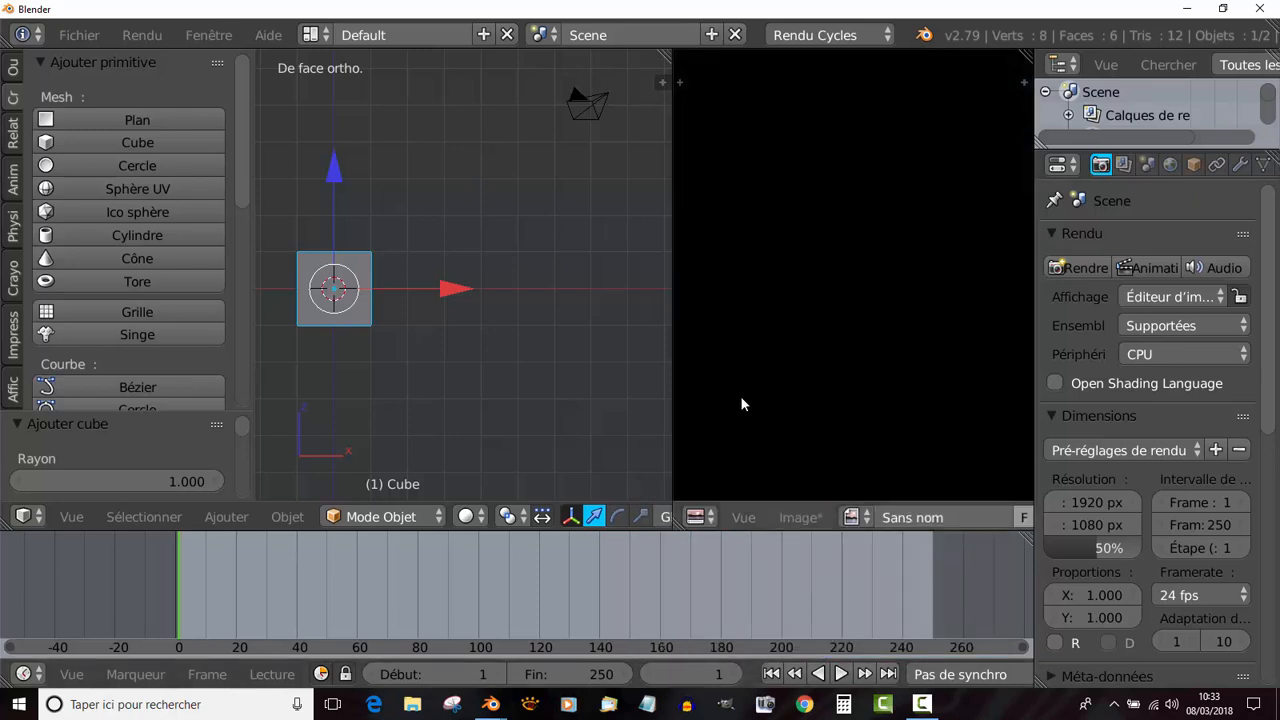
{"action": "scroll", "coordinate": [938, 375], "scroll_direction": "down", "scroll_amount": 4}
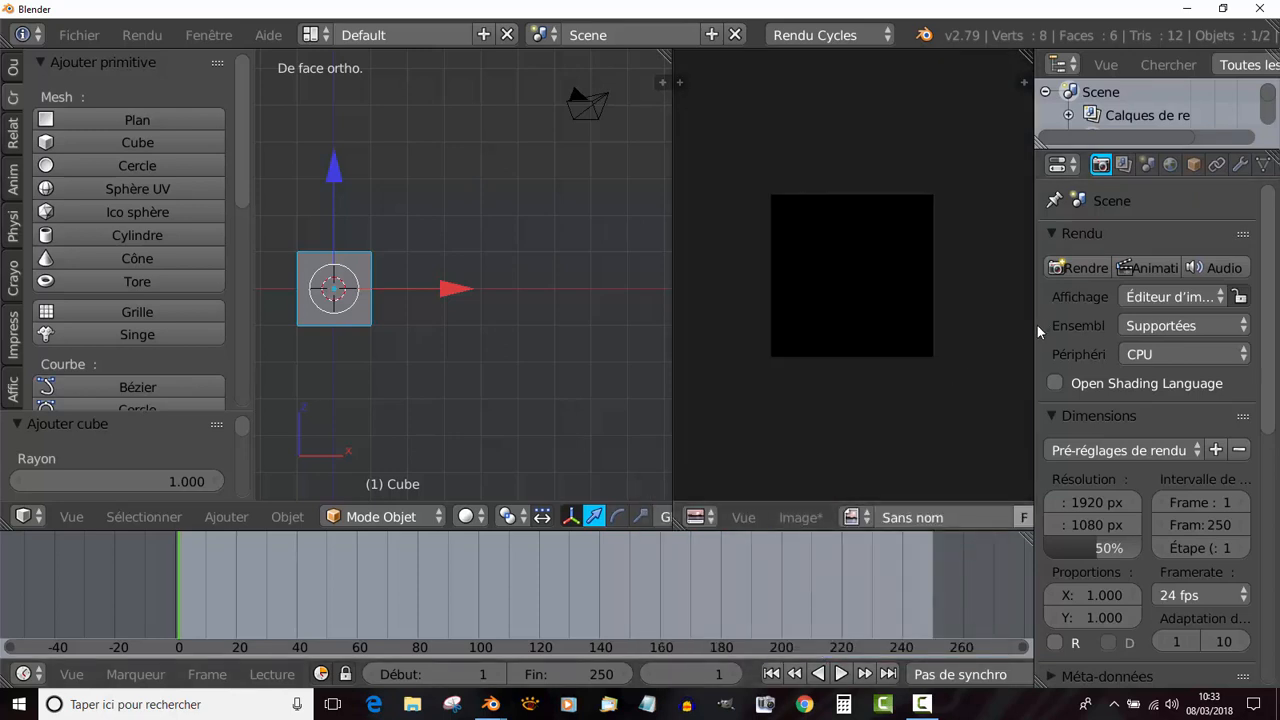
{"action": "left_click_drag", "start_coordinate": [1035, 325], "coordinate": [1083, 325]}
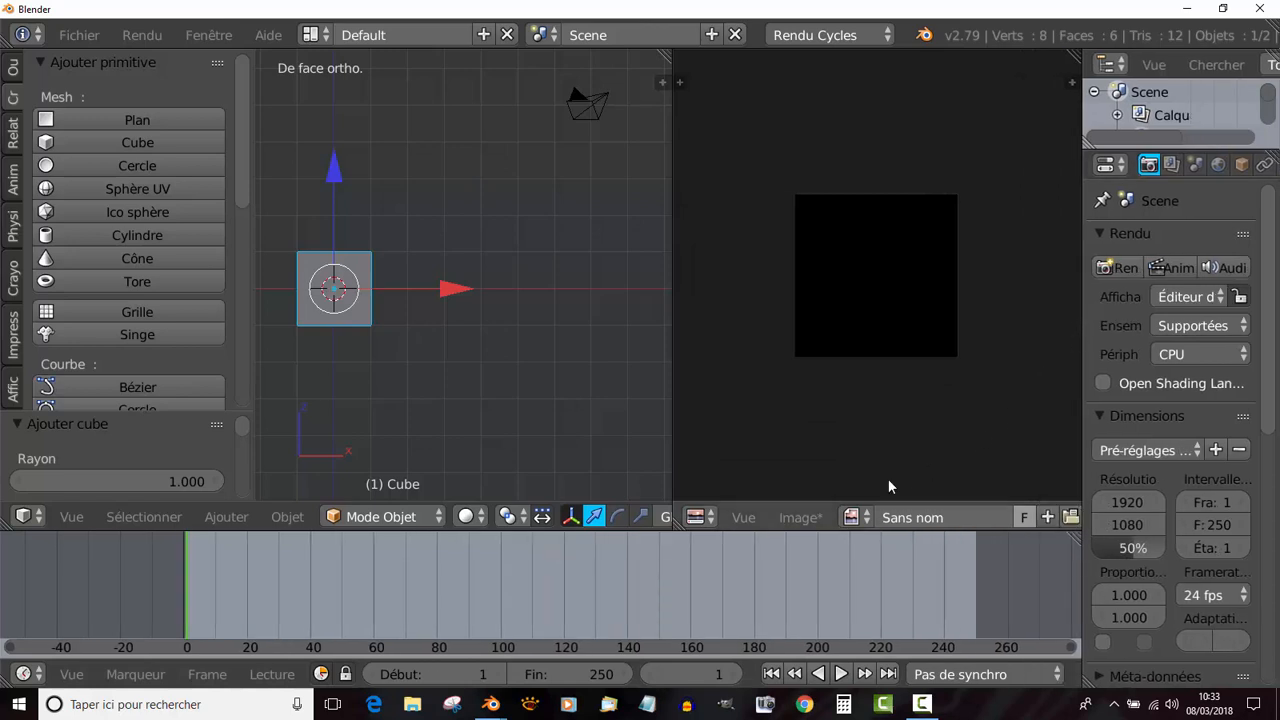
{"action": "left_click", "coordinate": [800, 517]}
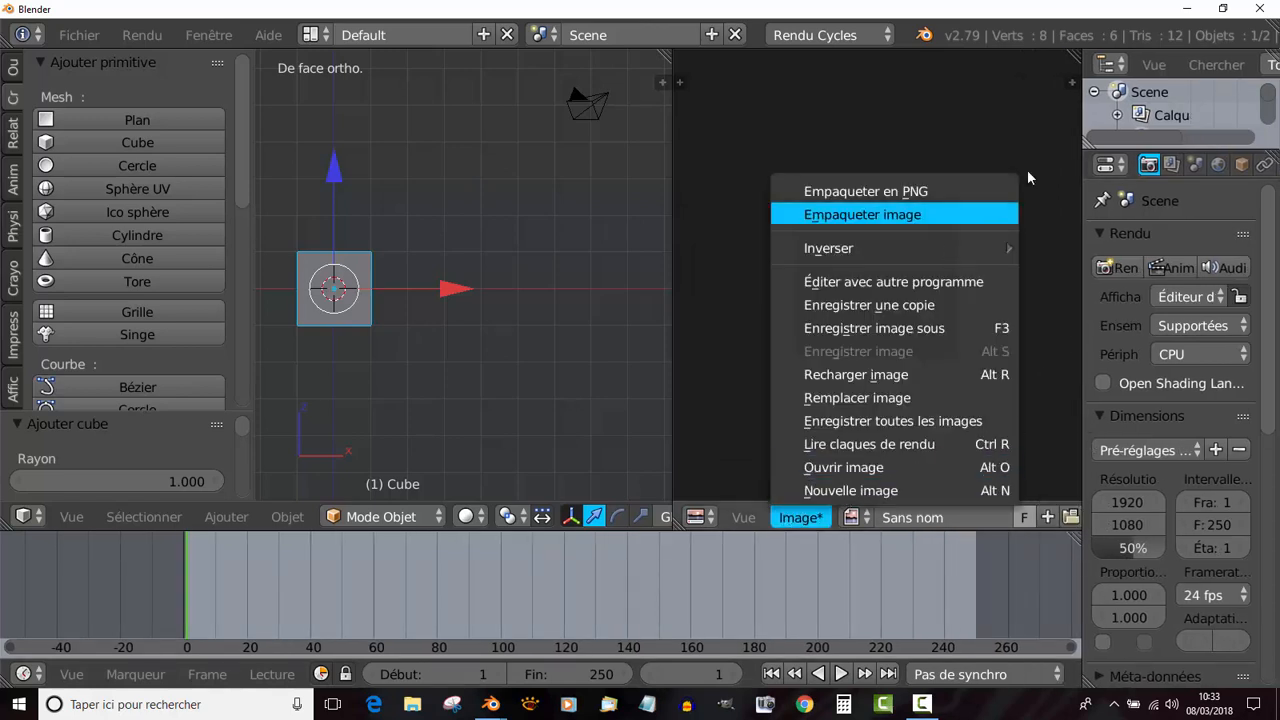
{"action": "scroll", "coordinate": [886, 312], "scroll_direction": "up", "scroll_amount": 3}
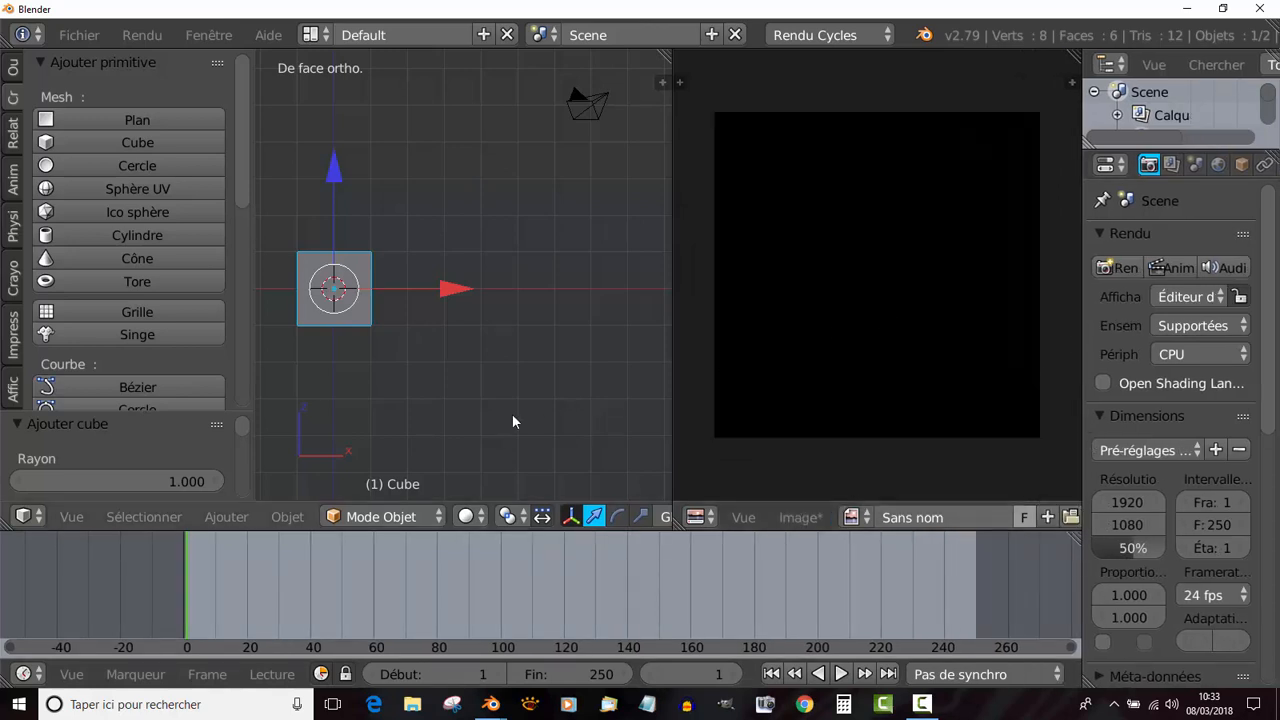
{"action": "middle_click_drag", "start_coordinate": [467, 361], "coordinate": [610, 379], "text": "shift"}
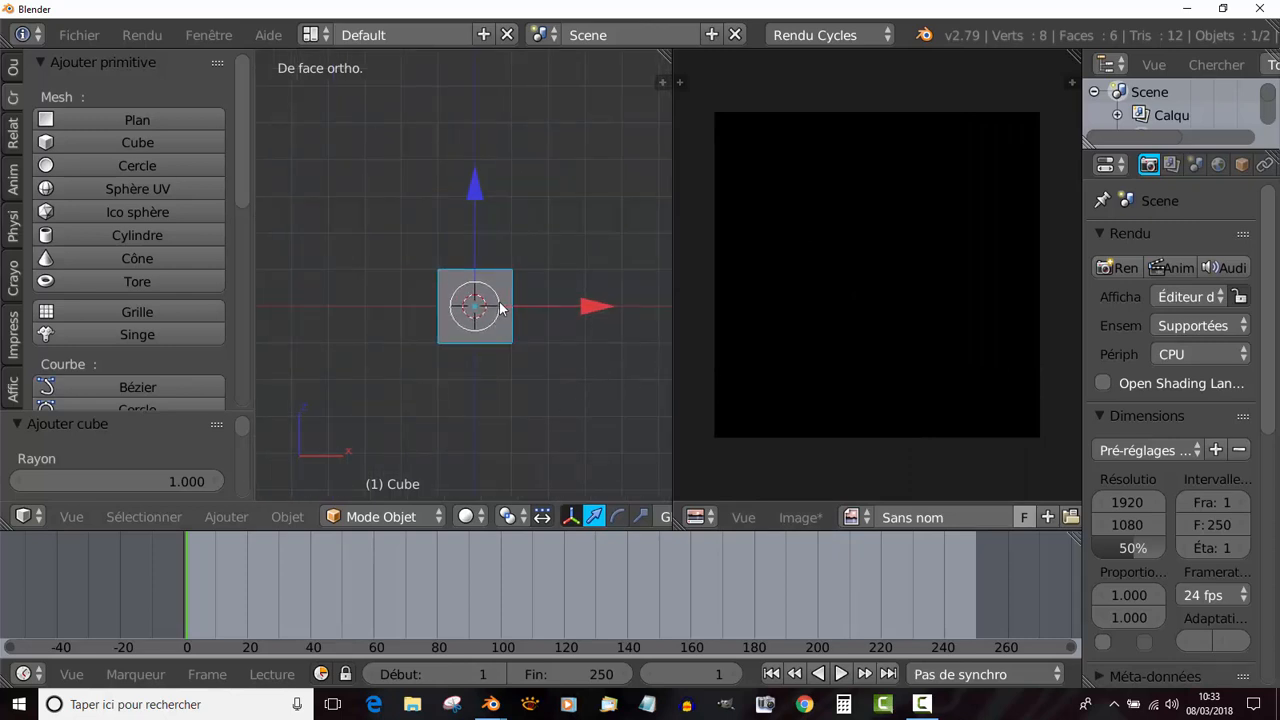
{"action": "left_click", "coordinate": [287, 517]}
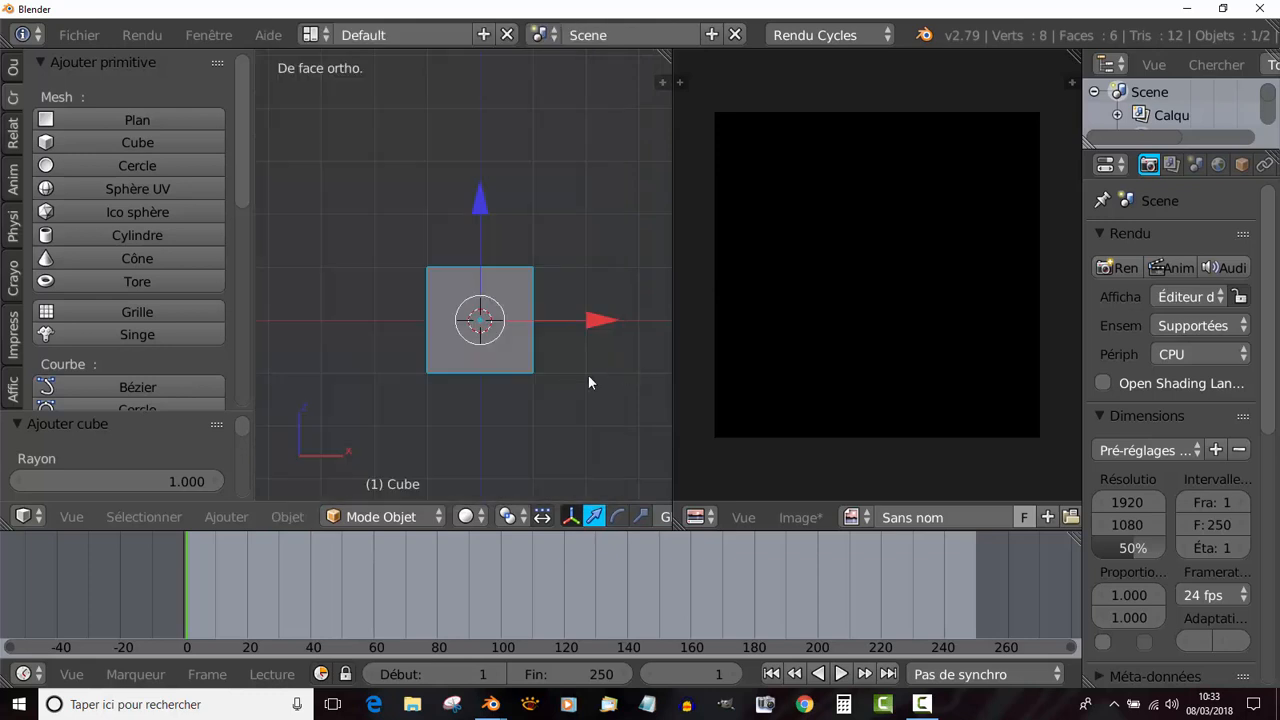
Unwrap the cube in edit mode with UV-projection intelligente at the default settings and widen the UV/Image editor.
{"action": "key", "text": "Tab"}
{"action": "left_click", "coordinate": [295, 516]}
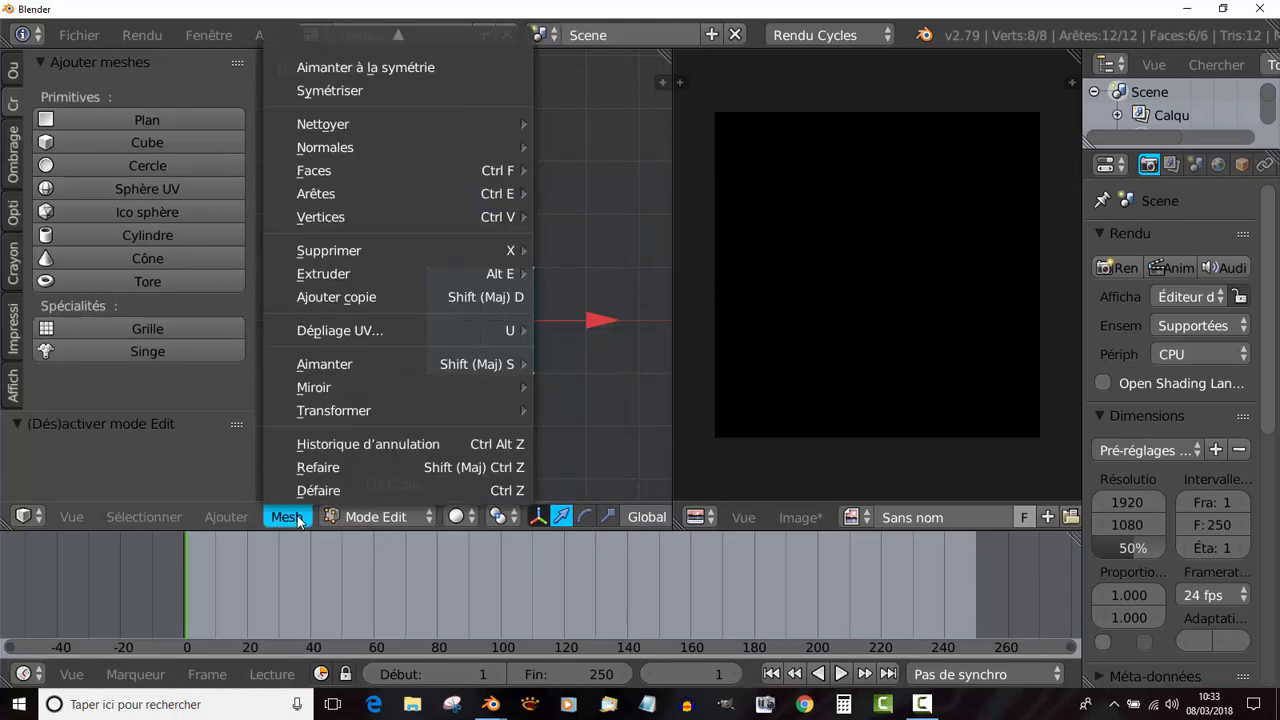
{"action": "mouse_move", "coordinate": [334, 331]}
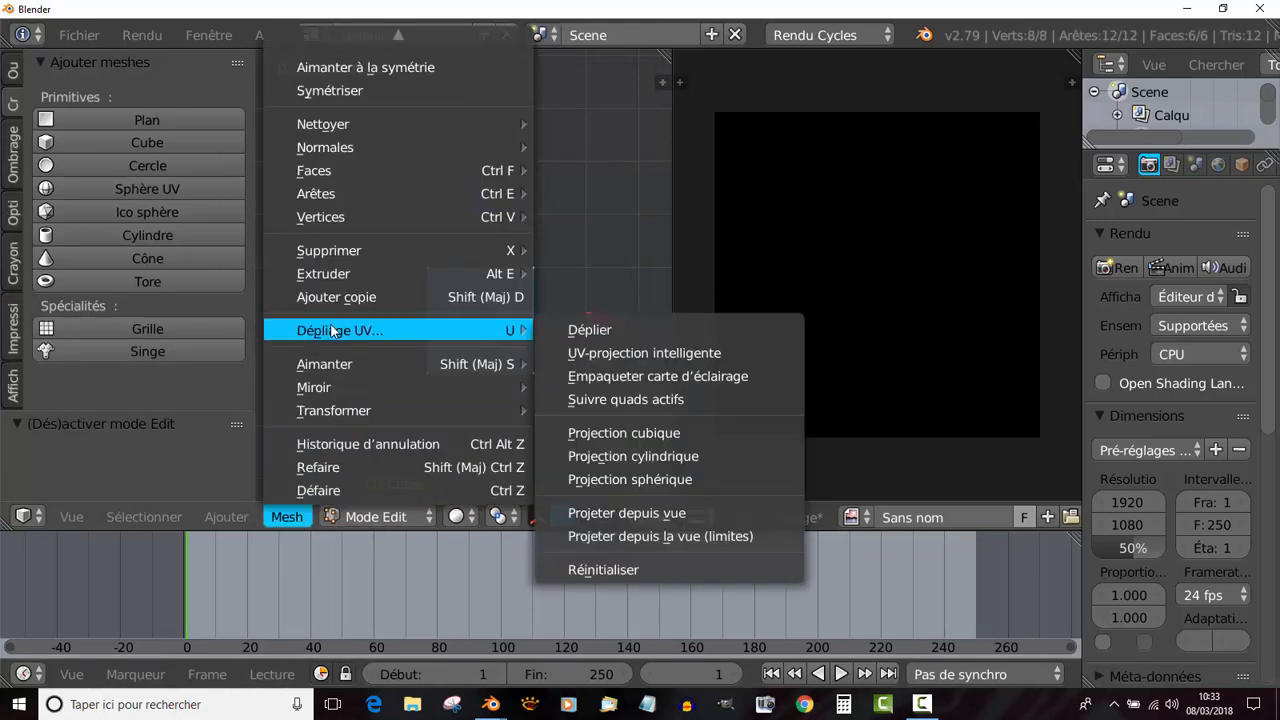
{"action": "left_click", "coordinate": [629, 353]}
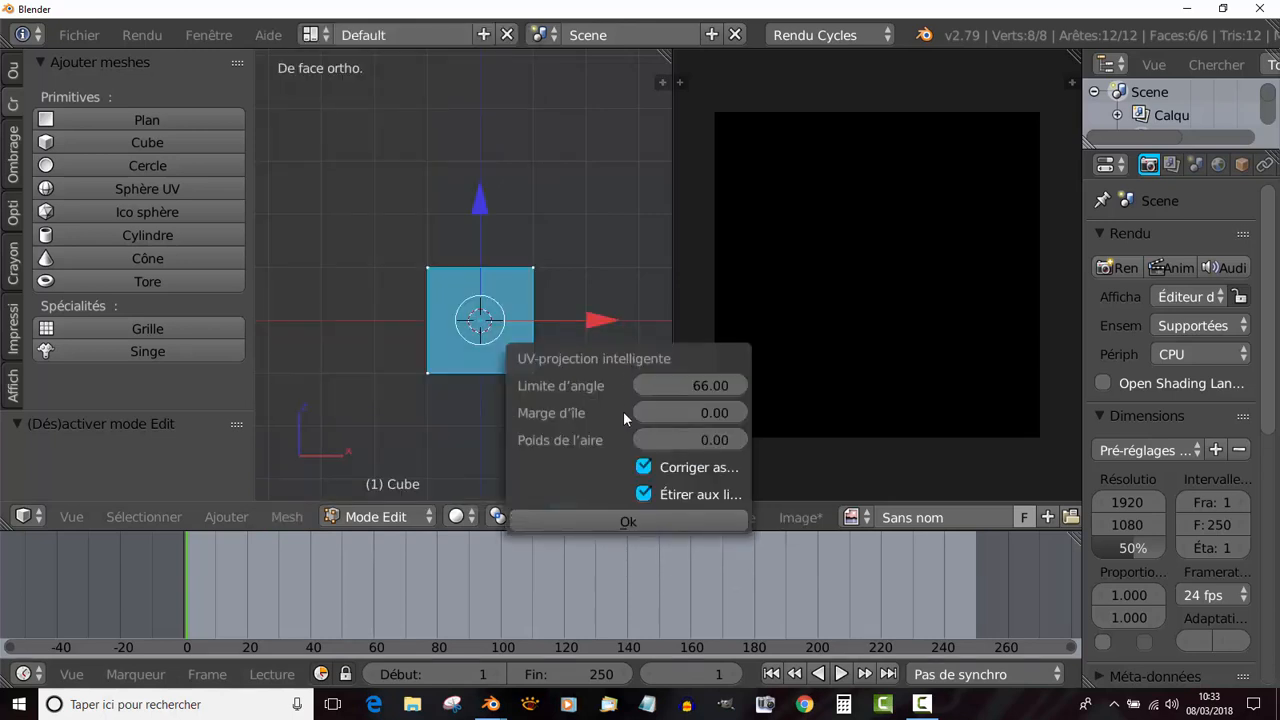
{"action": "left_click", "coordinate": [600, 520]}
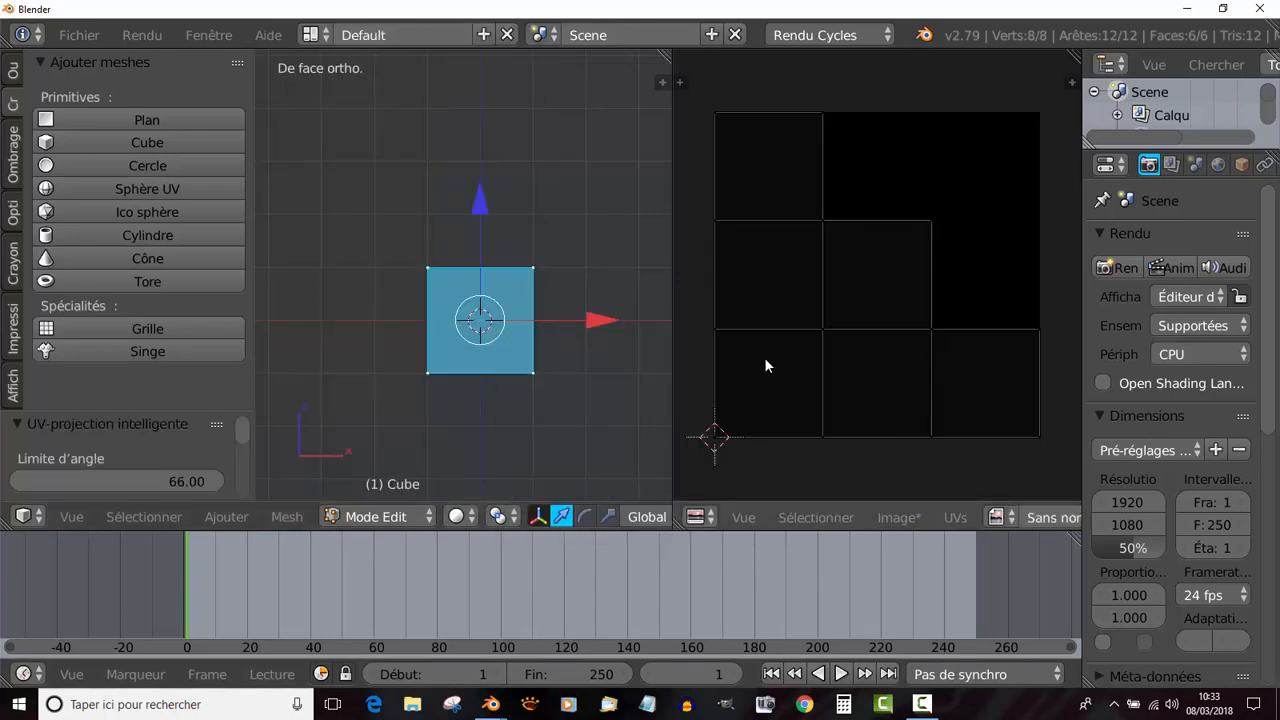
{"action": "left_click_drag", "start_coordinate": [672, 326], "coordinate": [510, 327]}
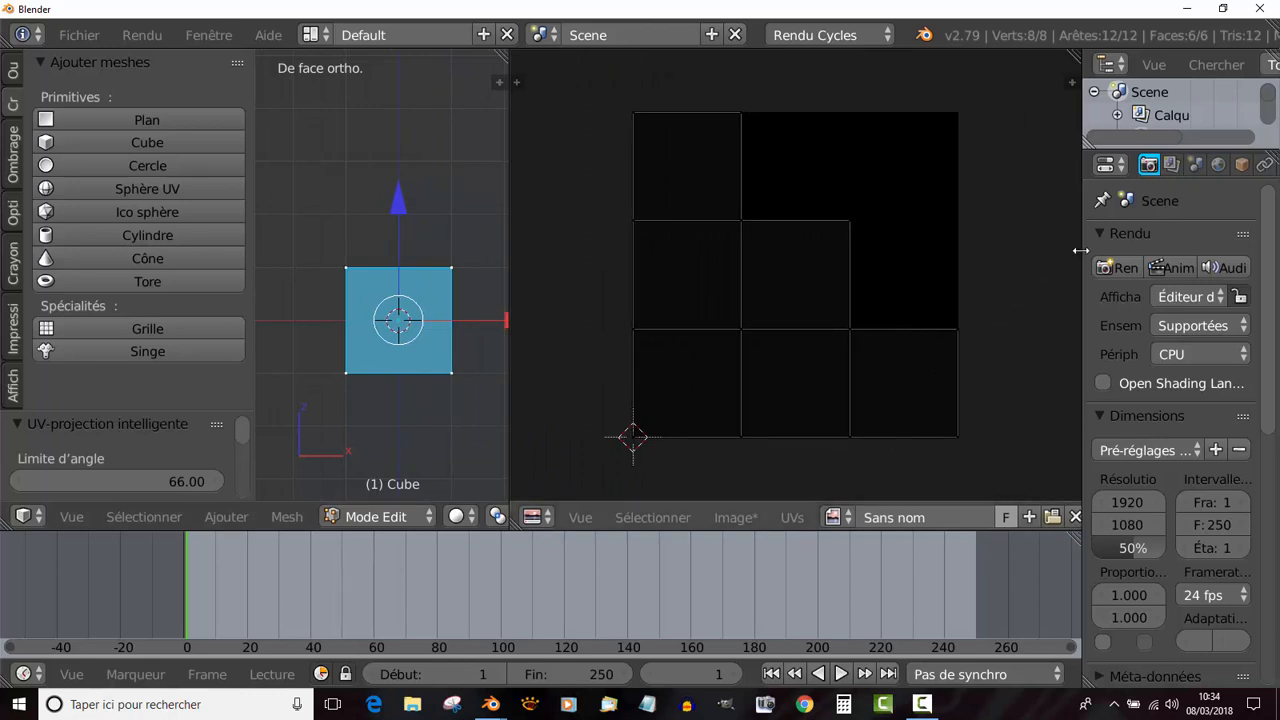
Widen the properties area, add a new material to the cube and set its surface shader to BSDF guidé.
{"action": "left_click_drag", "start_coordinate": [1080, 250], "coordinate": [897, 258]}
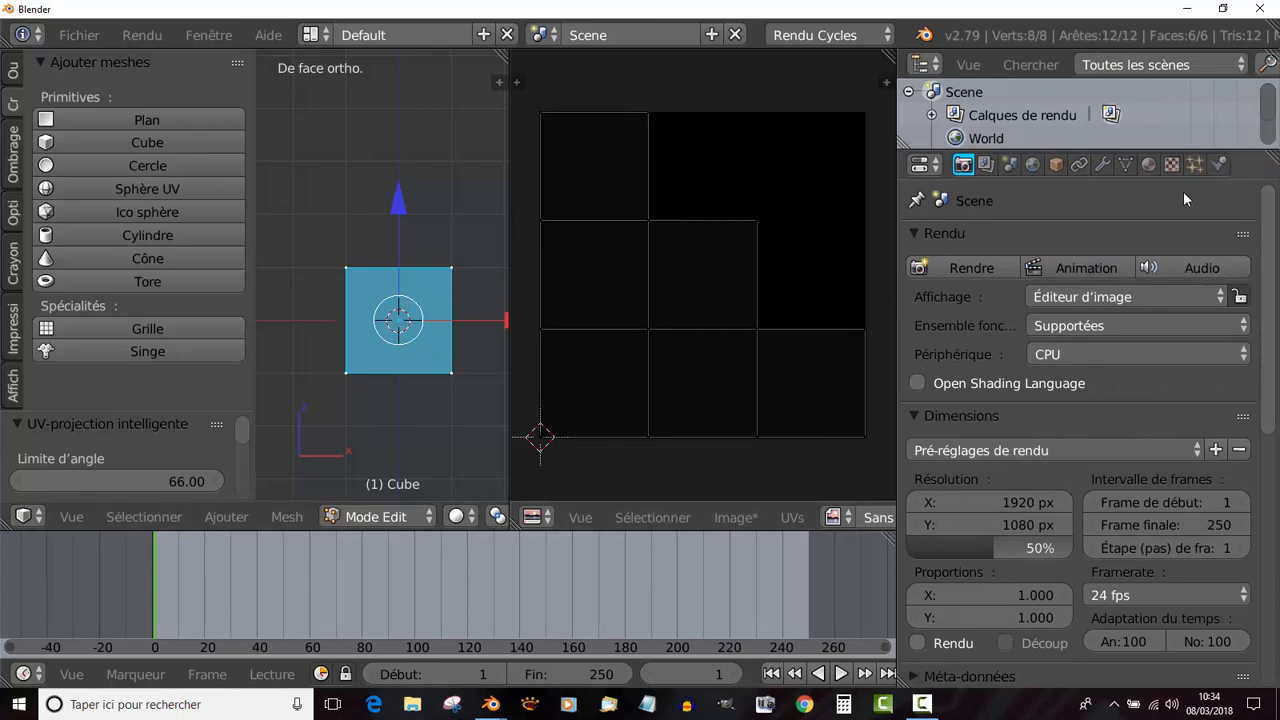
{"action": "left_click", "coordinate": [1149, 165]}
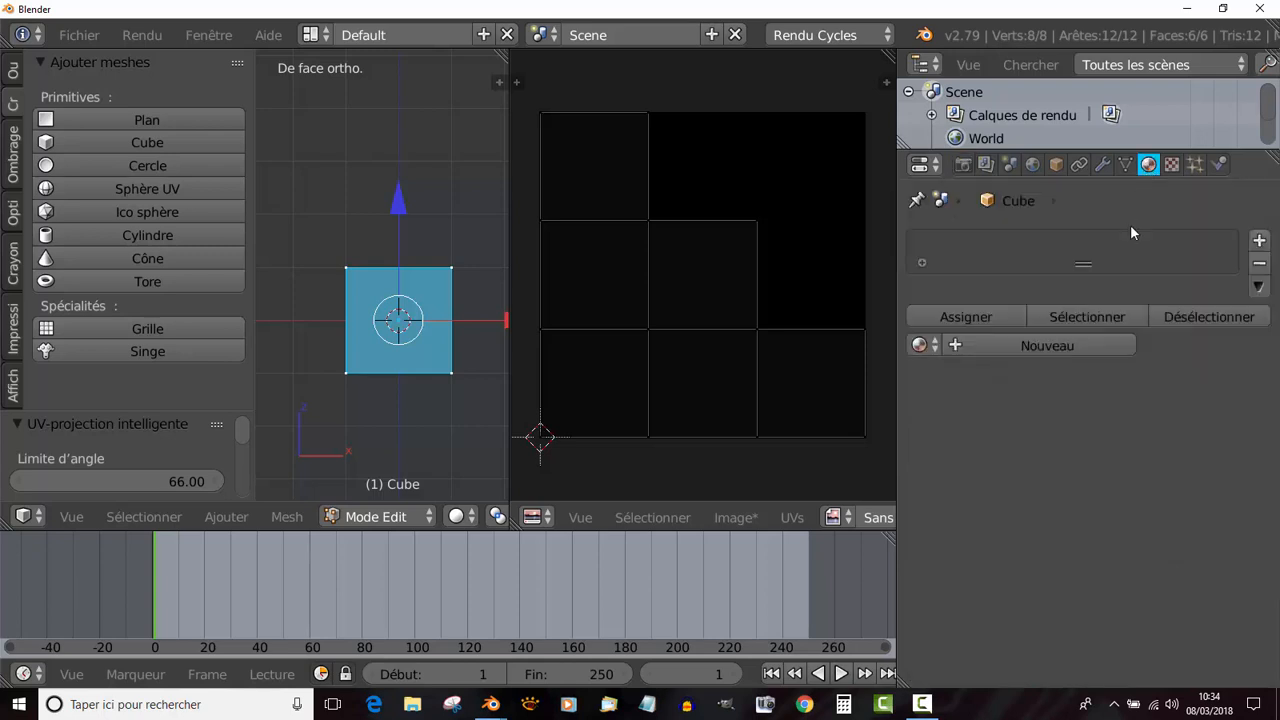
{"action": "left_click", "coordinate": [1064, 346]}
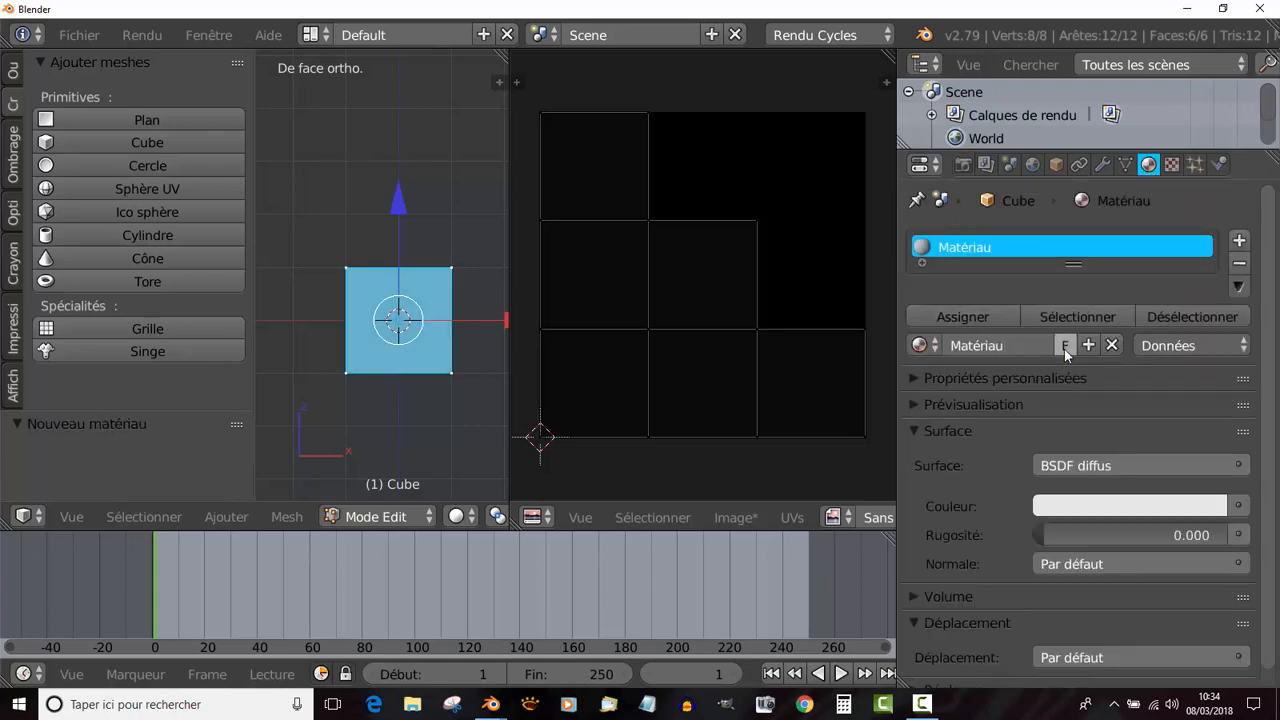
{"action": "left_click", "coordinate": [1149, 464]}
{"action": "left_click", "coordinate": [932, 245]}
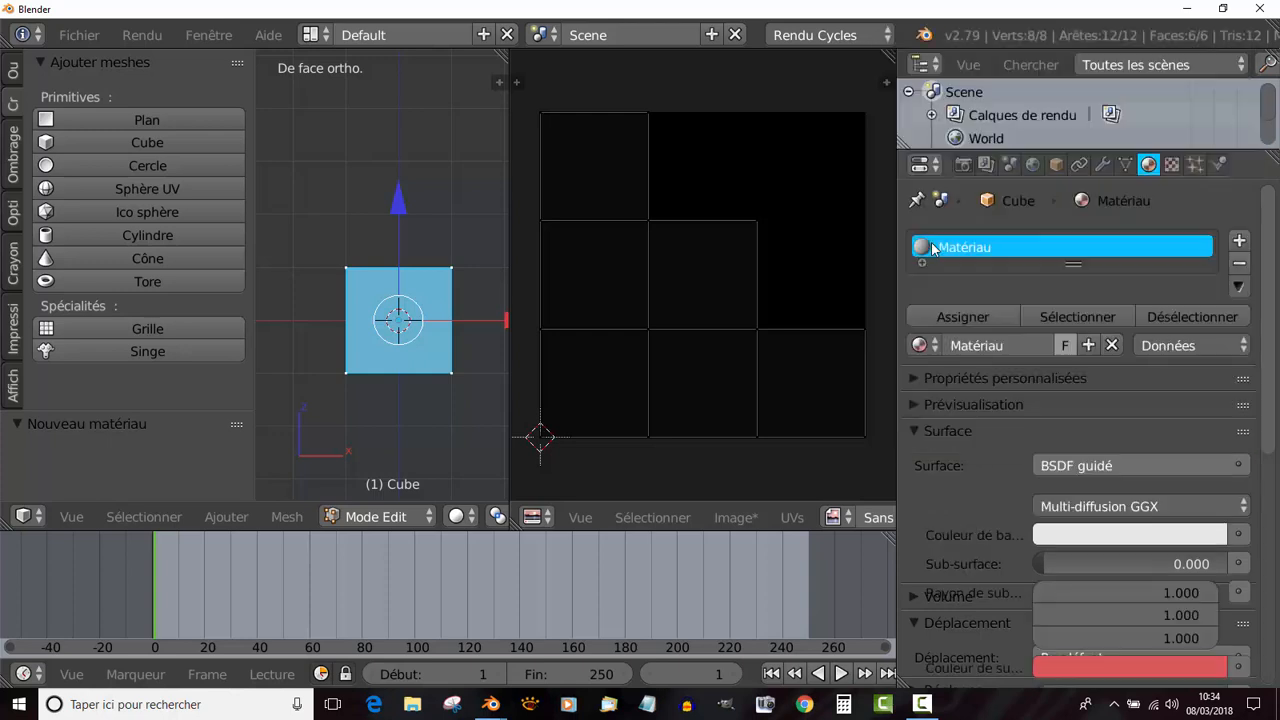
Set the material's Spéculaire and Teinte de lustre values to 0.
{"action": "scroll", "coordinate": [1268, 392], "scroll_direction": "down", "scroll_amount": 3}
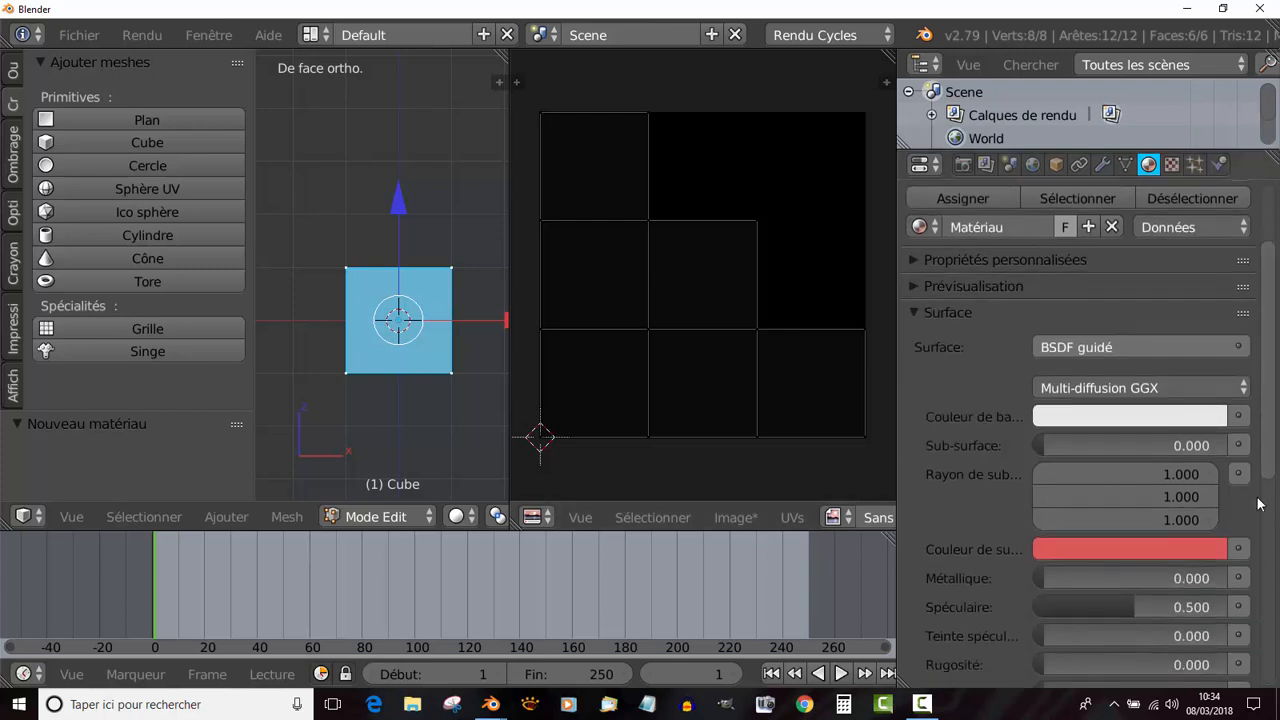
{"action": "scroll", "coordinate": [1273, 451], "scroll_direction": "down", "scroll_amount": 1}
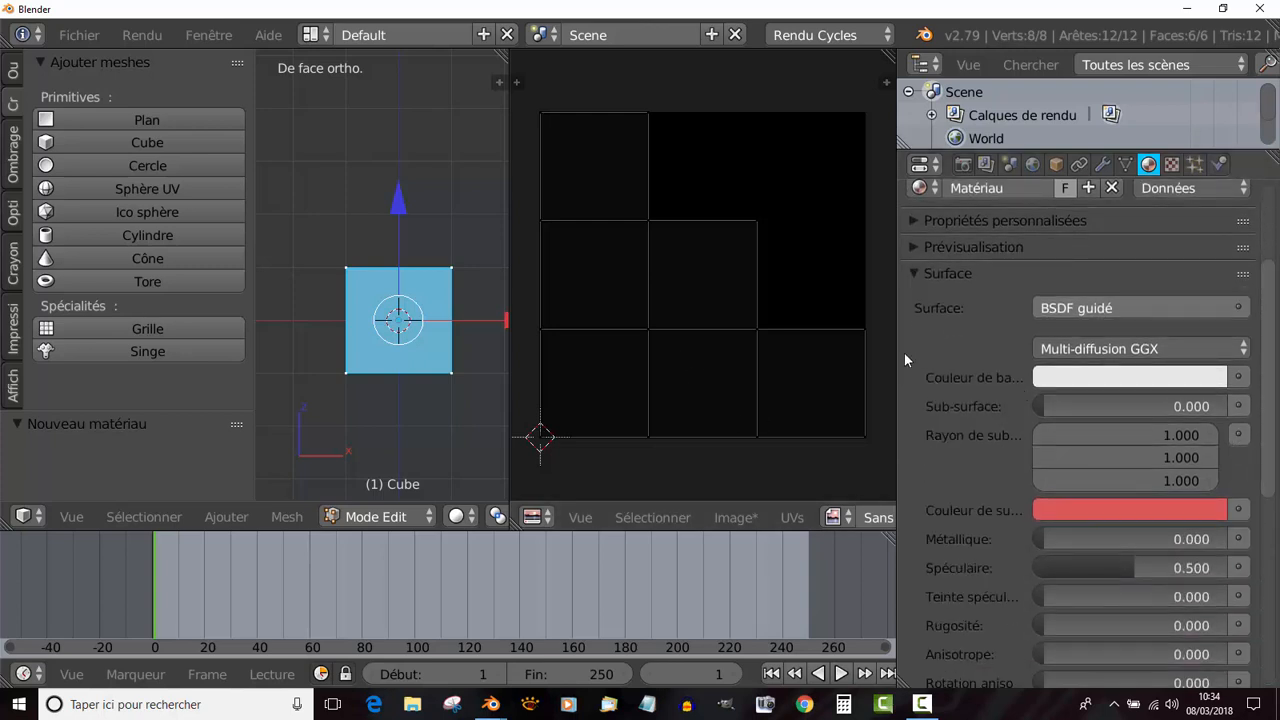
{"action": "scroll", "coordinate": [1080, 545], "scroll_direction": "down", "scroll_amount": 3}
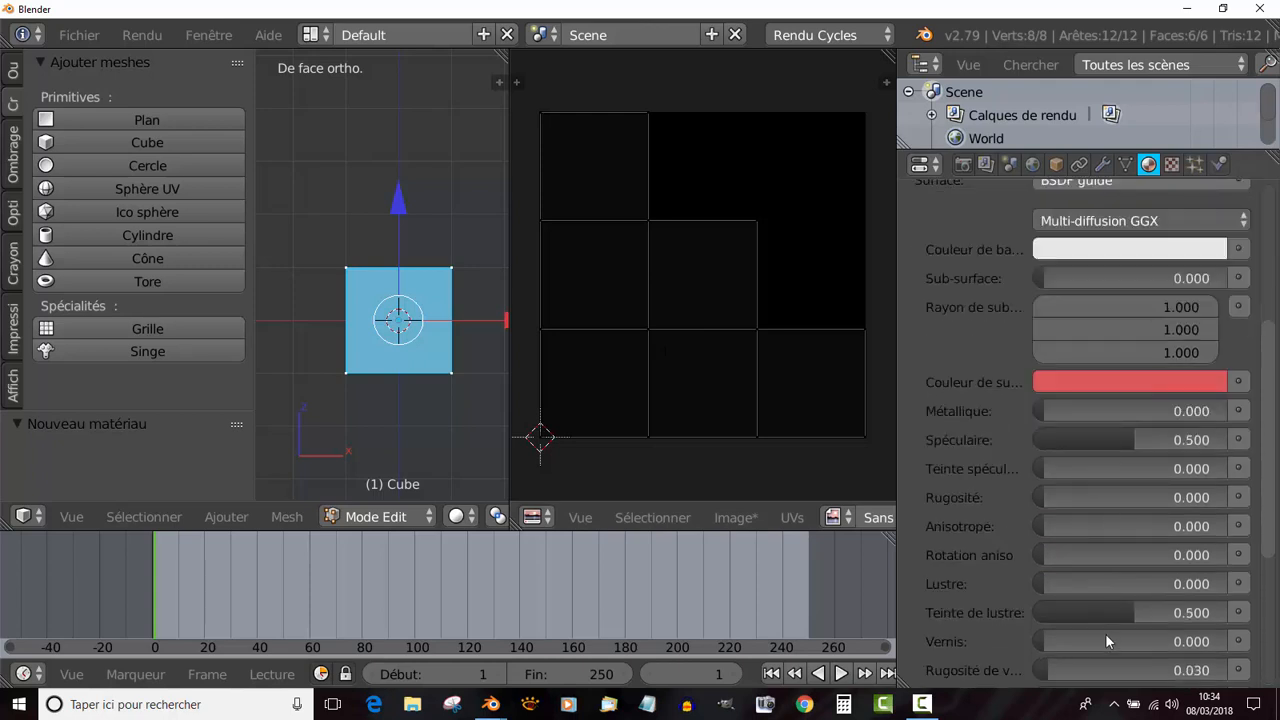
{"action": "left_click_drag", "start_coordinate": [1123, 439], "coordinate": [1044, 439]}
{"action": "left_click_drag", "start_coordinate": [1080, 611], "coordinate": [1042, 610]}
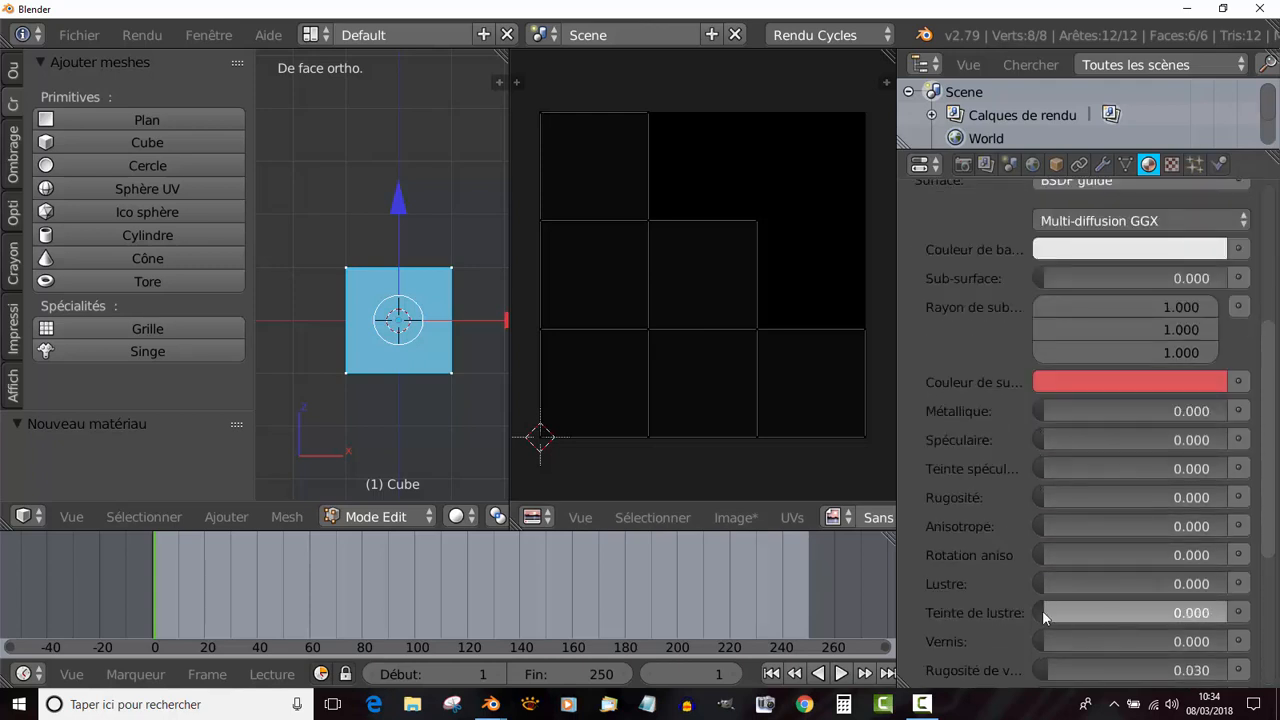
{"action": "left_click_drag", "start_coordinate": [1272, 462], "coordinate": [1244, 580]}
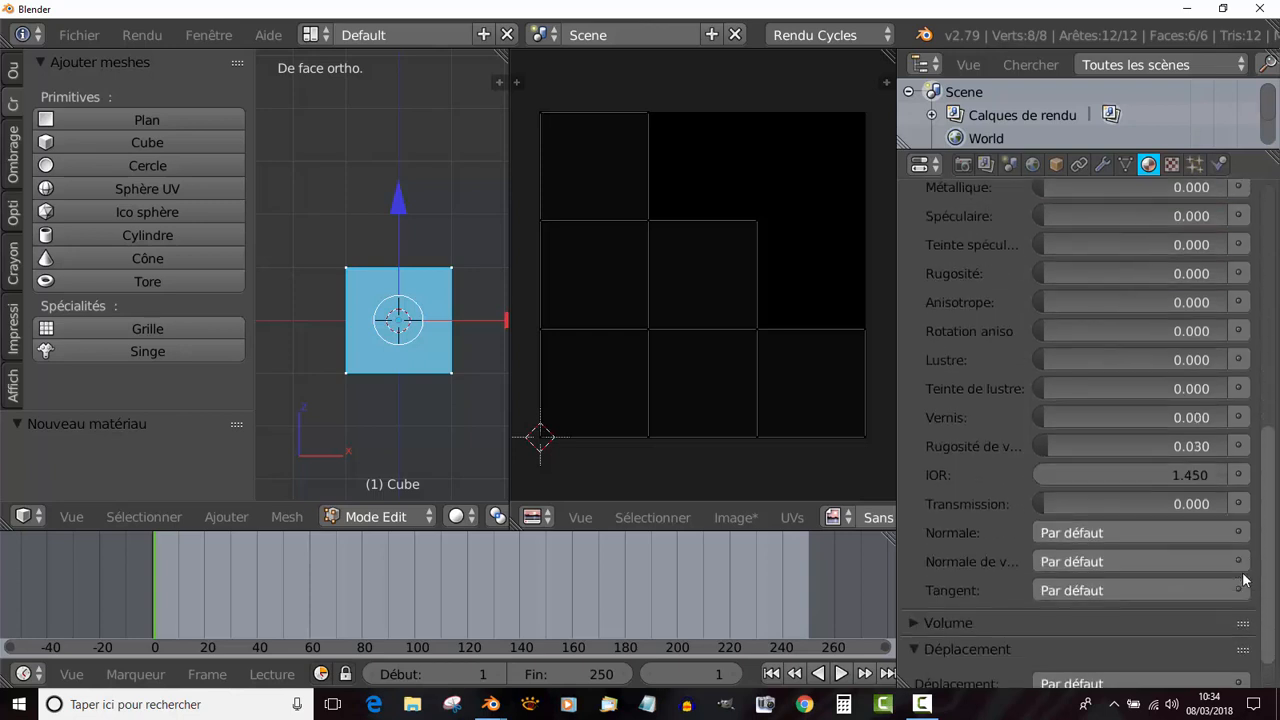
Assign an image texture (Texture image) to the material's base color and choose the Sans nom image for it.
{"action": "scroll", "coordinate": [1090, 480], "scroll_direction": "up", "scroll_amount": 10}
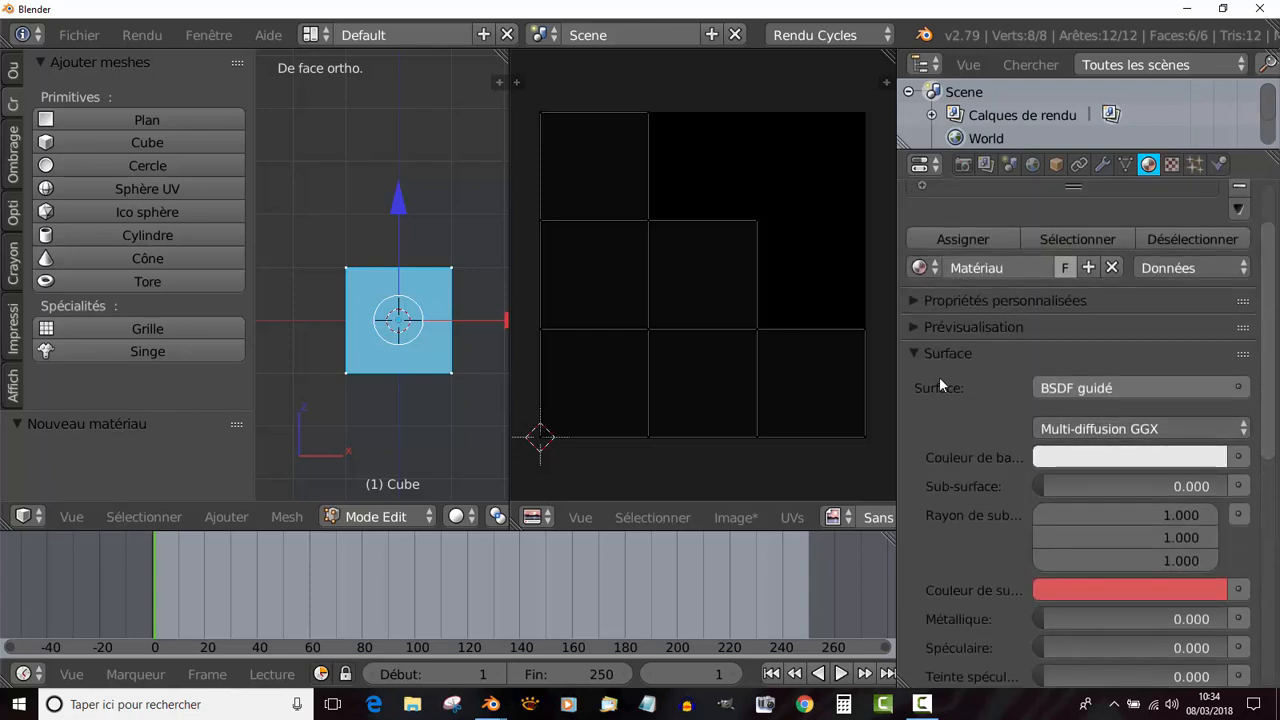
{"action": "left_click", "coordinate": [1239, 458]}
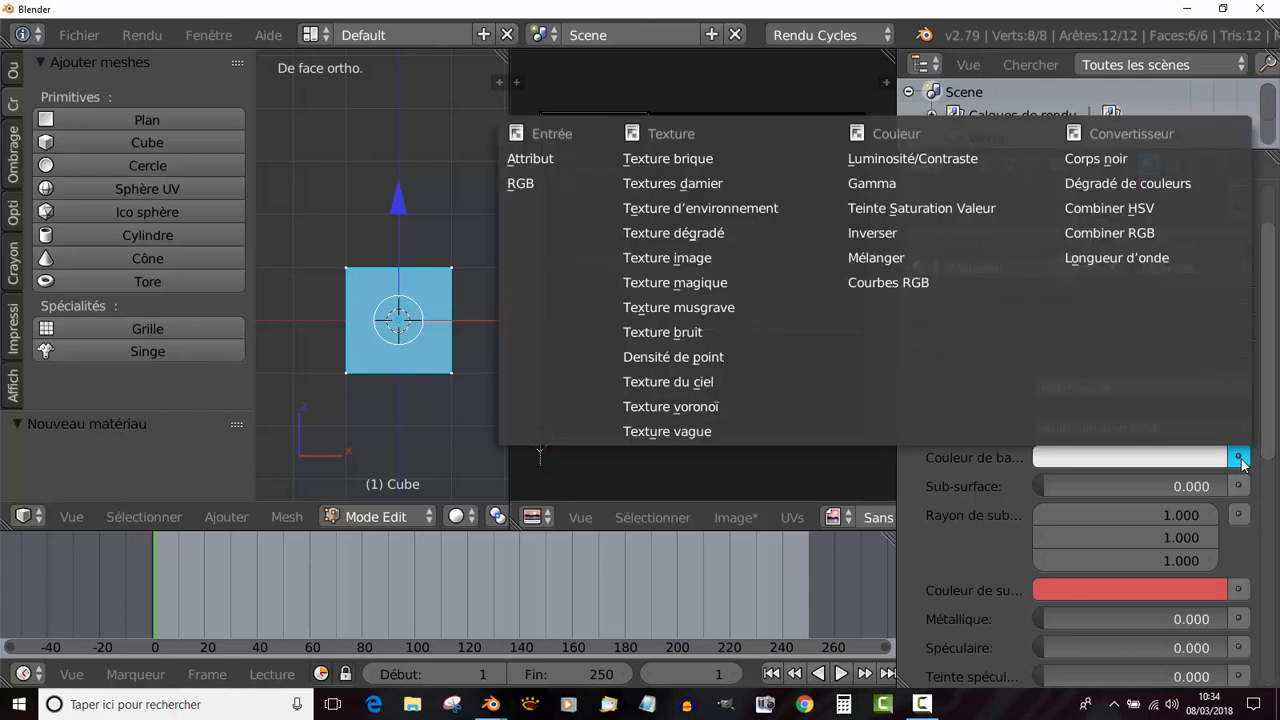
{"action": "left_click", "coordinate": [1239, 459]}
{"action": "left_click", "coordinate": [679, 258]}
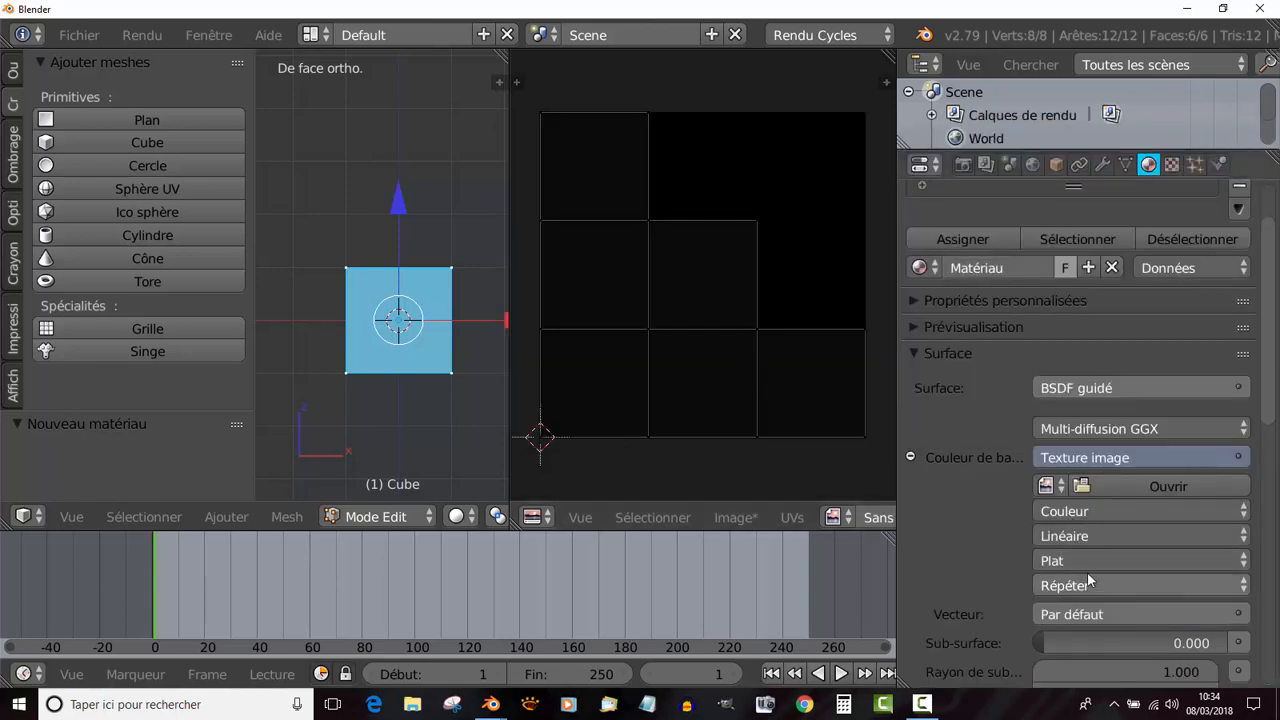
{"action": "left_click", "coordinate": [1047, 486]}
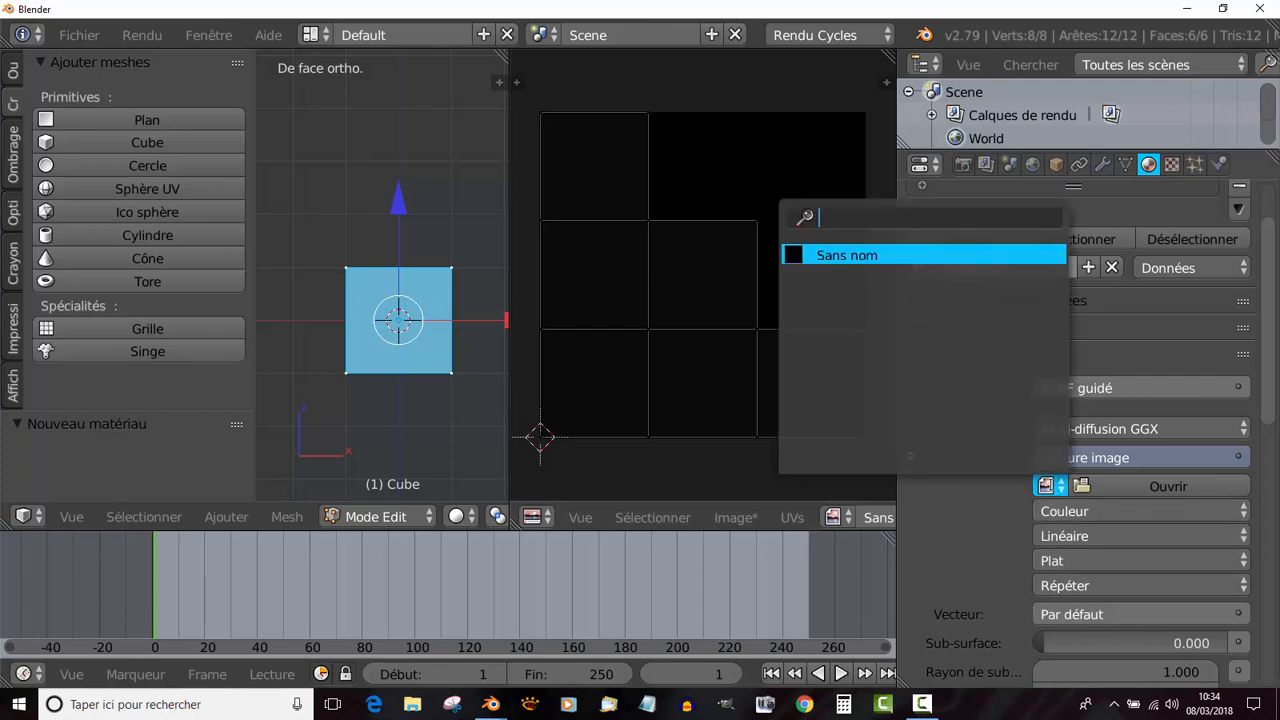
{"action": "left_click", "coordinate": [862, 257]}
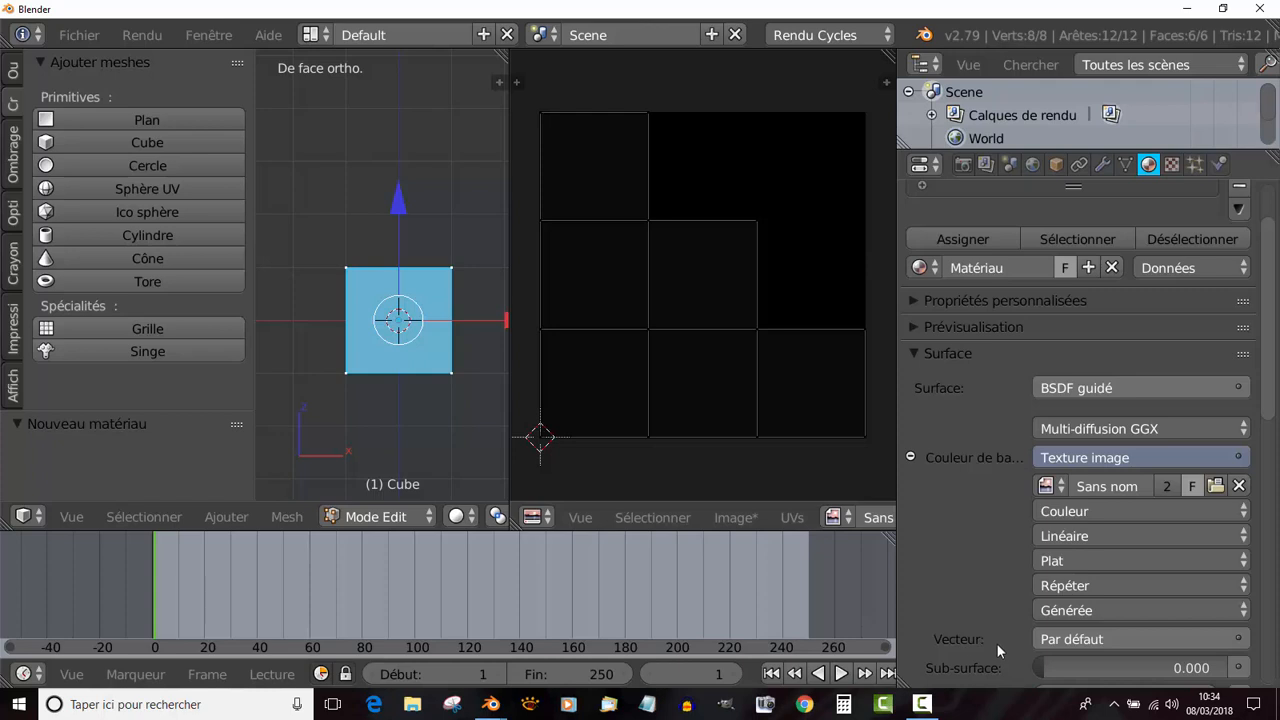
Set the image texture's vector to the UV output of Coordonnées de texture.
{"action": "left_click", "coordinate": [1080, 639]}
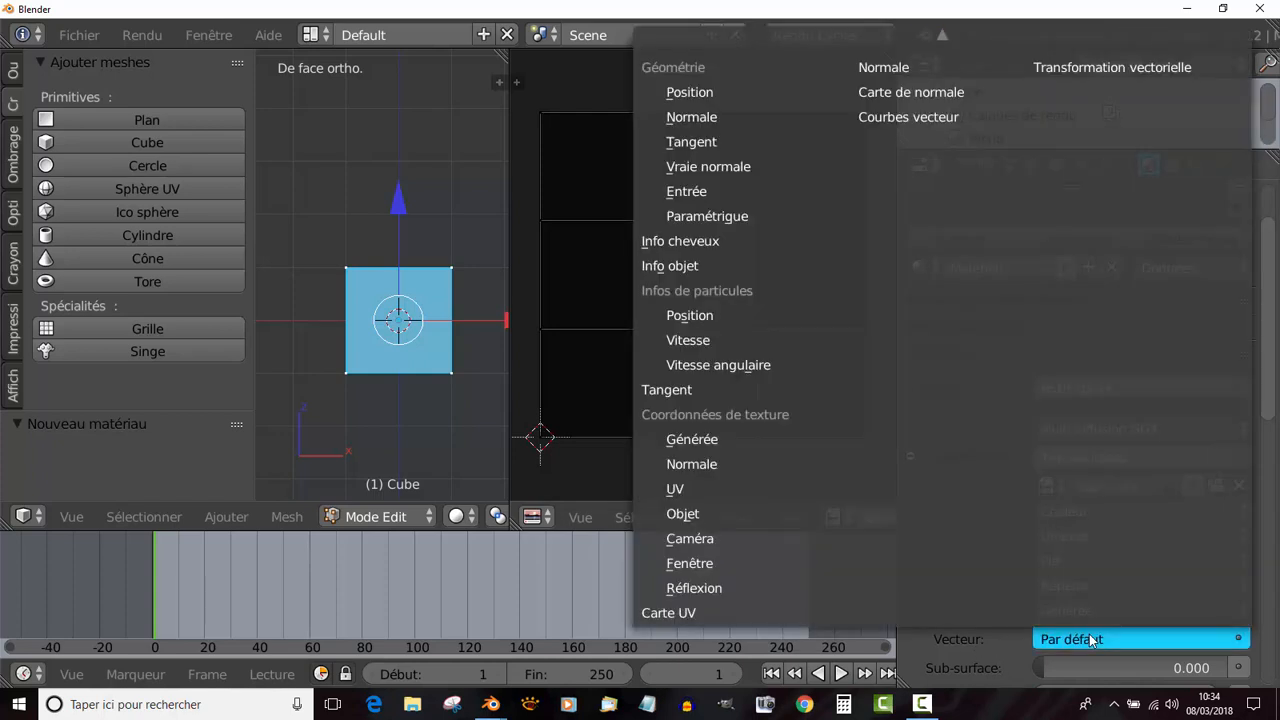
{"action": "left_click", "coordinate": [706, 489]}
{"action": "scroll", "coordinate": [980, 602], "scroll_direction": "down", "scroll_amount": 3}
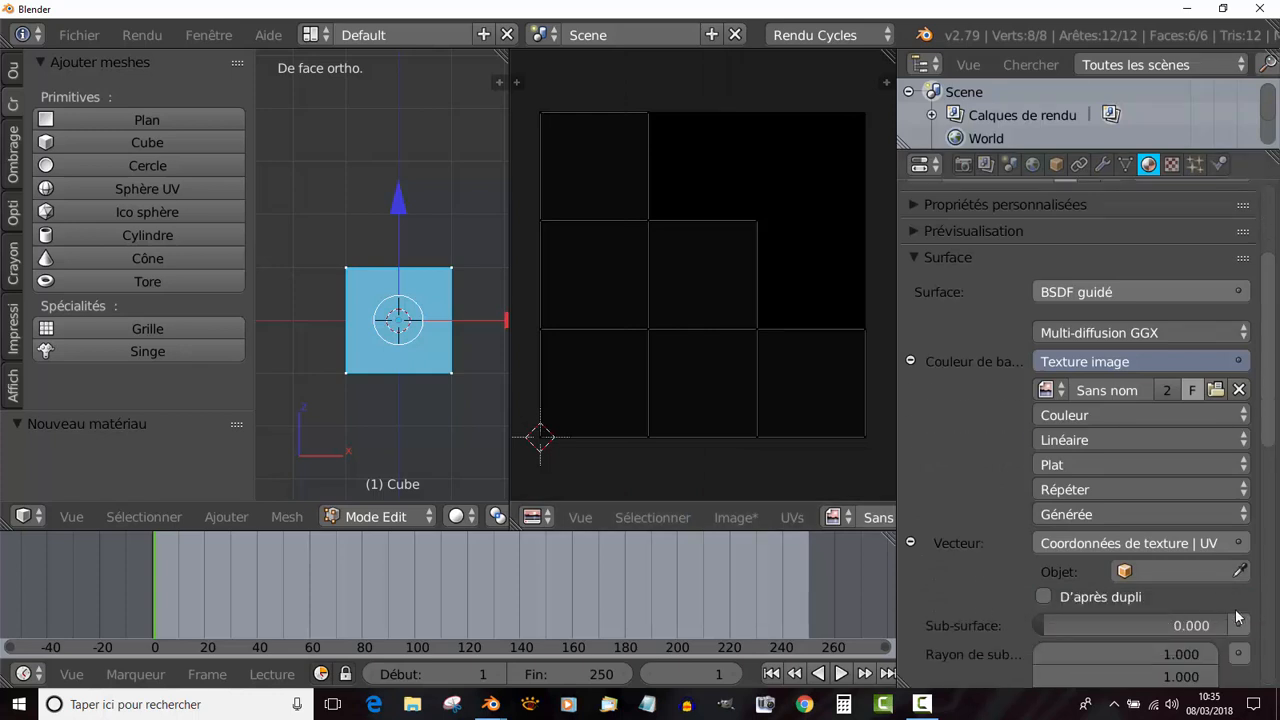
{"action": "scroll", "coordinate": [1270, 482], "scroll_direction": "down", "scroll_amount": 2}
{"action": "scroll", "coordinate": [1270, 482], "scroll_direction": "up", "scroll_amount": 4}
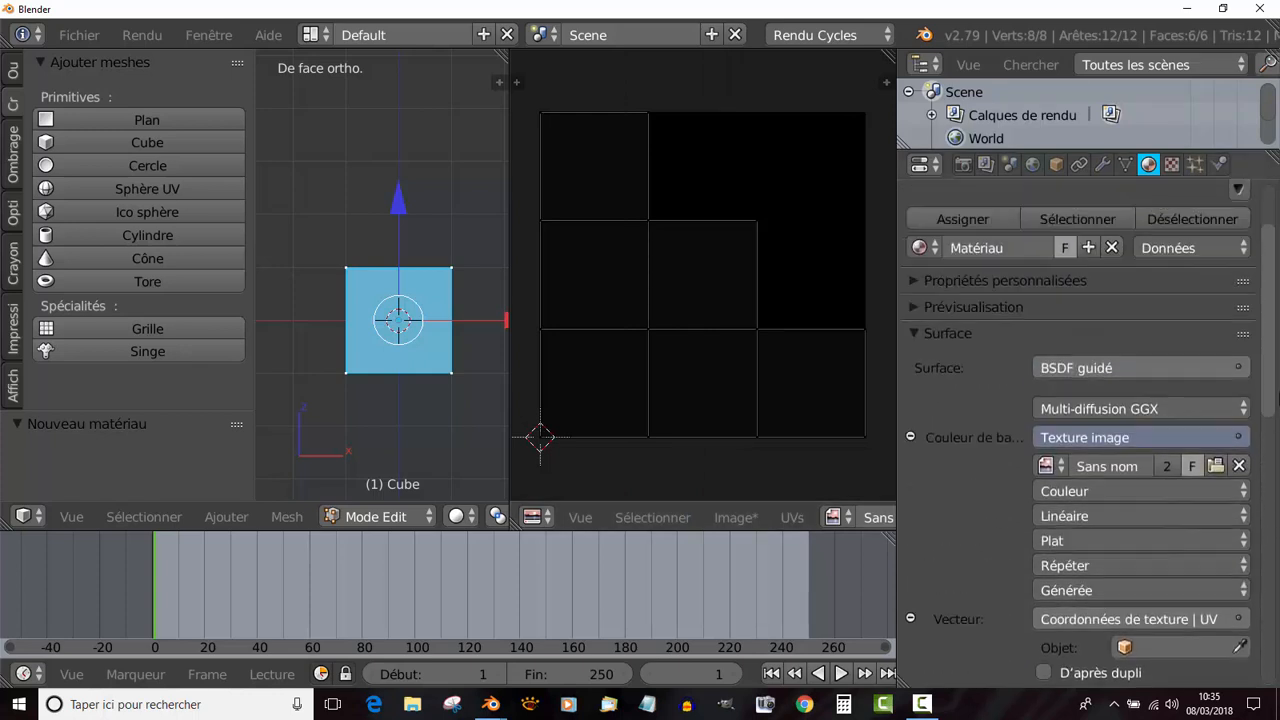
{"action": "left_click_drag", "start_coordinate": [1266, 334], "coordinate": [1264, 322]}
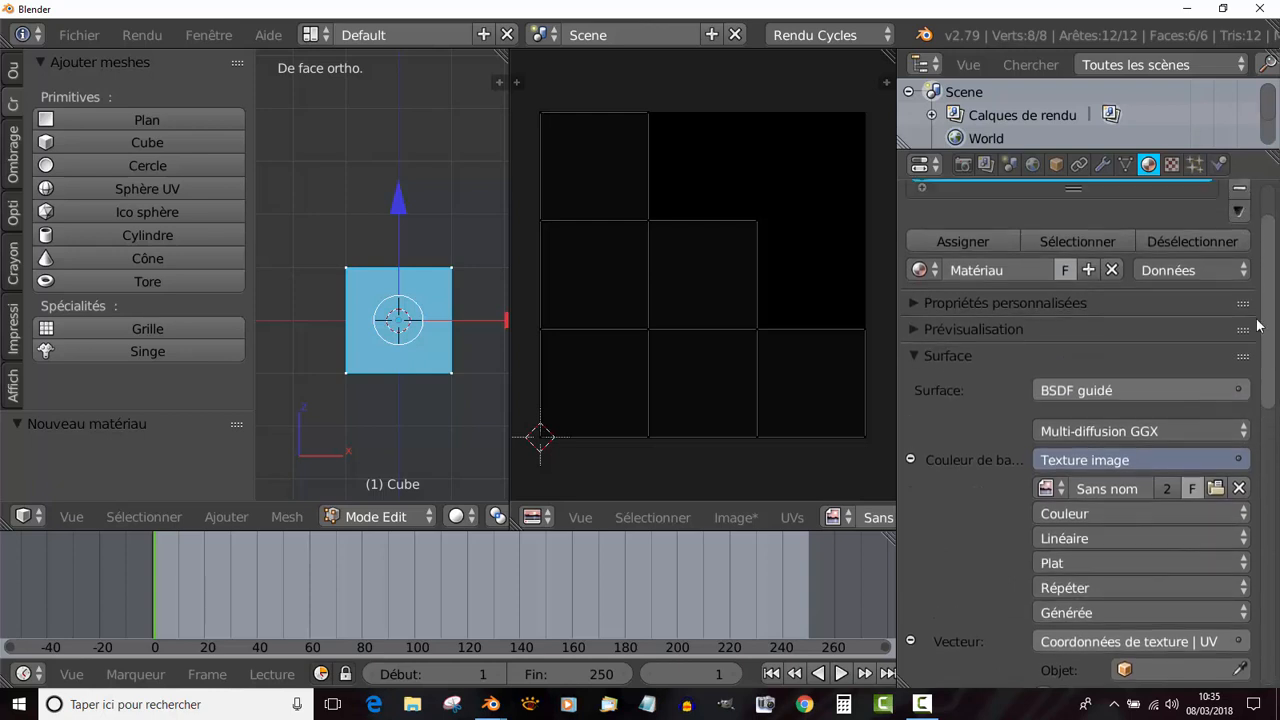
Switch the texture settings from the material's image to the brush (Brosse) and create a new brush texture.
{"action": "left_click", "coordinate": [1172, 169]}
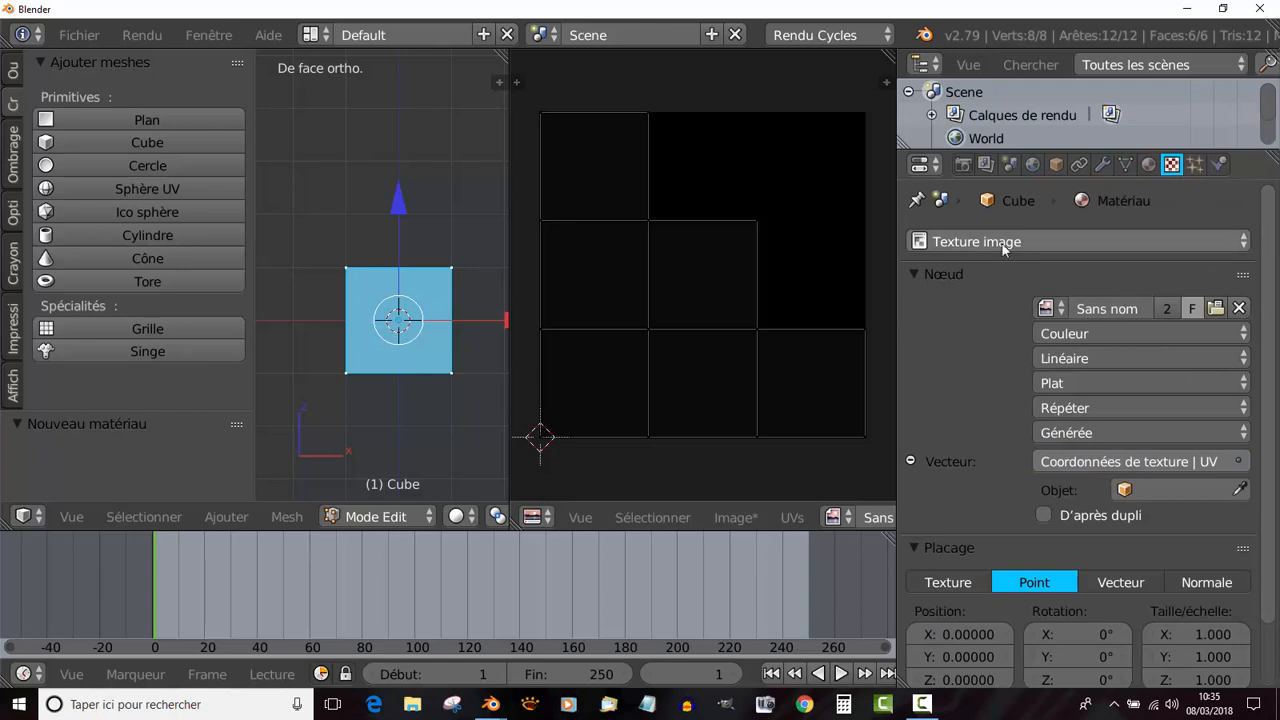
{"action": "left_click", "coordinate": [1050, 242]}
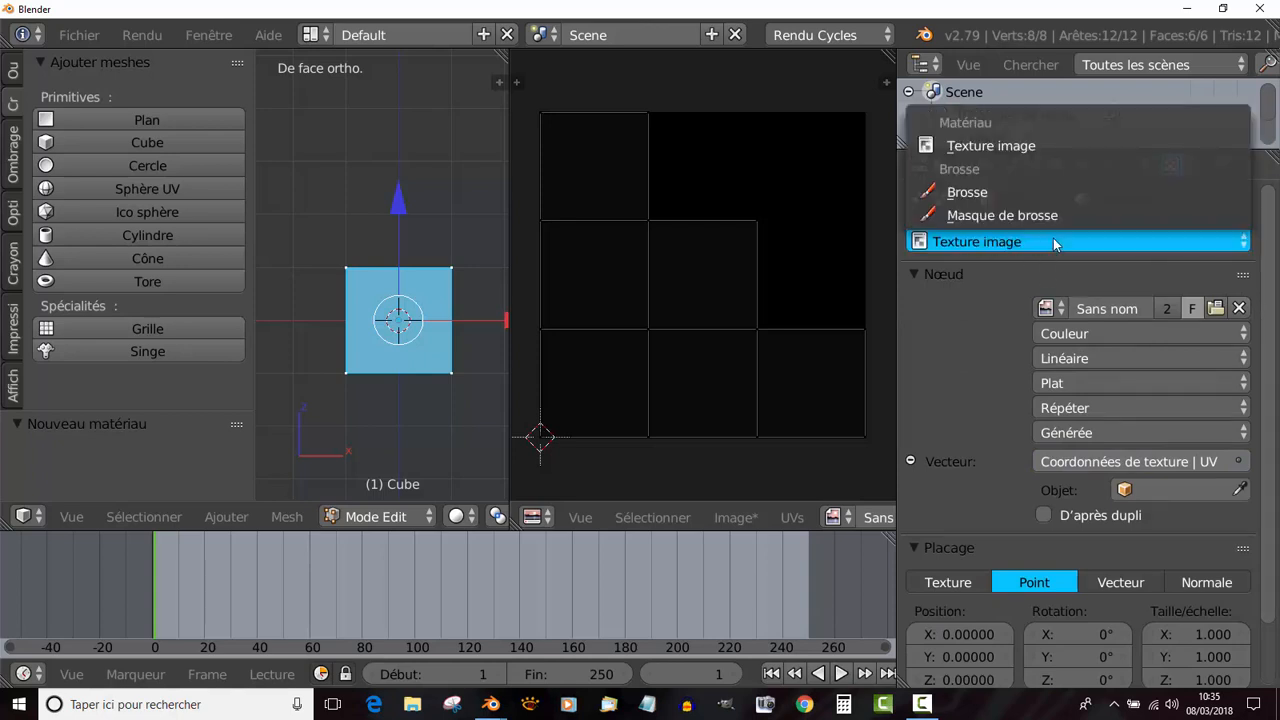
{"action": "left_click", "coordinate": [967, 193]}
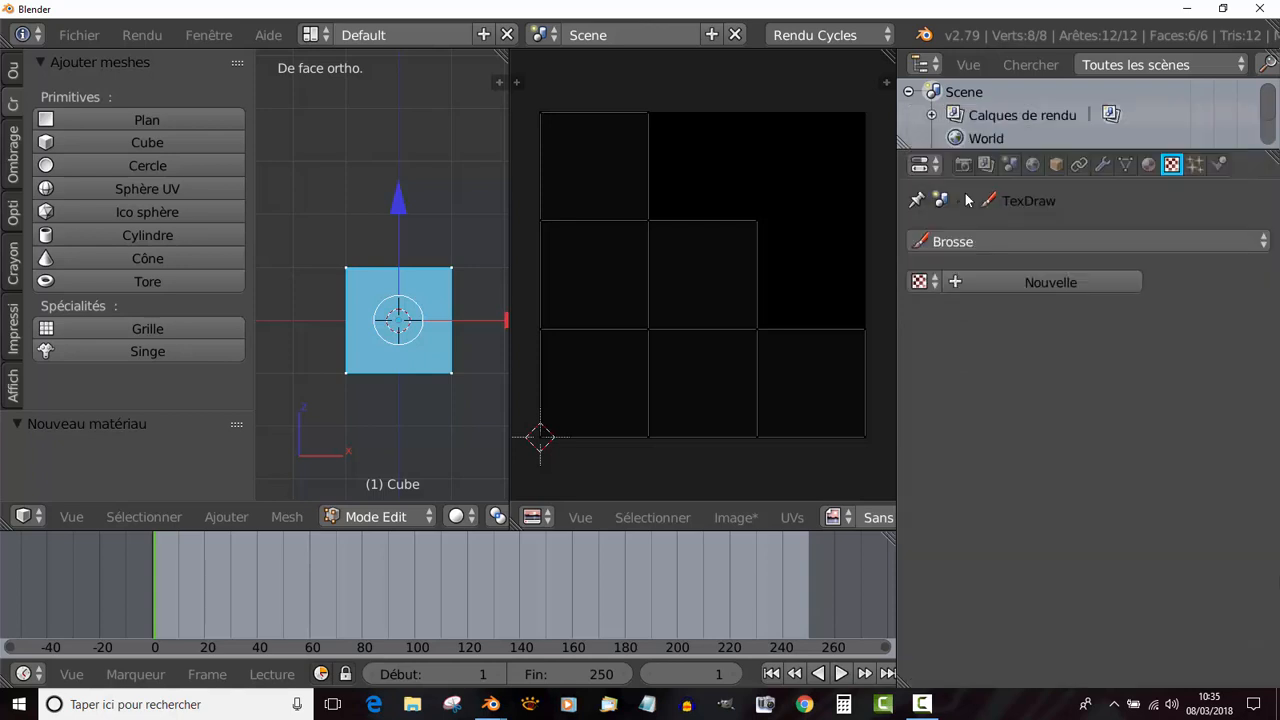
{"action": "left_click", "coordinate": [1036, 290]}
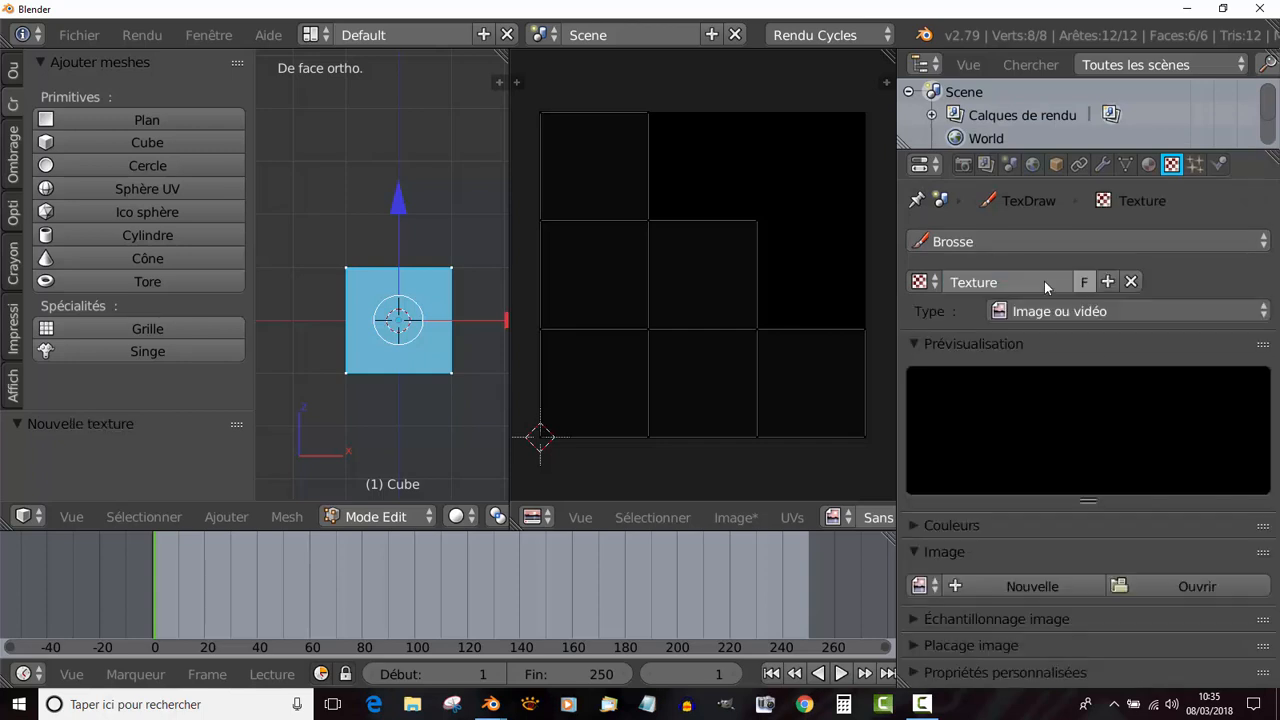
Load Ciel de nuages.jpg from the Ciel folder as the brush texture's image, showing the folder's files as thumbnails.
{"action": "left_click", "coordinate": [1186, 587]}
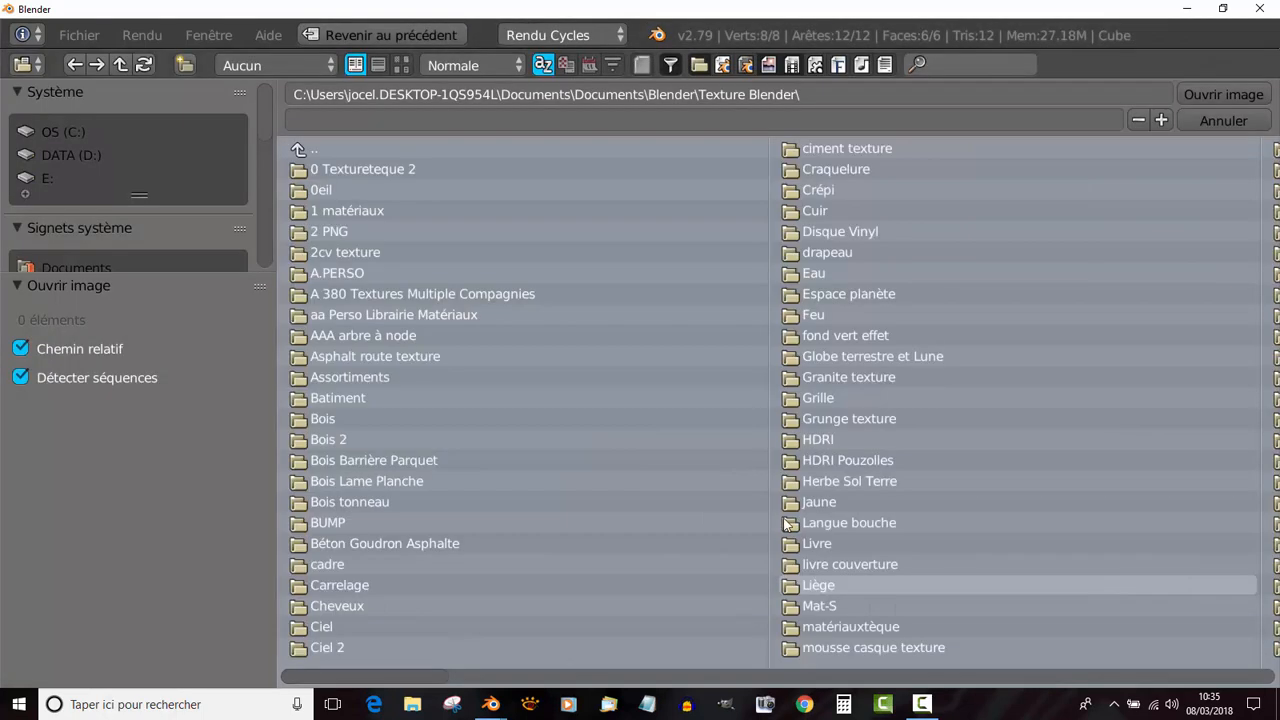
{"action": "scroll", "coordinate": [64, 219], "scroll_direction": "down", "scroll_amount": 8}
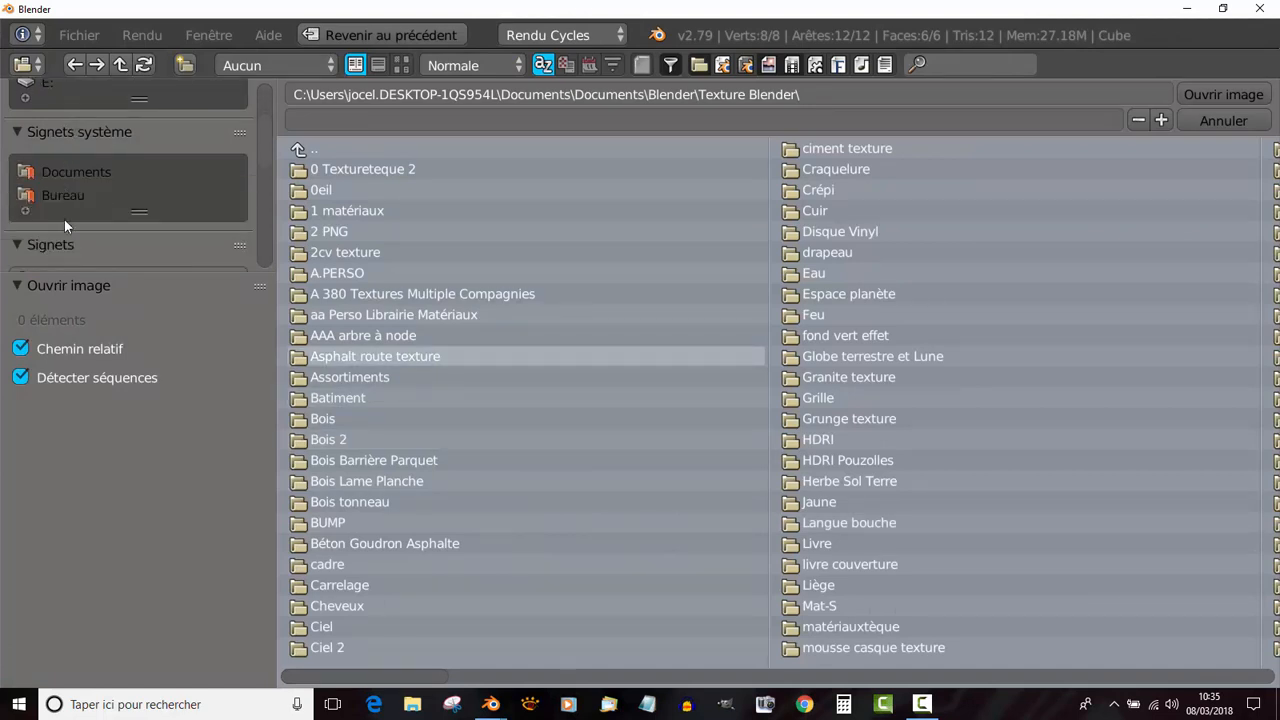
{"action": "left_click", "coordinate": [53, 199]}
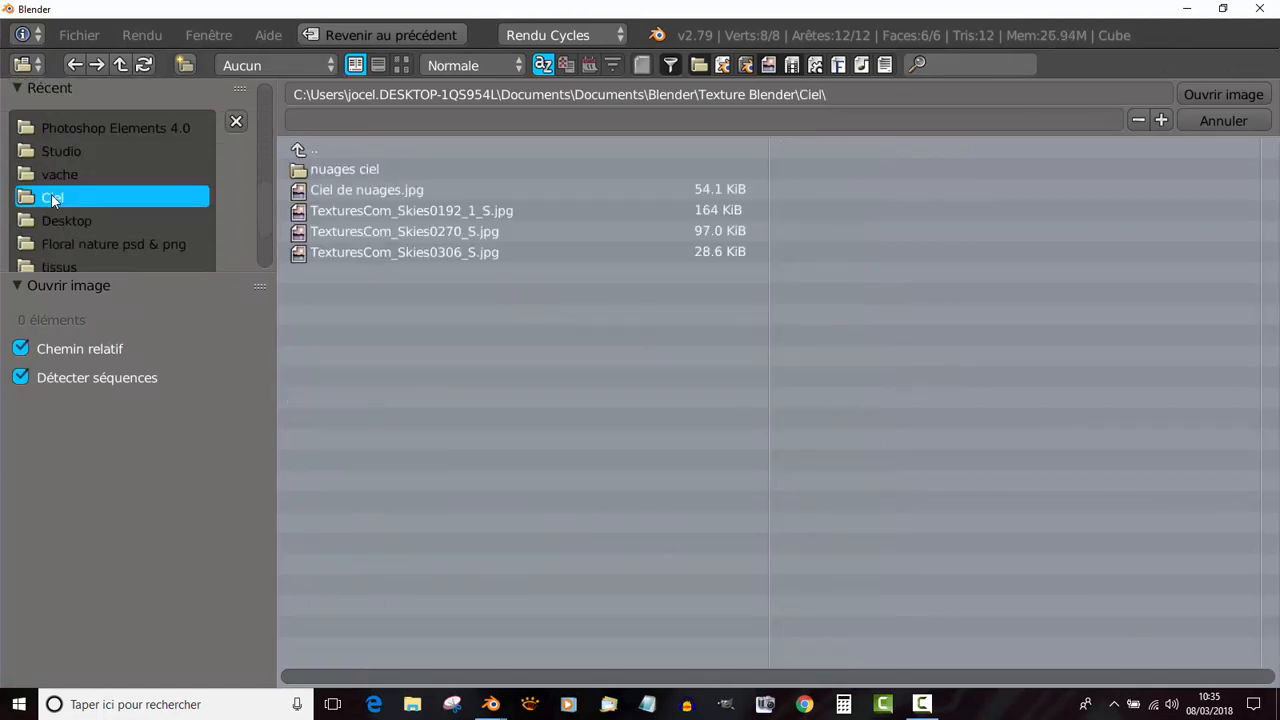
{"action": "left_click", "coordinate": [401, 65]}
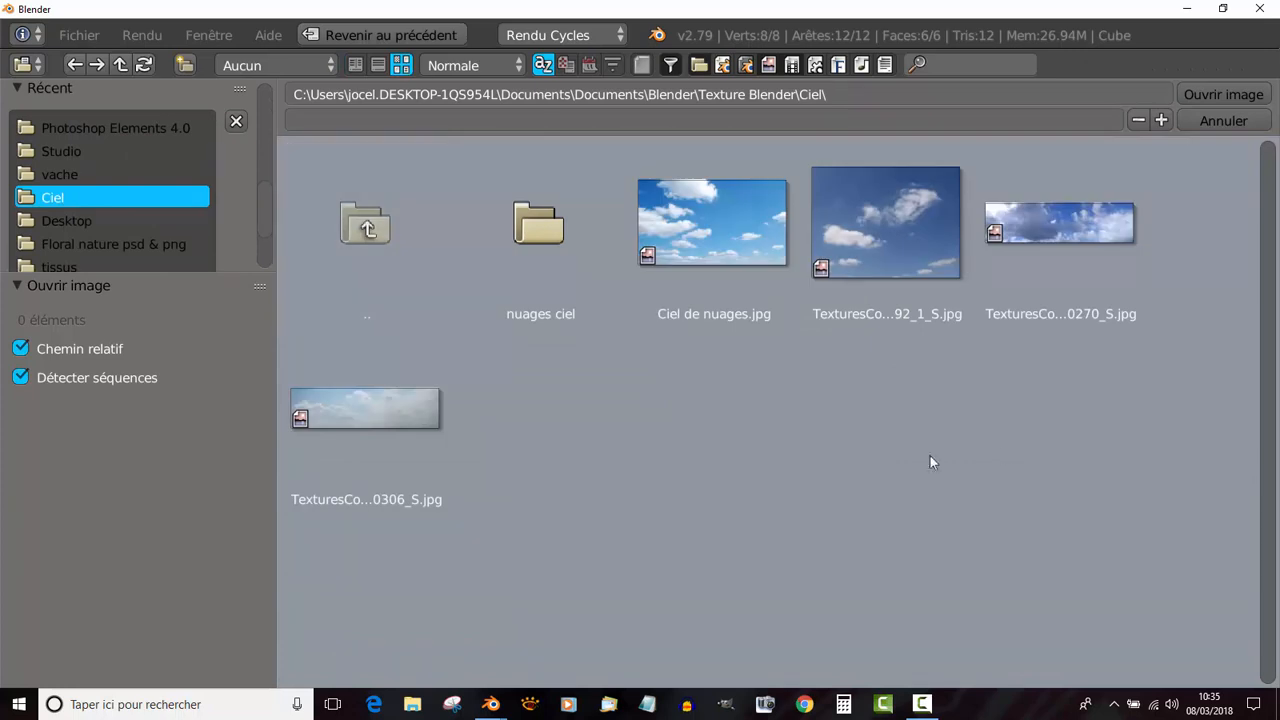
{"action": "left_click", "coordinate": [685, 212]}
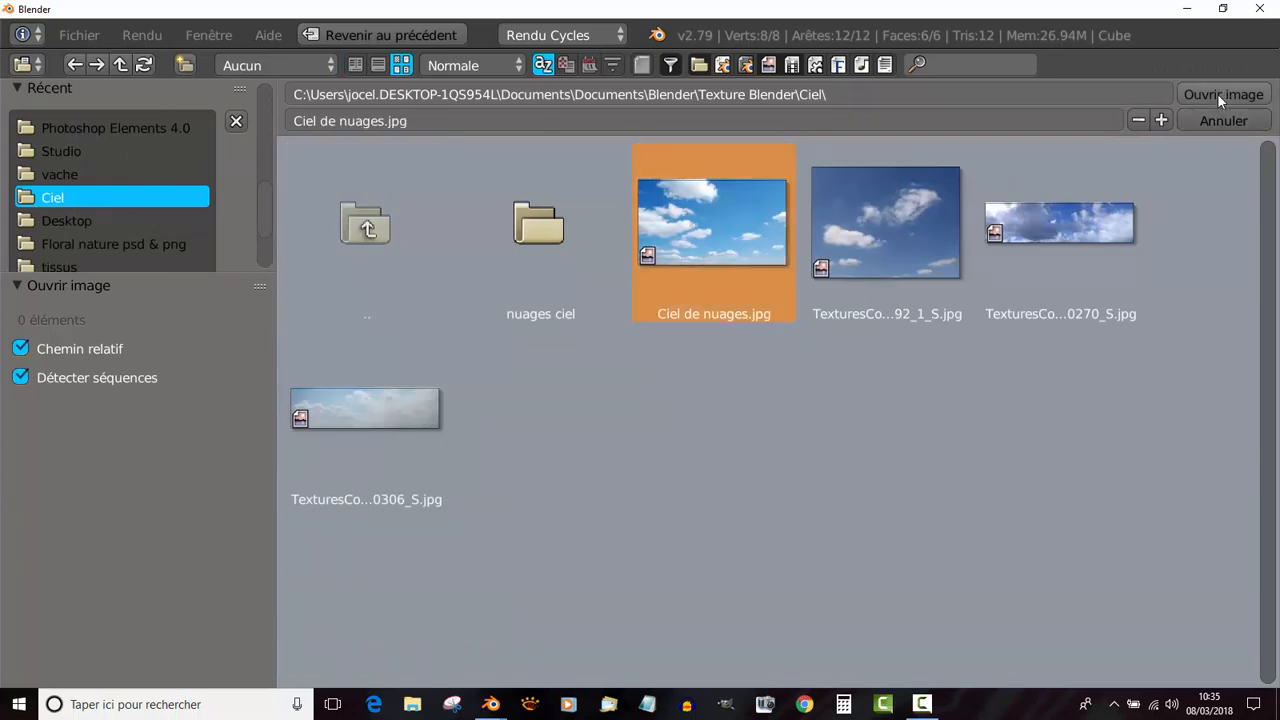
{"action": "left_click", "coordinate": [1220, 94]}
{"action": "left_click_drag", "start_coordinate": [1276, 467], "coordinate": [1273, 581]}
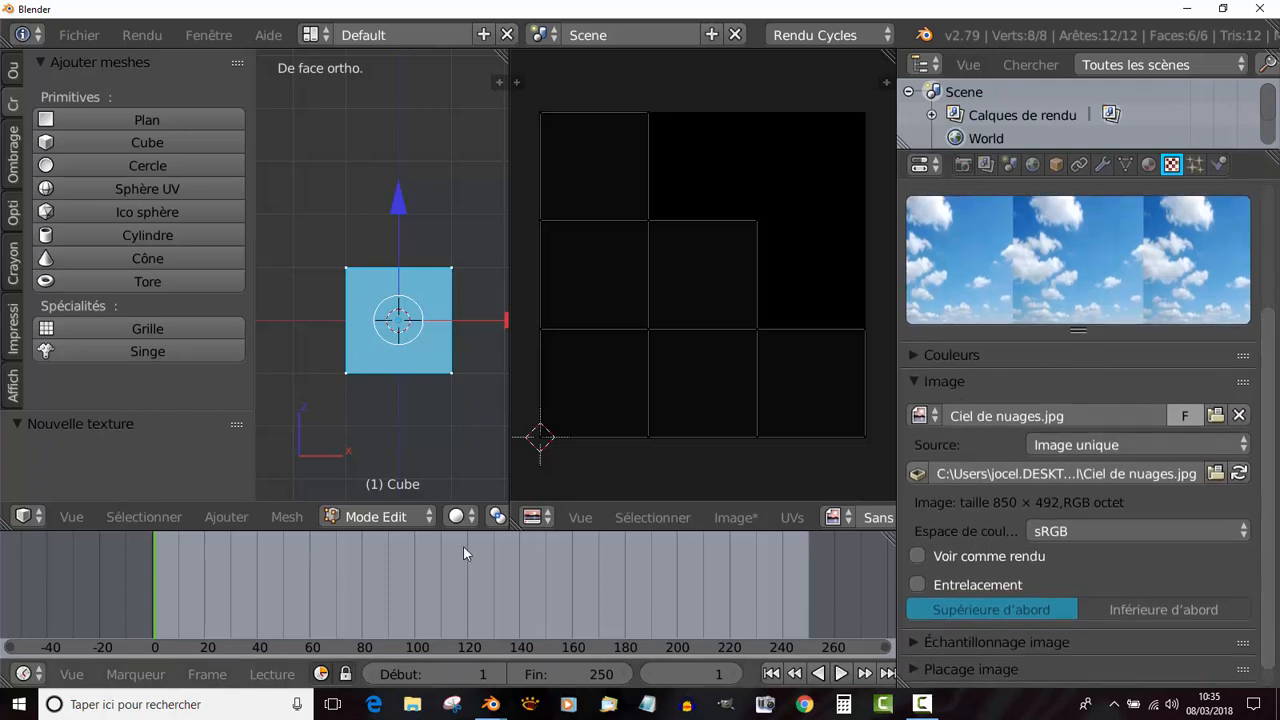
Switch the cube from edit mode to texture painting (Peinture de texture) and widen the 3D view.
{"action": "left_click", "coordinate": [224, 516]}
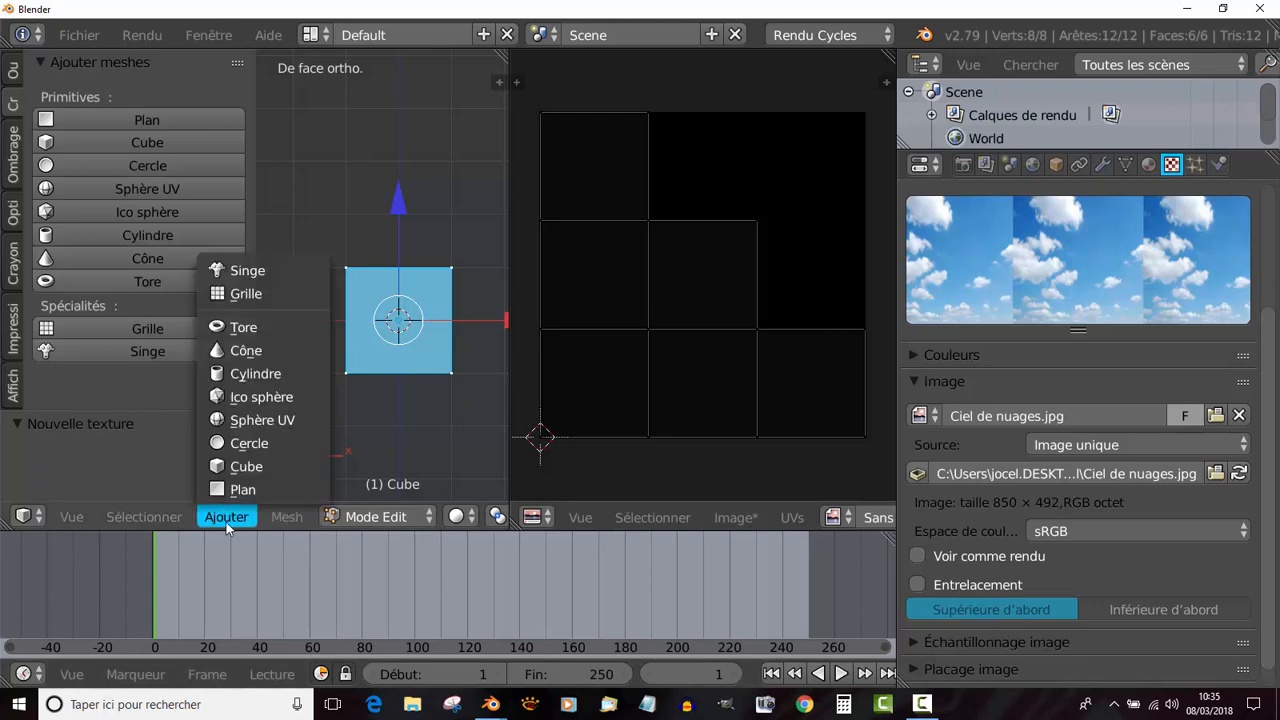
{"action": "left_click", "coordinate": [372, 520]}
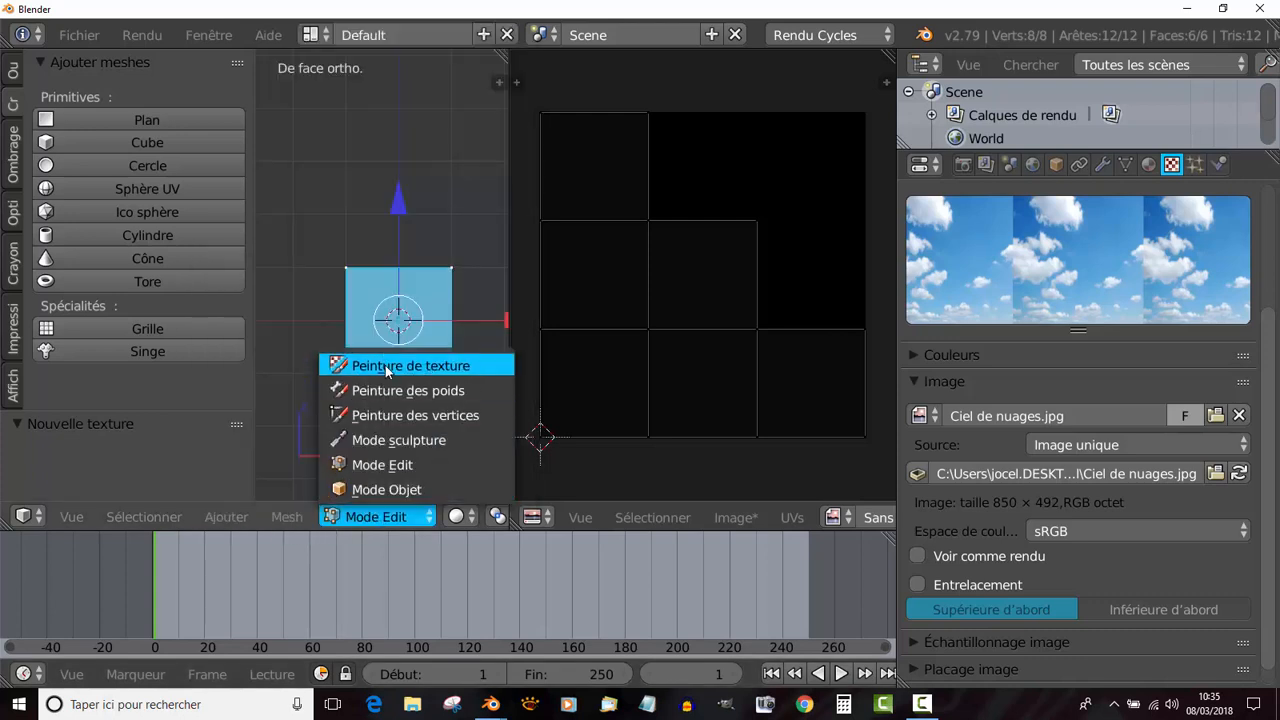
{"action": "left_click", "coordinate": [386, 366]}
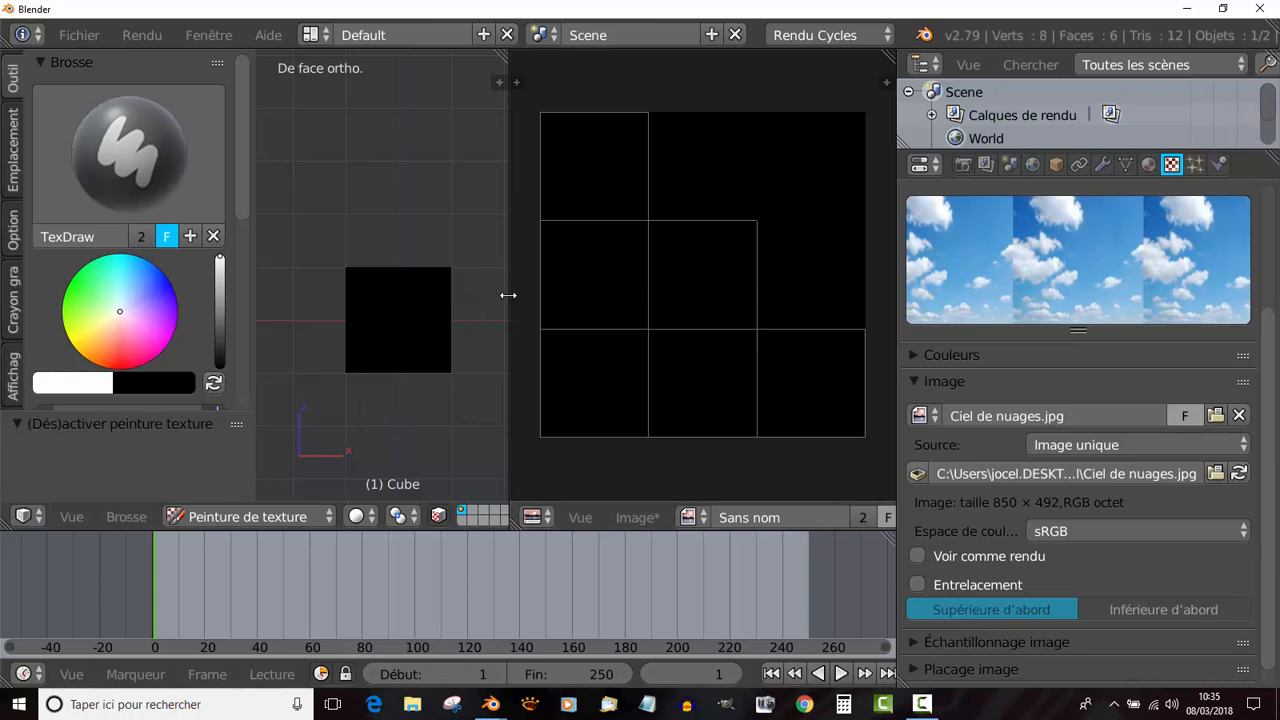
{"action": "left_click_drag", "start_coordinate": [506, 291], "coordinate": [703, 290]}
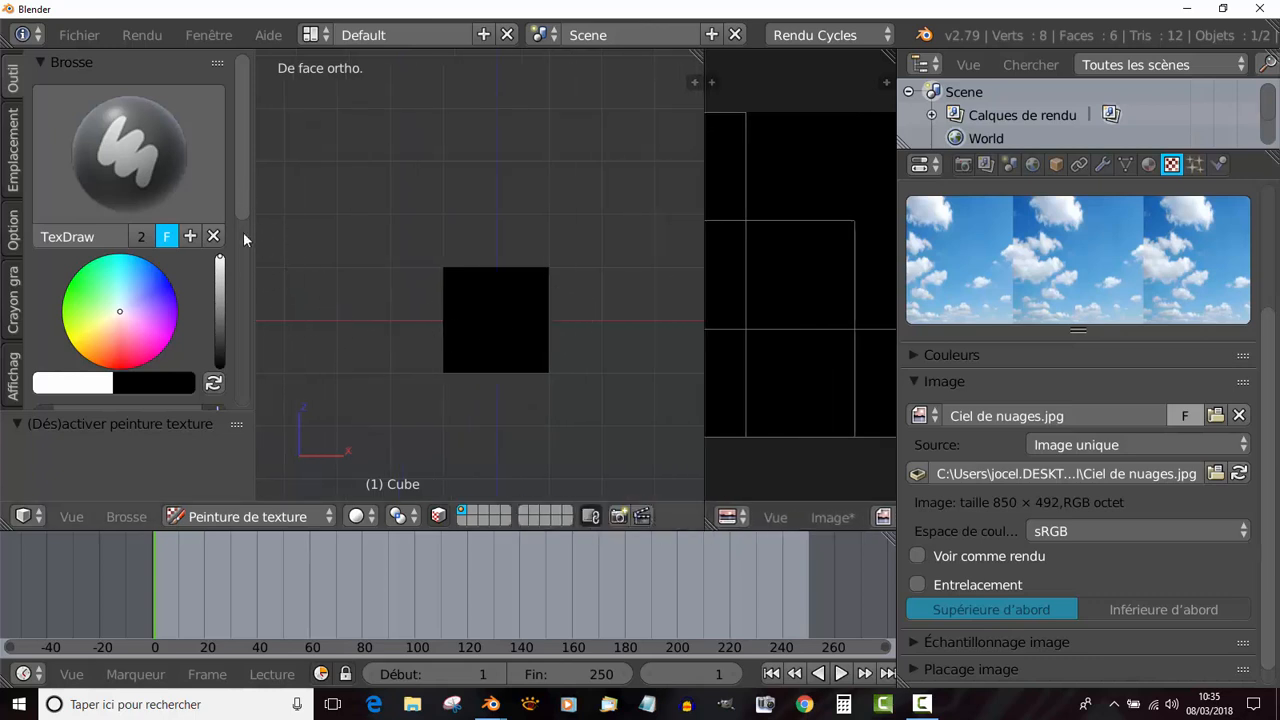
{"action": "scroll", "coordinate": [248, 300], "scroll_direction": "down", "scroll_amount": 6}
{"action": "scroll", "coordinate": [250, 260], "scroll_direction": "up", "scroll_amount": 3}
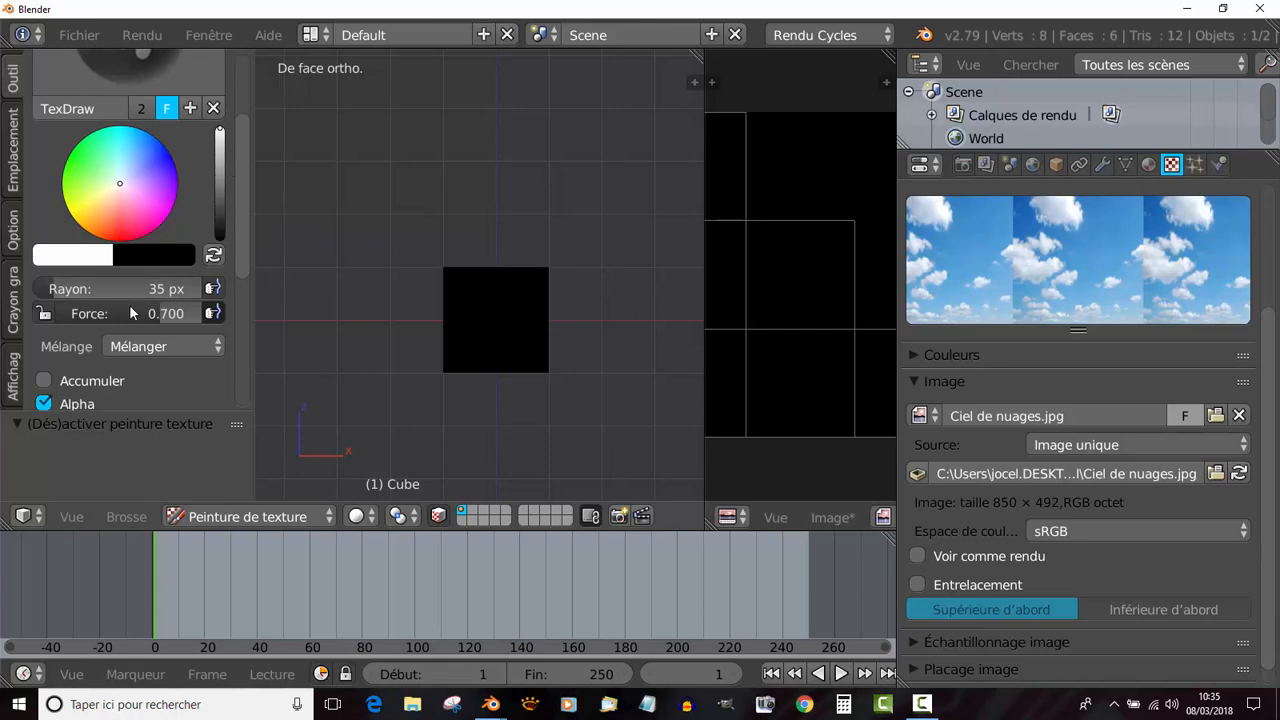
Check which image is assigned to the texture of the material's base color.
{"action": "left_click", "coordinate": [1149, 166]}
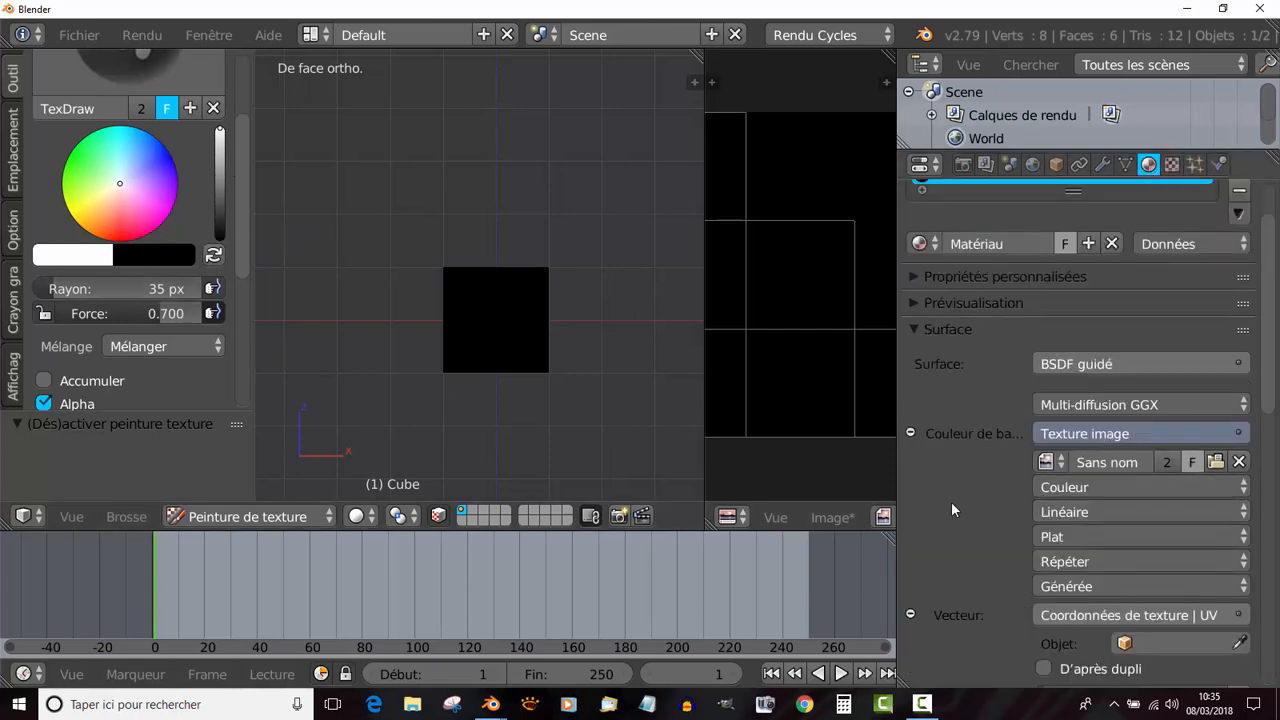
{"action": "left_click", "coordinate": [1046, 462]}
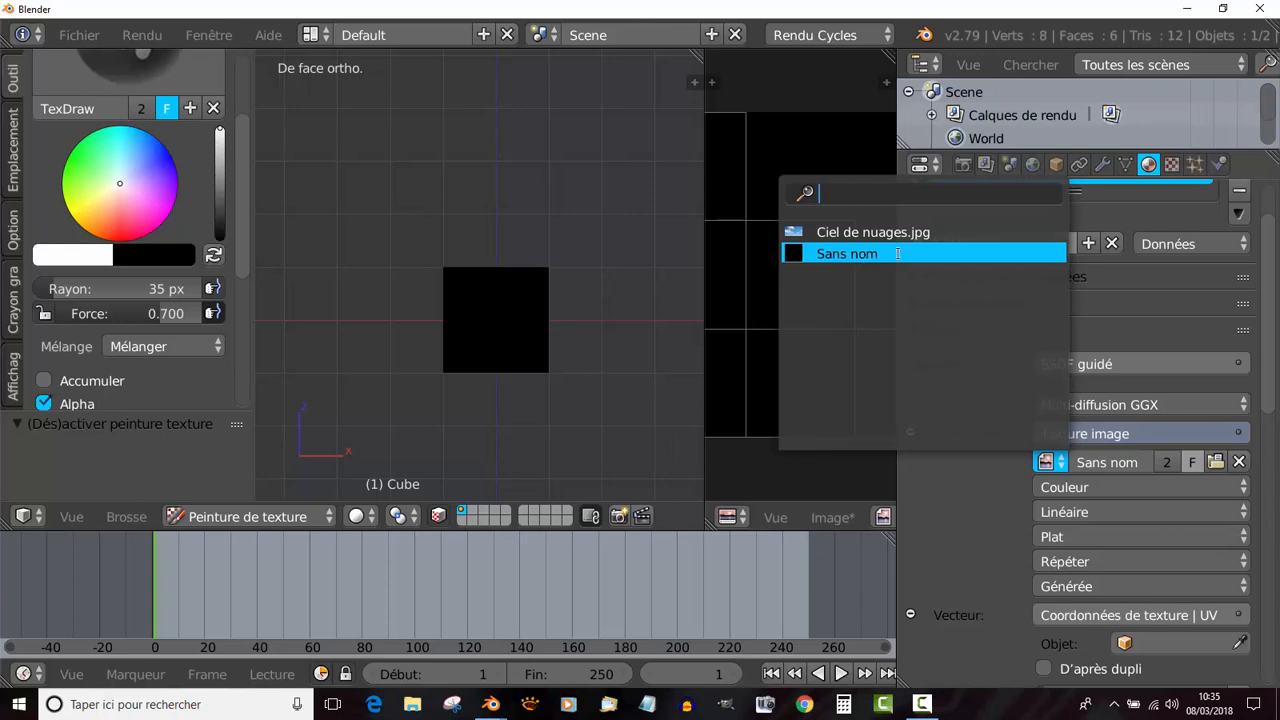
{"action": "left_click", "coordinate": [962, 526]}
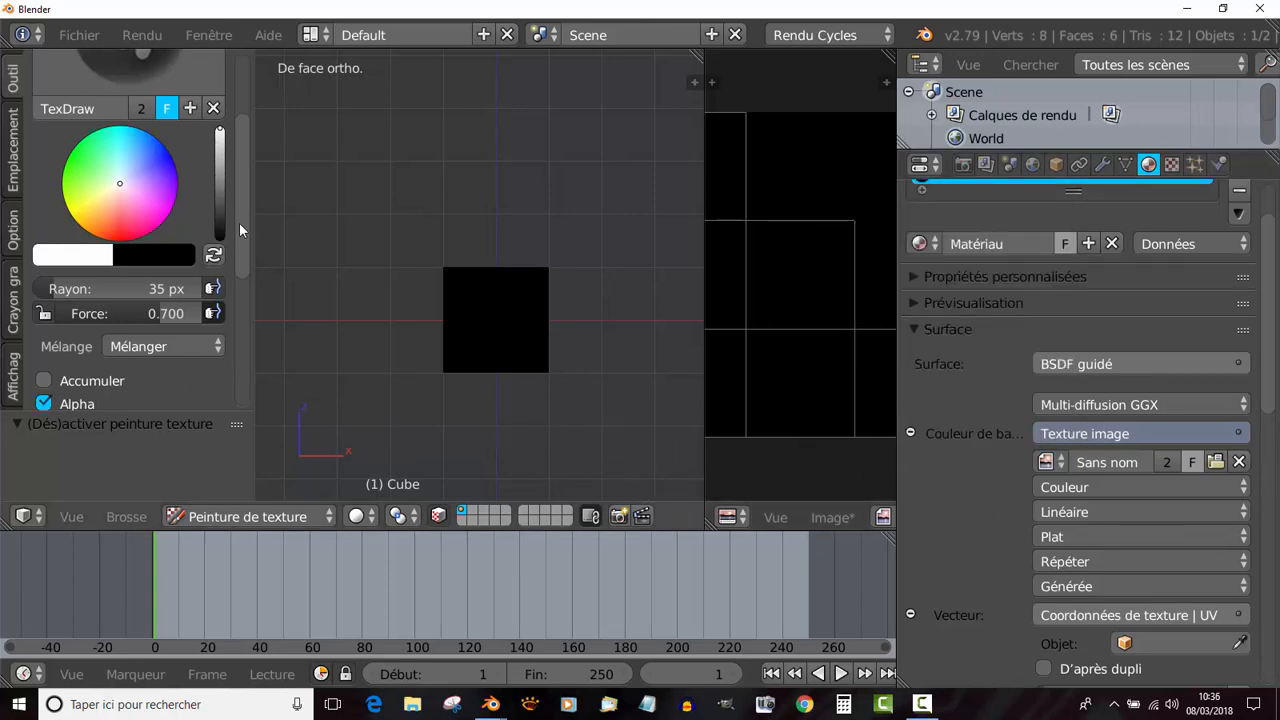
Enlarge the 3D view around the cube and expand the Externe settings of the paint tools.
{"action": "left_click_drag", "start_coordinate": [239, 222], "coordinate": [244, 369]}
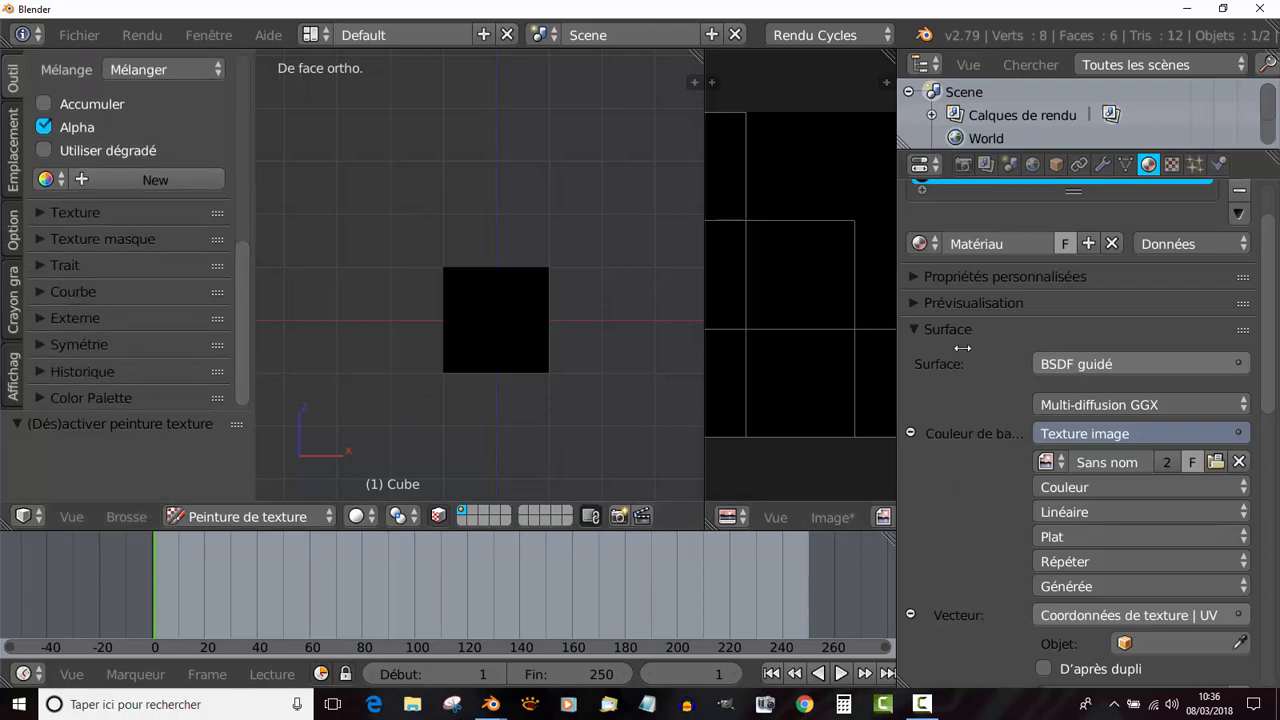
{"action": "left_click_drag", "start_coordinate": [962, 347], "coordinate": [1110, 357]}
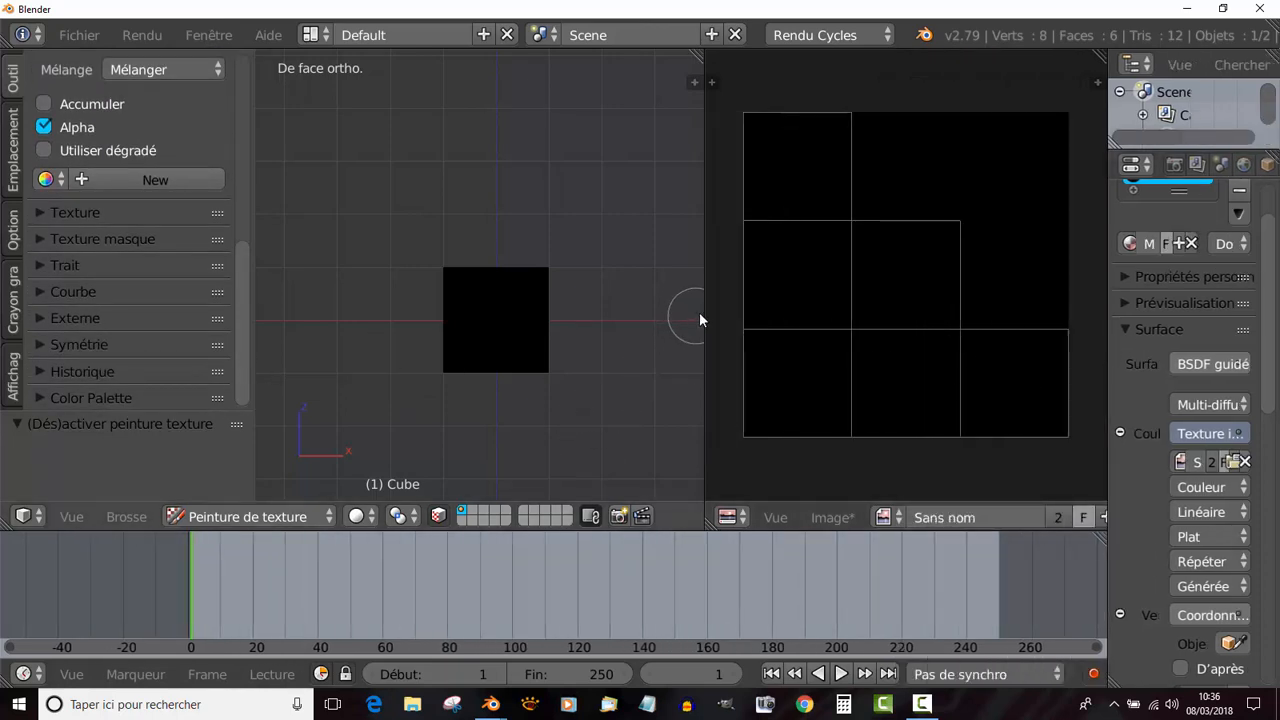
{"action": "left_click_drag", "start_coordinate": [705, 312], "coordinate": [843, 322]}
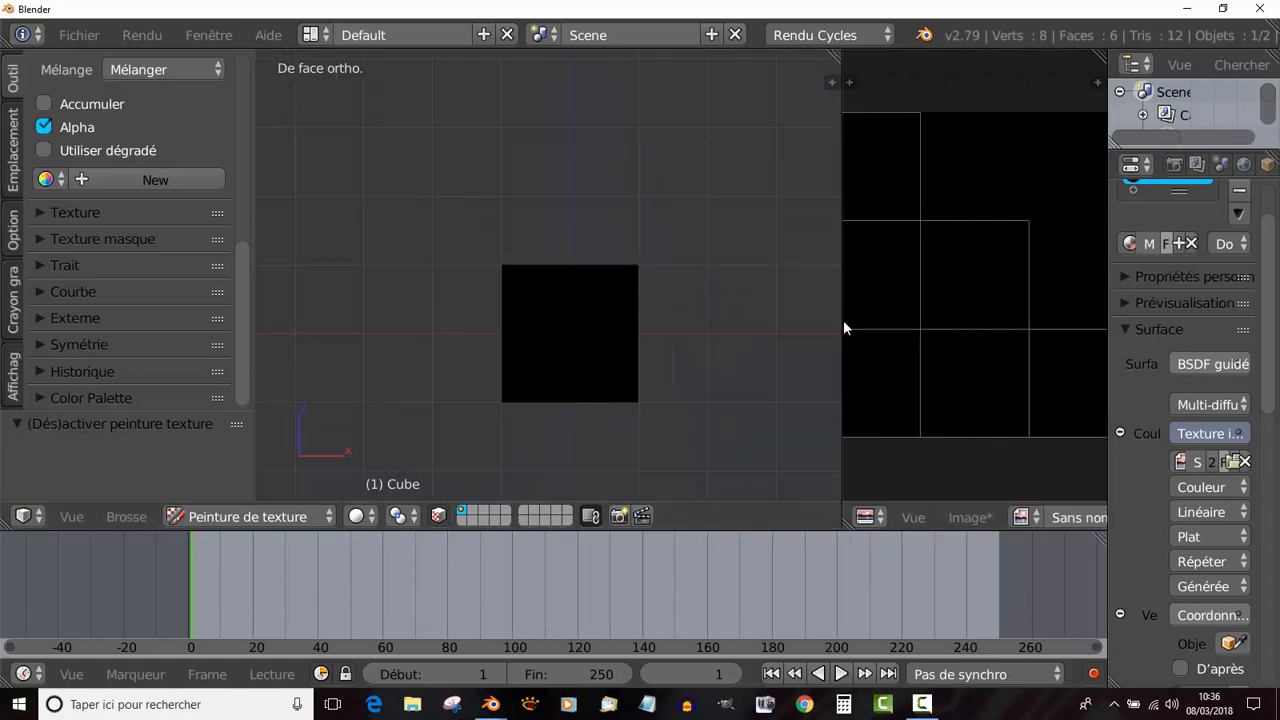
{"action": "middle_click_drag", "start_coordinate": [708, 374], "coordinate": [681, 334], "text": "shift"}
{"action": "scroll", "coordinate": [623, 363], "scroll_direction": "up", "scroll_amount": 2}
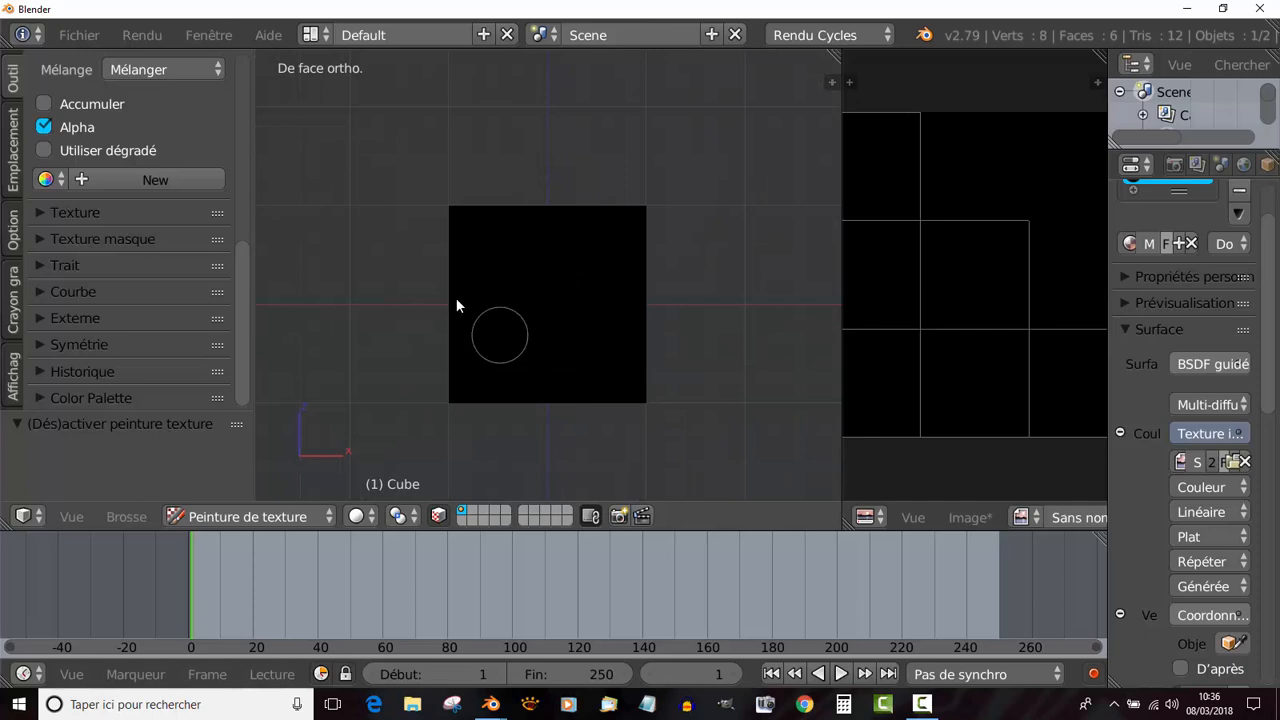
{"action": "left_click", "coordinate": [40, 318]}
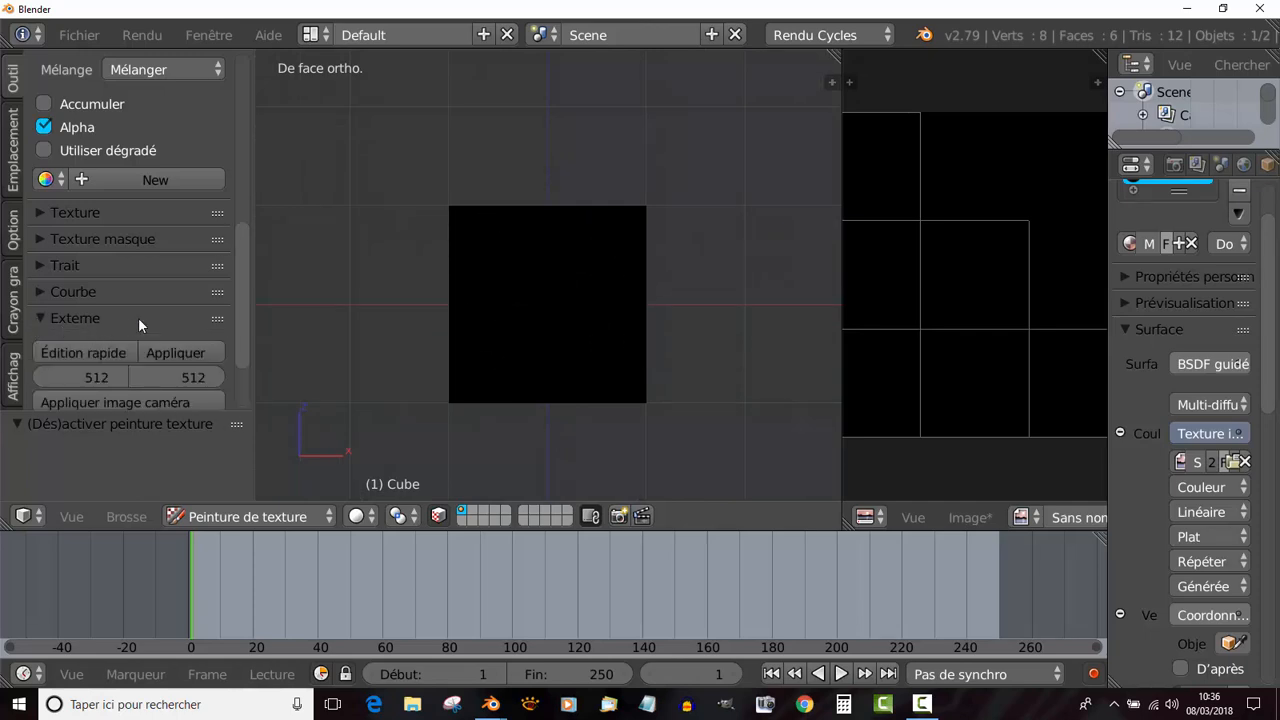
{"action": "left_click_drag", "start_coordinate": [242, 247], "coordinate": [237, 338]}
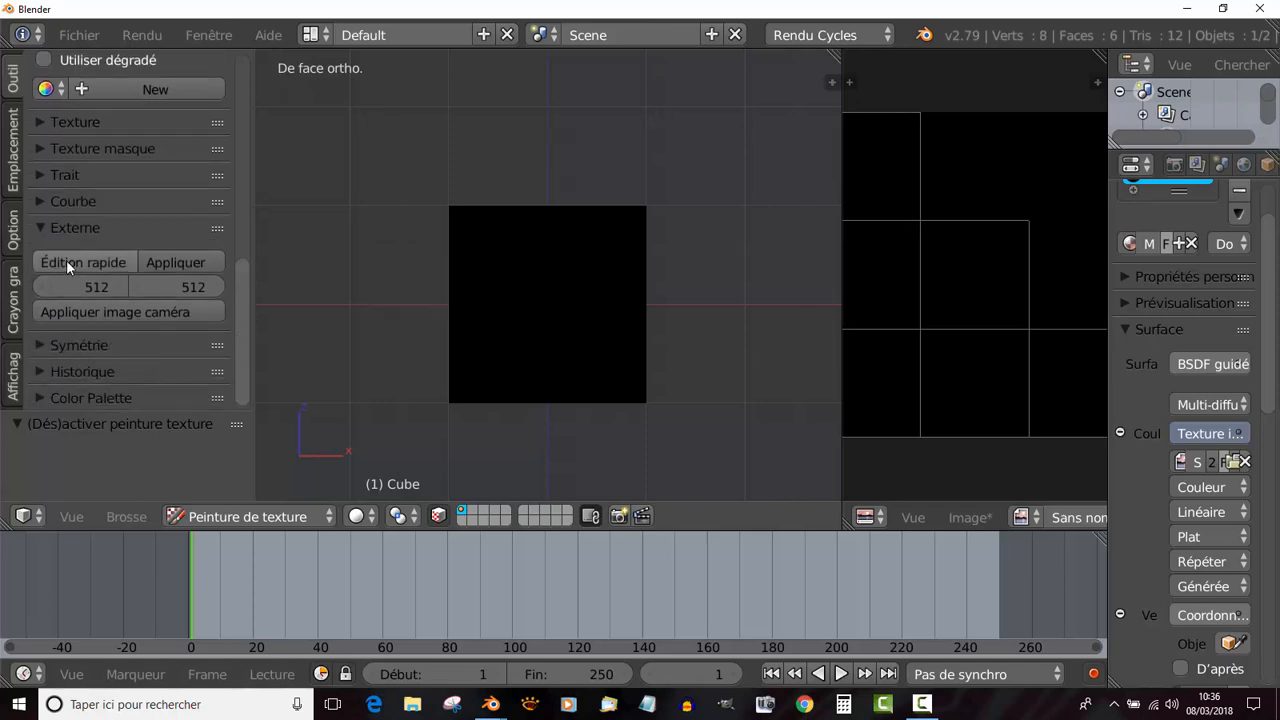
Expand the brush's Texture settings with the cube seen from the front.
{"action": "middle_click_drag", "start_coordinate": [612, 333], "coordinate": [513, 400]}
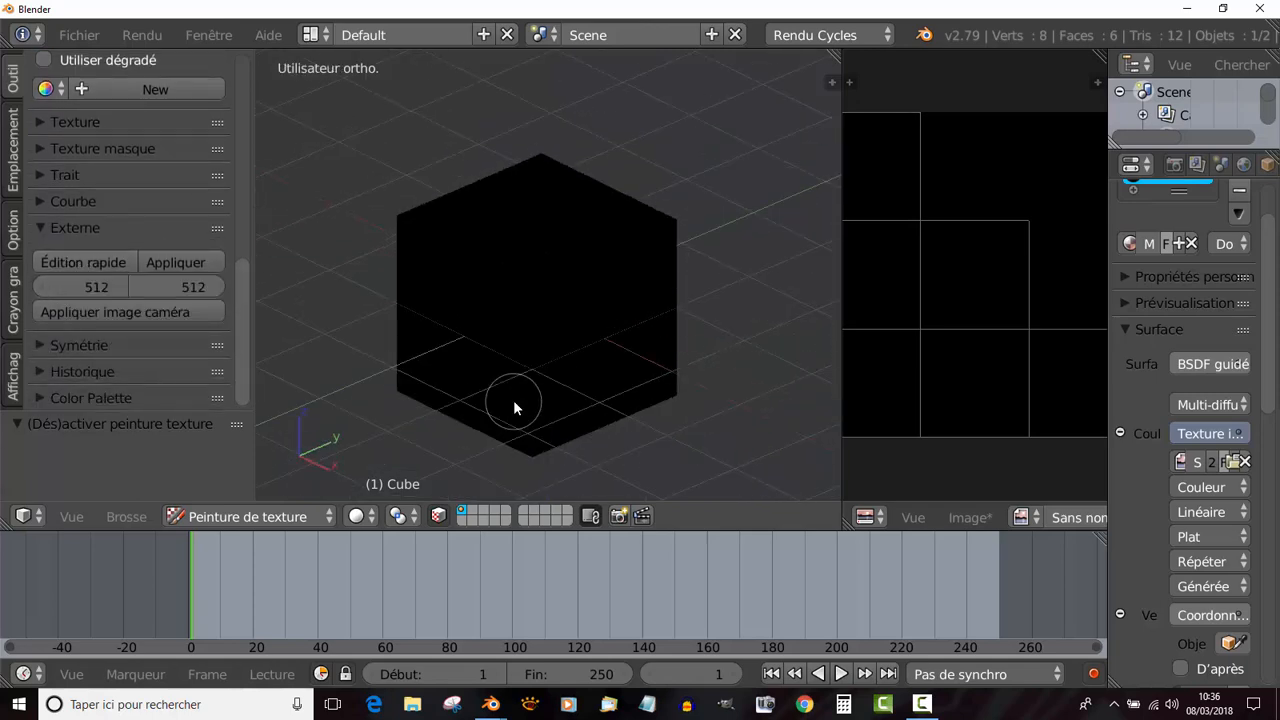
{"action": "middle_click_drag", "start_coordinate": [606, 388], "coordinate": [583, 353]}
{"action": "key", "text": "KP_1"}
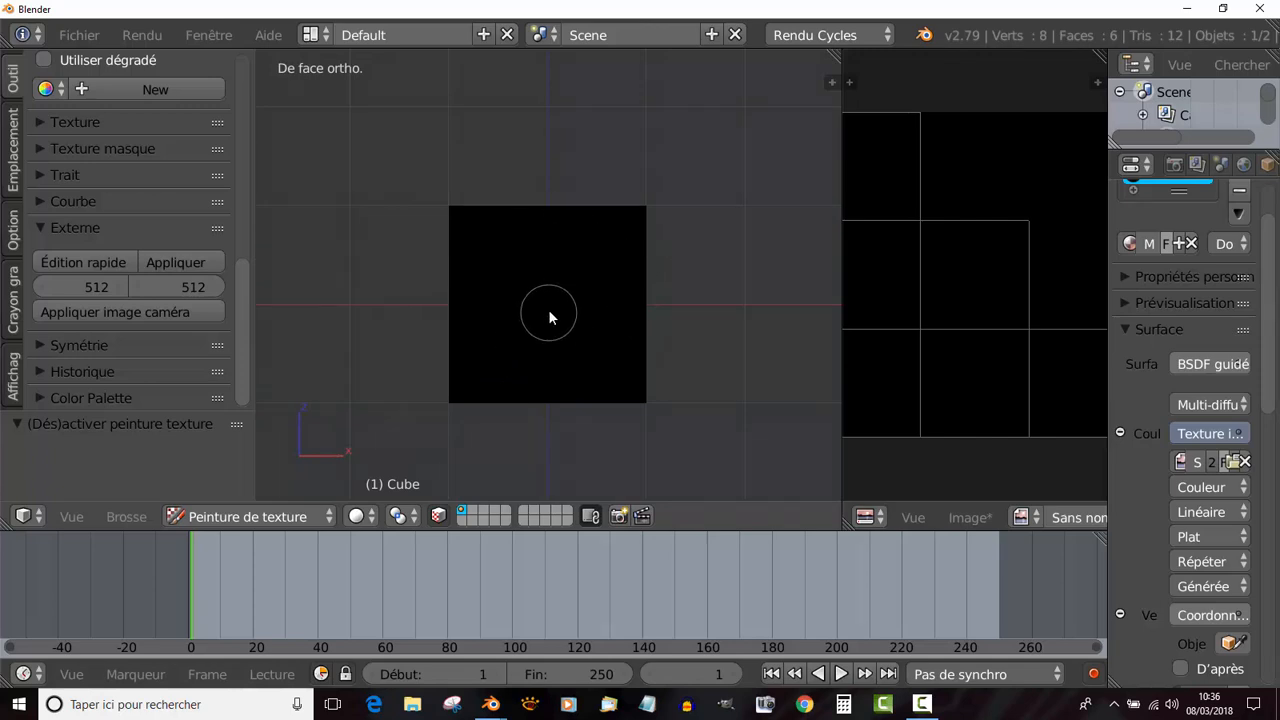
{"action": "mouse_move", "coordinate": [241, 334]}
{"action": "left_mouse_down"}
{"action": "mouse_move", "coordinate": [254, 184]}
{"action": "mouse_move", "coordinate": [242, 261]}
{"action": "mouse_move", "coordinate": [167, 296]}
{"action": "left_mouse_up"}
{"action": "left_click", "coordinate": [63, 270]}
{"action": "scroll", "coordinate": [420, 346], "scroll_direction": "down", "scroll_amount": 5}
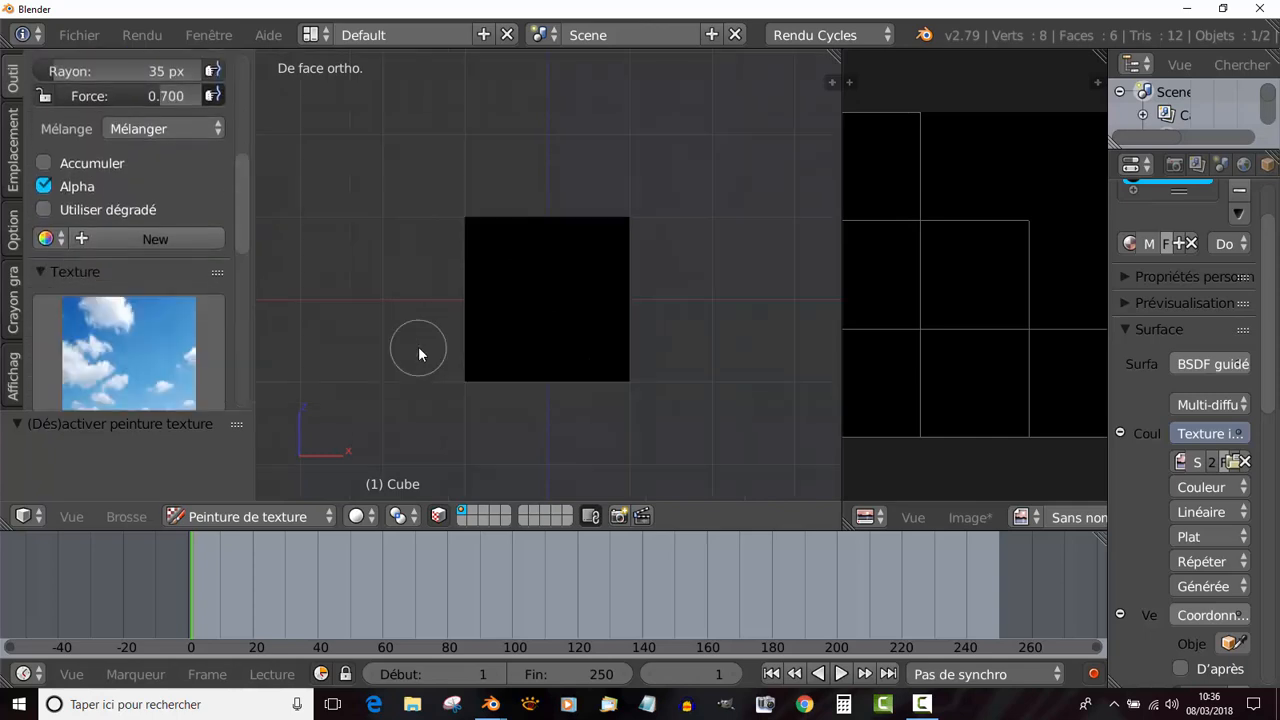
{"action": "left_click_drag", "start_coordinate": [245, 237], "coordinate": [242, 254]}
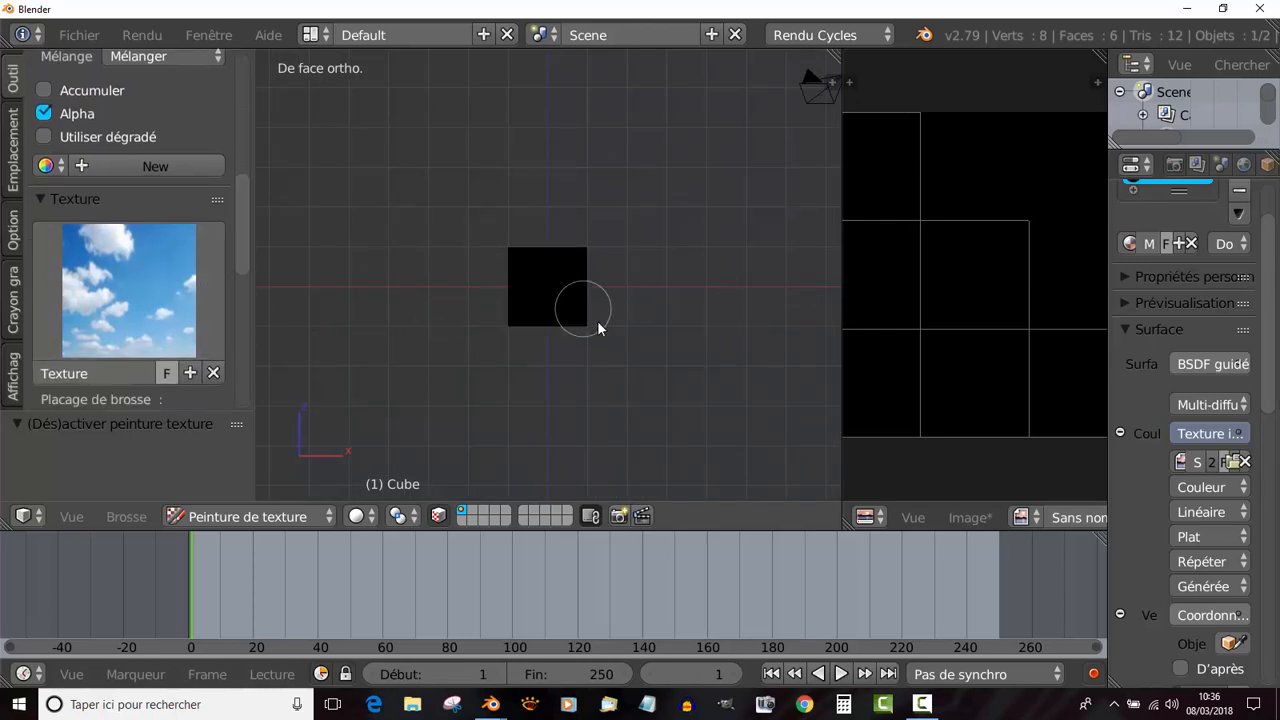
Enlarge the paint brush to a radius of 156 px.
{"action": "key", "text": "s"}
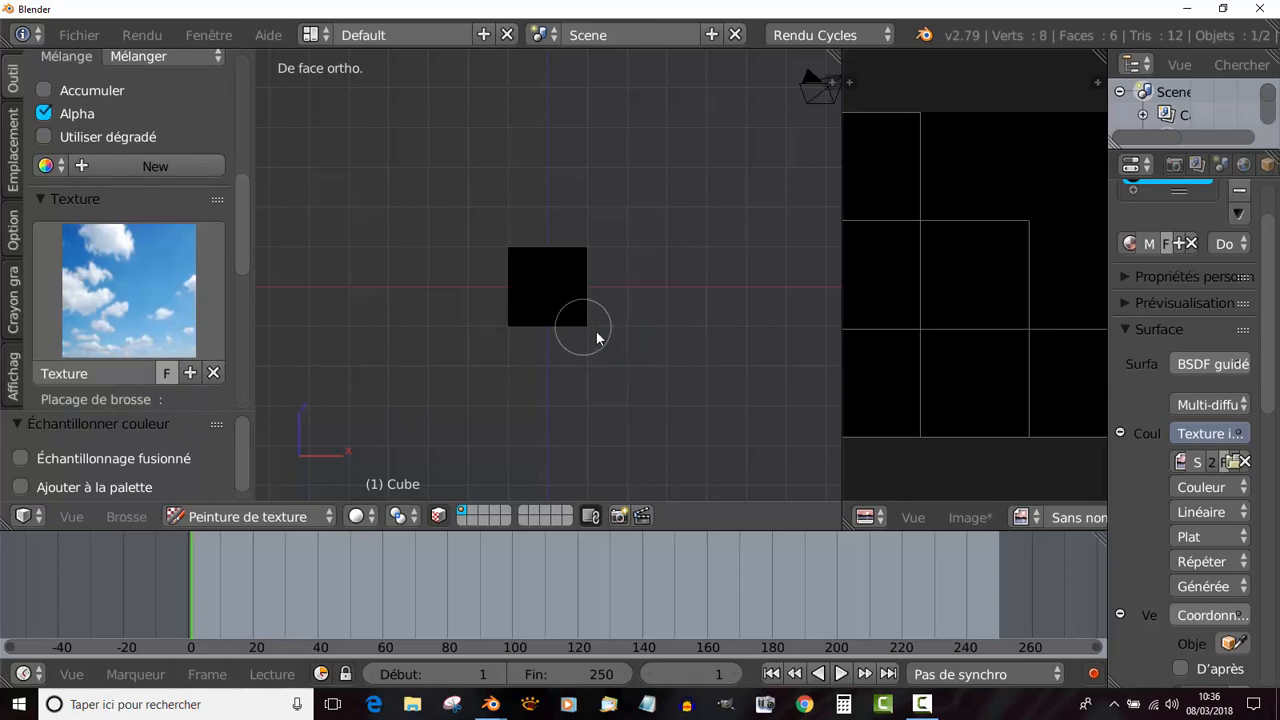
{"action": "key", "text": "f"}
{"action": "left_click", "coordinate": [673, 365]}
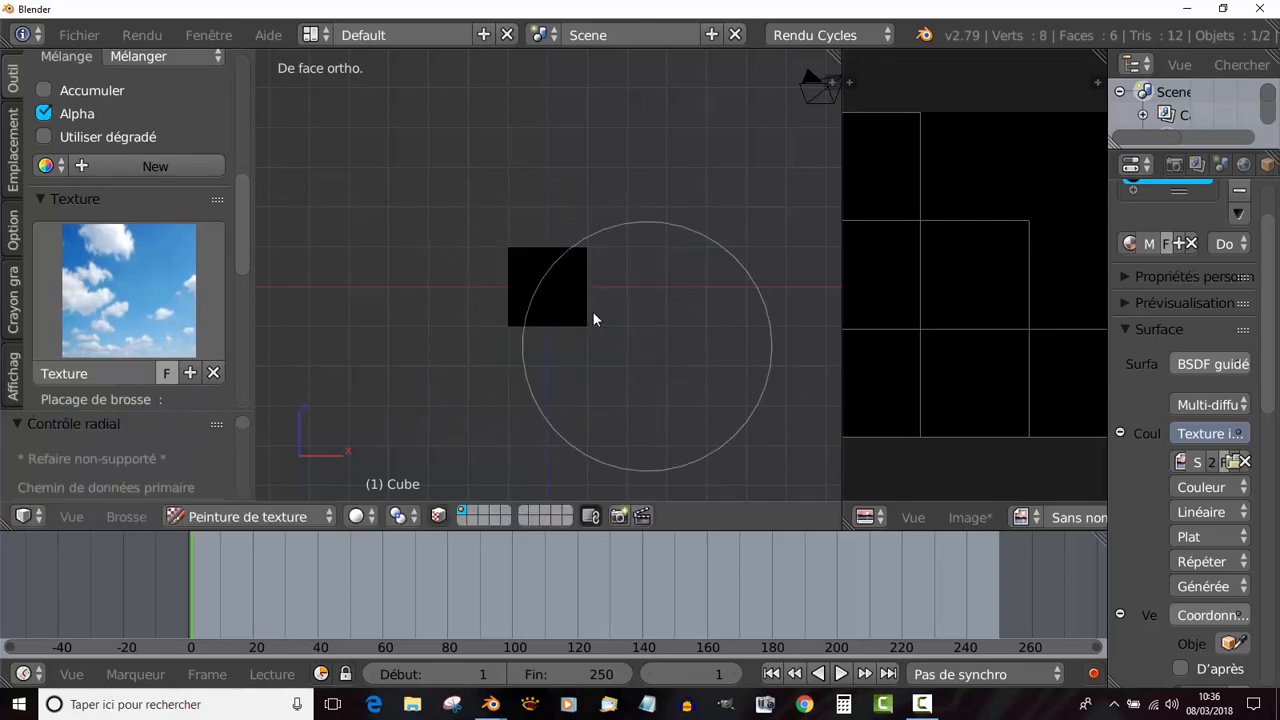
Try painting the cube's front face with the cloud brush and undo the stroke.
{"action": "left_click", "coordinate": [546, 287]}
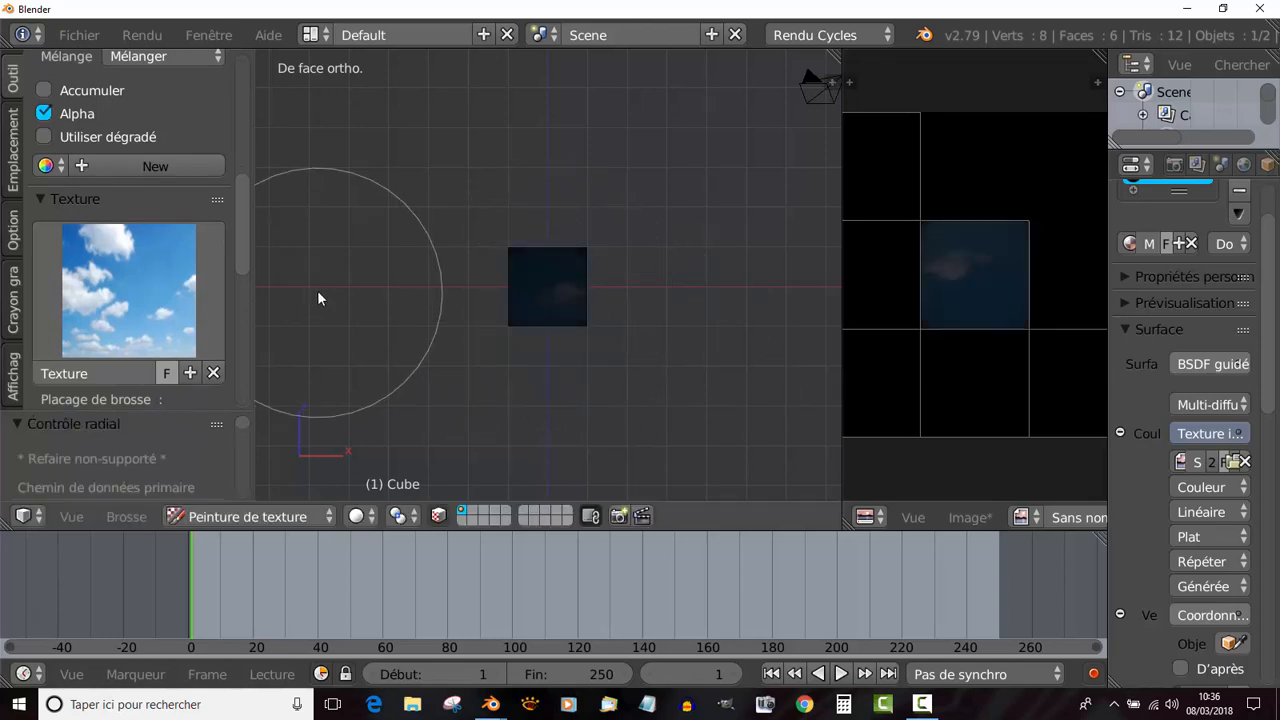
{"action": "key", "text": "ctrl+z"}
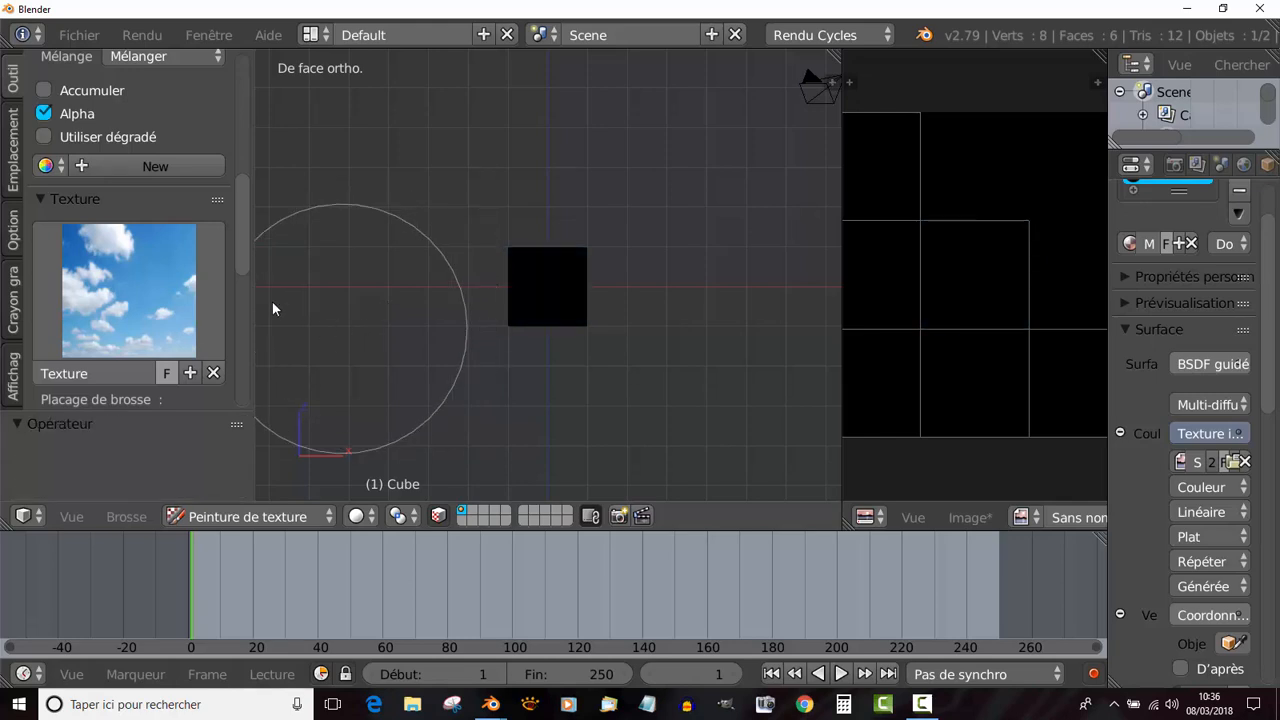
{"action": "scroll", "coordinate": [98, 170], "scroll_direction": "down", "scroll_amount": 4}
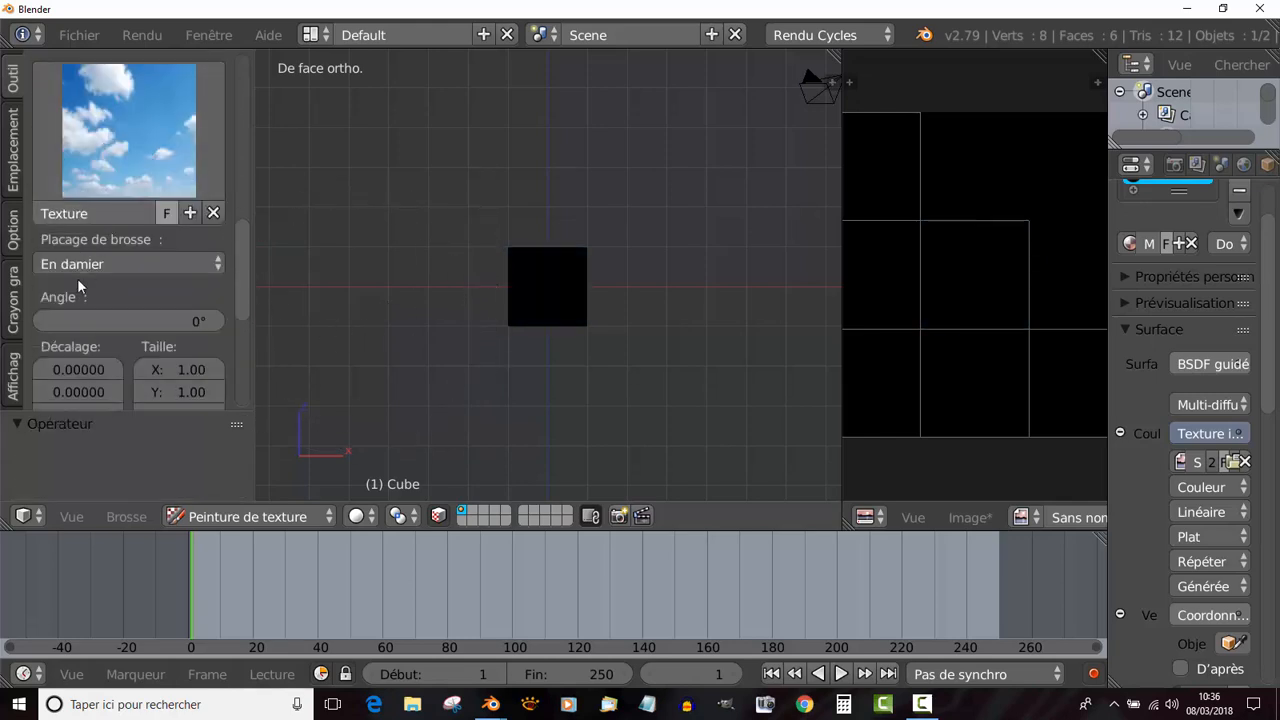
Set the brush strength (Force) to 1.000 with Accumuler enabled and paint the cube's front face with the clouds.
{"action": "scroll", "coordinate": [80, 254], "scroll_direction": "up", "scroll_amount": 5}
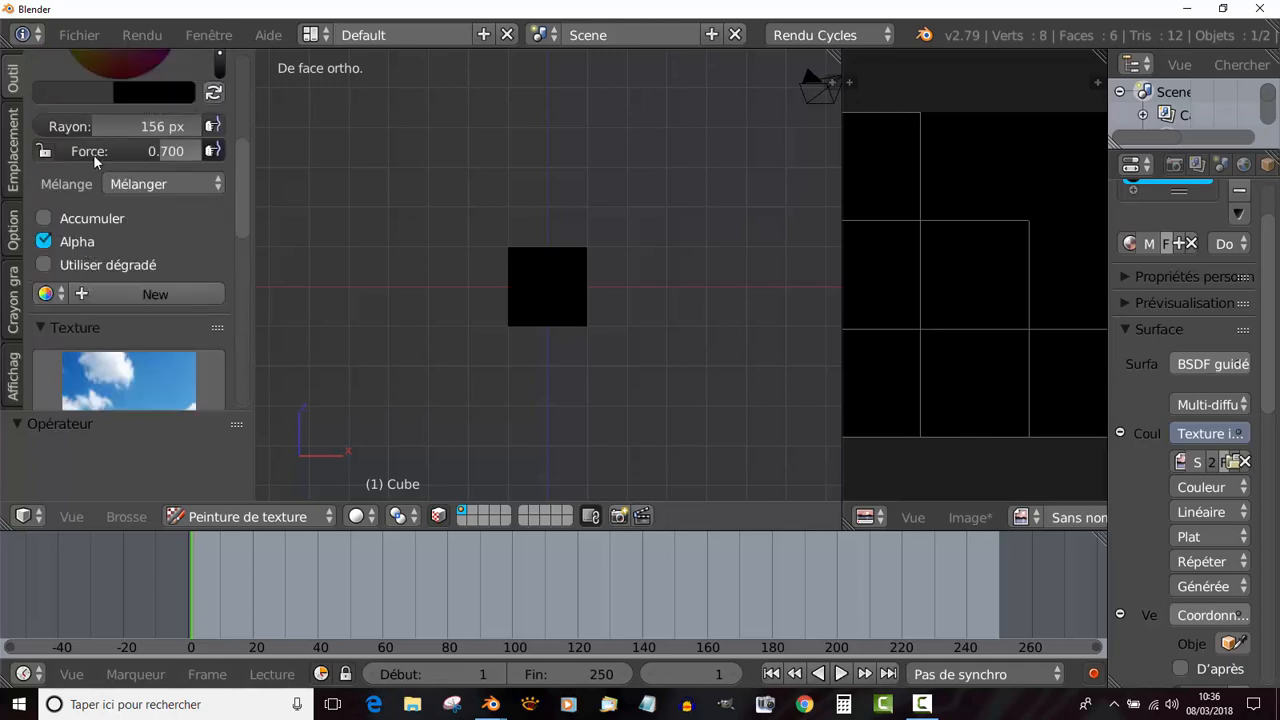
{"action": "left_click_drag", "start_coordinate": [153, 151], "coordinate": [195, 151]}
{"action": "left_click", "coordinate": [44, 218]}
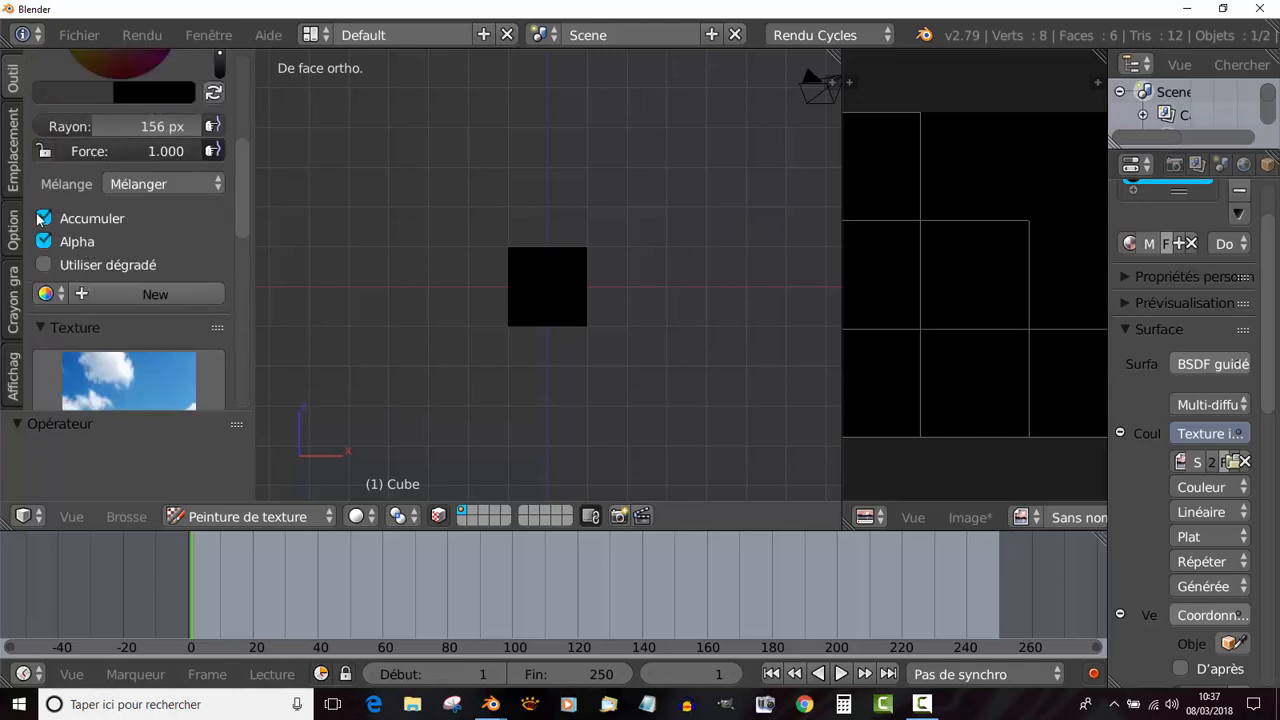
{"action": "left_click", "coordinate": [548, 288]}
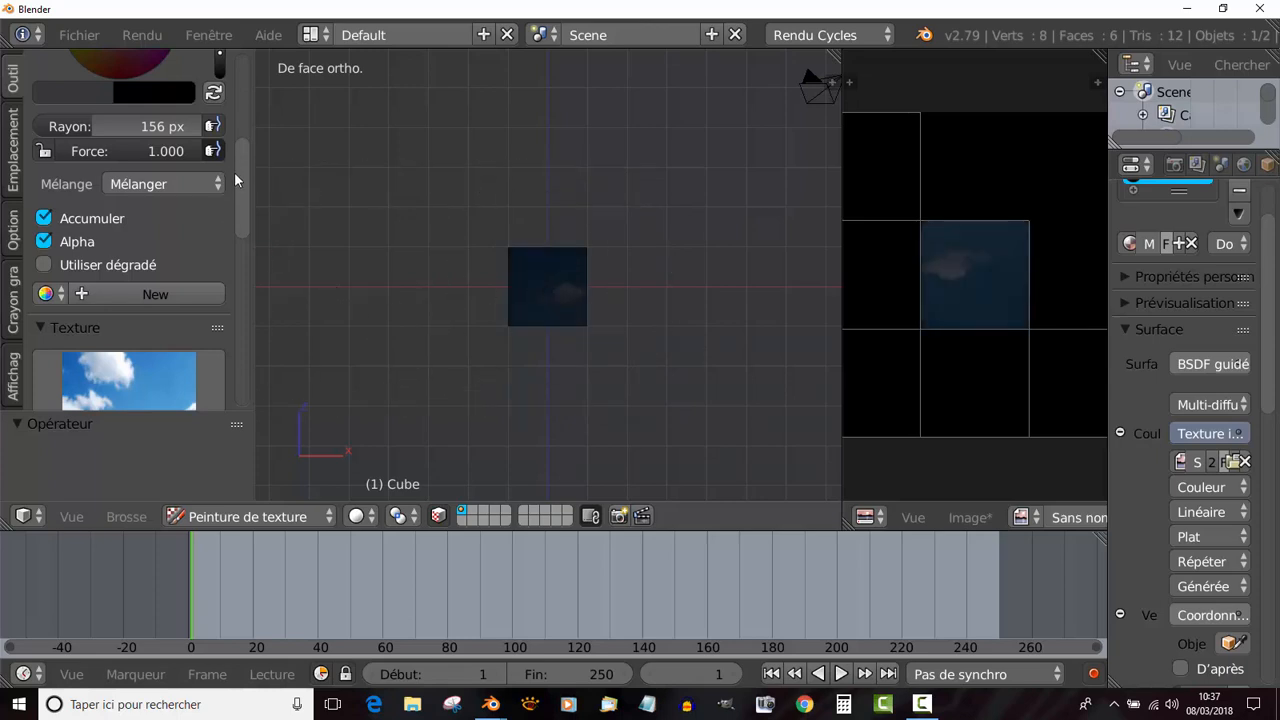
Raise the brush color to full brightness and repaint the cube's front face with the cloud texture.
{"action": "mouse_move", "coordinate": [235, 152]}
{"action": "left_mouse_down"}
{"action": "mouse_move", "coordinate": [241, 226]}
{"action": "mouse_move", "coordinate": [253, 120]}
{"action": "left_mouse_up"}
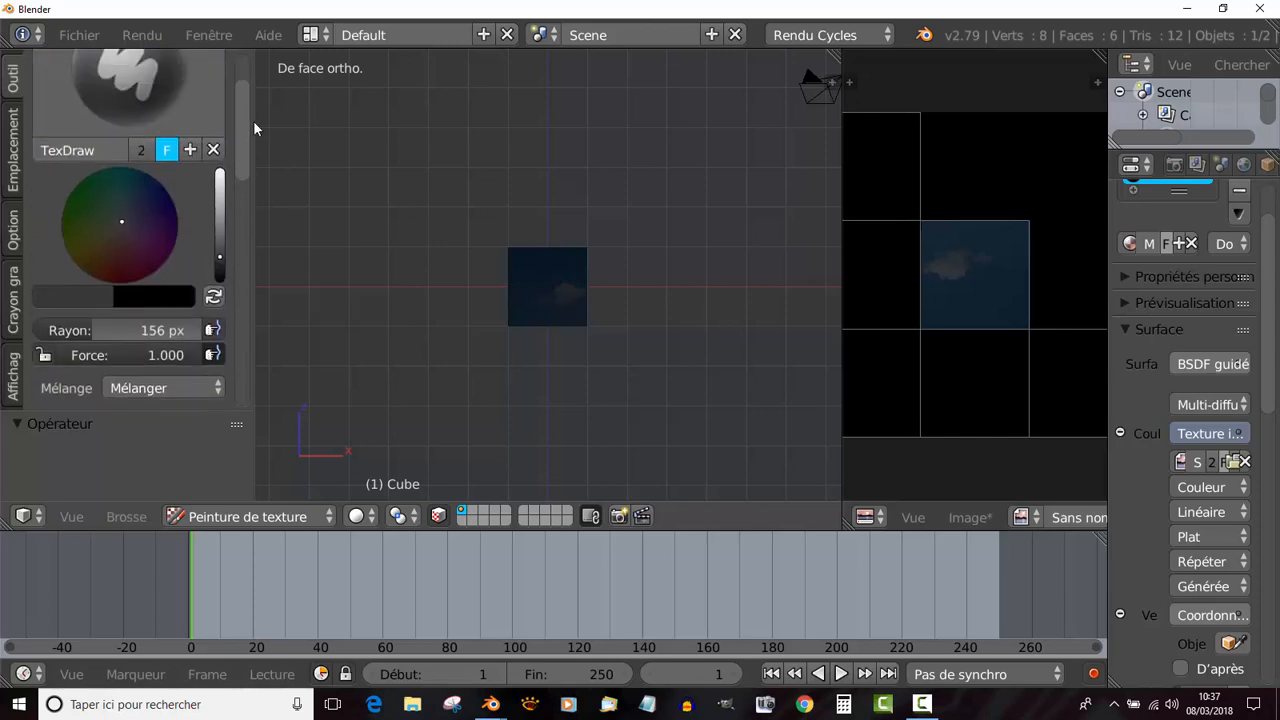
{"action": "left_click", "coordinate": [79, 297]}
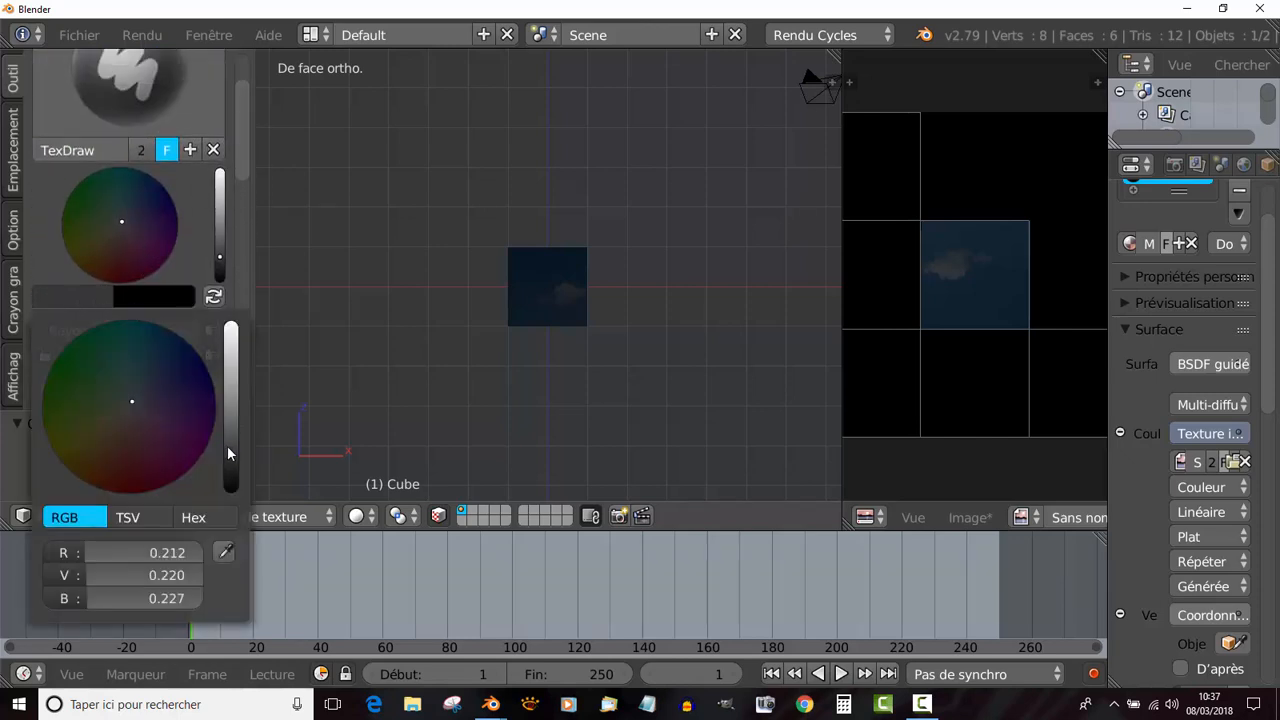
{"action": "left_click_drag", "start_coordinate": [227, 453], "coordinate": [229, 326]}
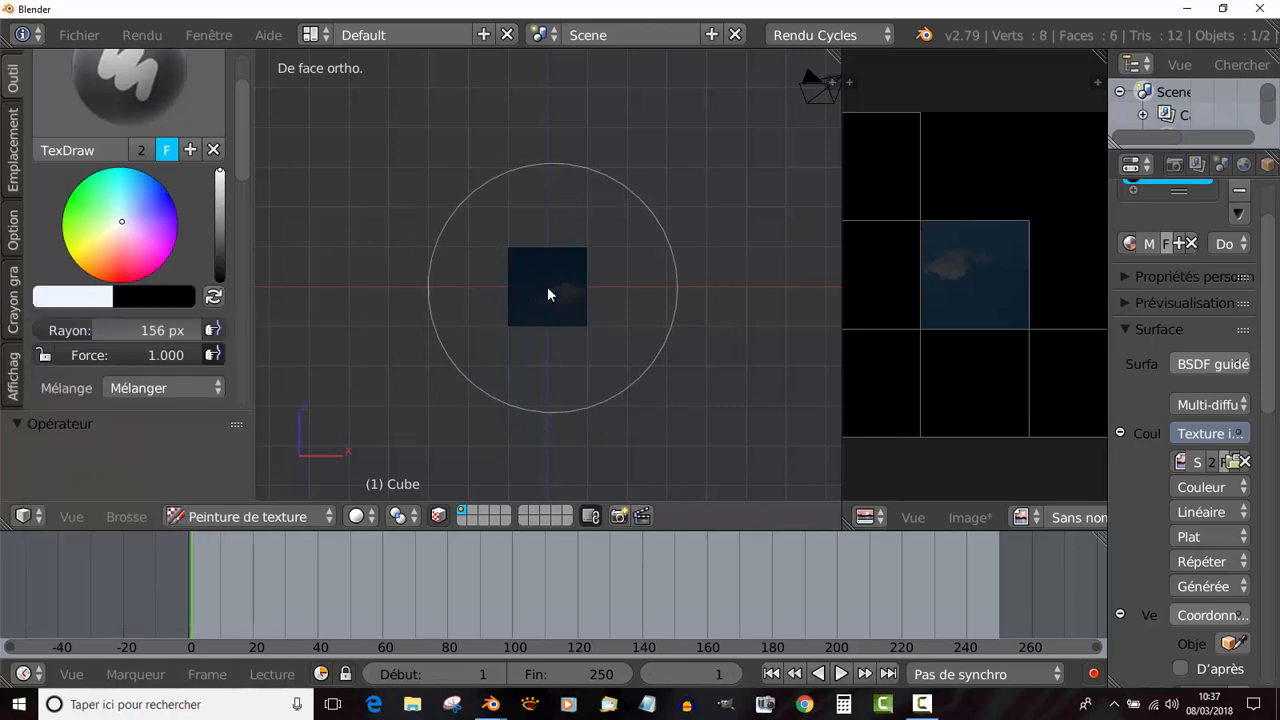
{"action": "key", "text": "ctrl+z"}
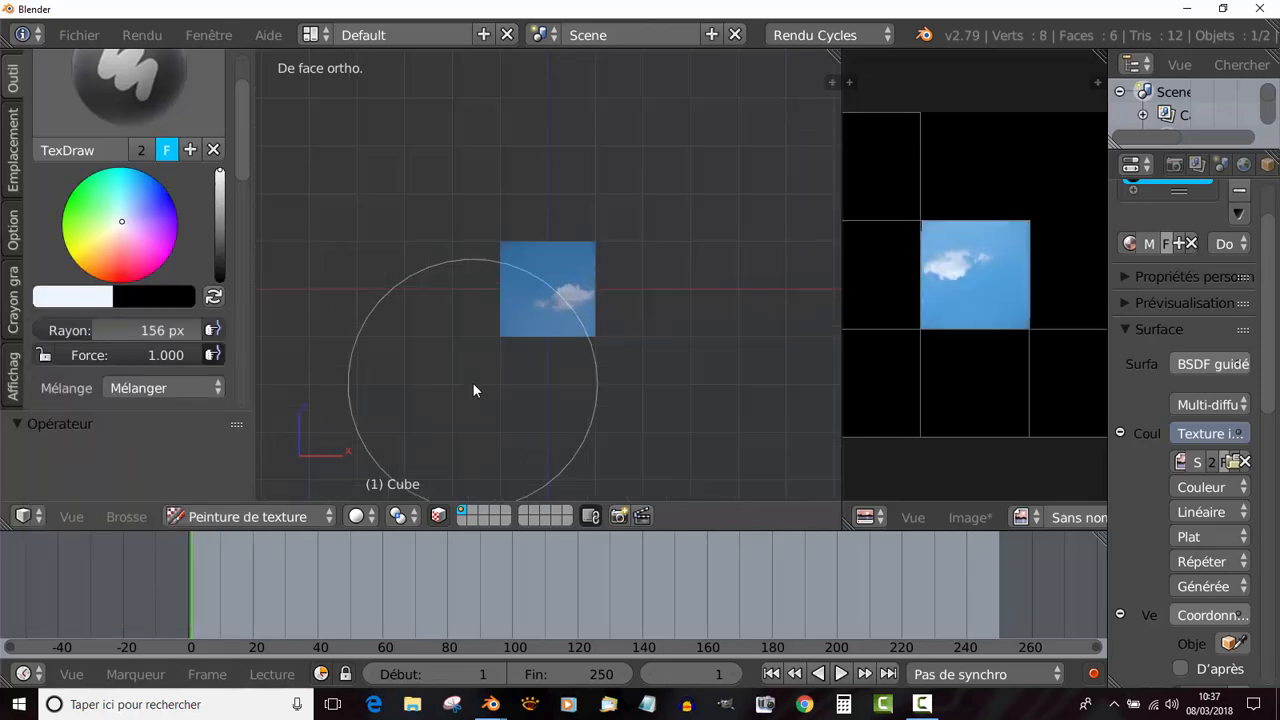
{"action": "scroll", "coordinate": [472, 382], "scroll_direction": "up", "scroll_amount": 4}
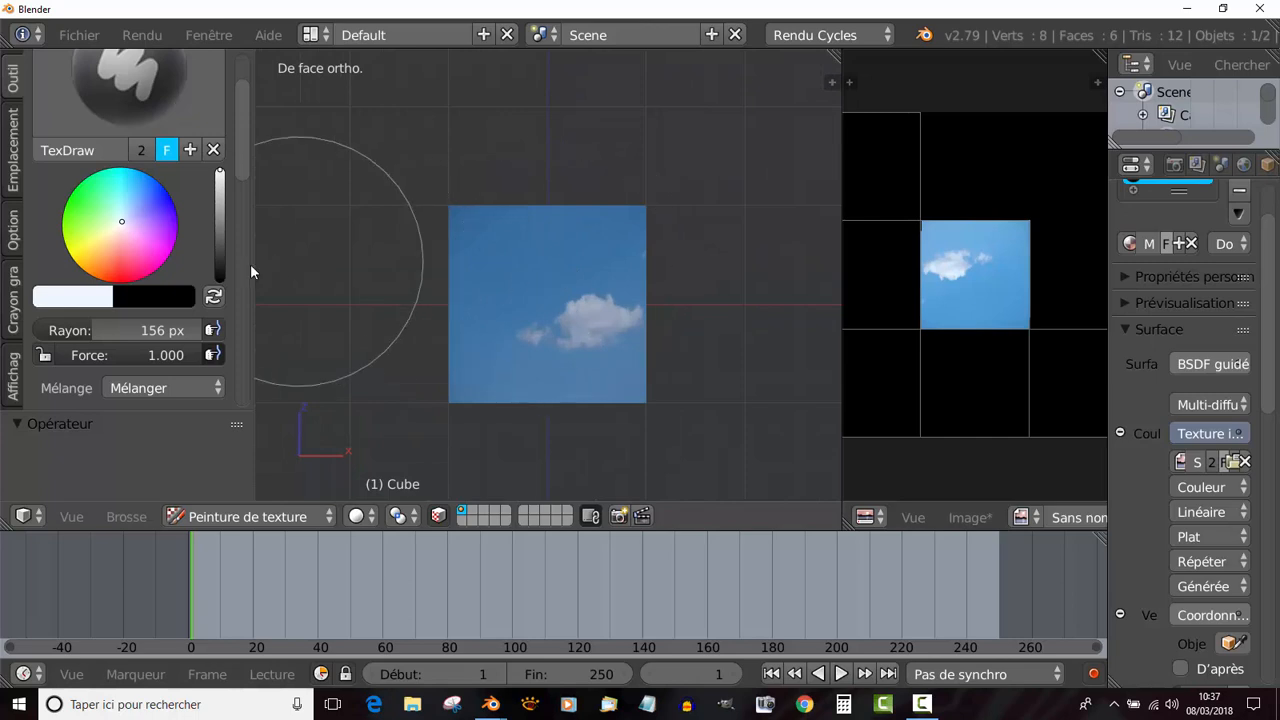
Review the brush texture, its mapping and the Externe settings, and inspect the cube's other faces from an angle.
{"action": "left_click_drag", "start_coordinate": [246, 160], "coordinate": [250, 285]}
{"action": "left_click", "coordinate": [156, 200]}
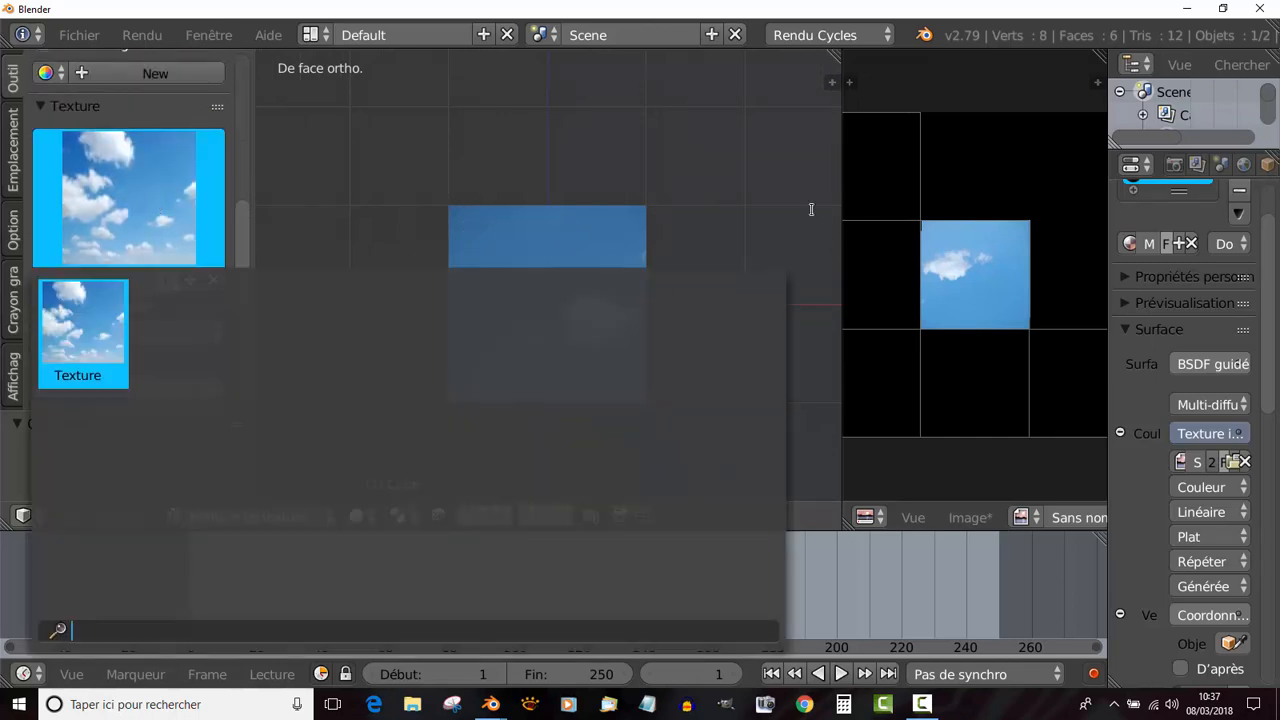
{"action": "left_click", "coordinate": [748, 170]}
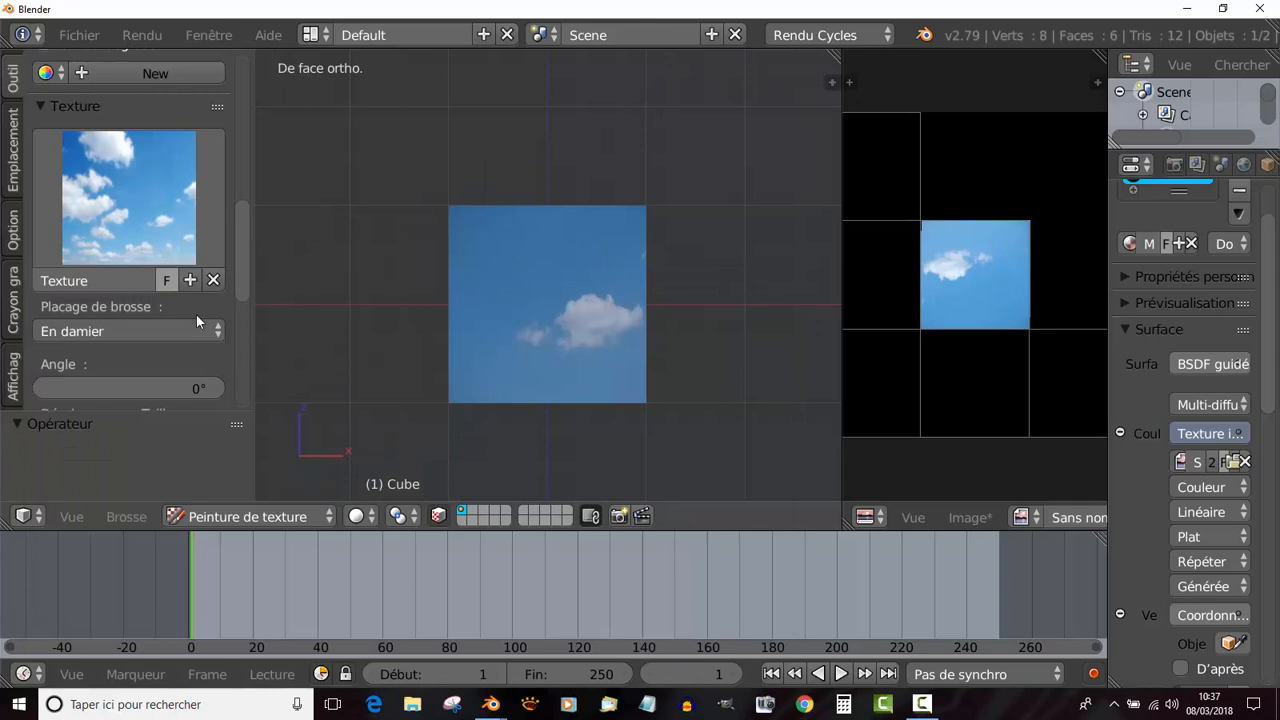
{"action": "scroll", "coordinate": [196, 314], "scroll_direction": "down", "scroll_amount": 5}
{"action": "scroll", "coordinate": [240, 345], "scroll_direction": "down", "scroll_amount": 3}
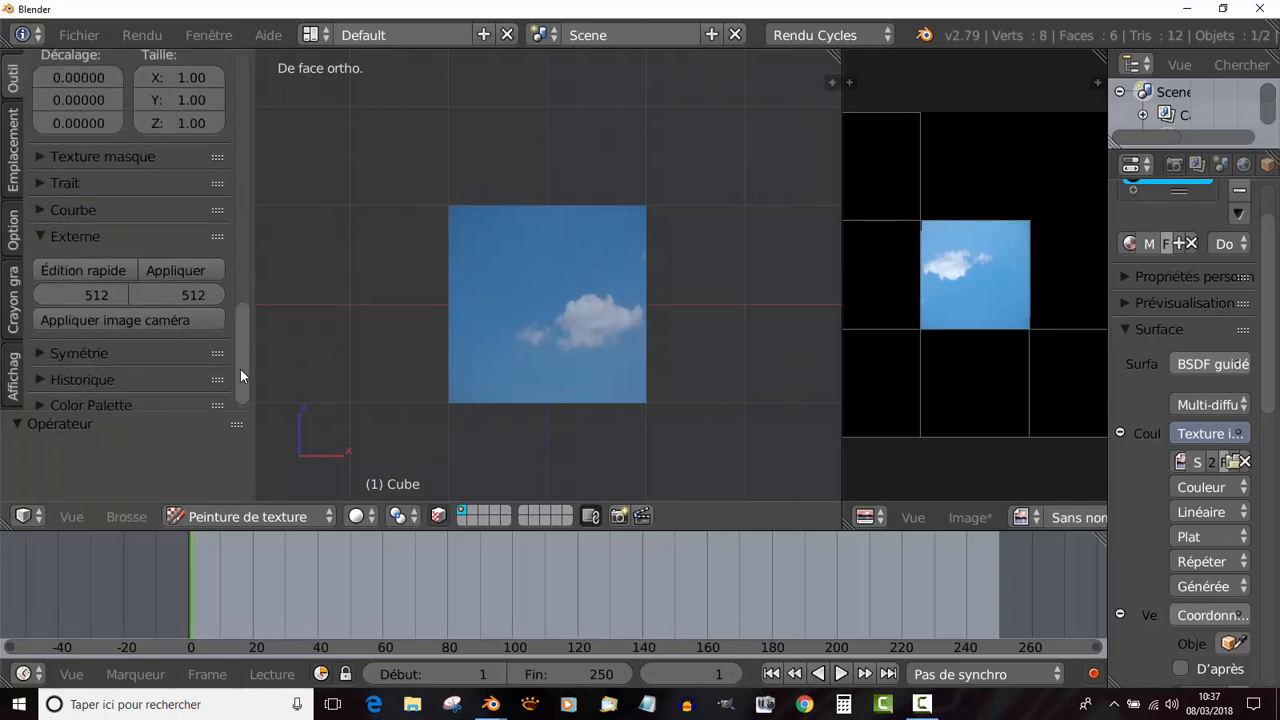
{"action": "middle_click_drag", "start_coordinate": [640, 335], "coordinate": [669, 383]}
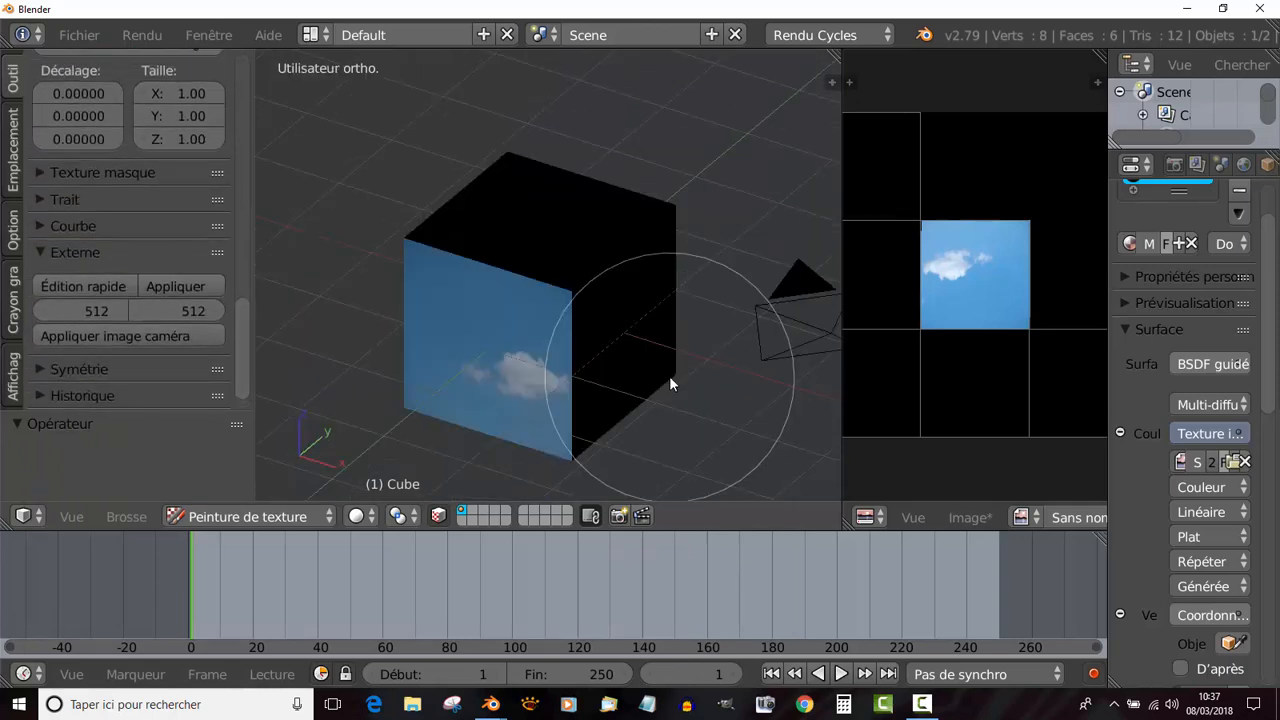
Show the cube from the front and send that view to Photoshop Elements with the Externe quick edit (Édition rapide).
{"action": "key", "text": "KP_7"}
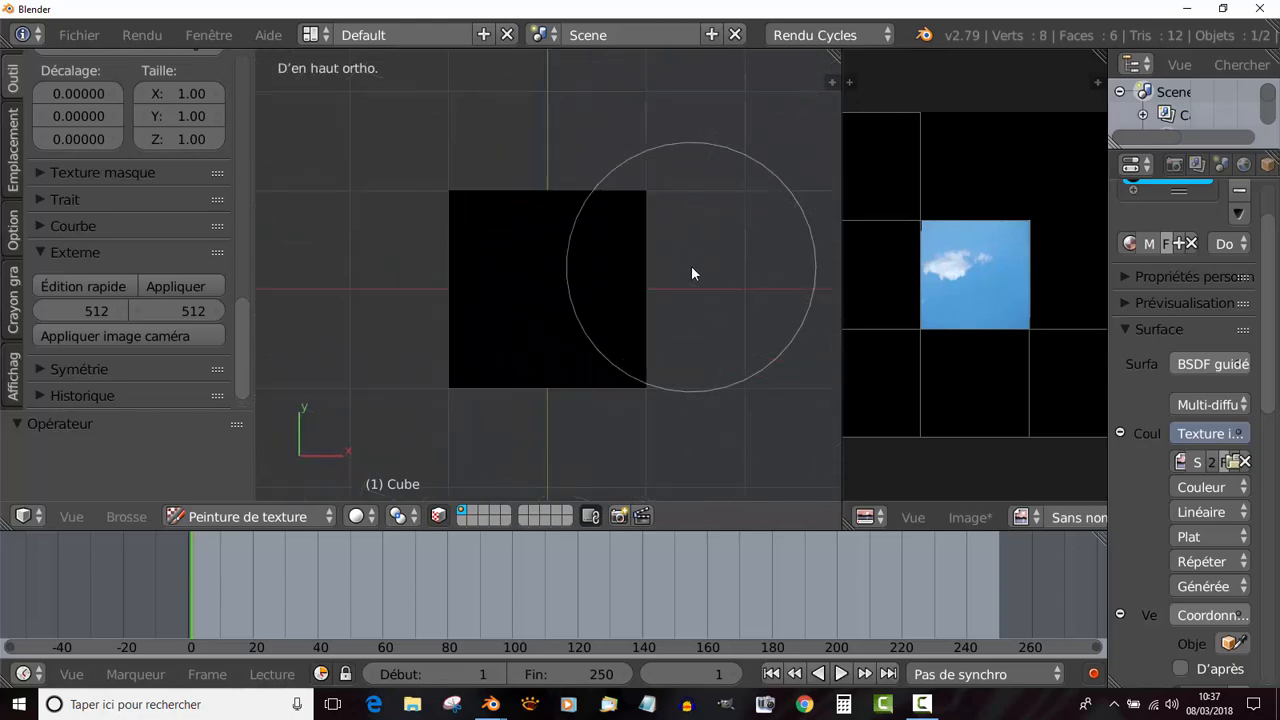
{"action": "key", "text": "KP_1"}
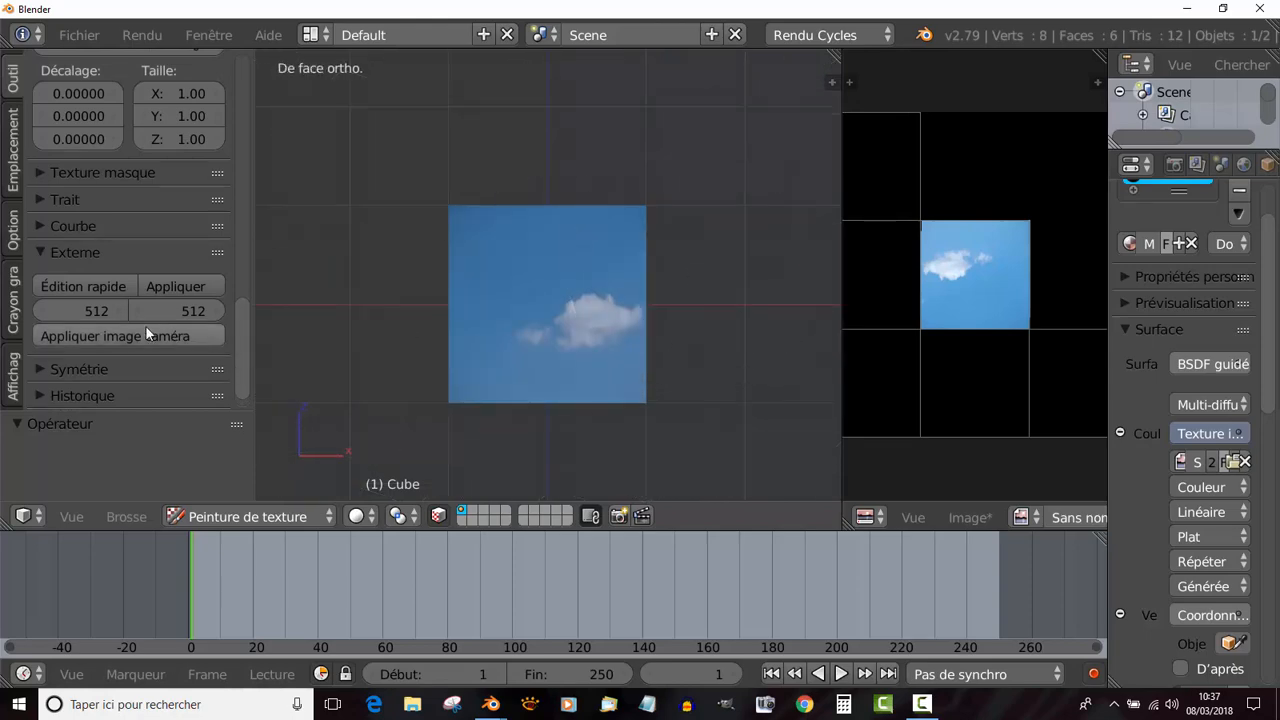
{"action": "left_click", "coordinate": [76, 286]}
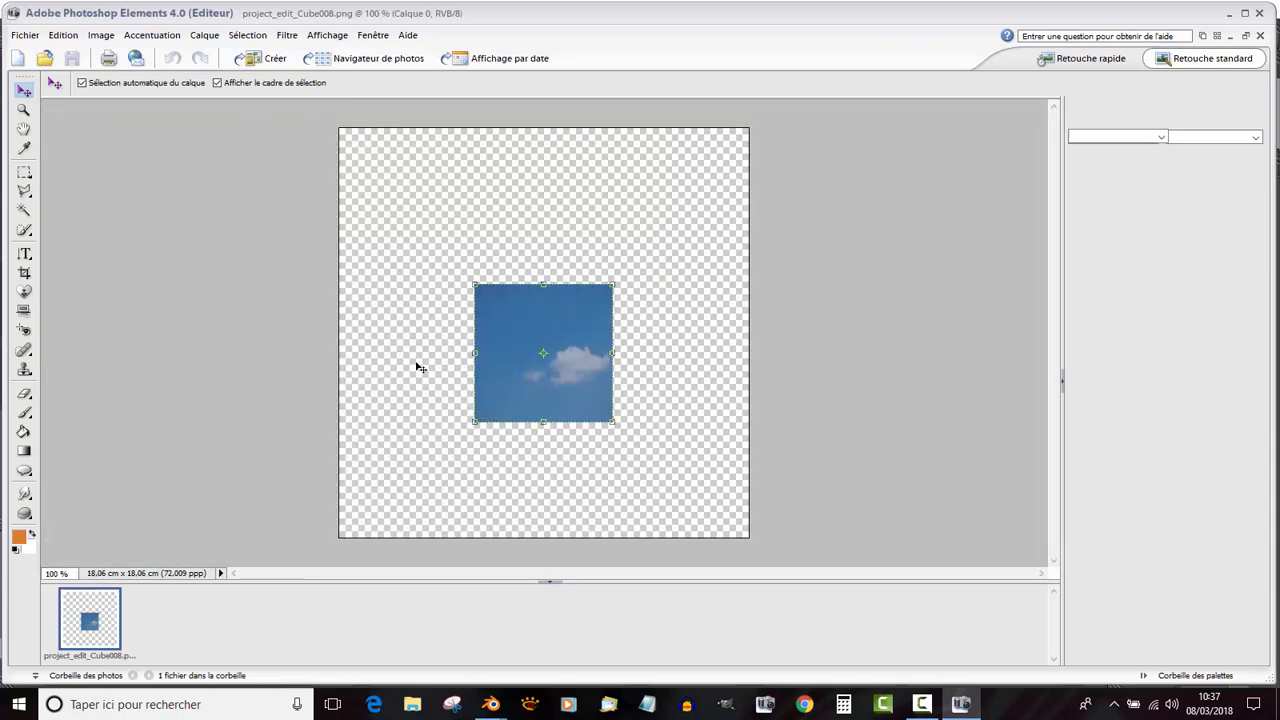
{"action": "scroll", "coordinate": [419, 392], "scroll_direction": "up", "scroll_amount": 5}
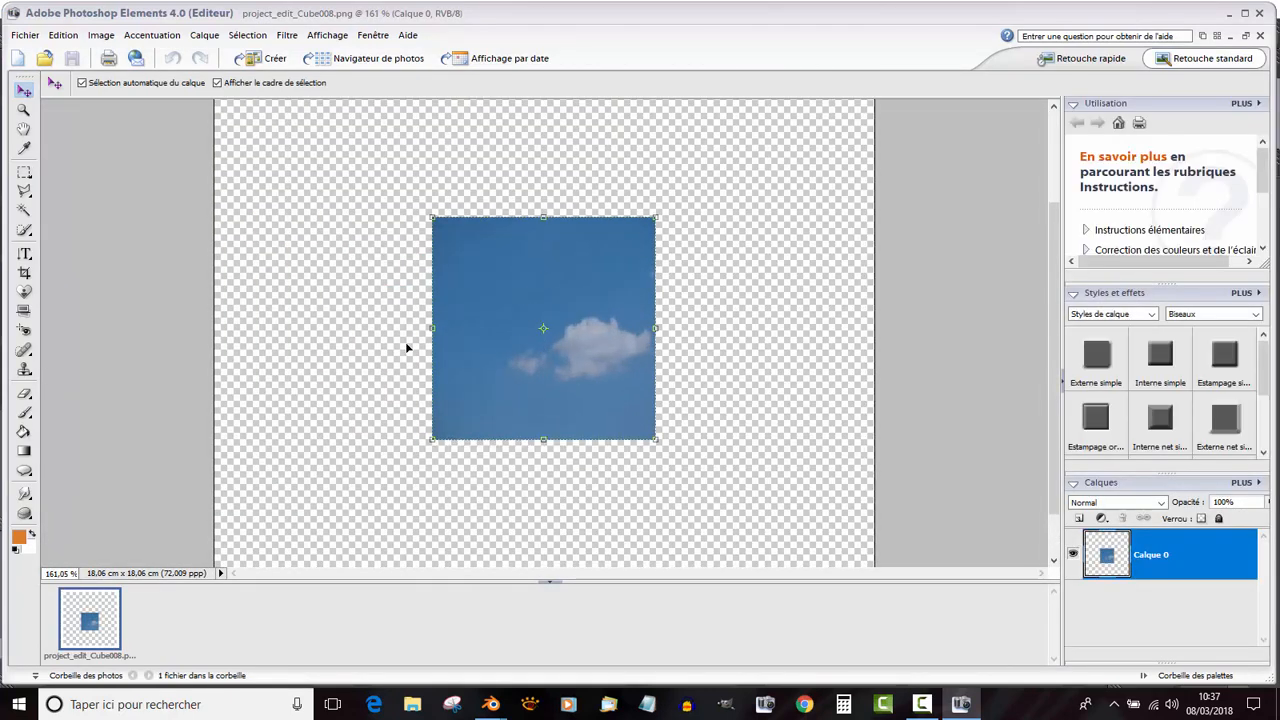
Recolor the cloud image with Variantes de couleurs, applying Plus de vert, Moins de bleu and Eclaircir to the midtones.
{"action": "left_click", "coordinate": [21, 36]}
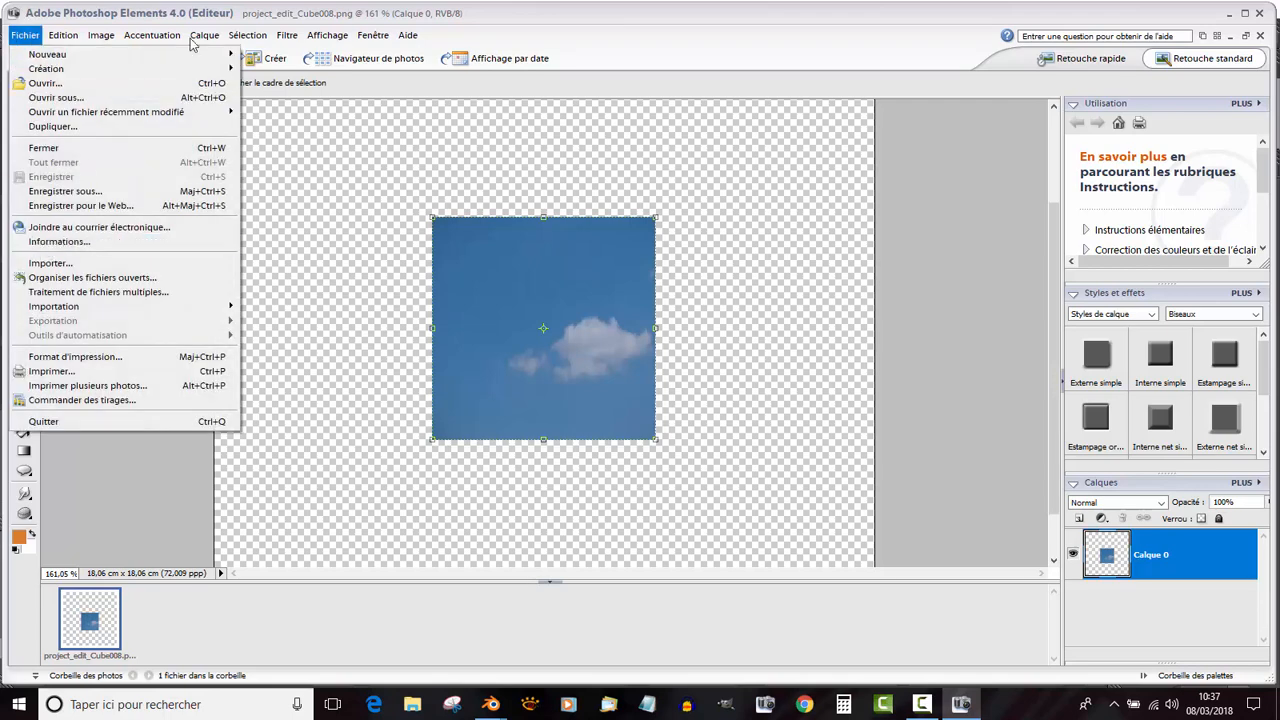
{"action": "mouse_move", "coordinate": [204, 36]}
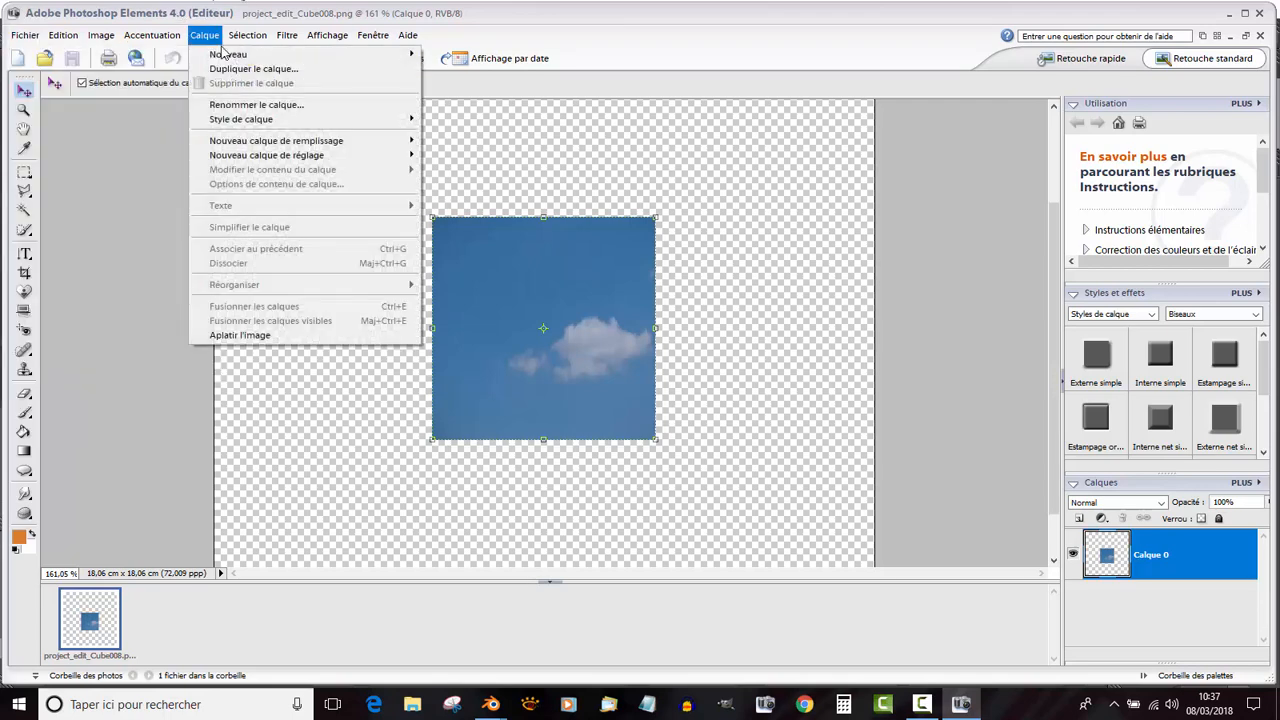
{"action": "left_click", "coordinate": [152, 36]}
{"action": "left_click", "coordinate": [152, 36]}
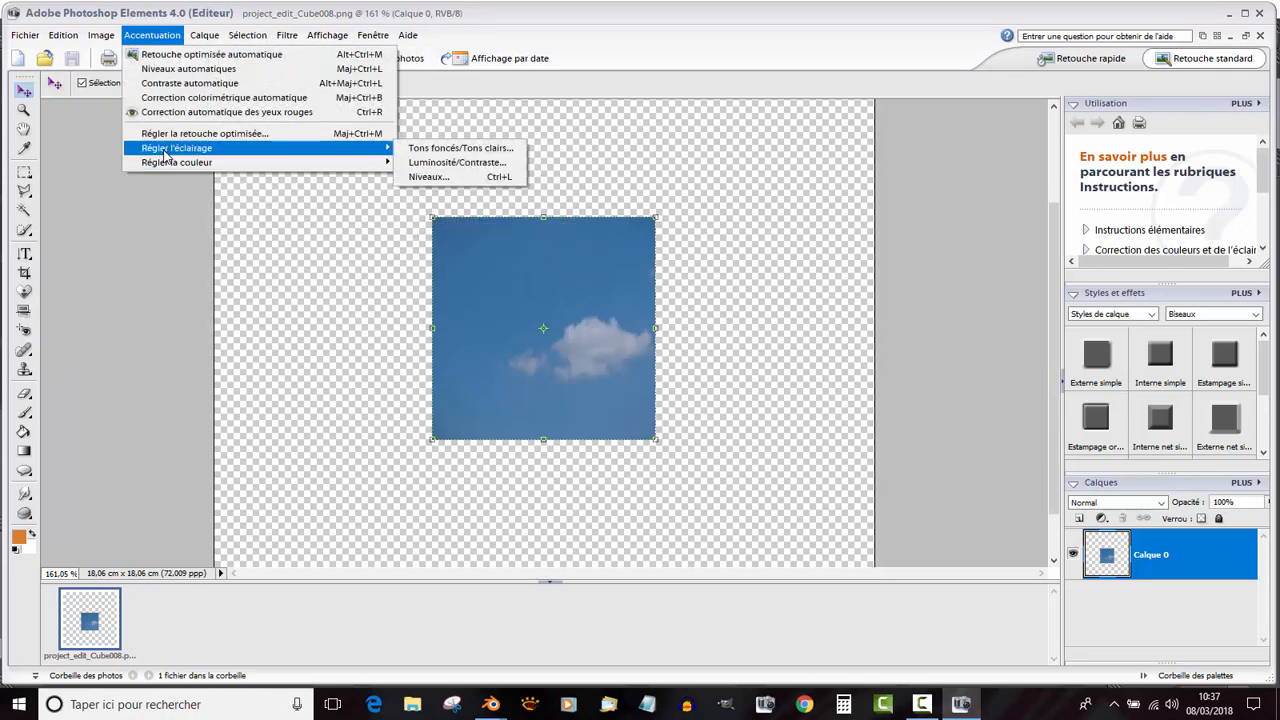
{"action": "mouse_move", "coordinate": [166, 164]}
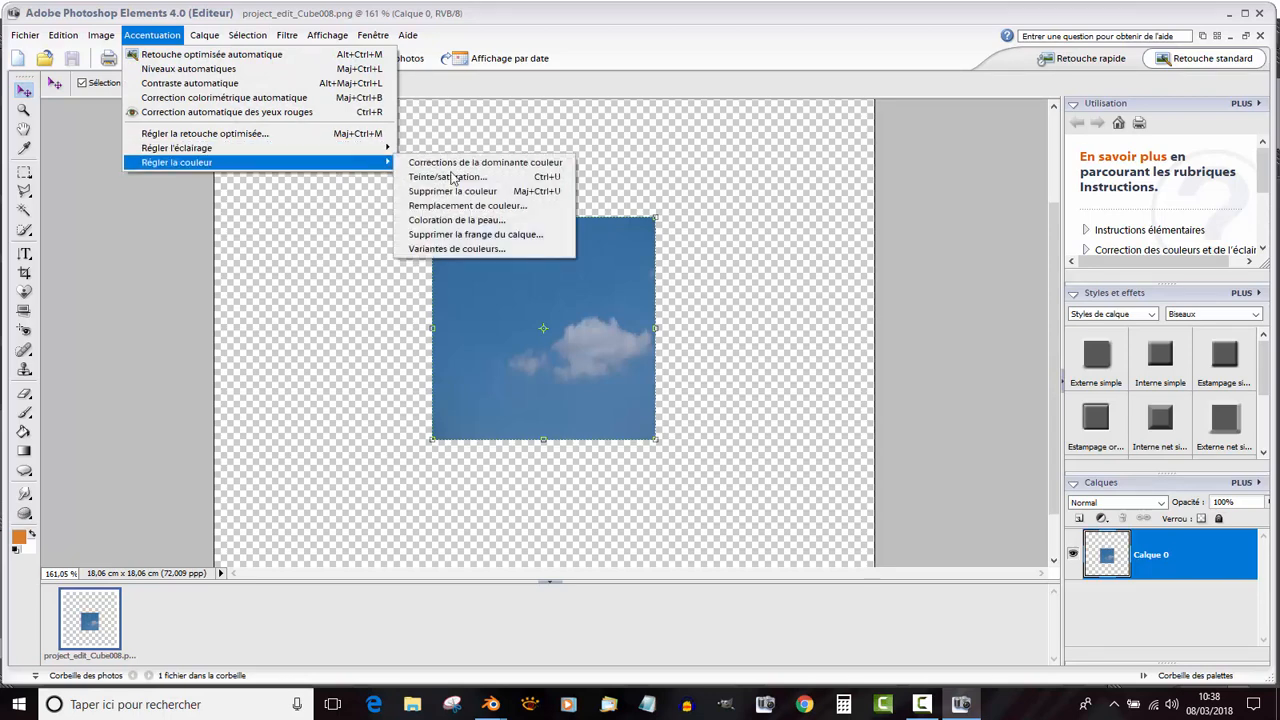
{"action": "left_click", "coordinate": [462, 249]}
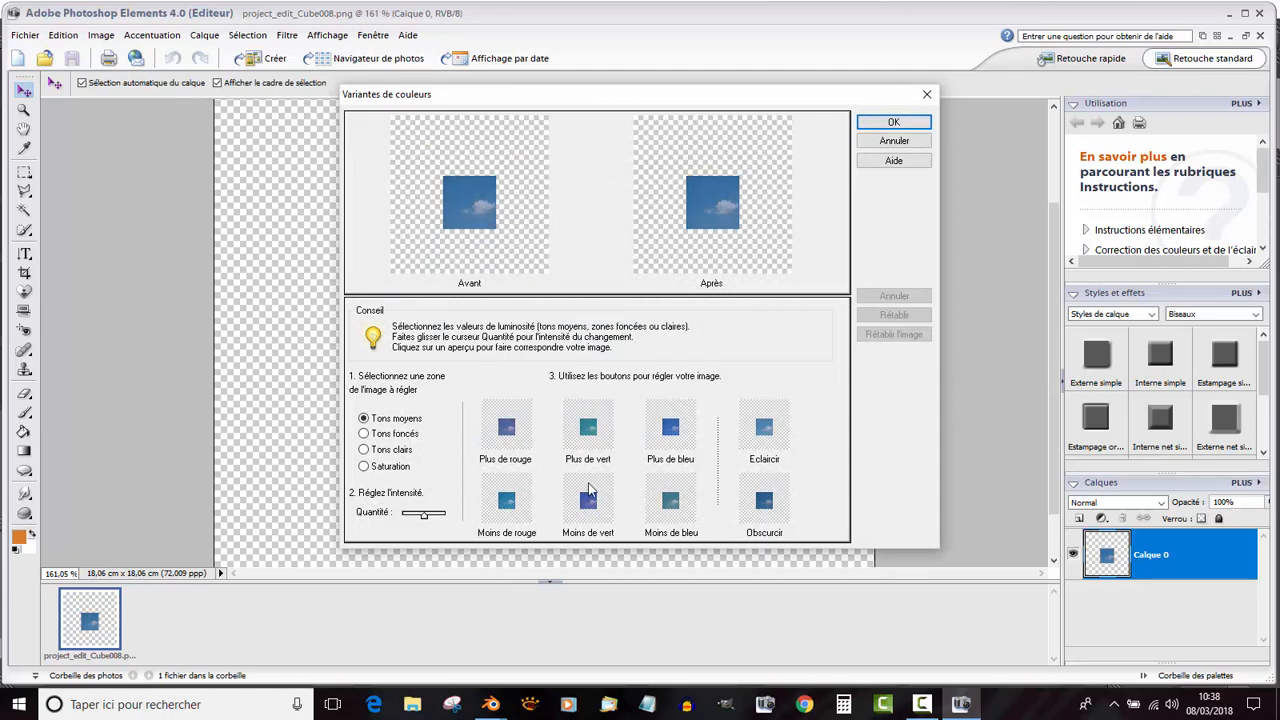
{"action": "left_click", "coordinate": [590, 430]}
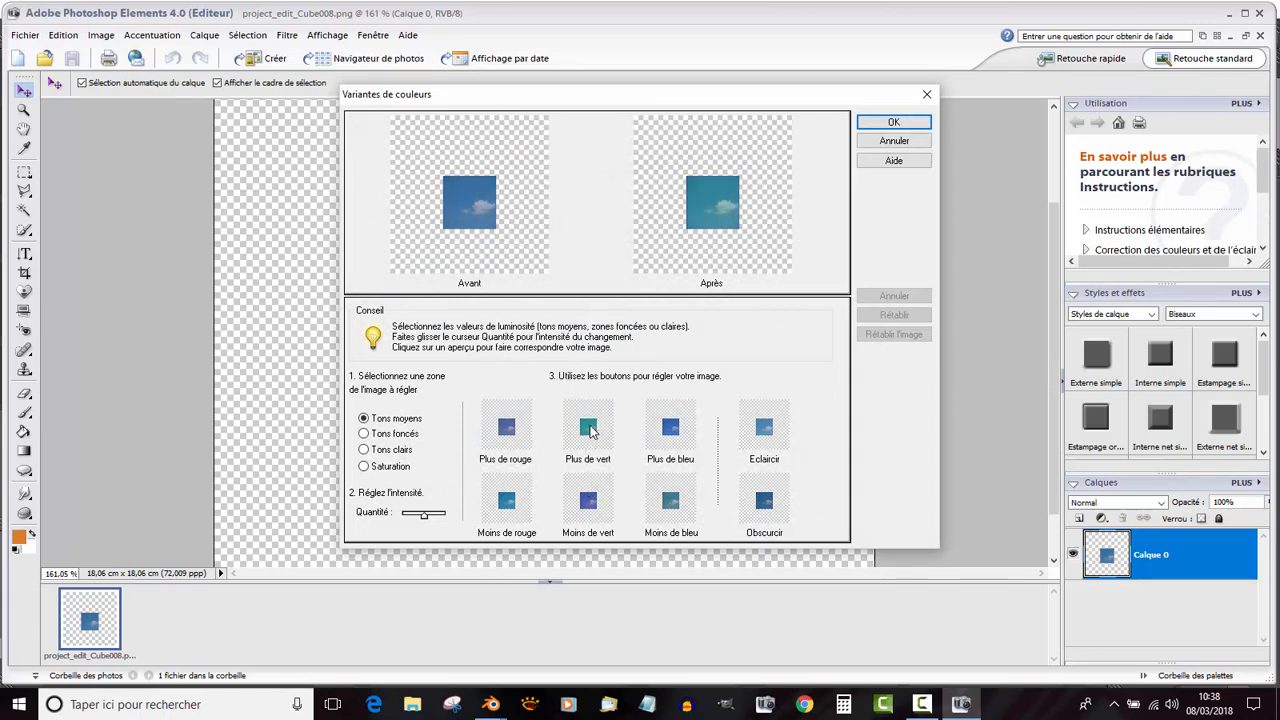
{"action": "left_click", "coordinate": [673, 503]}
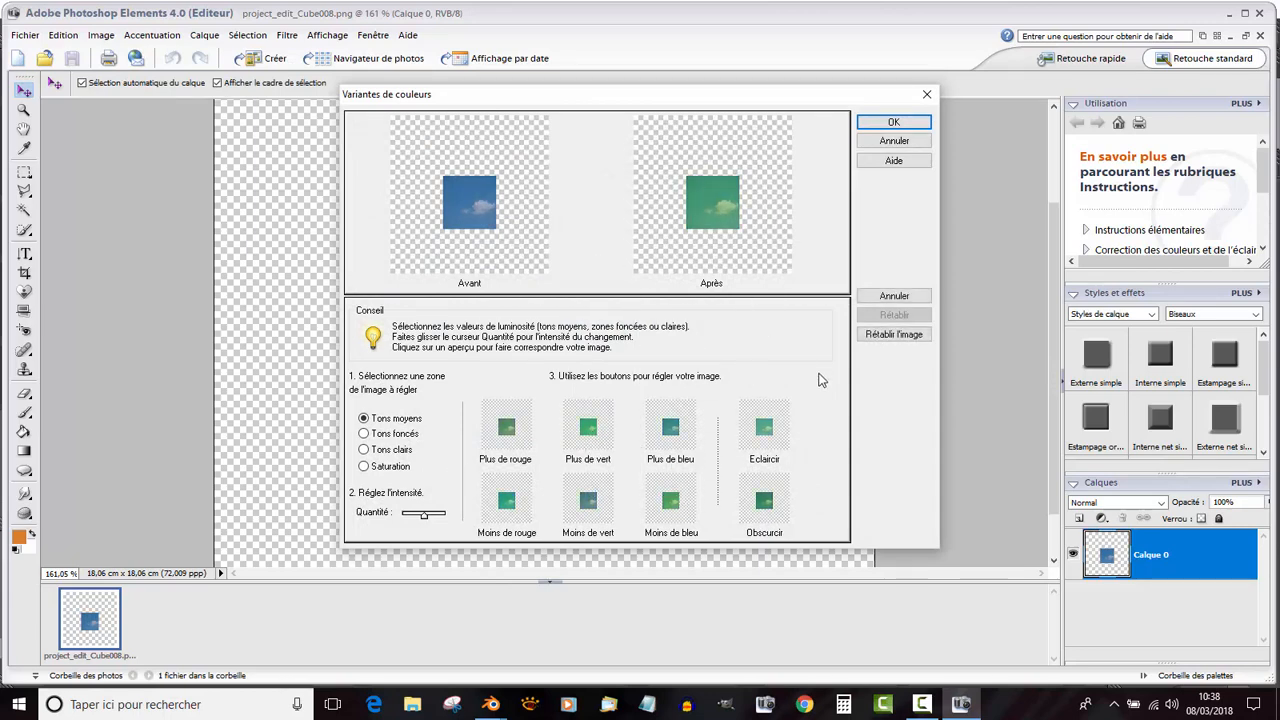
{"action": "left_click", "coordinate": [772, 440]}
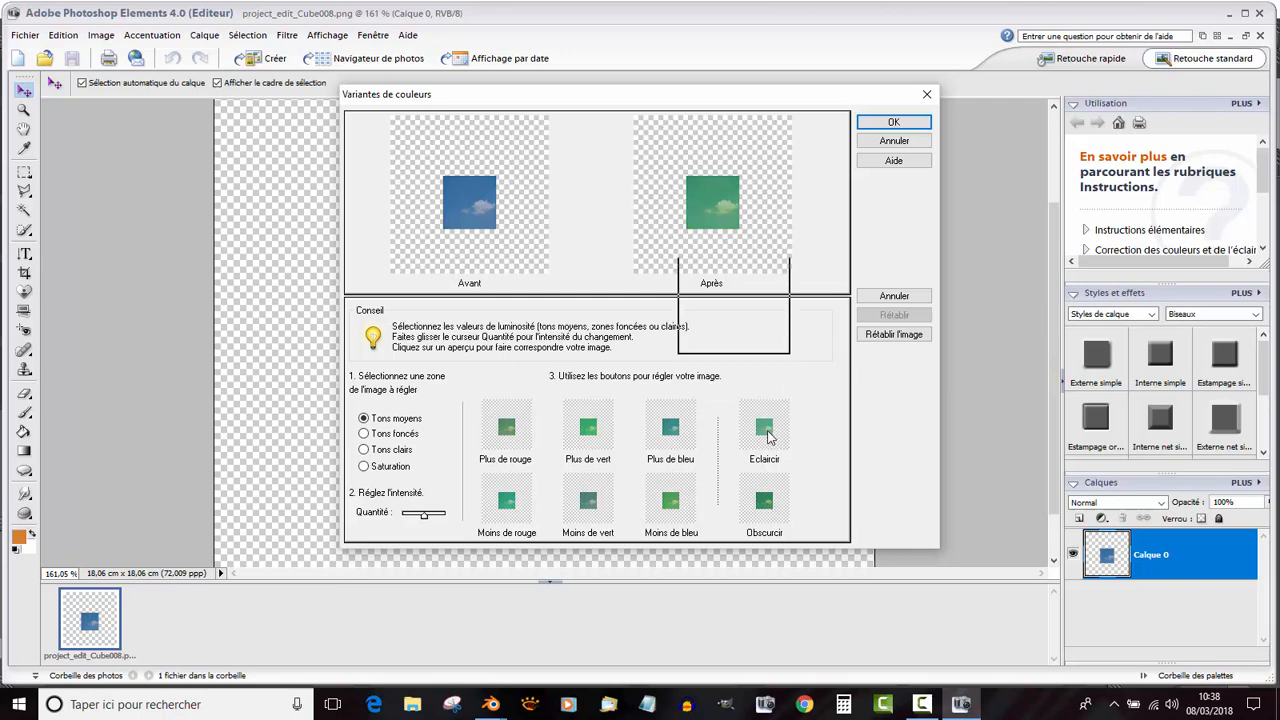
{"action": "left_click", "coordinate": [893, 123]}
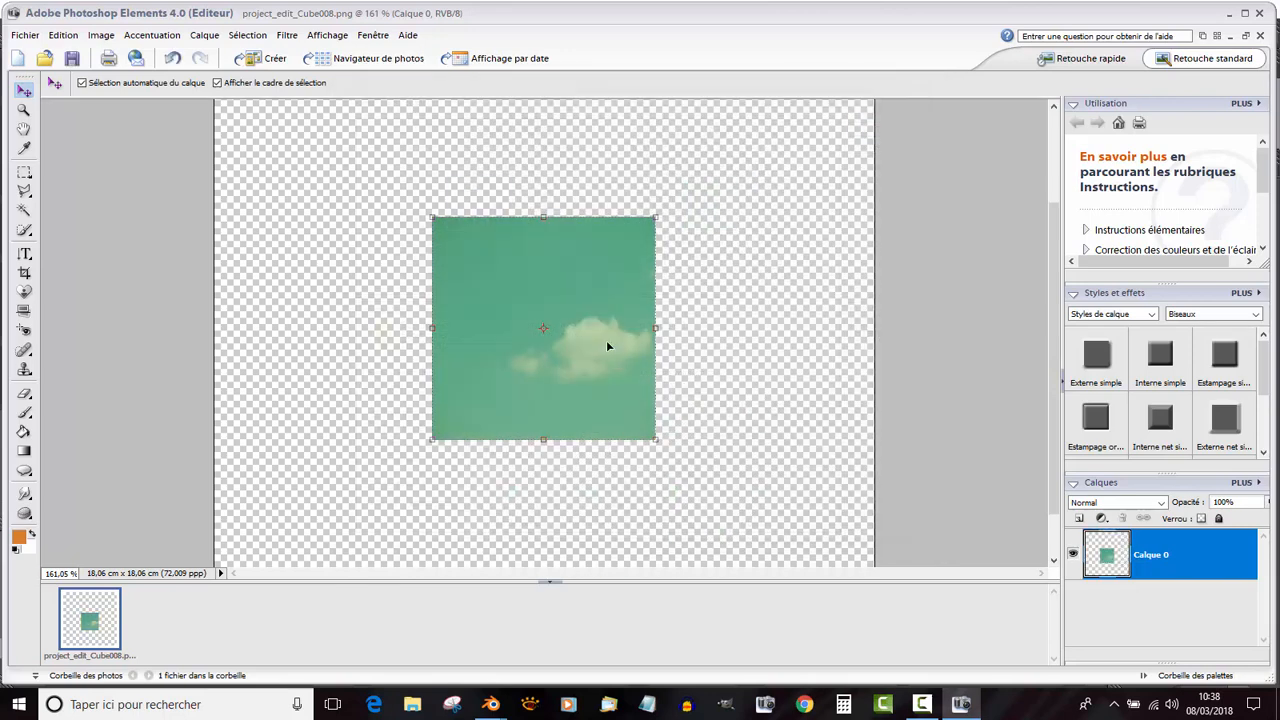
Save over project_edit_Cube008 as a non-interlaced PNG in Temp, with saving to the organizer and saving as a copy disabled.
{"action": "left_click", "coordinate": [25, 35]}
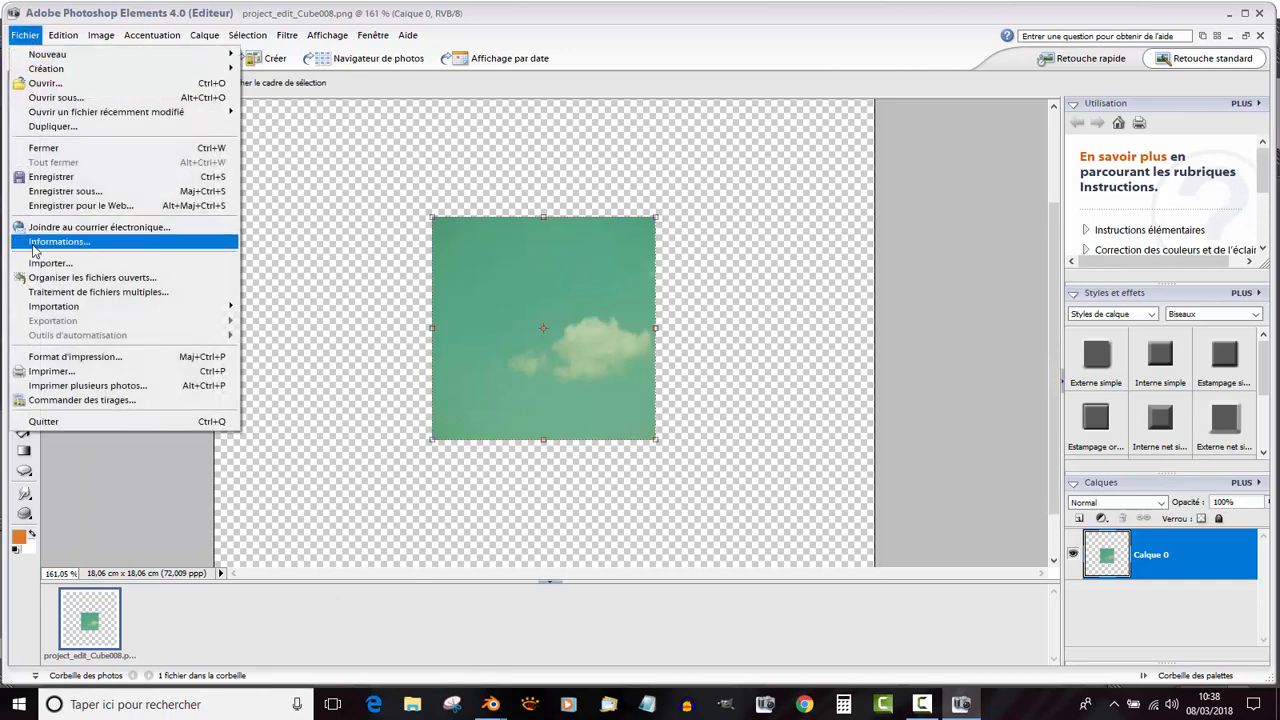
{"action": "left_click", "coordinate": [56, 181]}
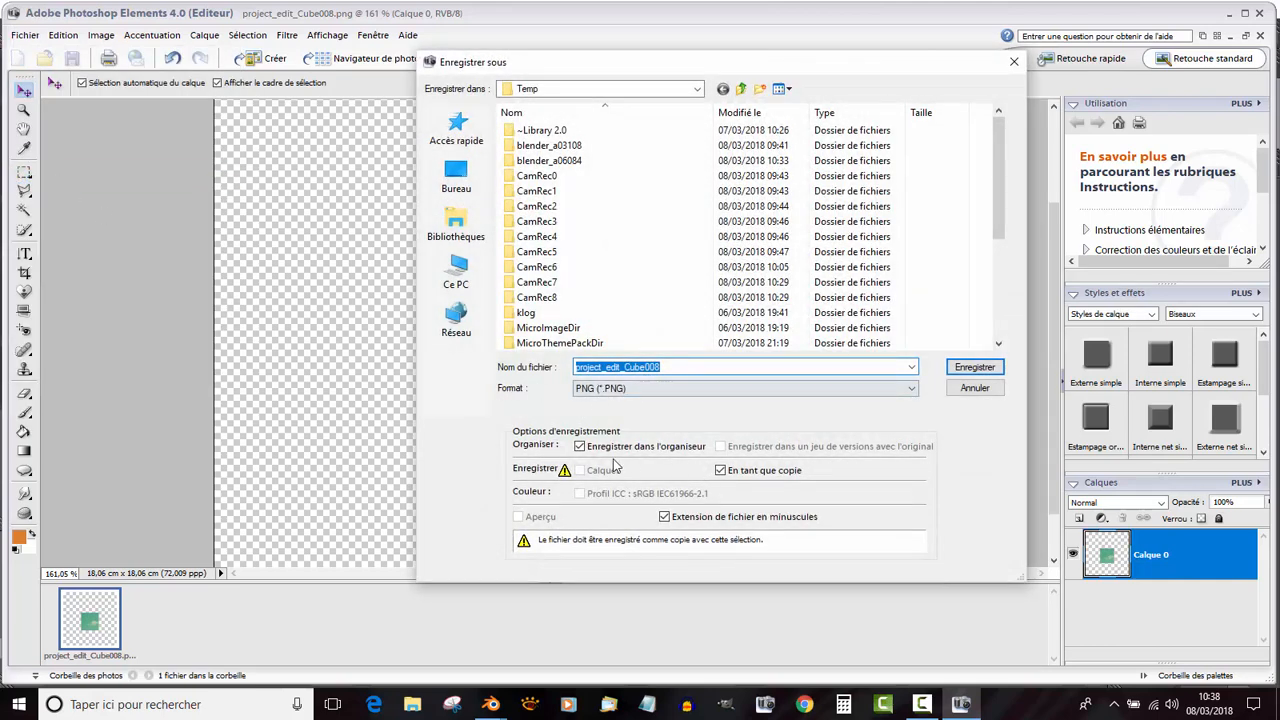
{"action": "left_click", "coordinate": [580, 446]}
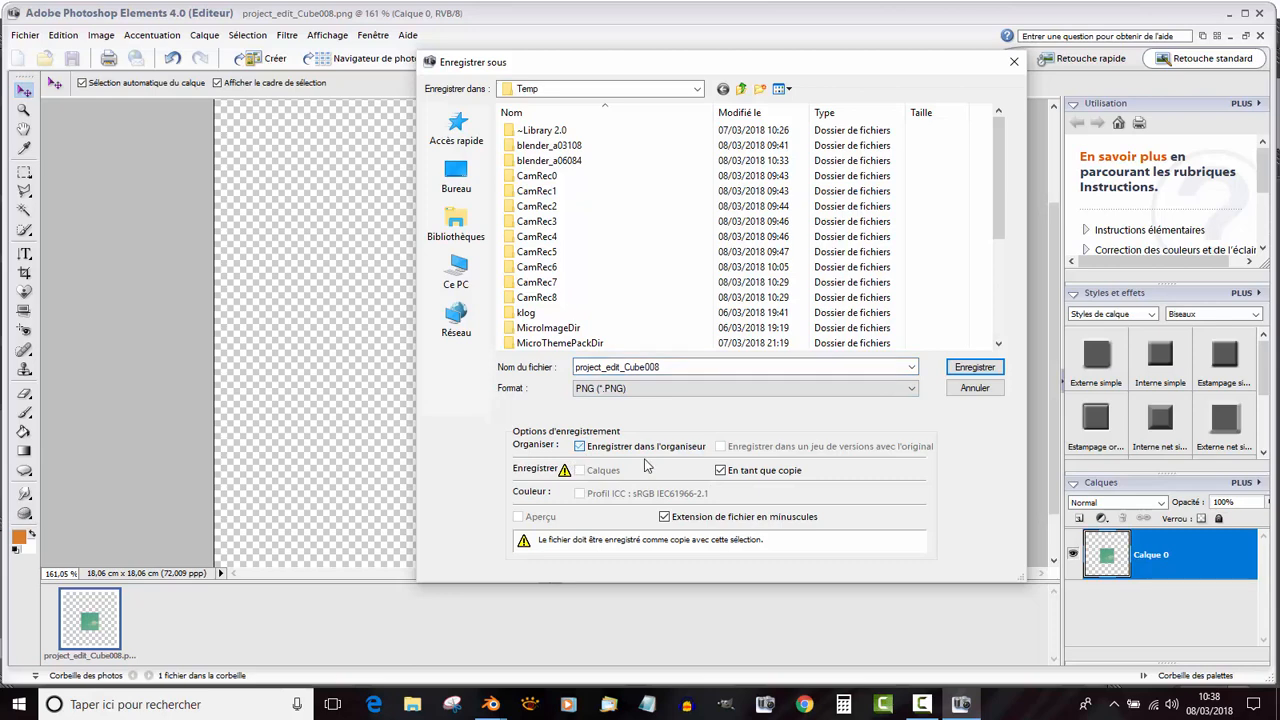
{"action": "left_click", "coordinate": [720, 470]}
{"action": "key", "text": "Tab"}
{"action": "key", "text": "Tab"}
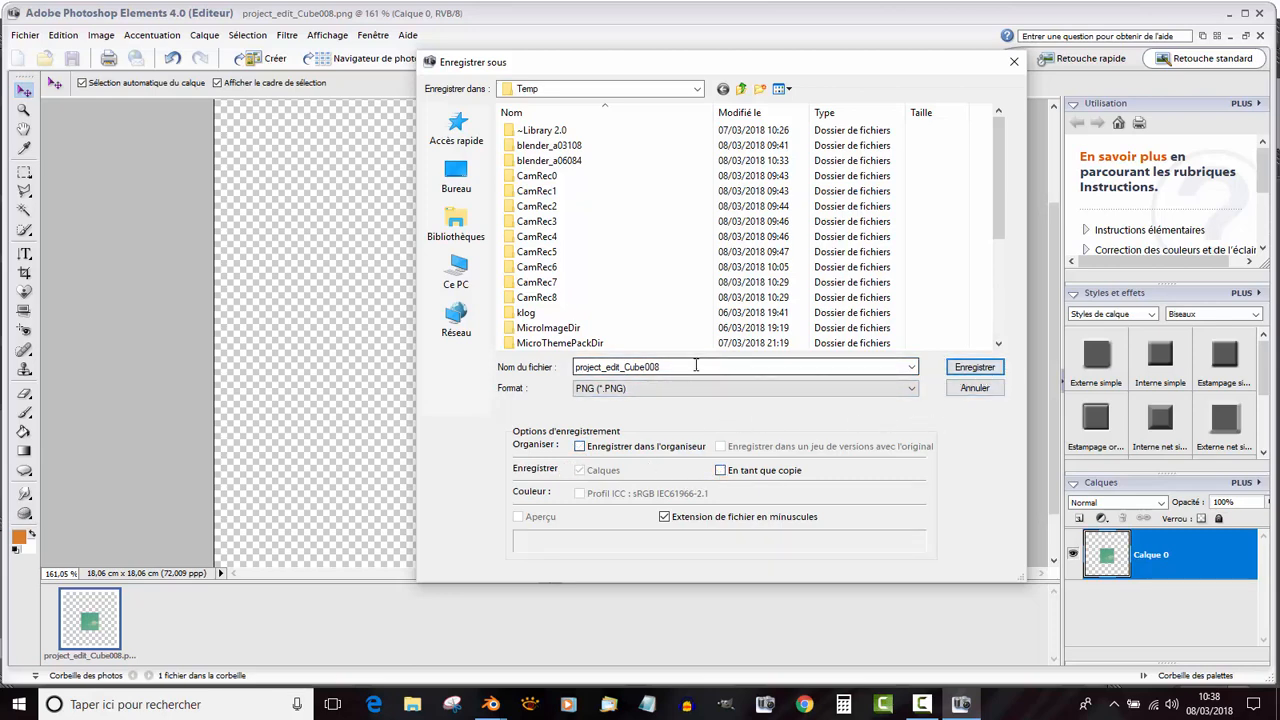
{"action": "left_click", "coordinate": [975, 368]}
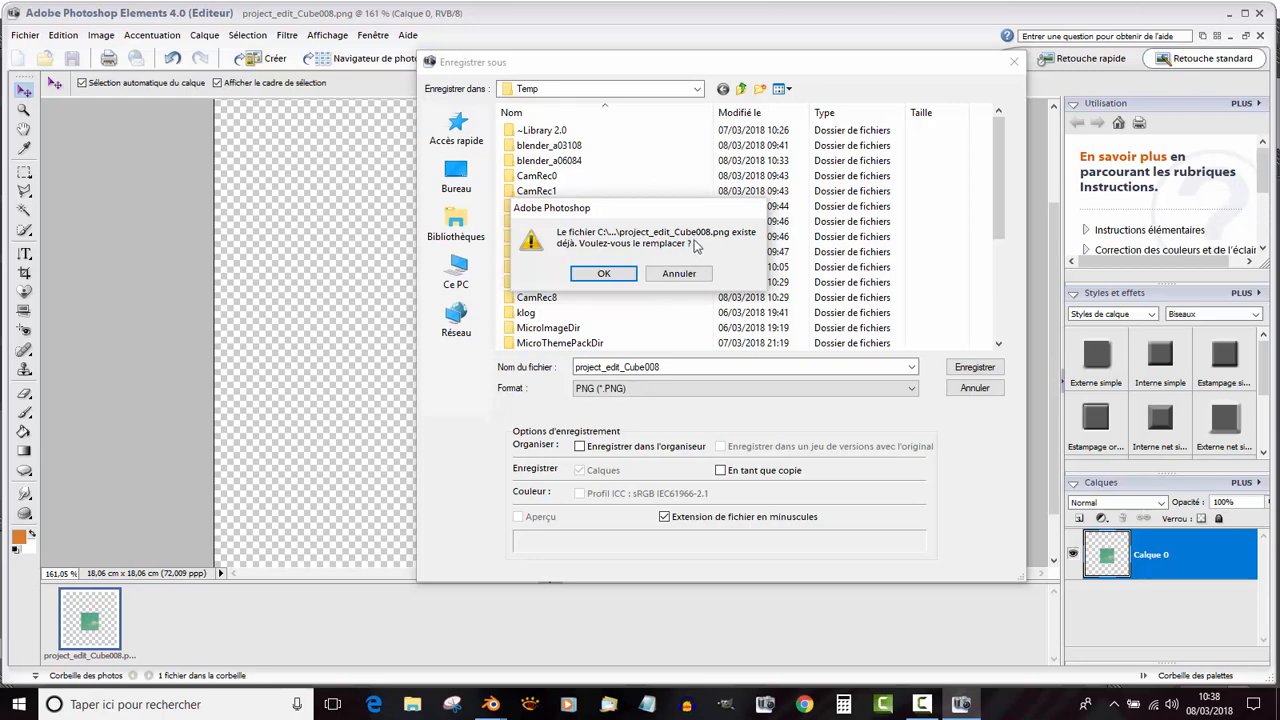
{"action": "left_click_drag", "start_coordinate": [670, 218], "coordinate": [648, 242]}
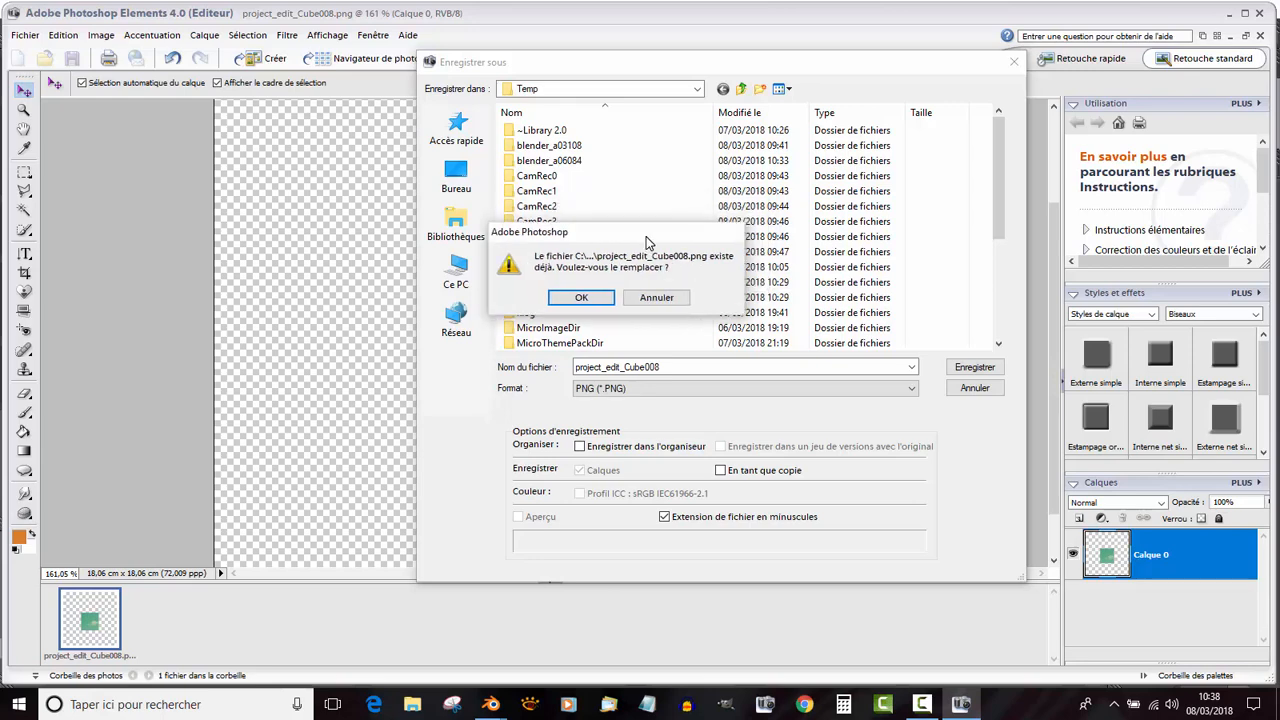
{"action": "left_click", "coordinate": [582, 298]}
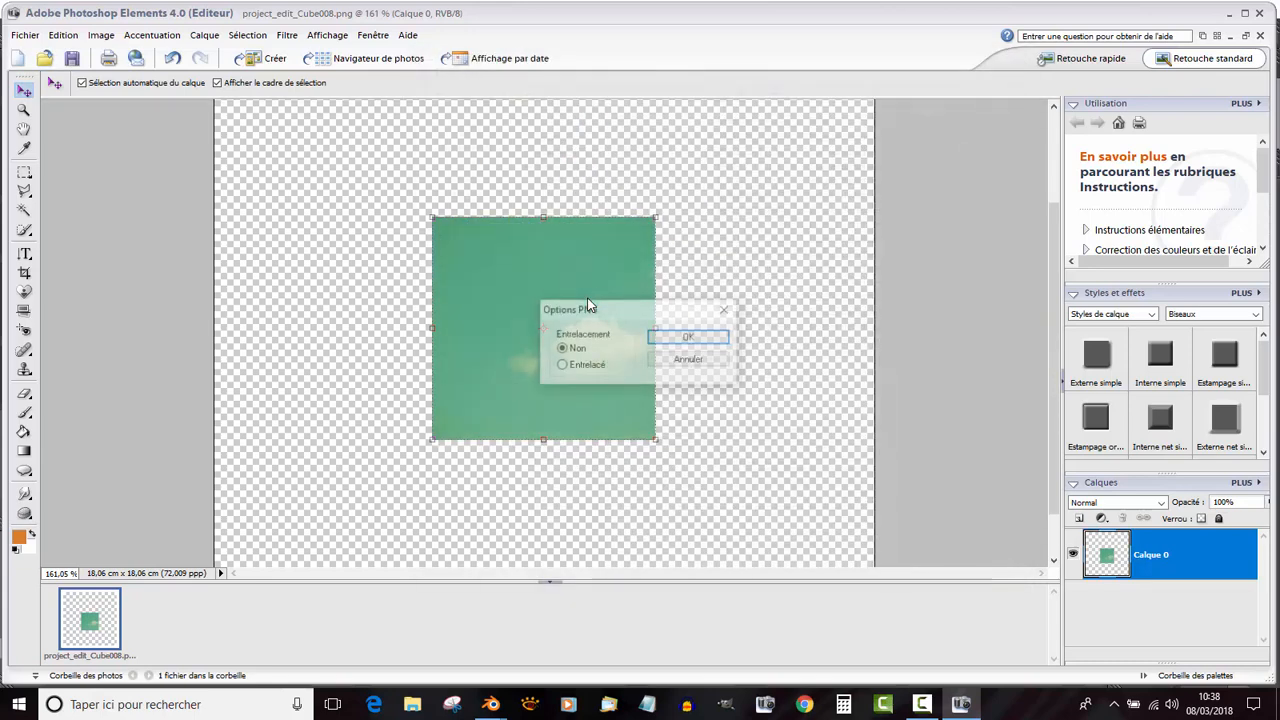
{"action": "left_click", "coordinate": [705, 340]}
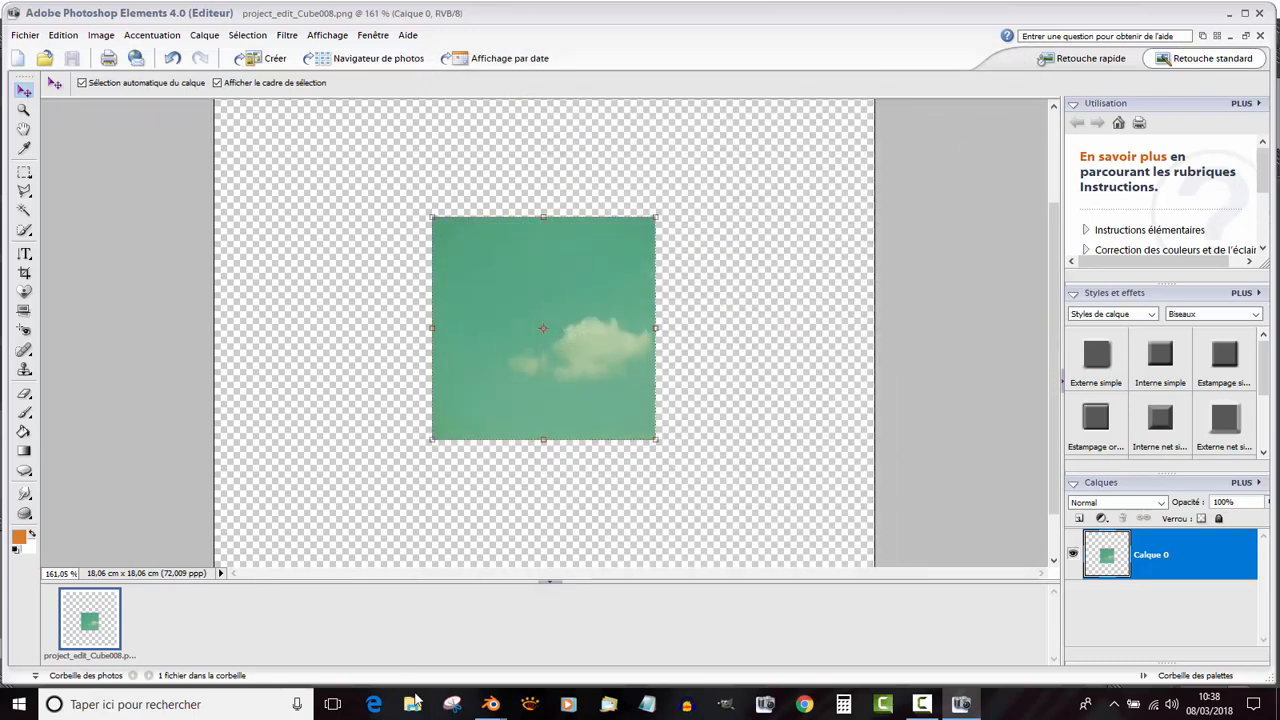
Switch back to Blender and apply (Appliquer) the externally edited image to the cube's front face.
{"action": "mouse_move", "coordinate": [490, 706]}
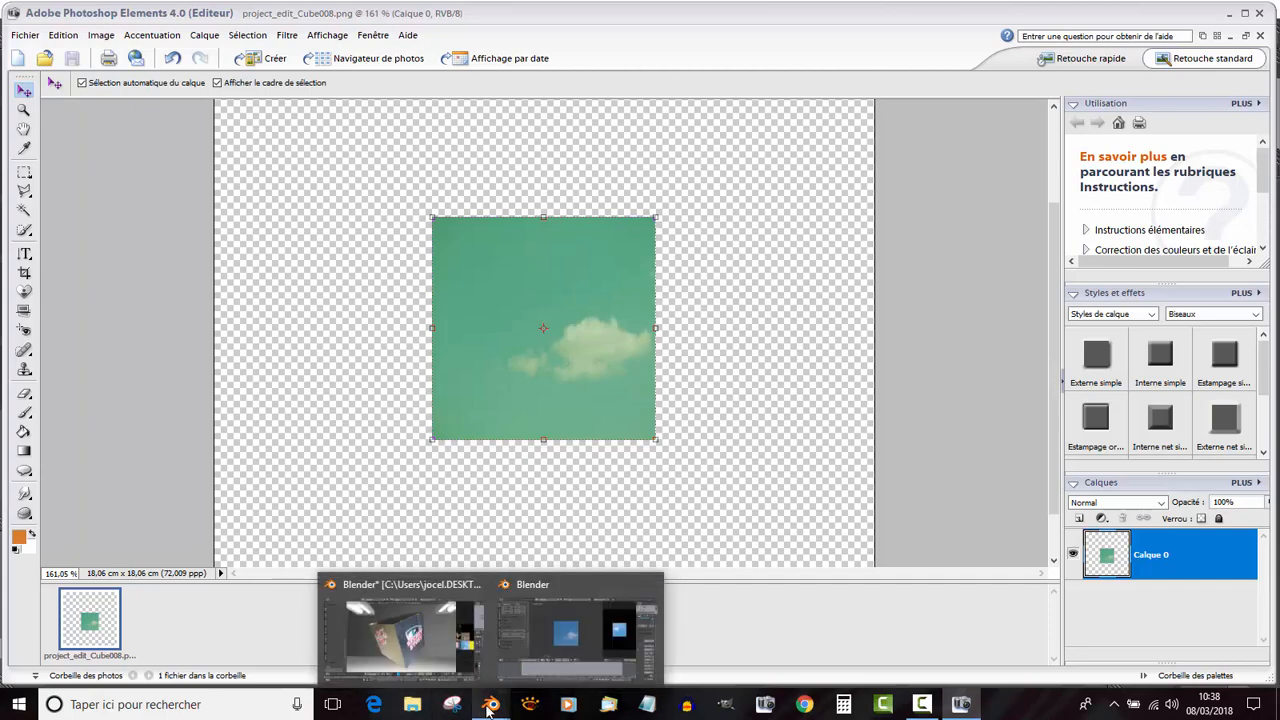
{"action": "left_click", "coordinate": [554, 623]}
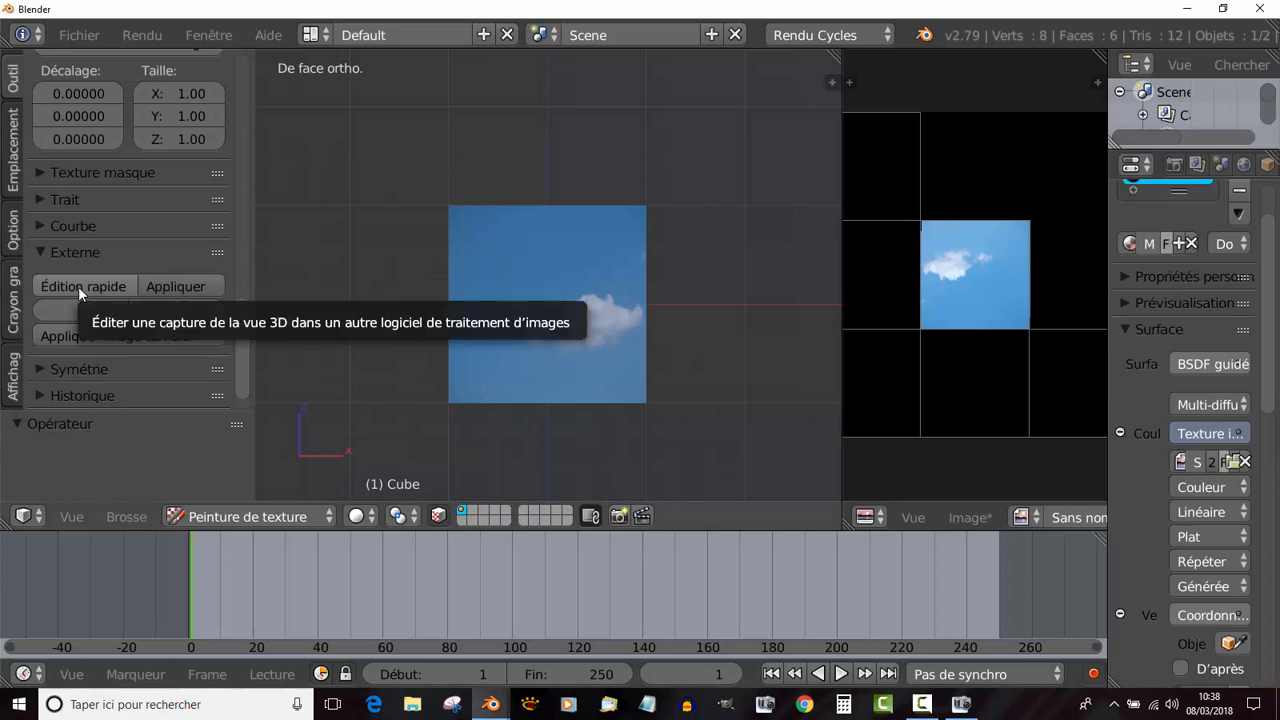
{"action": "left_click", "coordinate": [163, 282]}
{"action": "scroll", "coordinate": [470, 365], "scroll_direction": "up", "scroll_amount": 3}
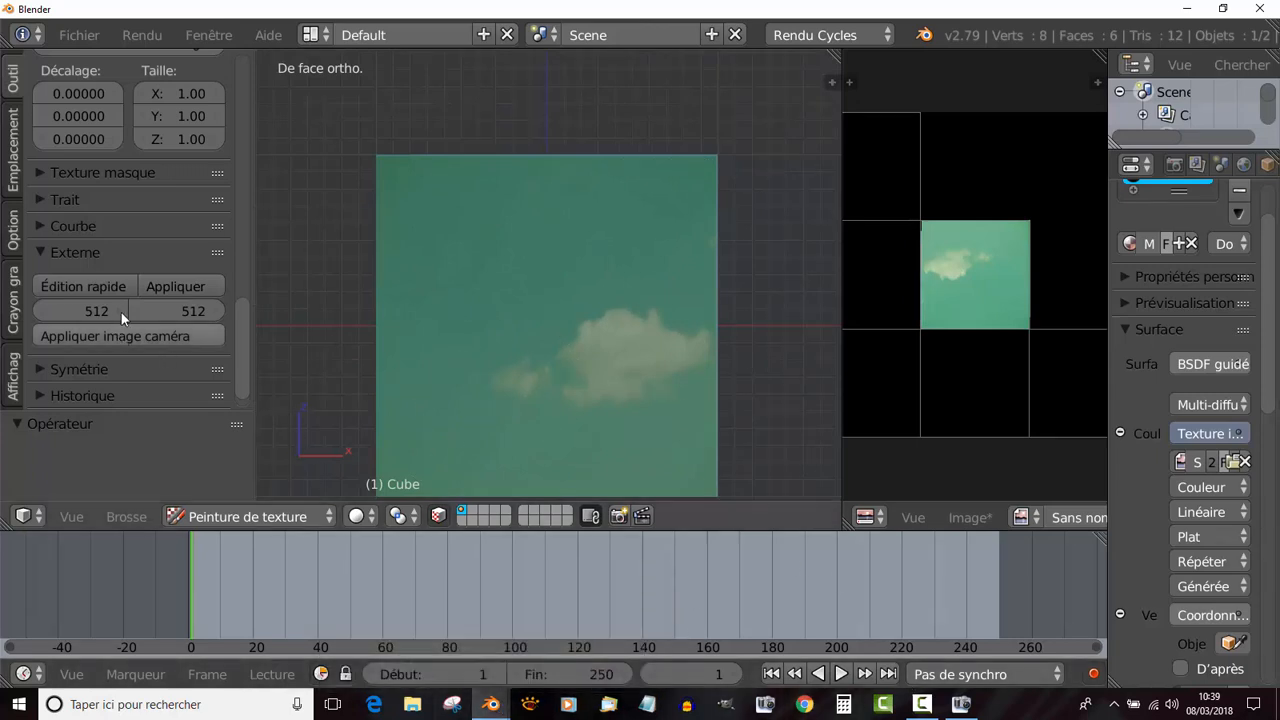
{"action": "scroll", "coordinate": [375, 352], "scroll_direction": "down", "scroll_amount": 3}
{"action": "scroll", "coordinate": [393, 355], "scroll_direction": "up", "scroll_amount": 1}
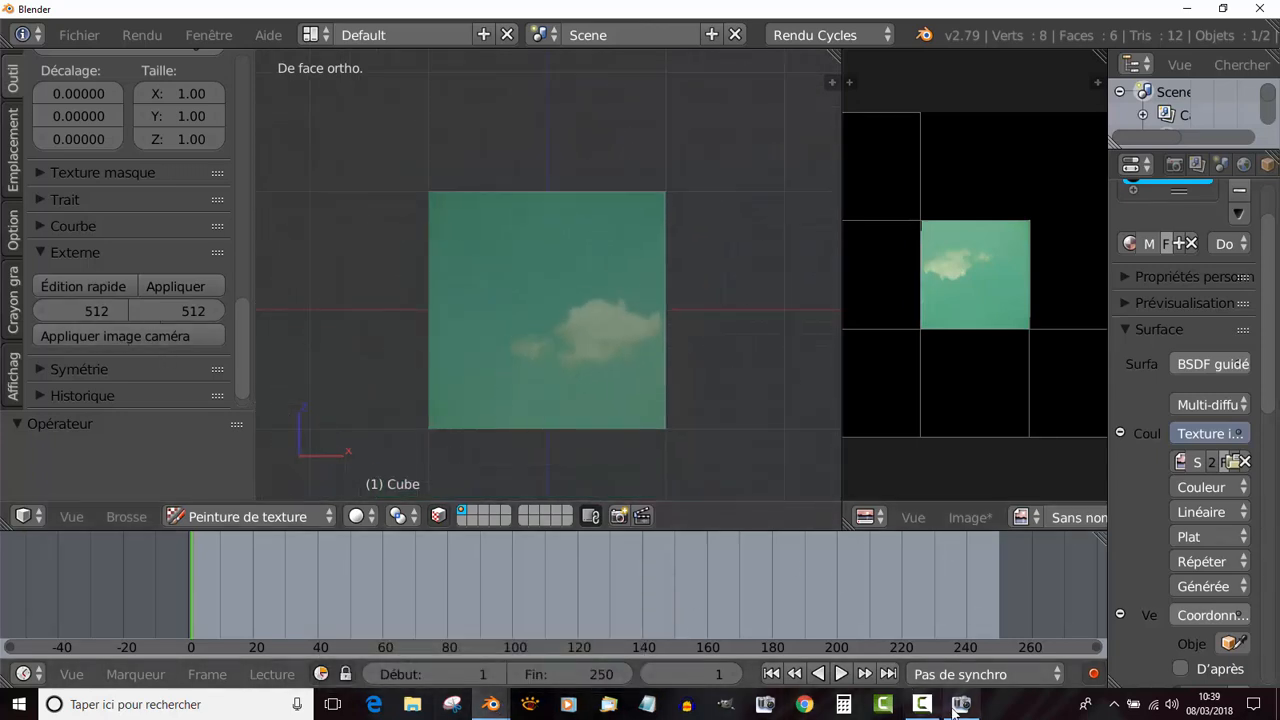
Return to Photoshop Elements and open the Secret Story logo image 2-55 from the Logo PNG folder.
{"action": "mouse_move", "coordinate": [962, 703]}
{"action": "left_click", "coordinate": [940, 644]}
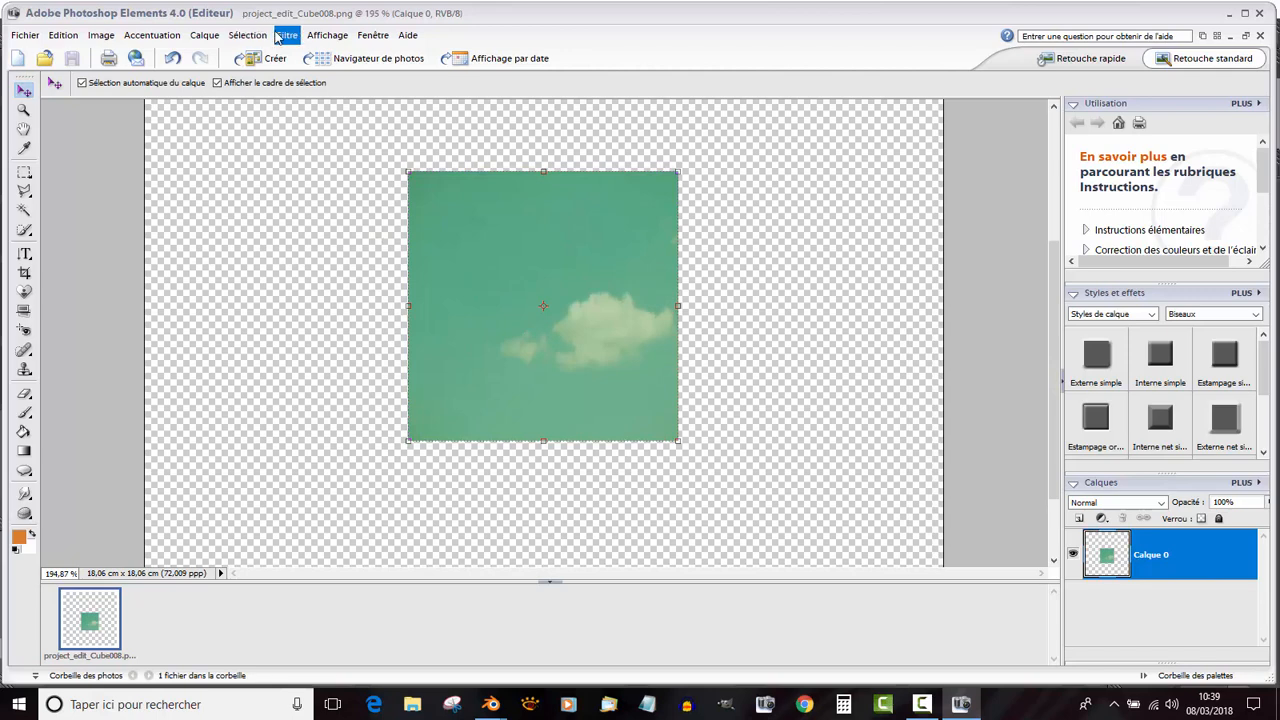
{"action": "left_click", "coordinate": [24, 33]}
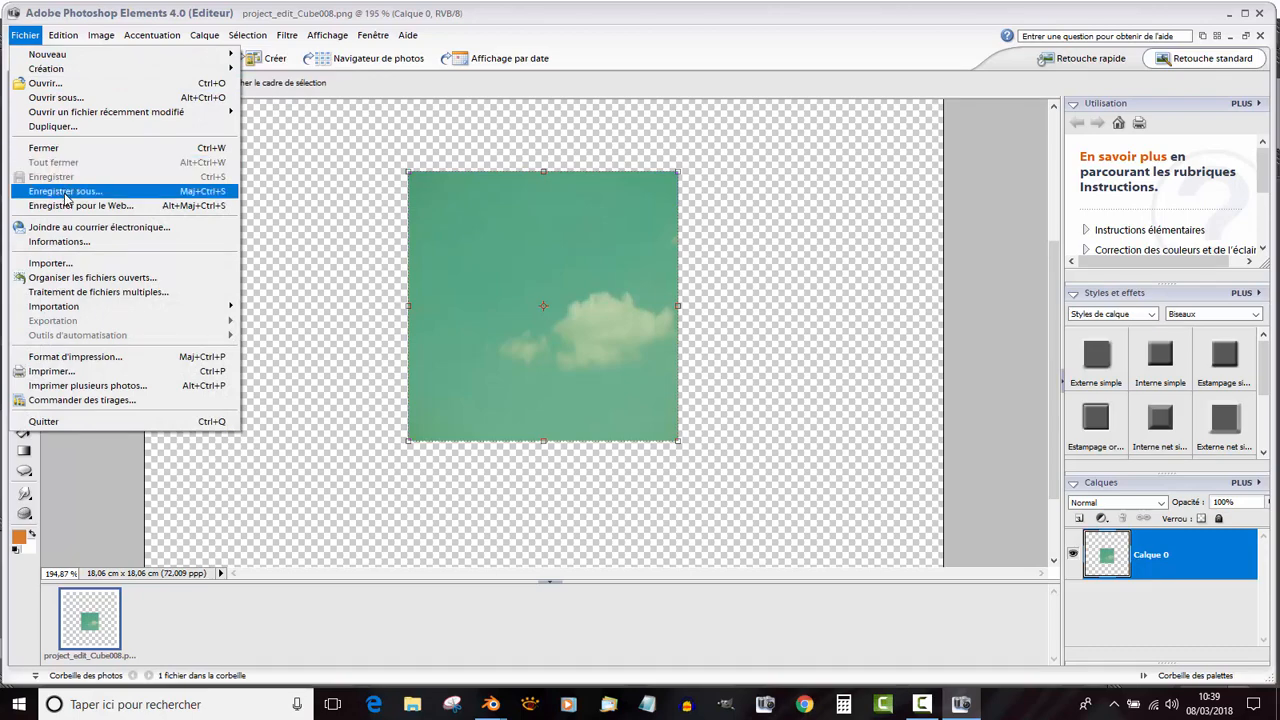
{"action": "left_click", "coordinate": [48, 84]}
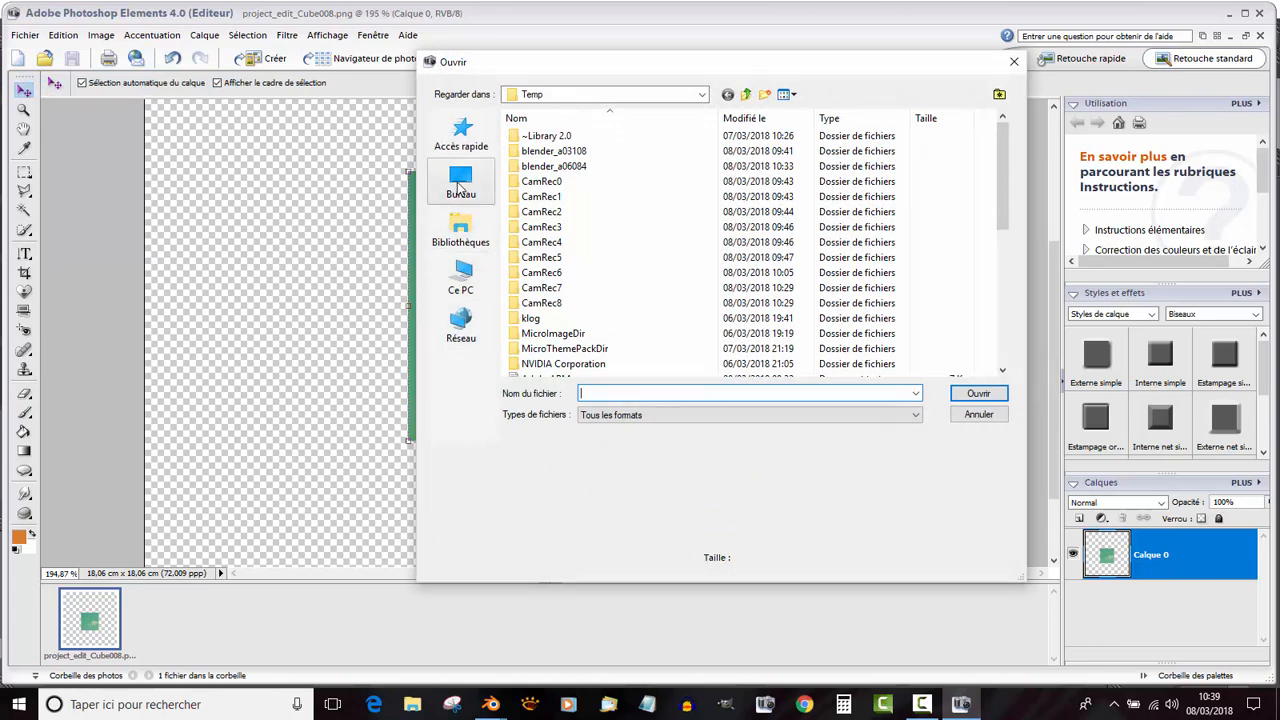
{"action": "left_click", "coordinate": [460, 275]}
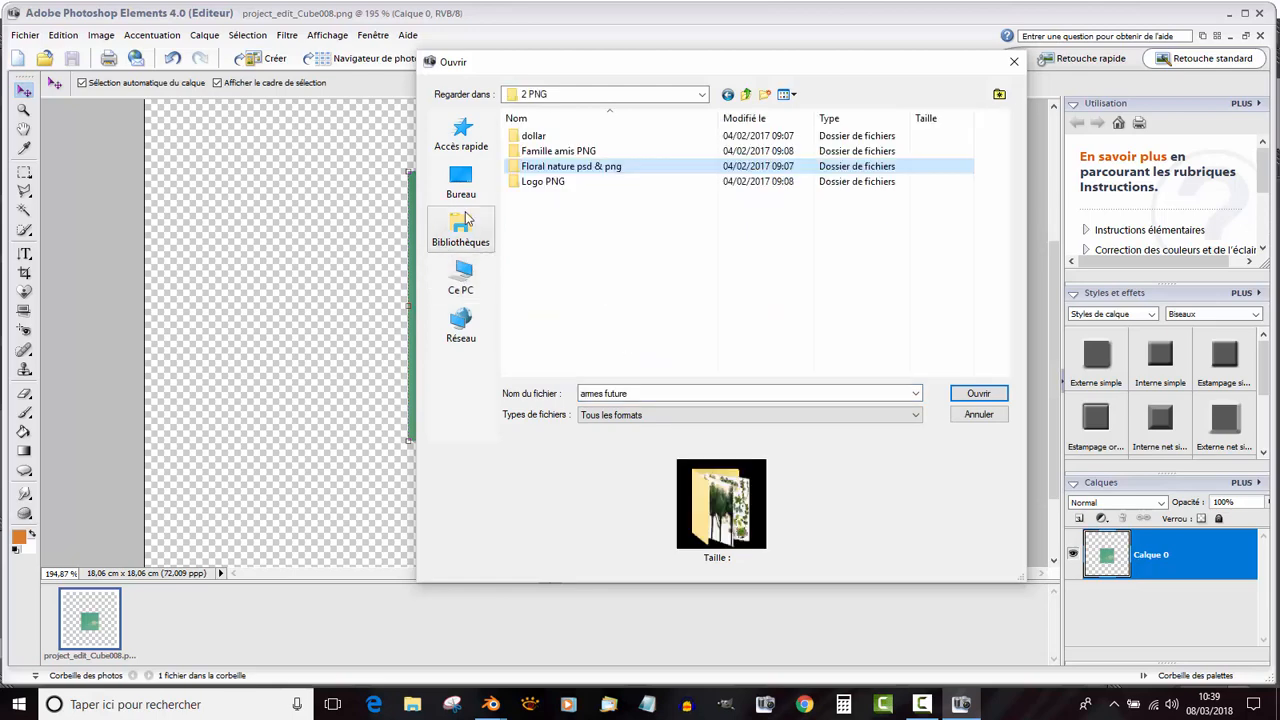
{"action": "left_click", "coordinate": [543, 183]}
{"action": "double_click", "coordinate": [543, 183]}
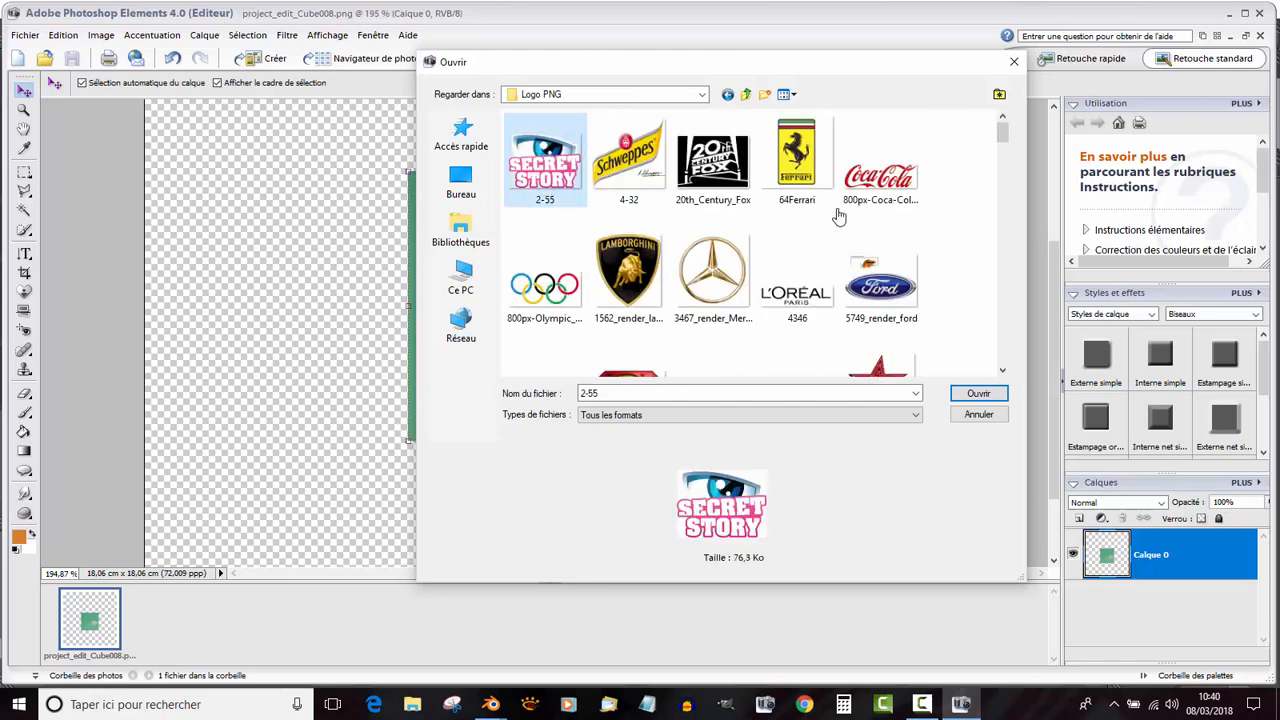
{"action": "mouse_move", "coordinate": [1010, 148]}
{"action": "left_mouse_down"}
{"action": "mouse_move", "coordinate": [1005, 175]}
{"action": "mouse_move", "coordinate": [1005, 127]}
{"action": "left_mouse_up"}
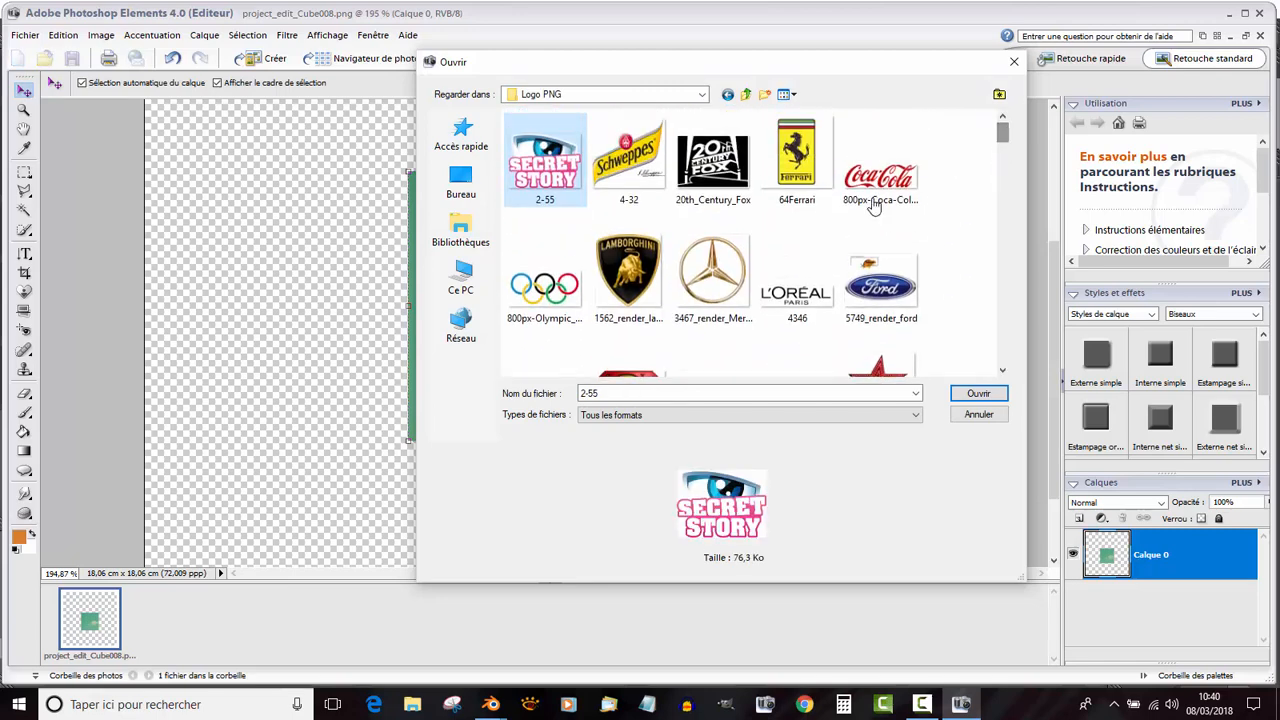
{"action": "double_click", "coordinate": [537, 160]}
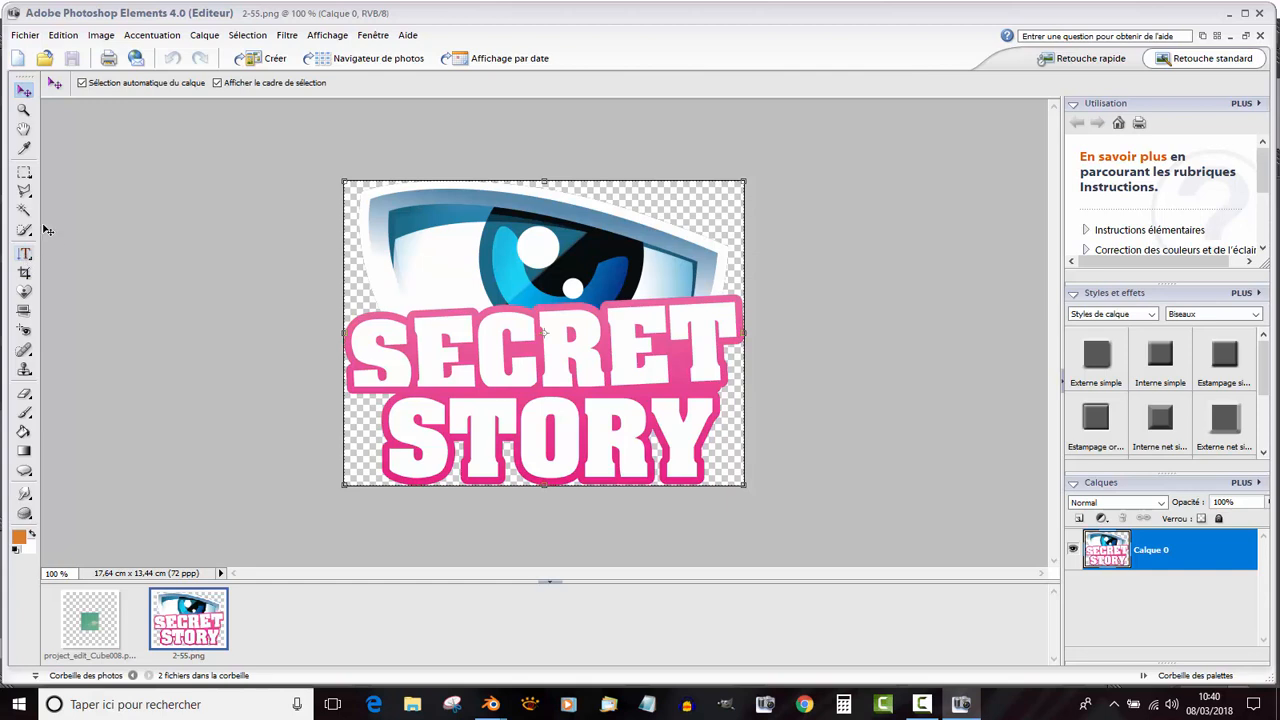
Copy the entire Secret Story logo image and paste it into project_edit_Cube008 as a new layer above the clouds.
{"action": "left_click", "coordinate": [25, 173]}
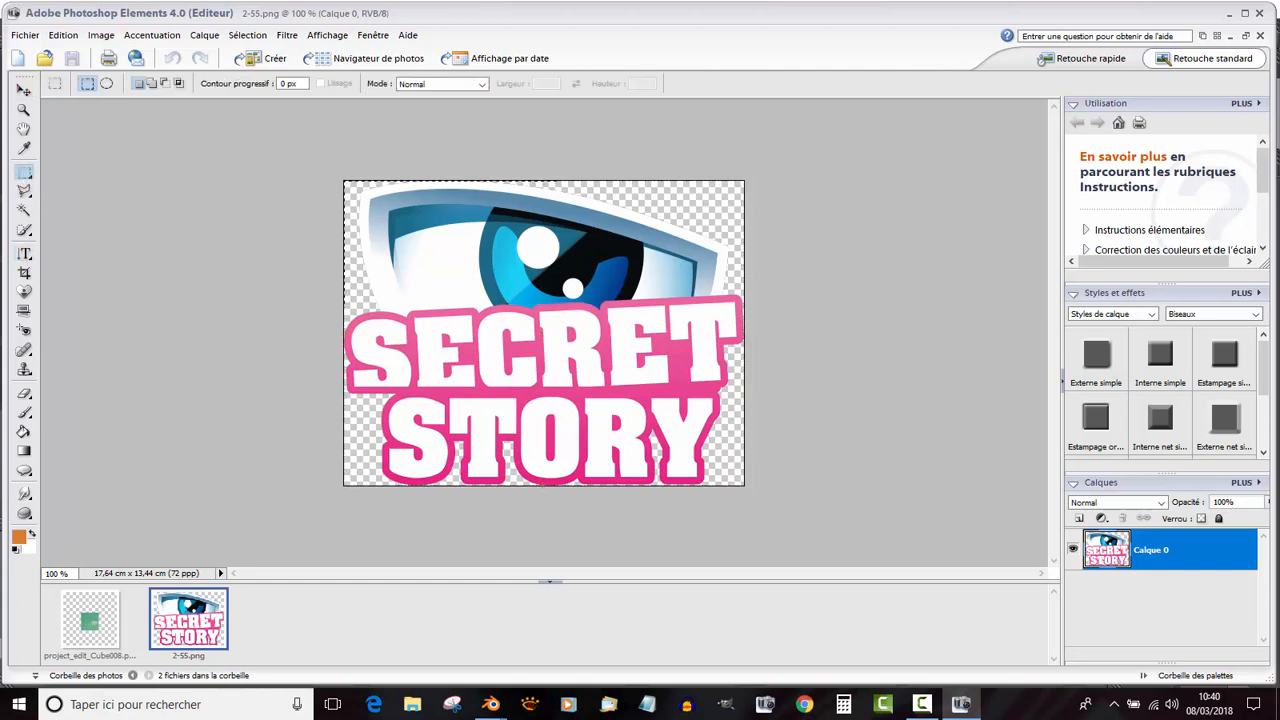
{"action": "left_click_drag", "start_coordinate": [560, 305], "coordinate": [780, 506]}
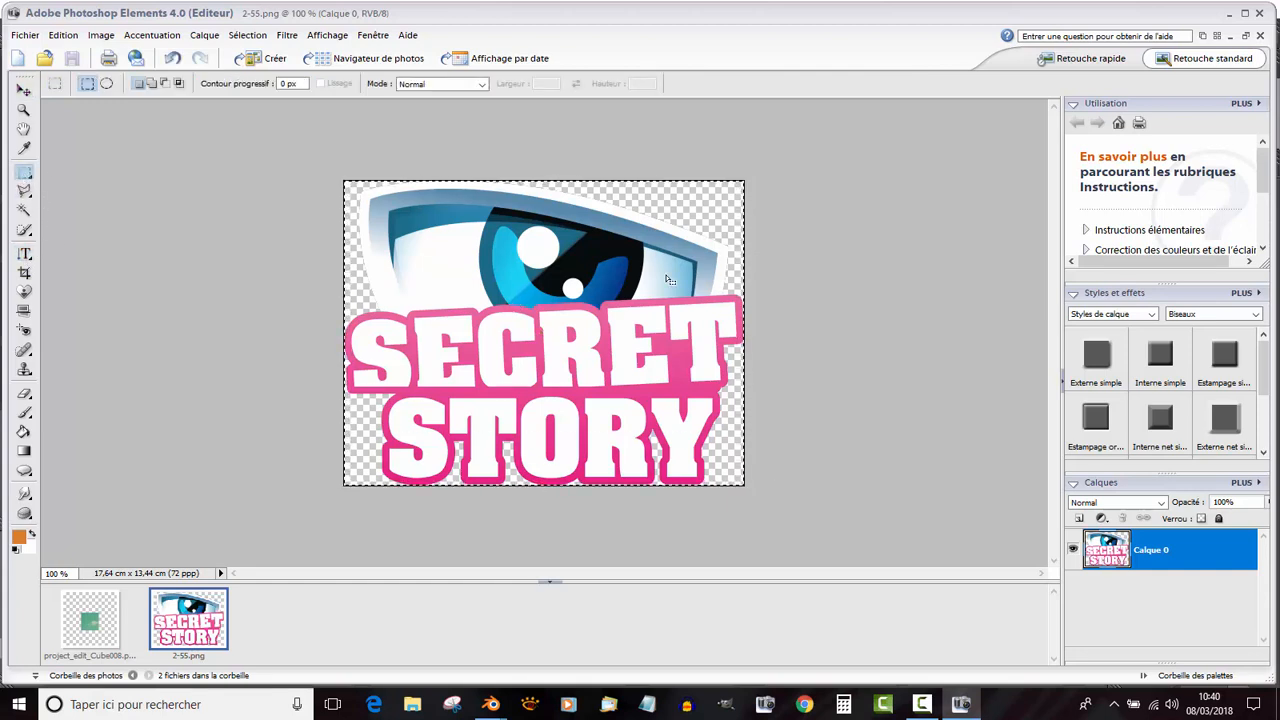
{"action": "left_click", "coordinate": [63, 35]}
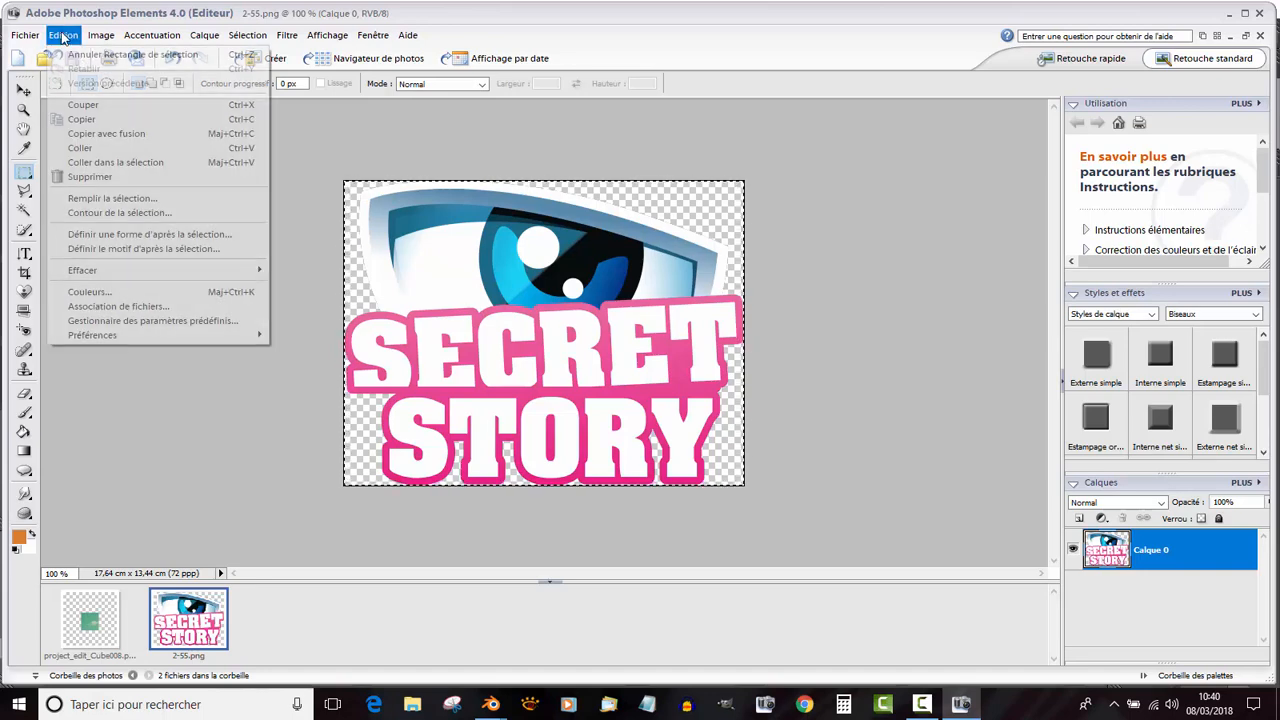
{"action": "left_click", "coordinate": [84, 134]}
{"action": "left_click", "coordinate": [78, 628]}
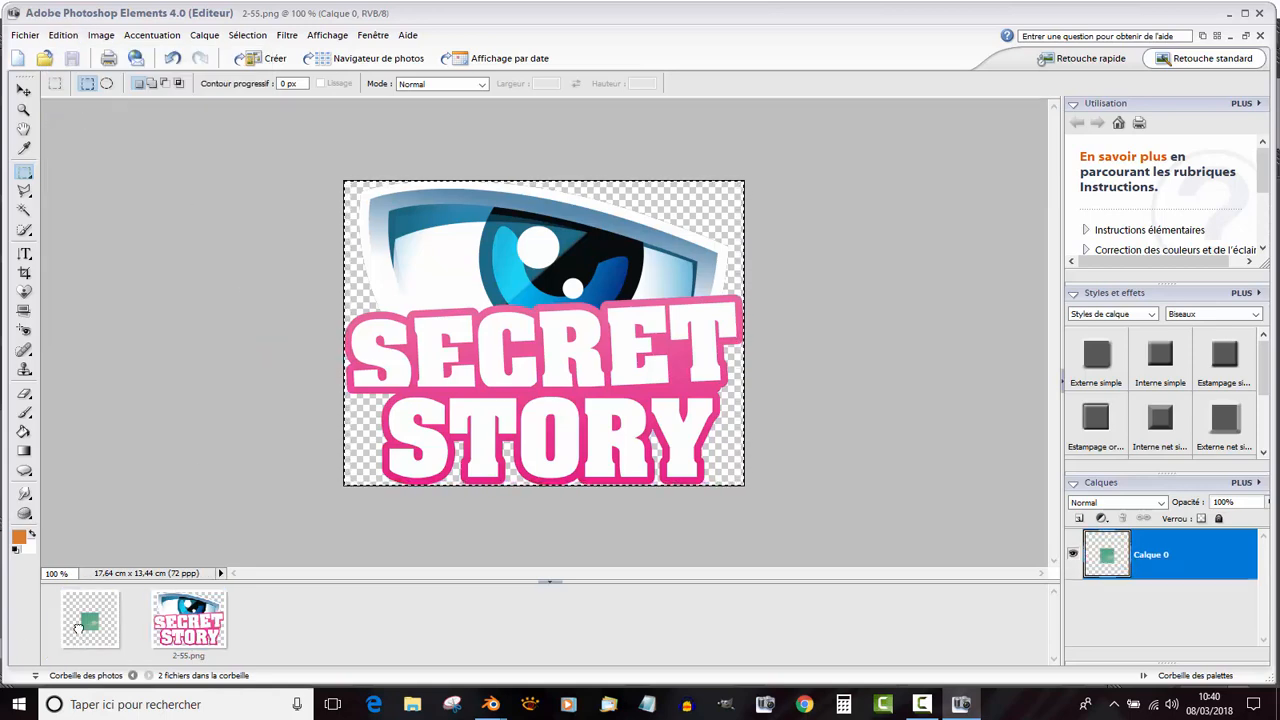
{"action": "scroll", "coordinate": [502, 385], "scroll_direction": "up", "scroll_amount": 3, "text": "alt"}
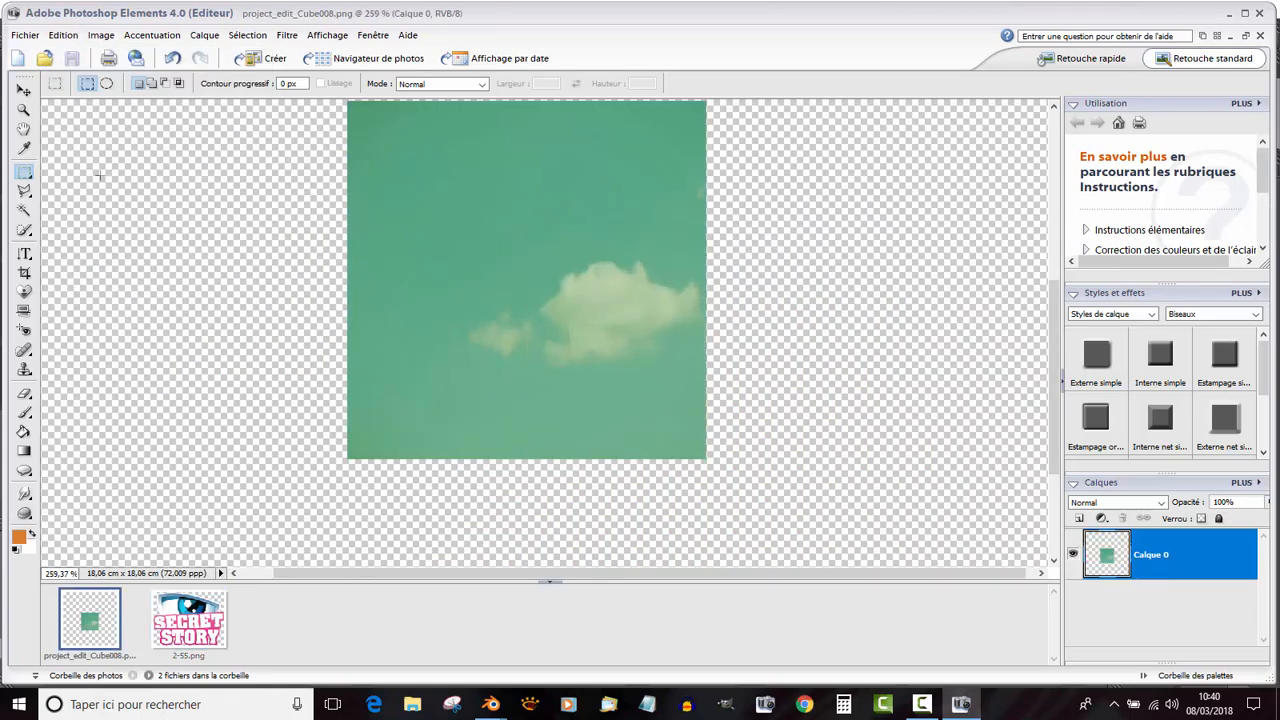
{"action": "left_click", "coordinate": [63, 35]}
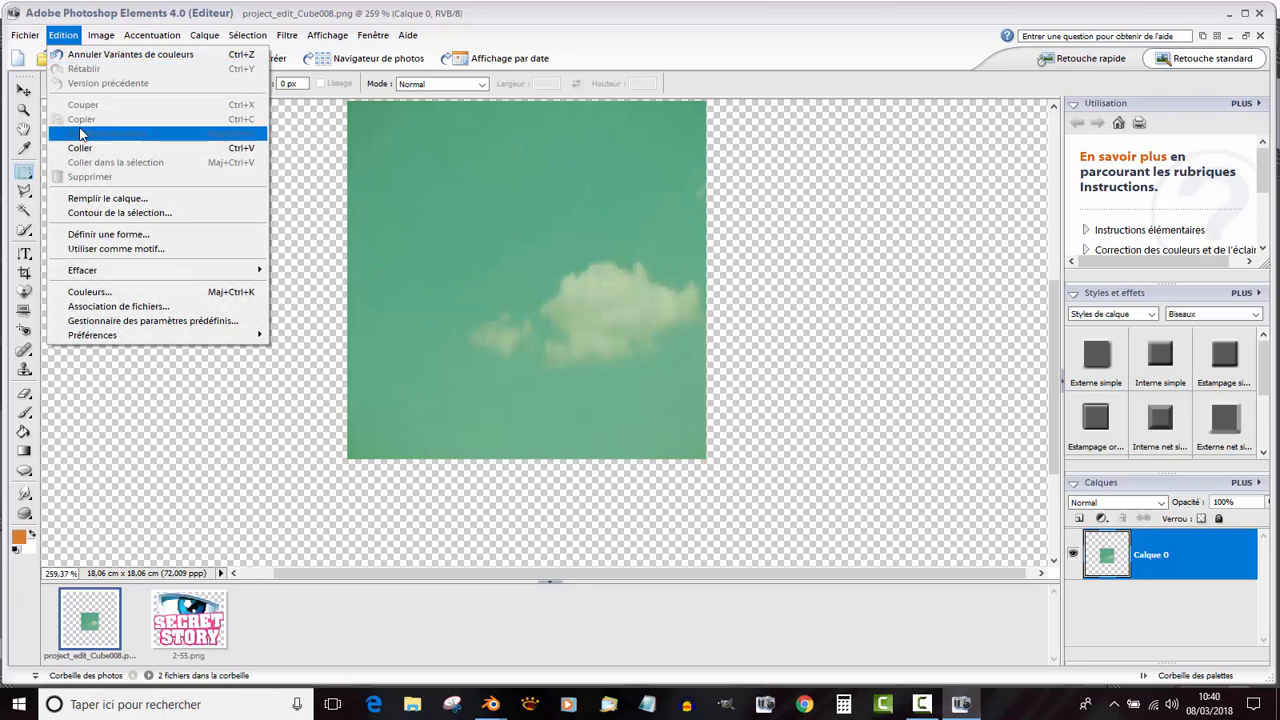
{"action": "left_click", "coordinate": [80, 148]}
Scale the pasted logo proportionally to about 15.2% and place it in the upper-left corner of the green cloud square.
{"action": "scroll", "coordinate": [388, 238], "scroll_direction": "down", "scroll_amount": 8, "text": "alt"}
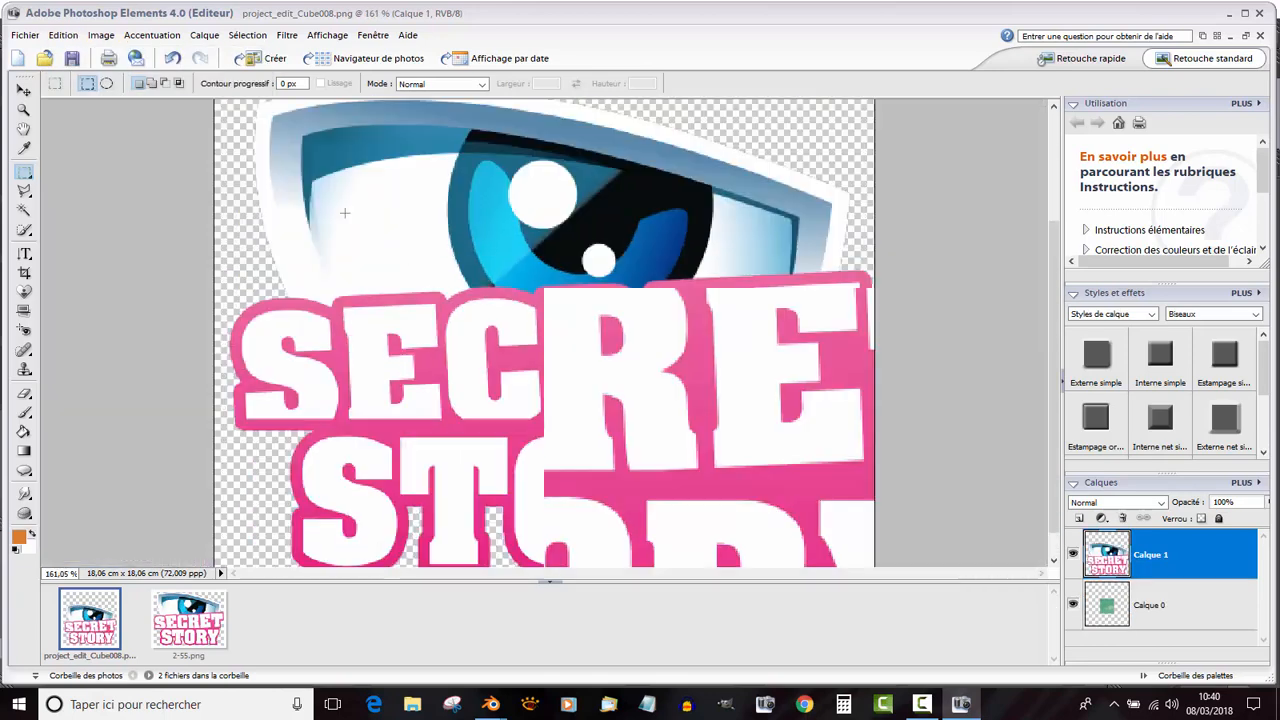
{"action": "left_click", "coordinate": [24, 90]}
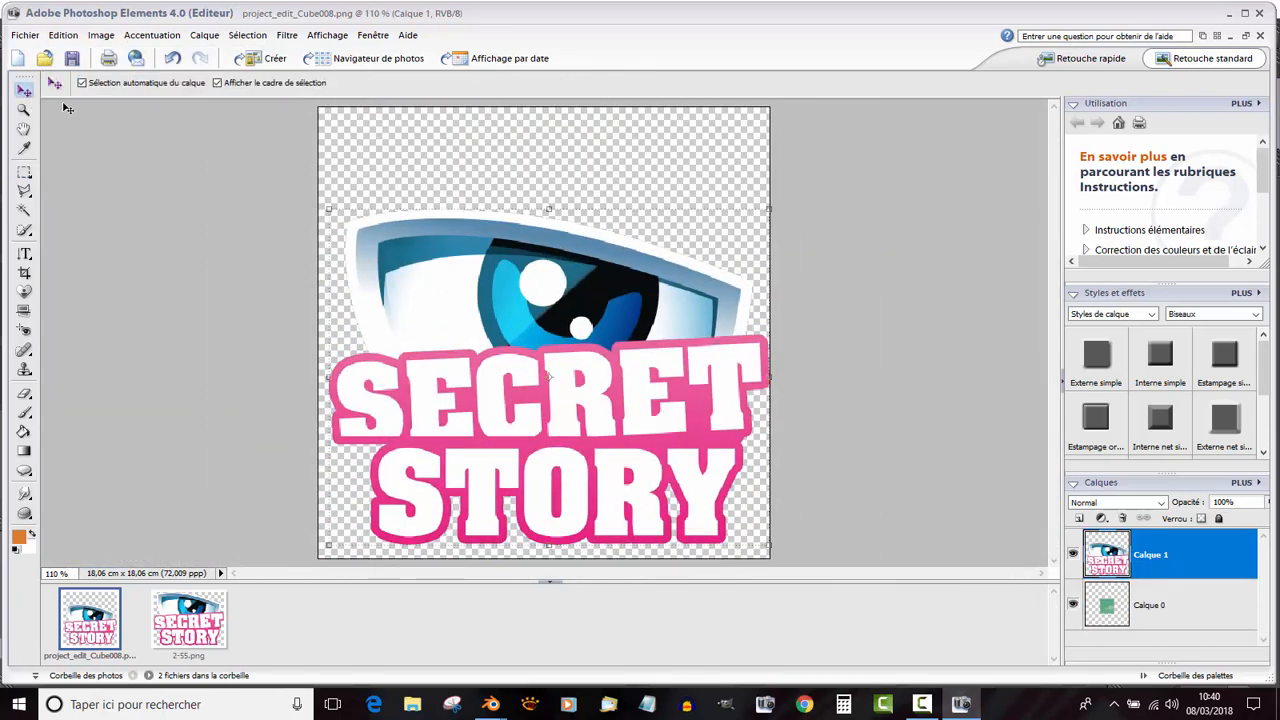
{"action": "scroll", "coordinate": [710, 280], "scroll_direction": "down", "scroll_amount": 3, "text": "alt"}
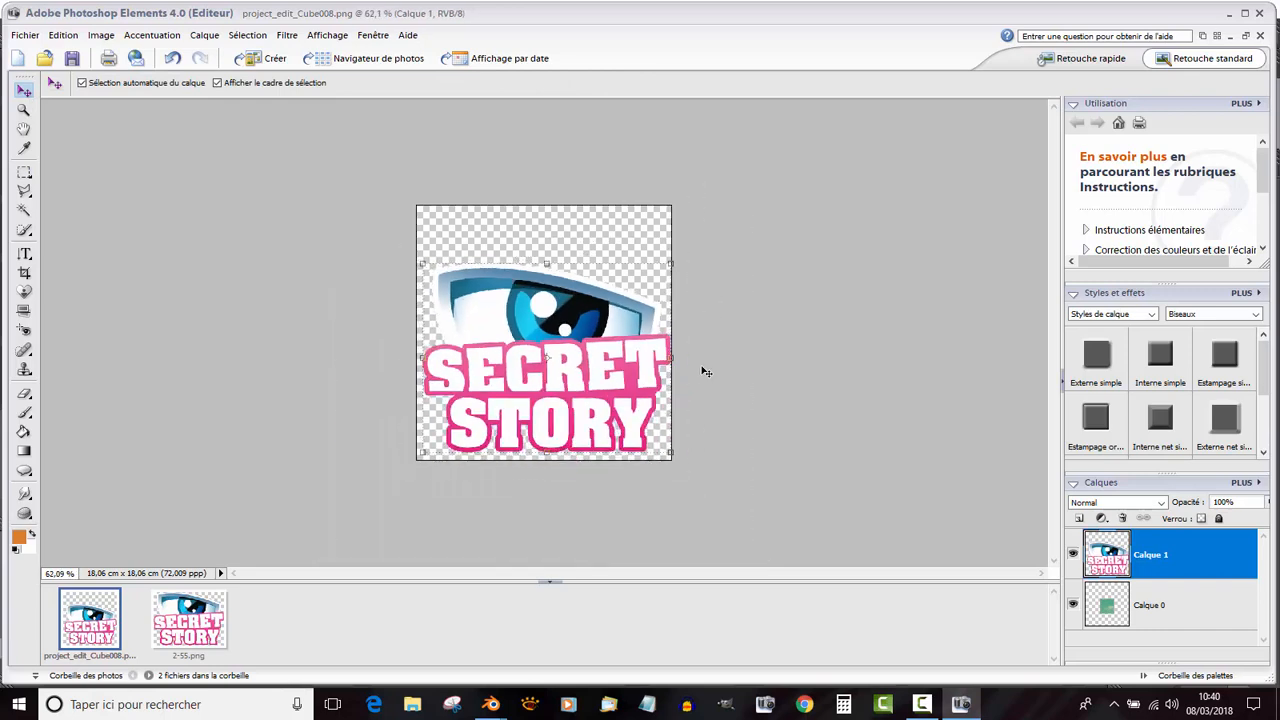
{"action": "left_click", "coordinate": [672, 456]}
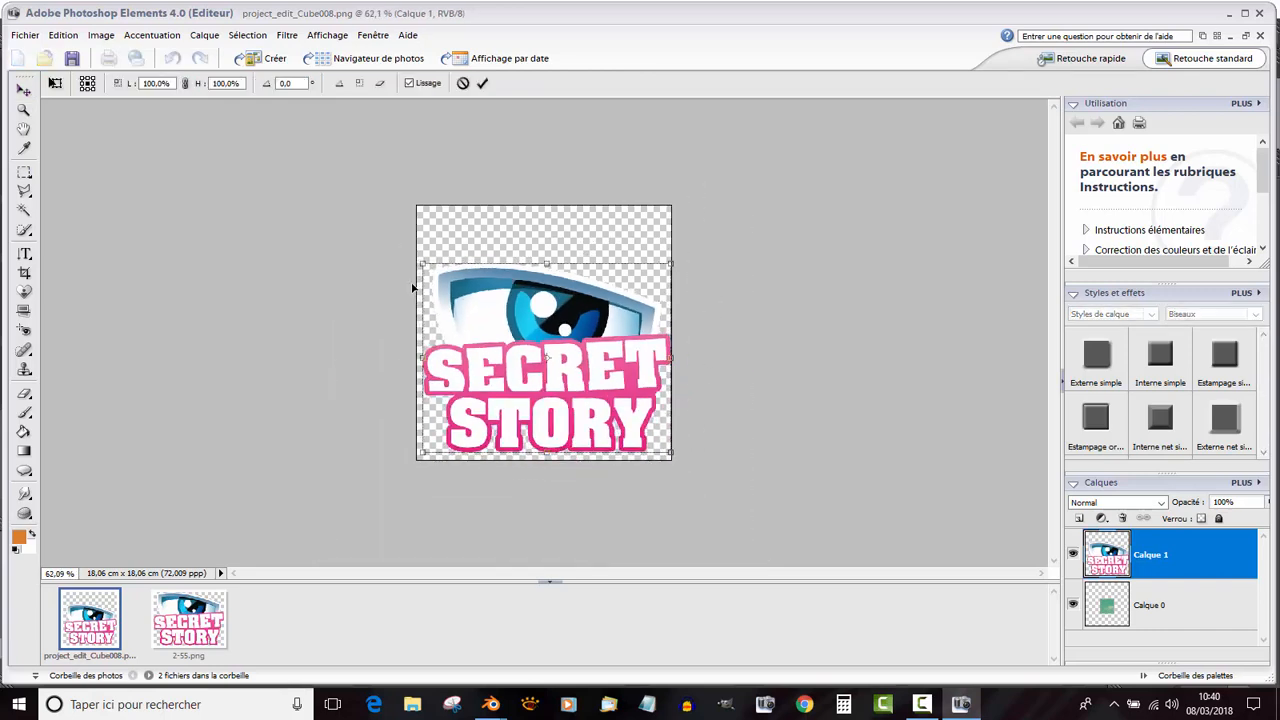
{"action": "left_click", "coordinate": [185, 83]}
{"action": "left_click_drag", "start_coordinate": [658, 440], "coordinate": [539, 330]}
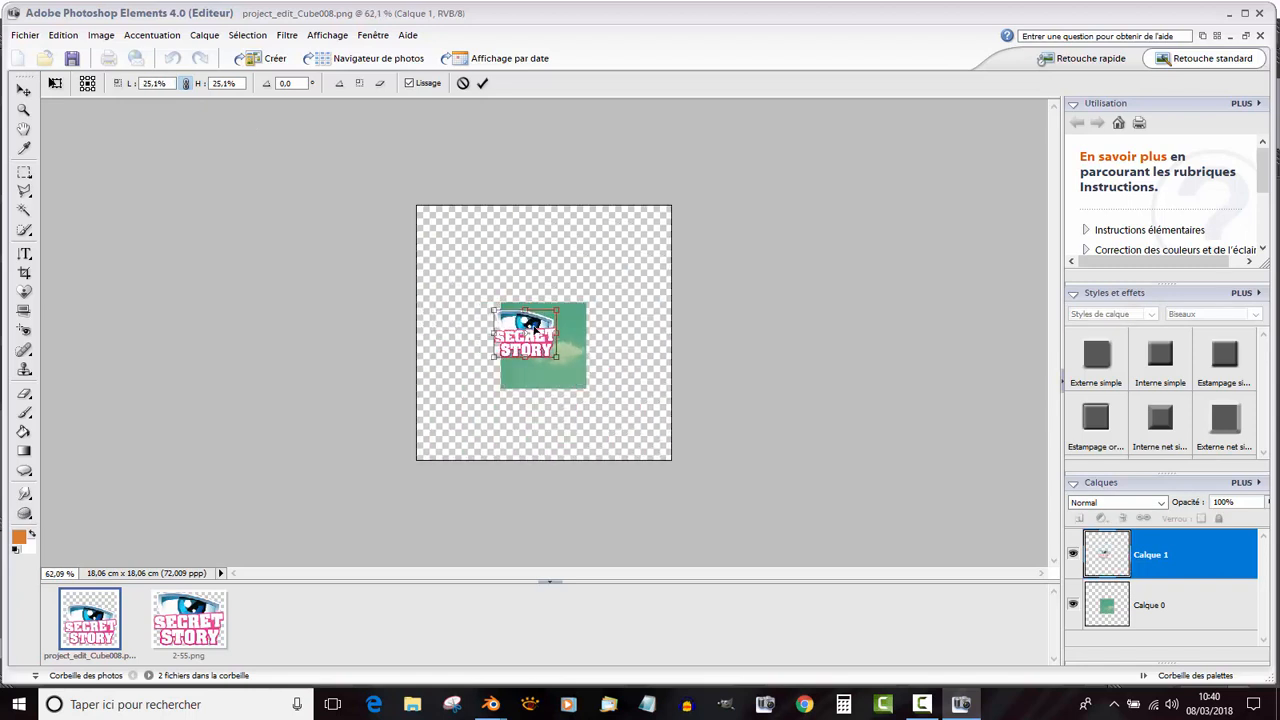
{"action": "scroll", "coordinate": [512, 362], "scroll_direction": "up", "scroll_amount": 9, "text": "alt"}
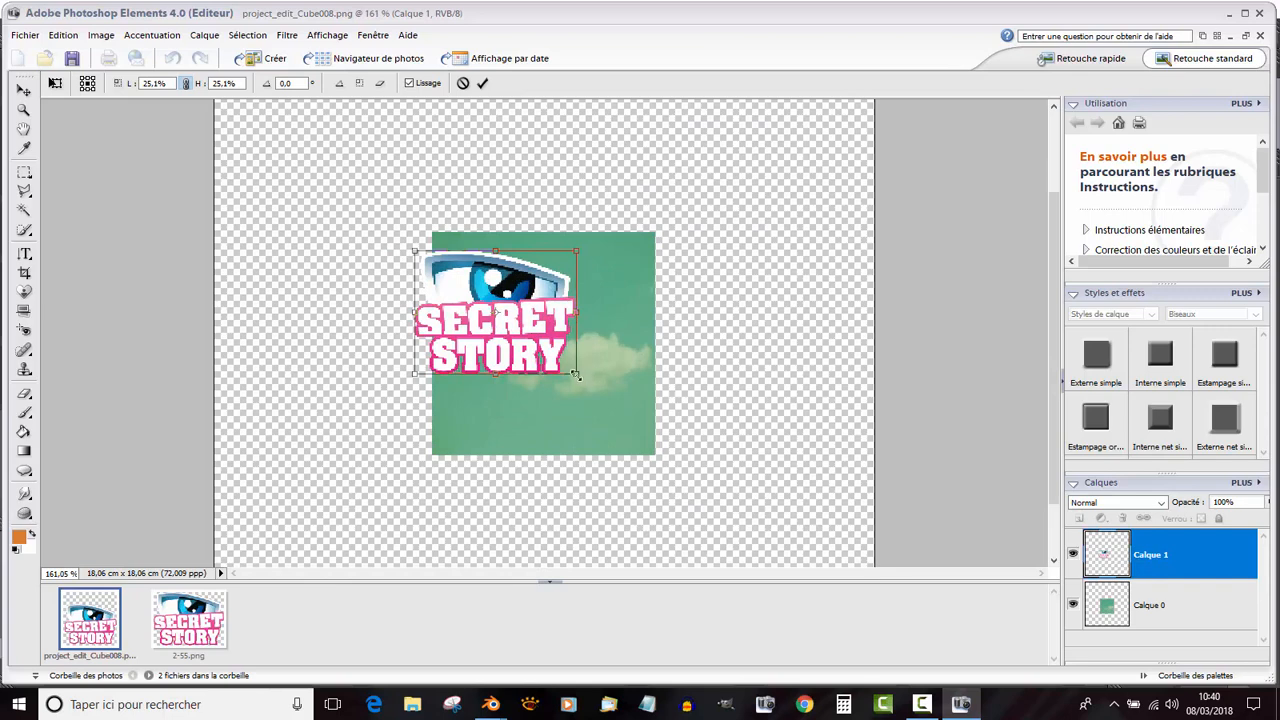
{"action": "left_click_drag", "start_coordinate": [577, 376], "coordinate": [513, 326]}
{"action": "left_click_drag", "start_coordinate": [468, 288], "coordinate": [495, 284]}
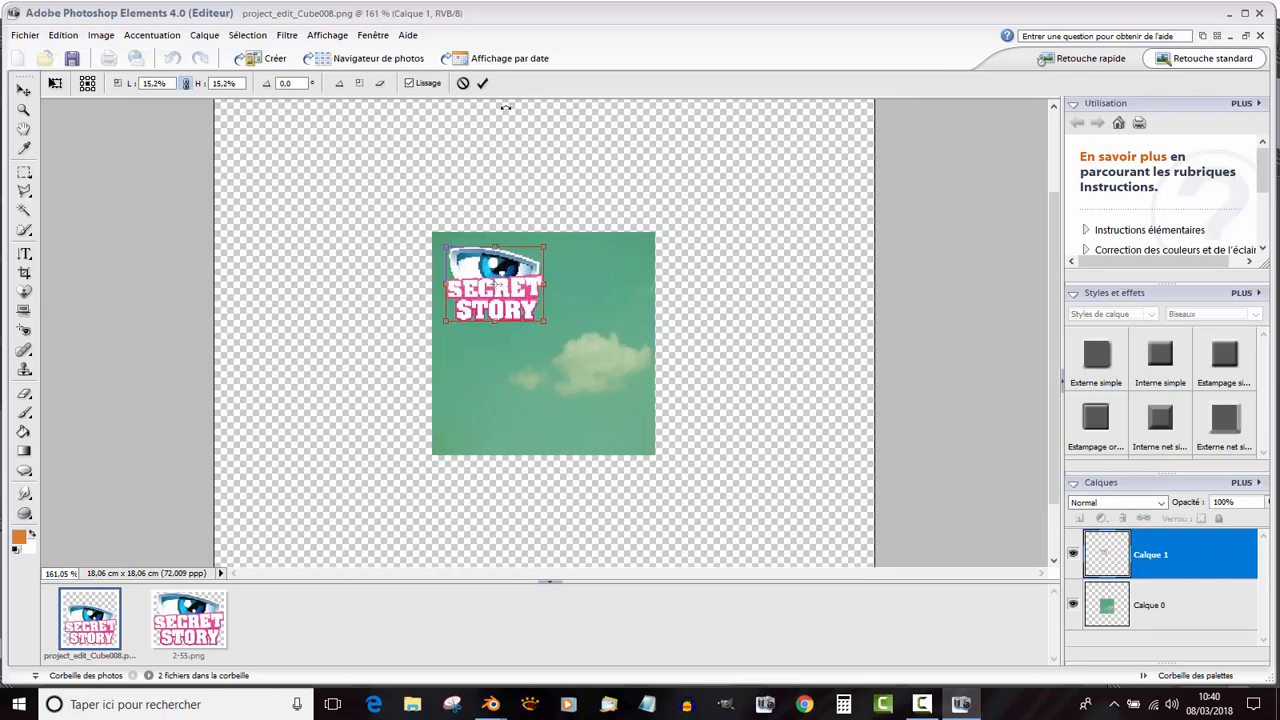
{"action": "left_click", "coordinate": [483, 84]}
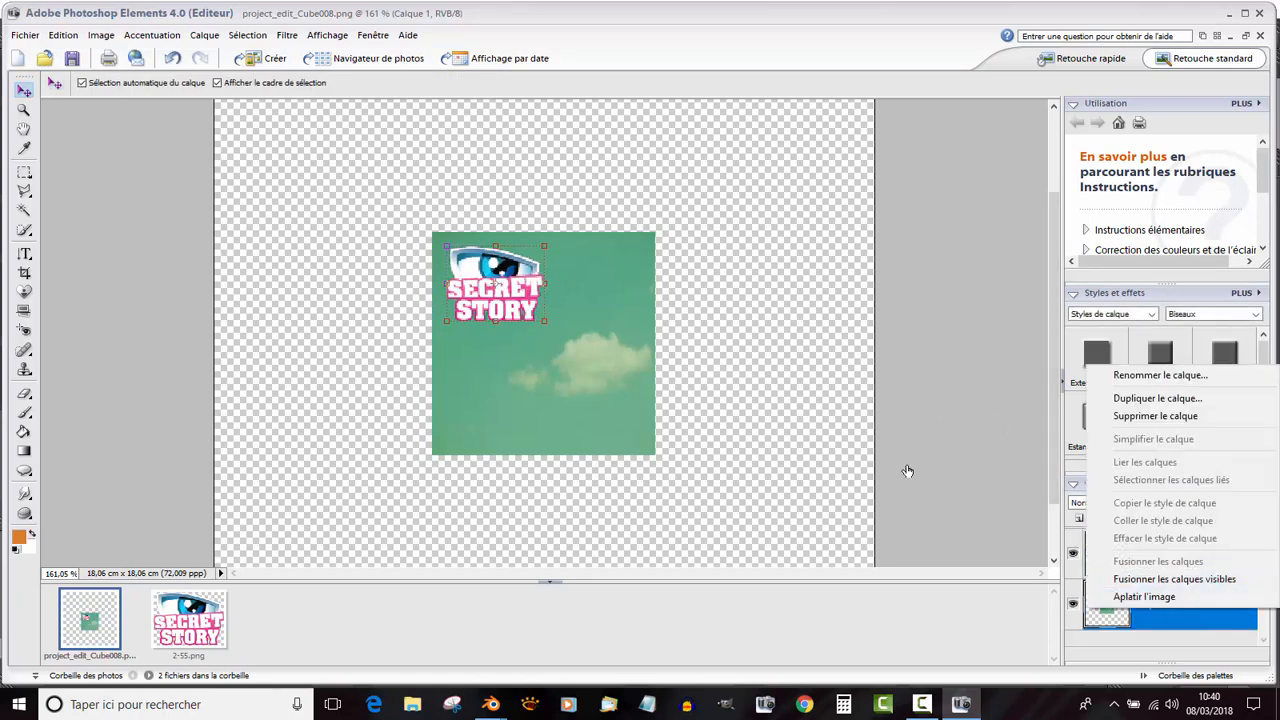
Make room for the Calques palette, merge the visible layers (Fusionner les calques visibles) and save project_edit_Cube008.
{"action": "left_click", "coordinate": [1001, 476]}
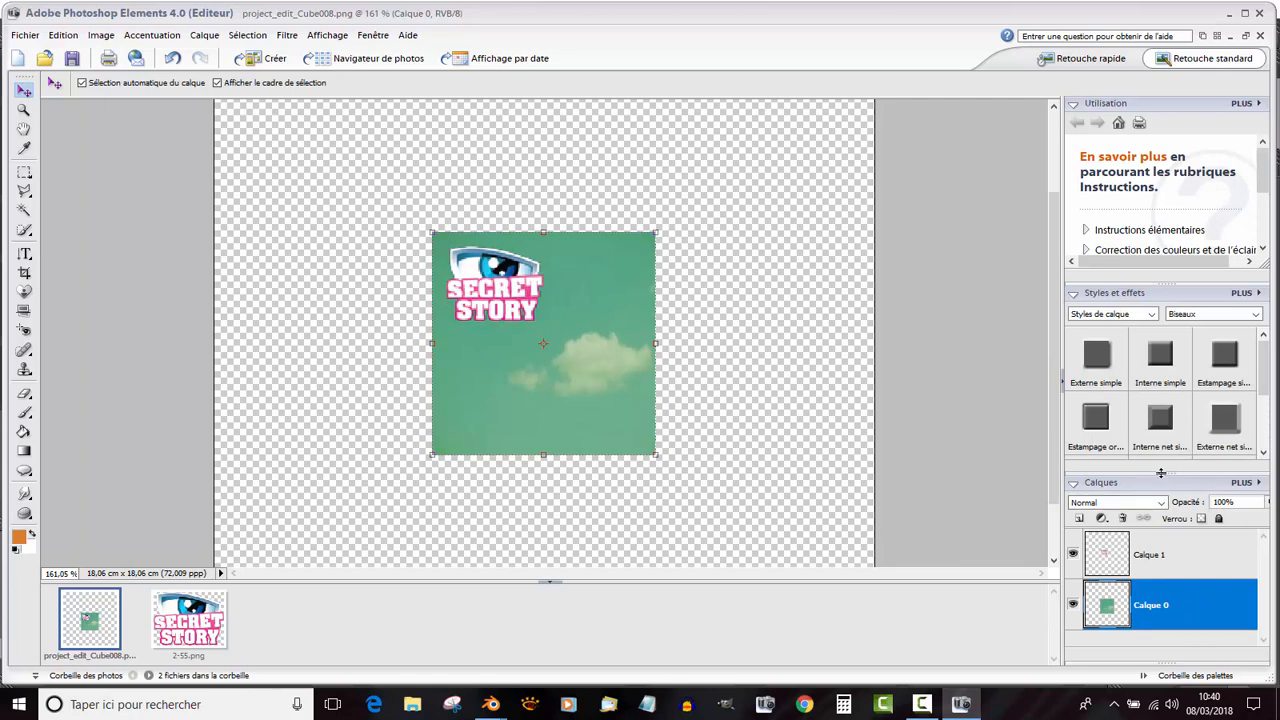
{"action": "left_click_drag", "start_coordinate": [1161, 472], "coordinate": [1175, 233]}
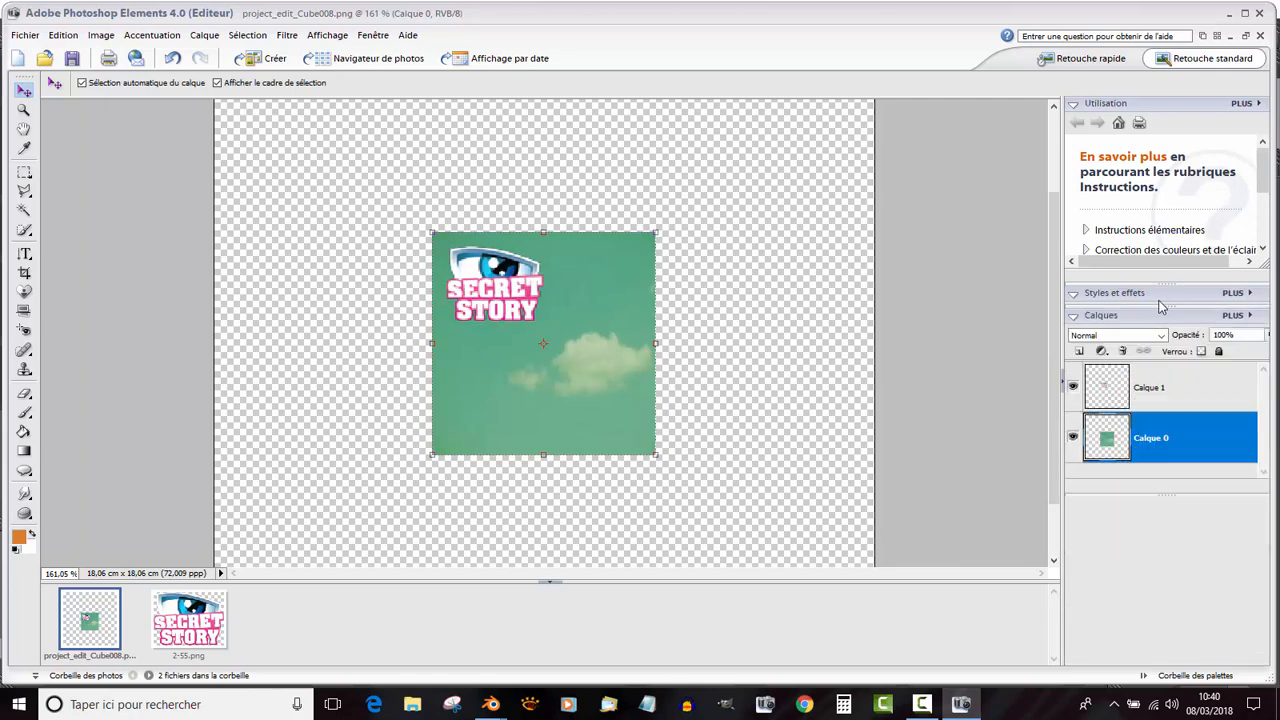
{"action": "left_click_drag", "start_coordinate": [1161, 283], "coordinate": [1165, 188]}
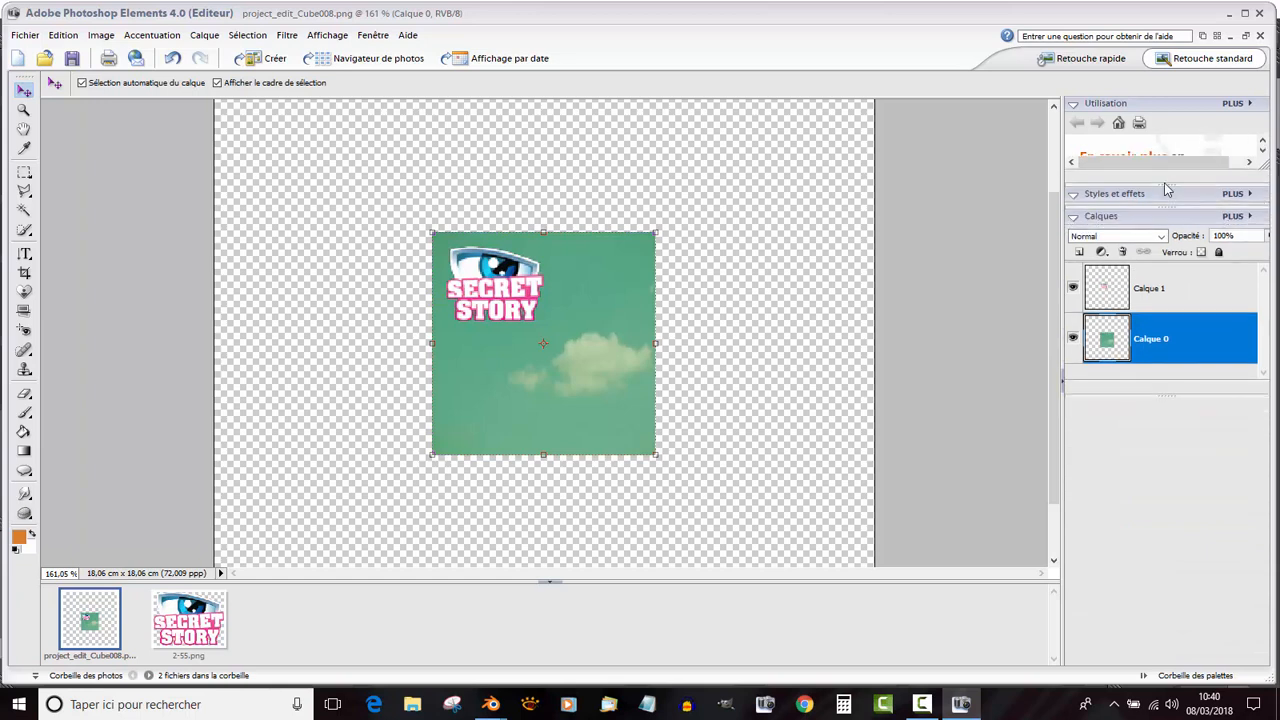
{"action": "right_click", "coordinate": [1196, 339]}
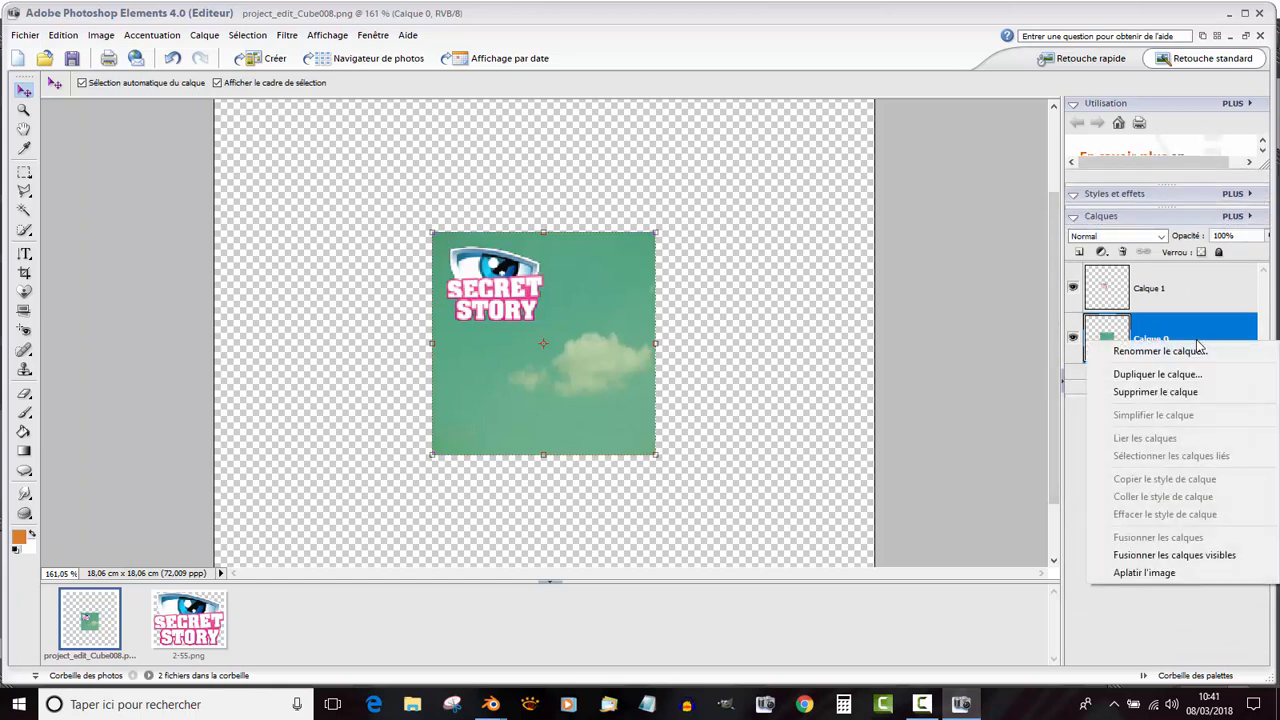
{"action": "left_click", "coordinate": [1170, 557]}
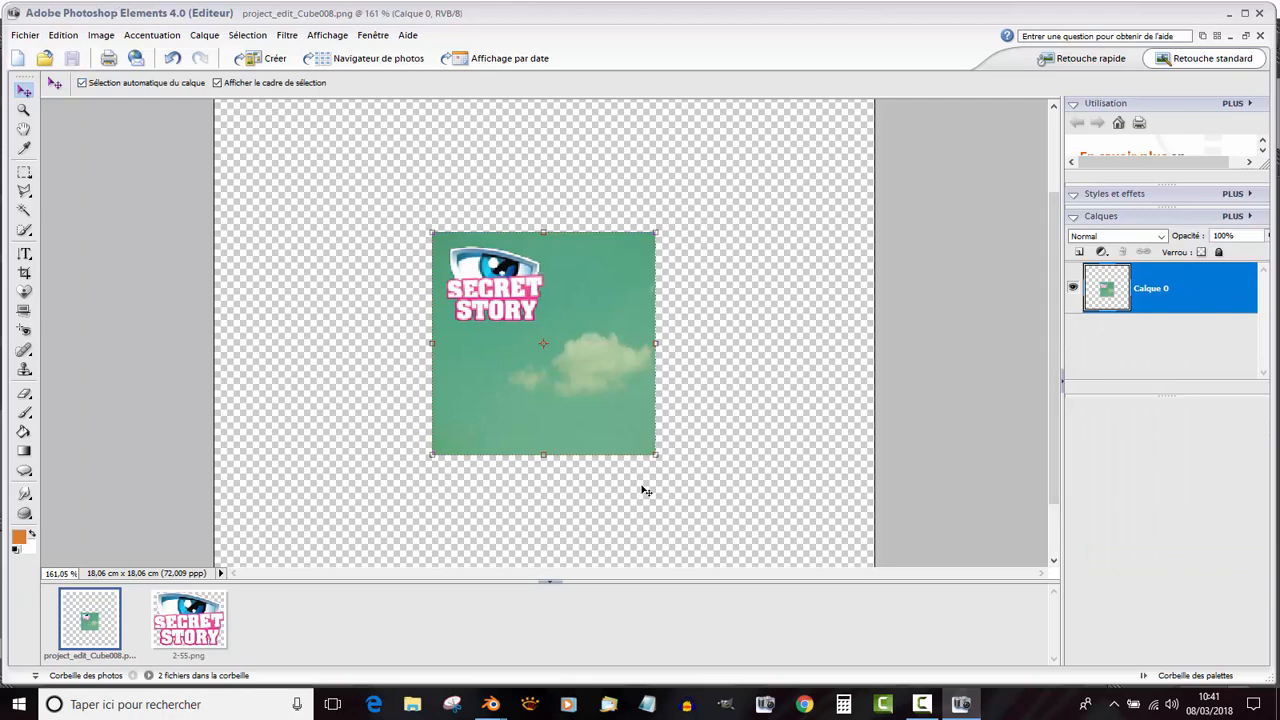
Switch back to the Blender window with the cloud cube and apply (Appliquer) the externally edited image to its front face.
{"action": "mouse_move", "coordinate": [502, 712]}
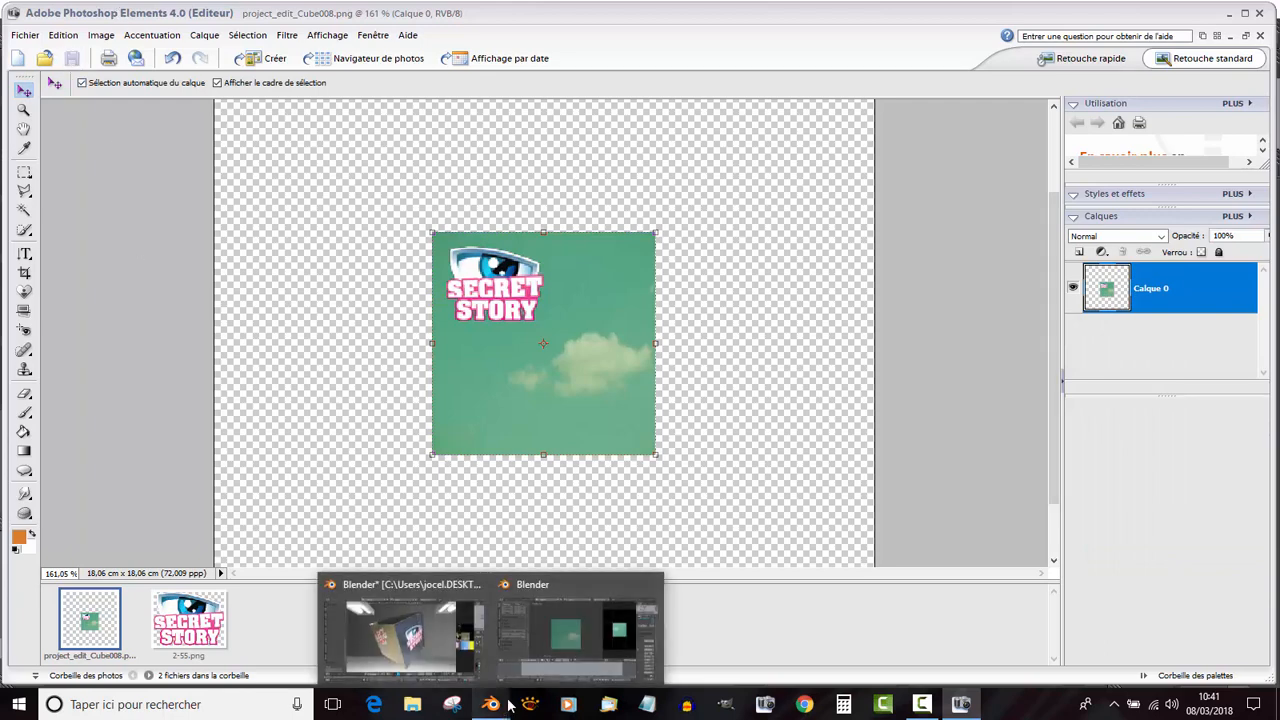
{"action": "left_click", "coordinate": [586, 640]}
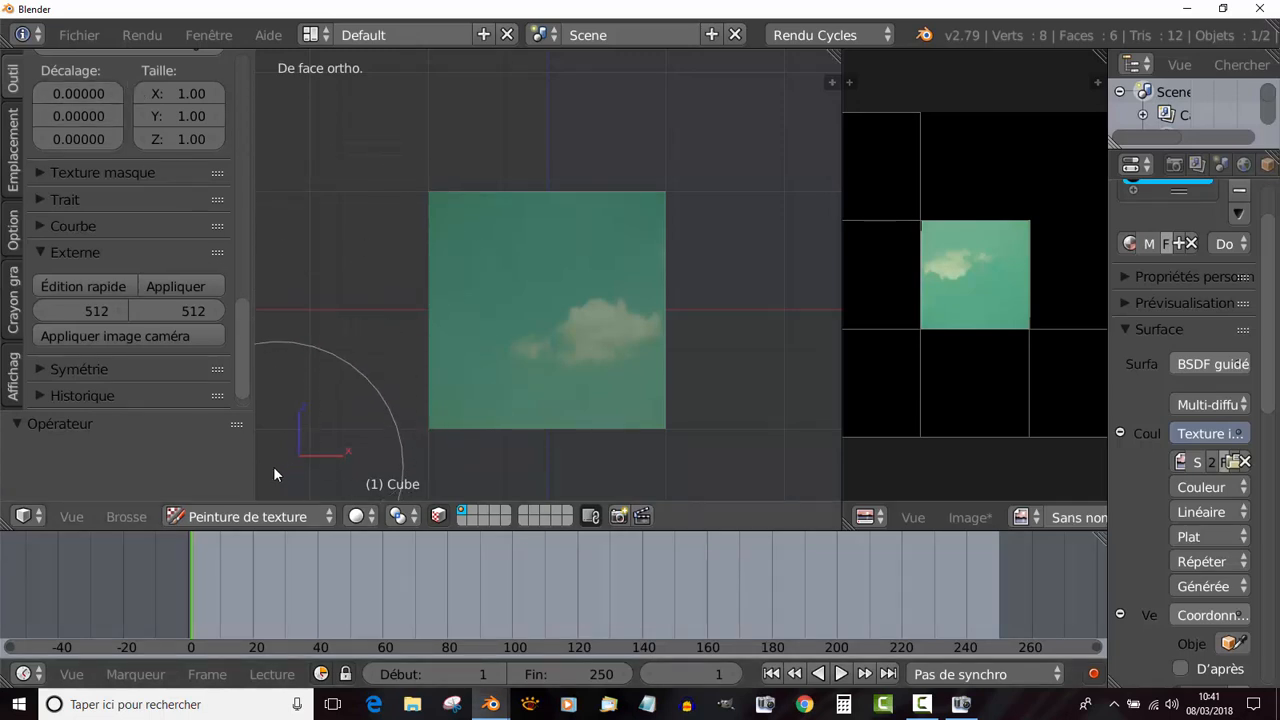
{"action": "left_click", "coordinate": [165, 288]}
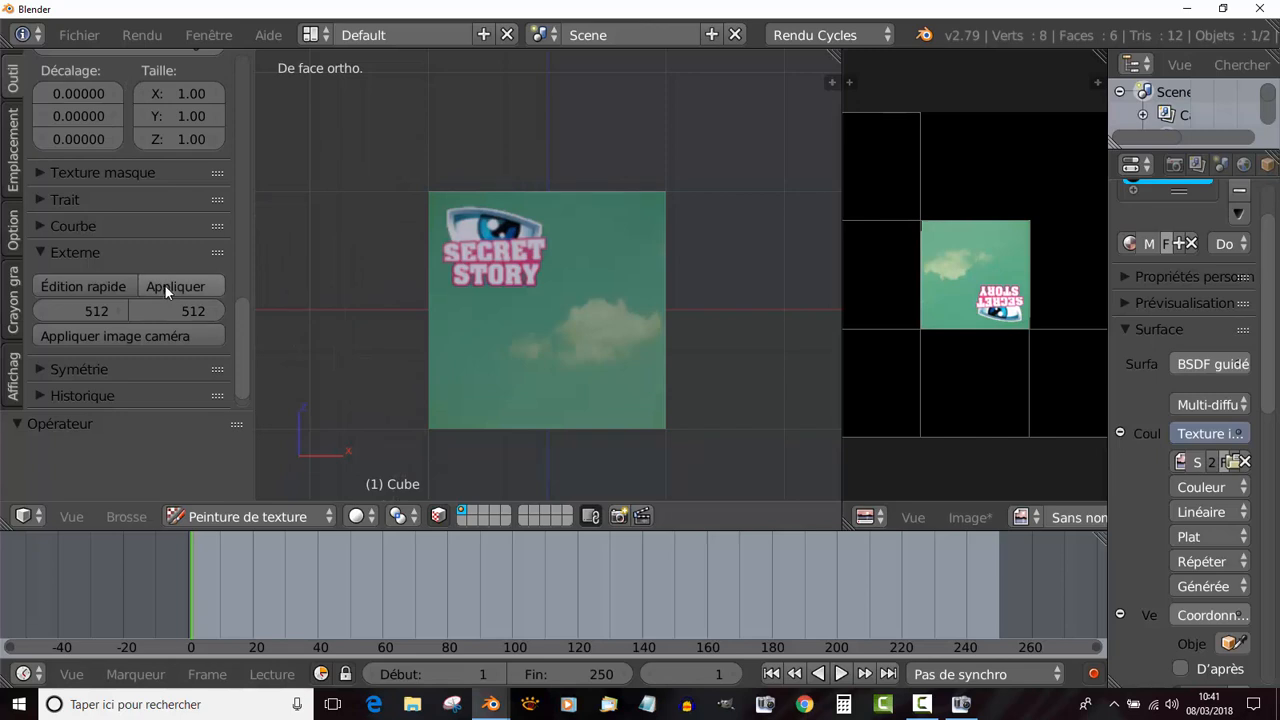
{"action": "scroll", "coordinate": [424, 251], "scroll_direction": "up", "scroll_amount": 2}
{"action": "scroll", "coordinate": [460, 220], "scroll_direction": "up", "scroll_amount": 2}
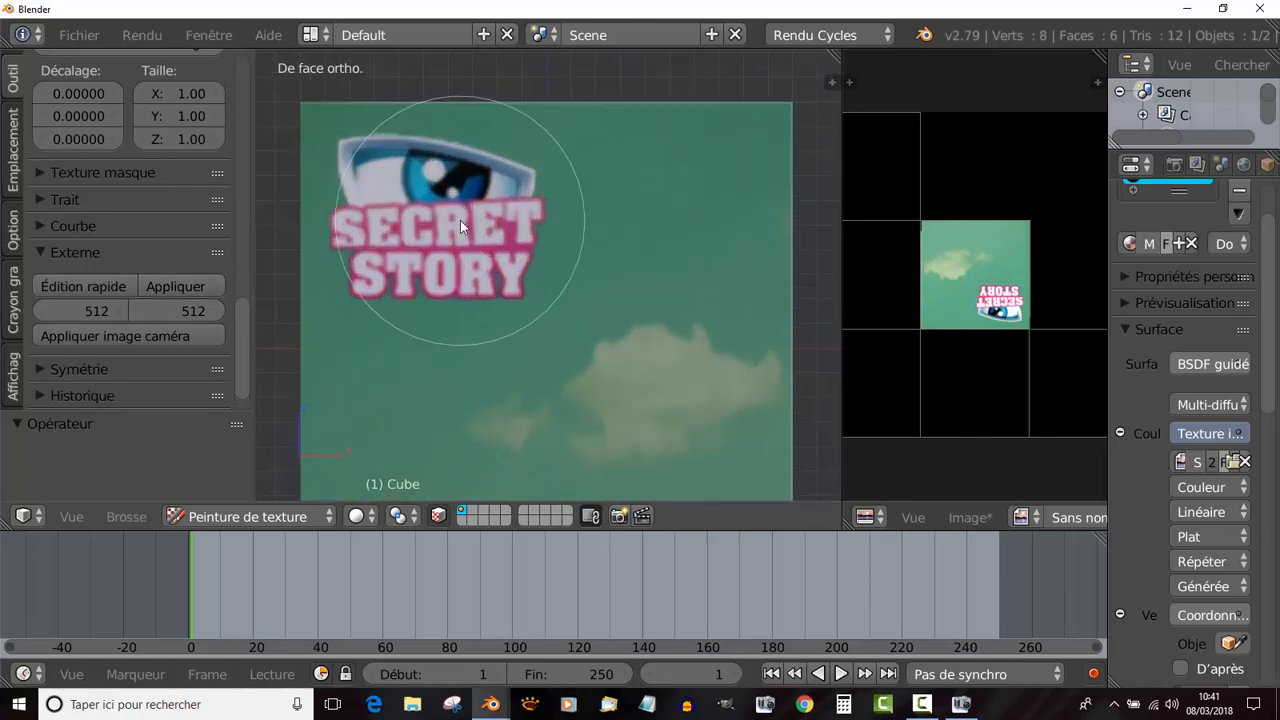
{"action": "scroll", "coordinate": [460, 220], "scroll_direction": "down", "scroll_amount": 2}
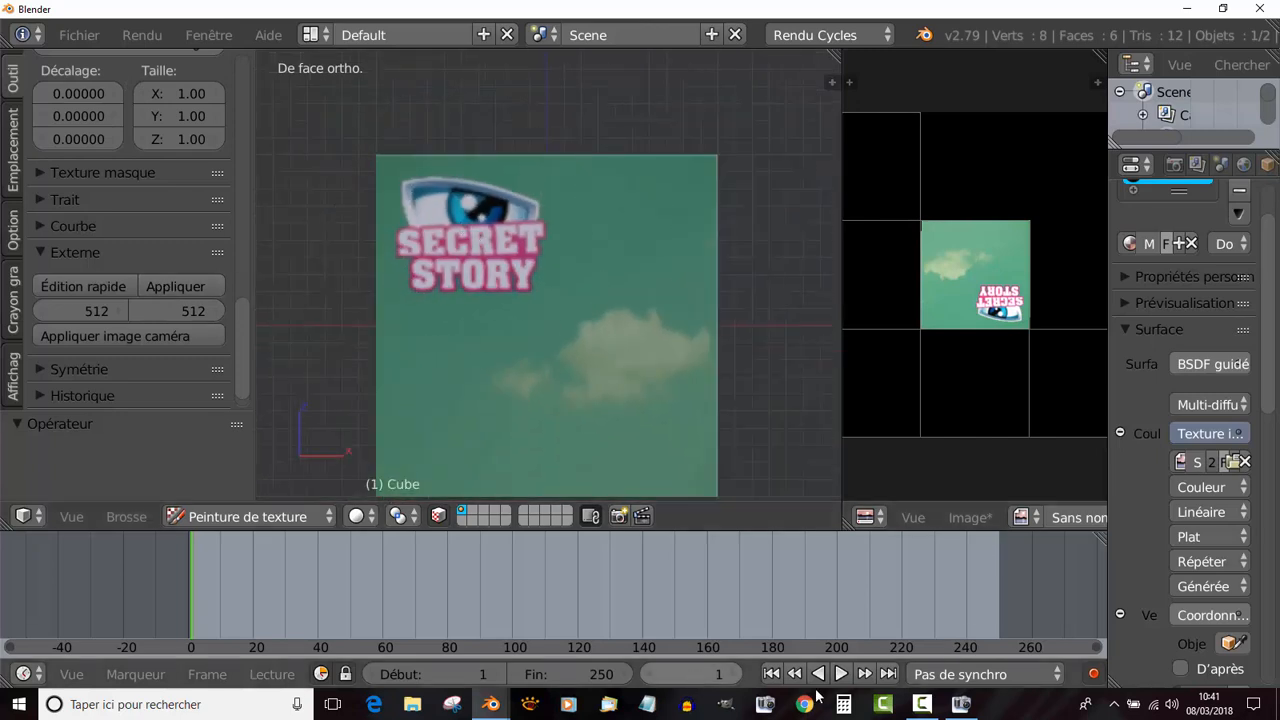
Set the 3D view's shading to rendered.
{"action": "mouse_move", "coordinate": [958, 706]}
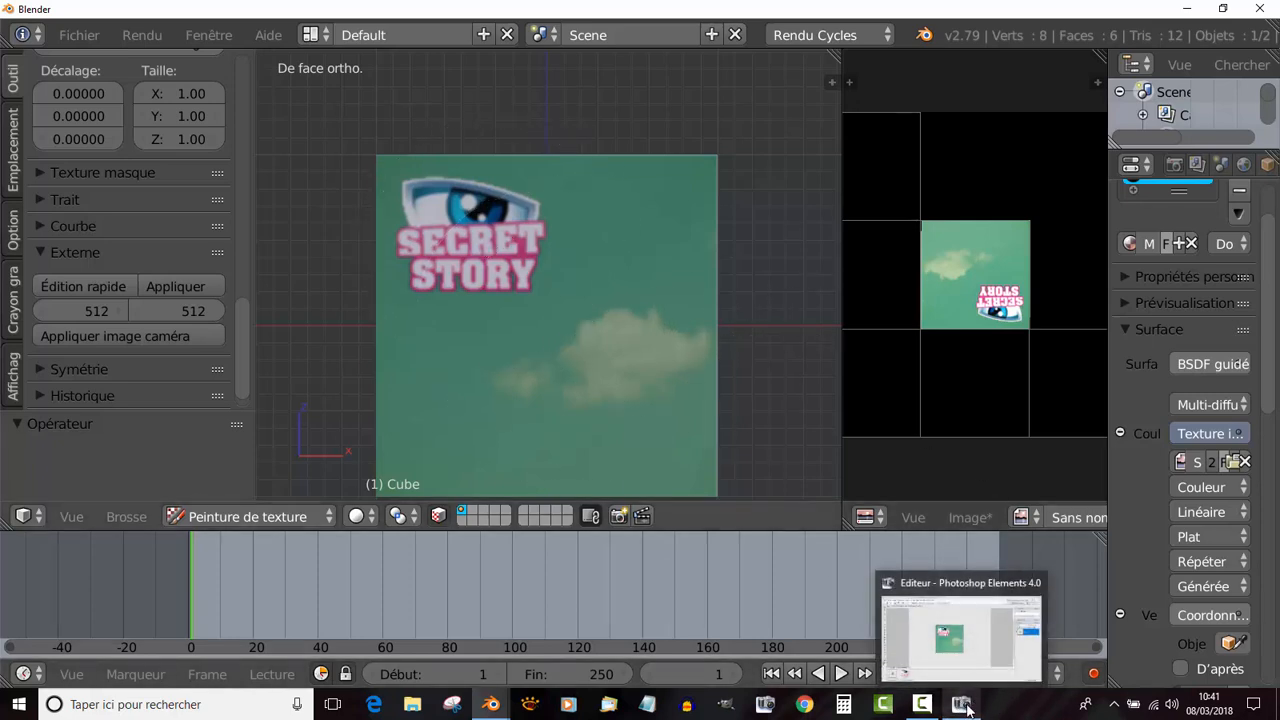
{"action": "left_click", "coordinate": [356, 516]}
{"action": "left_click", "coordinate": [383, 362]}
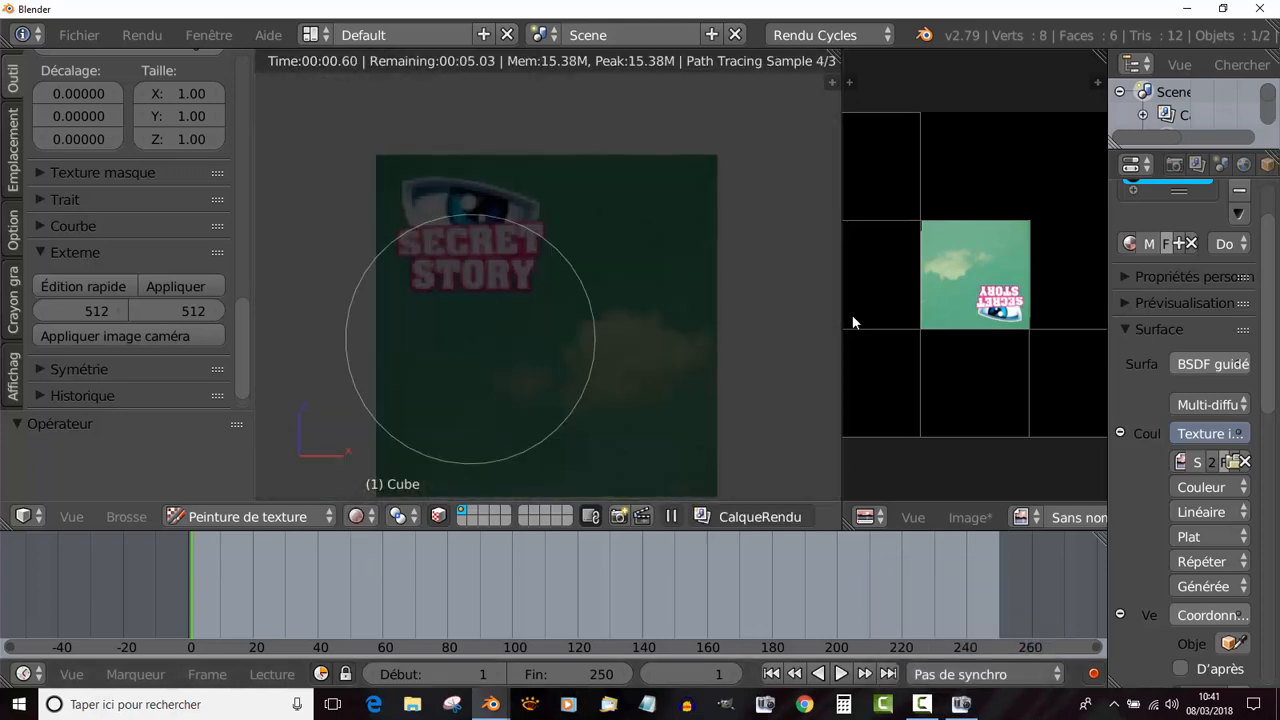
Enable nodes for the World surface and assign a Texture d'environnement to its background color.
{"action": "scroll", "coordinate": [1160, 192], "scroll_direction": "up", "scroll_amount": 3}
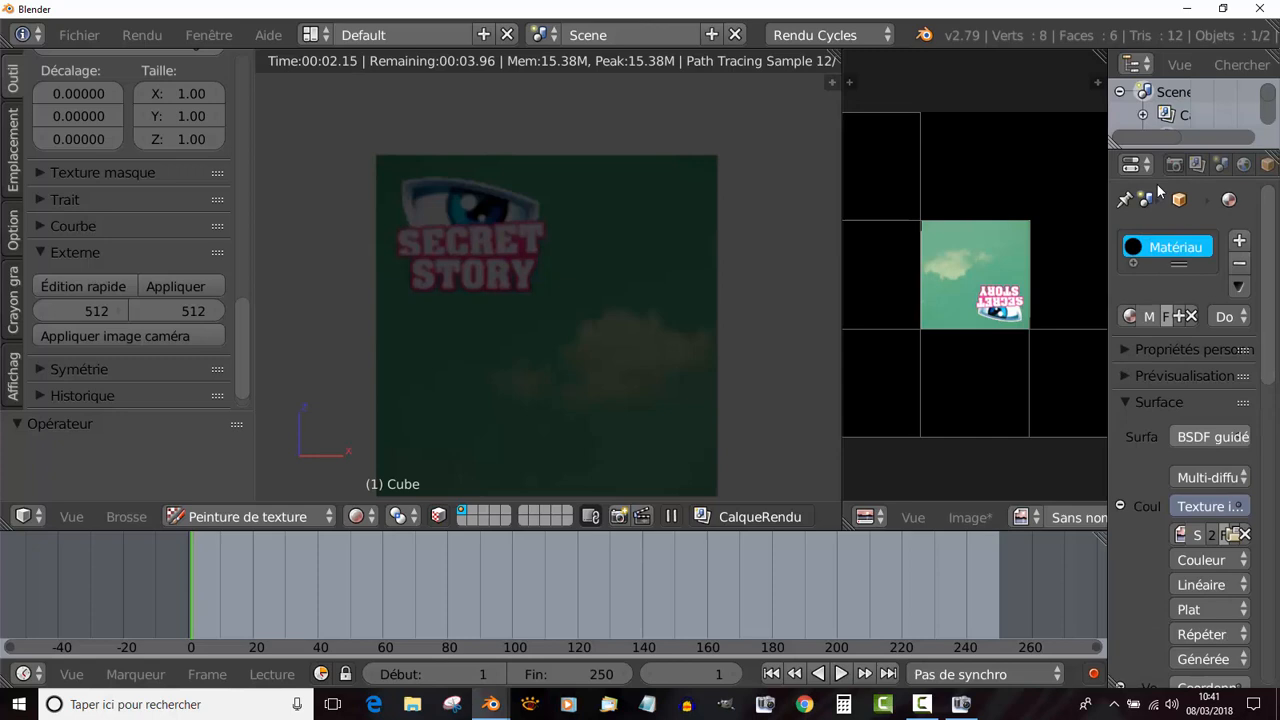
{"action": "left_click", "coordinate": [1243, 165]}
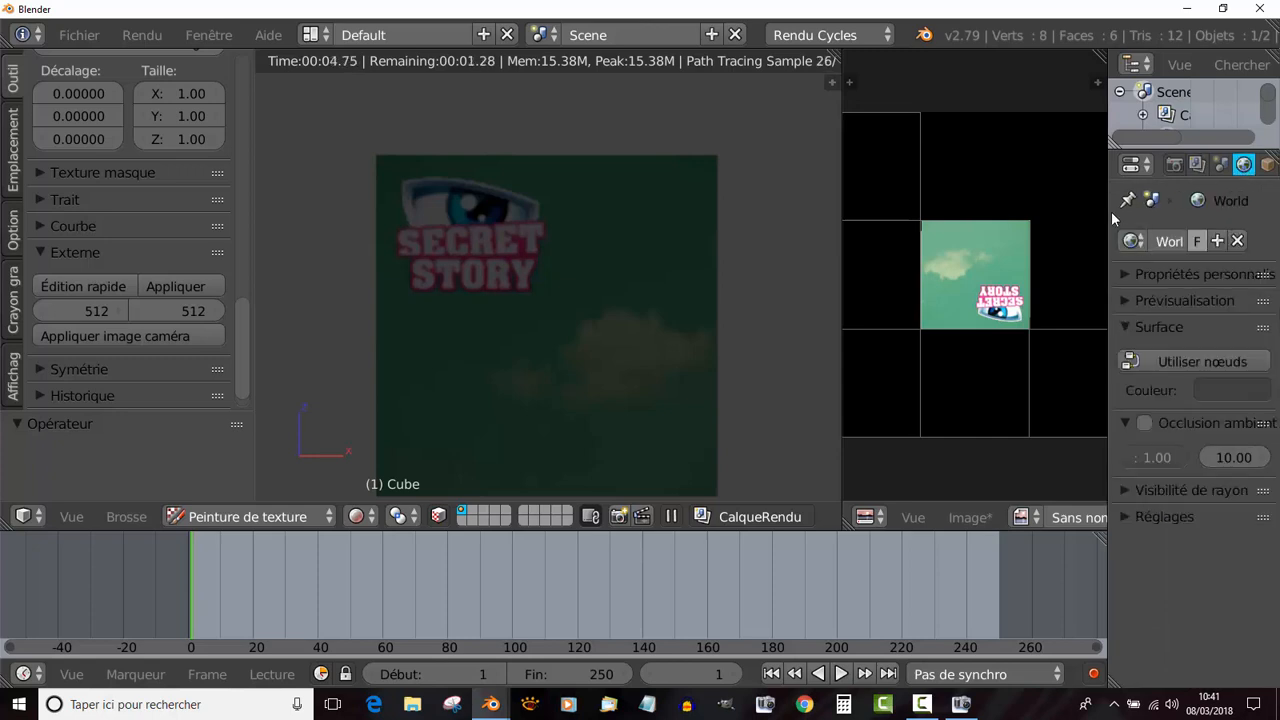
{"action": "left_click_drag", "start_coordinate": [1106, 216], "coordinate": [897, 218]}
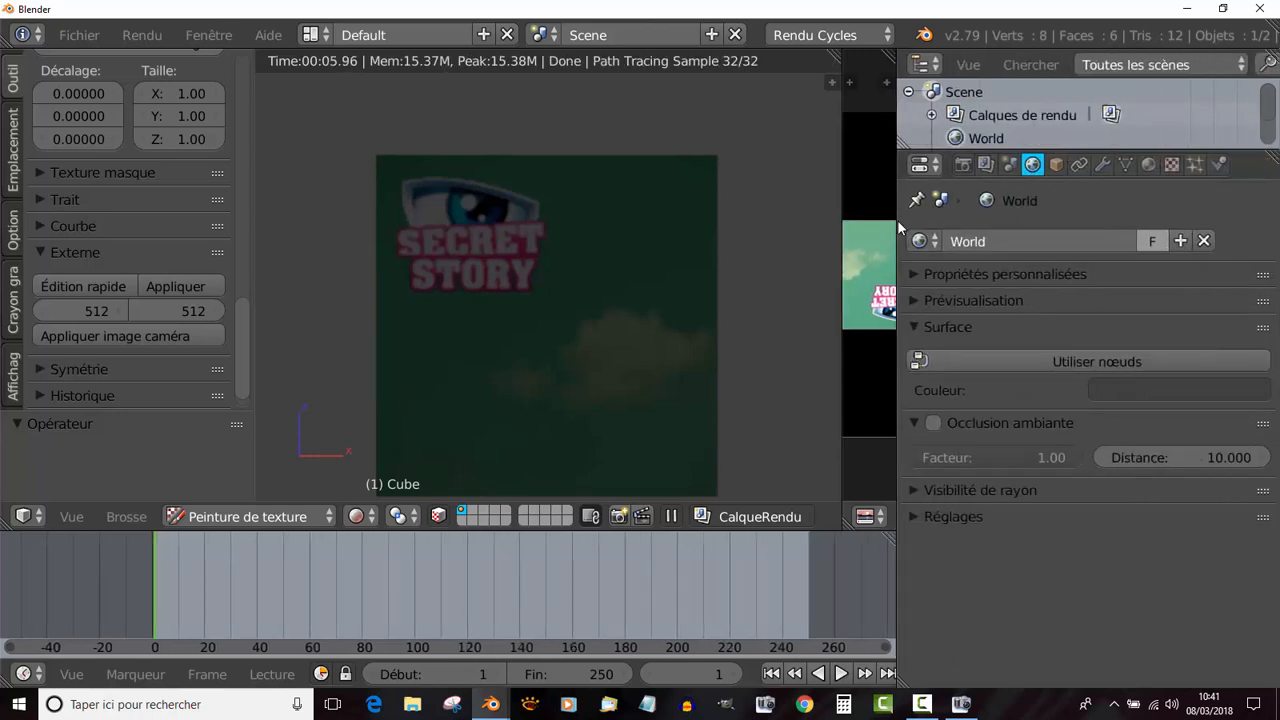
{"action": "left_click", "coordinate": [1178, 364]}
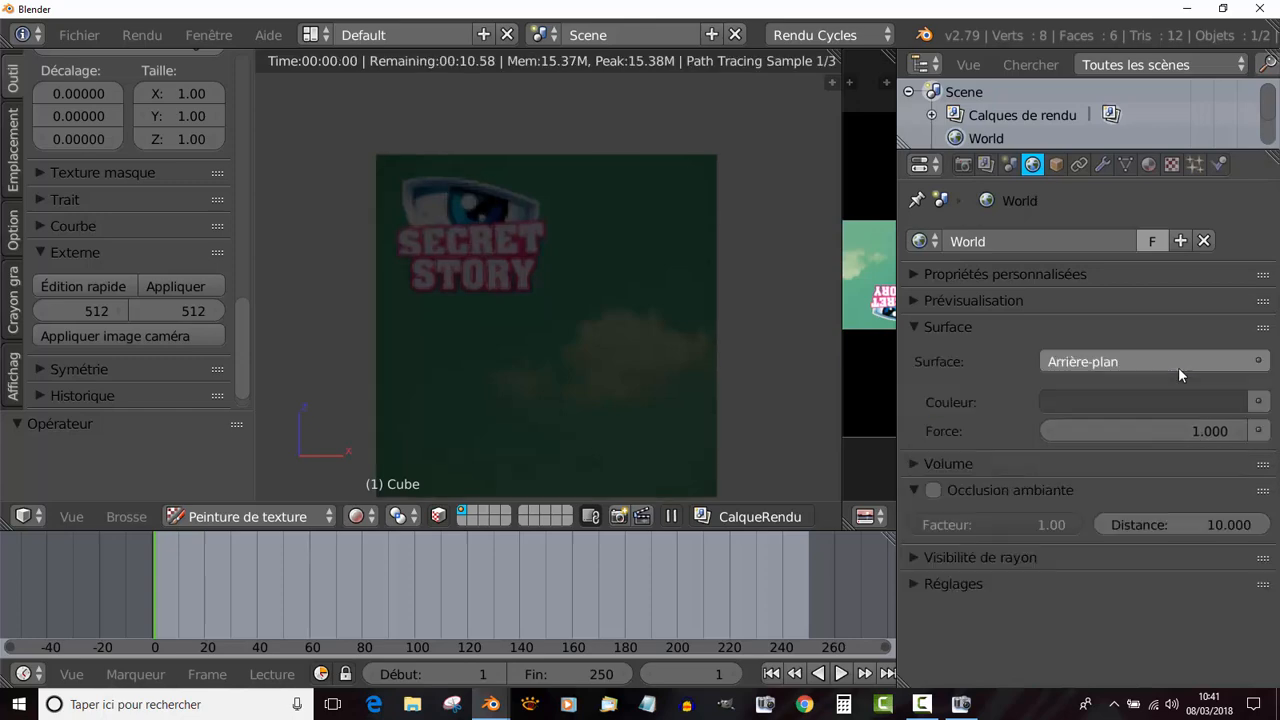
{"action": "left_click", "coordinate": [1261, 402]}
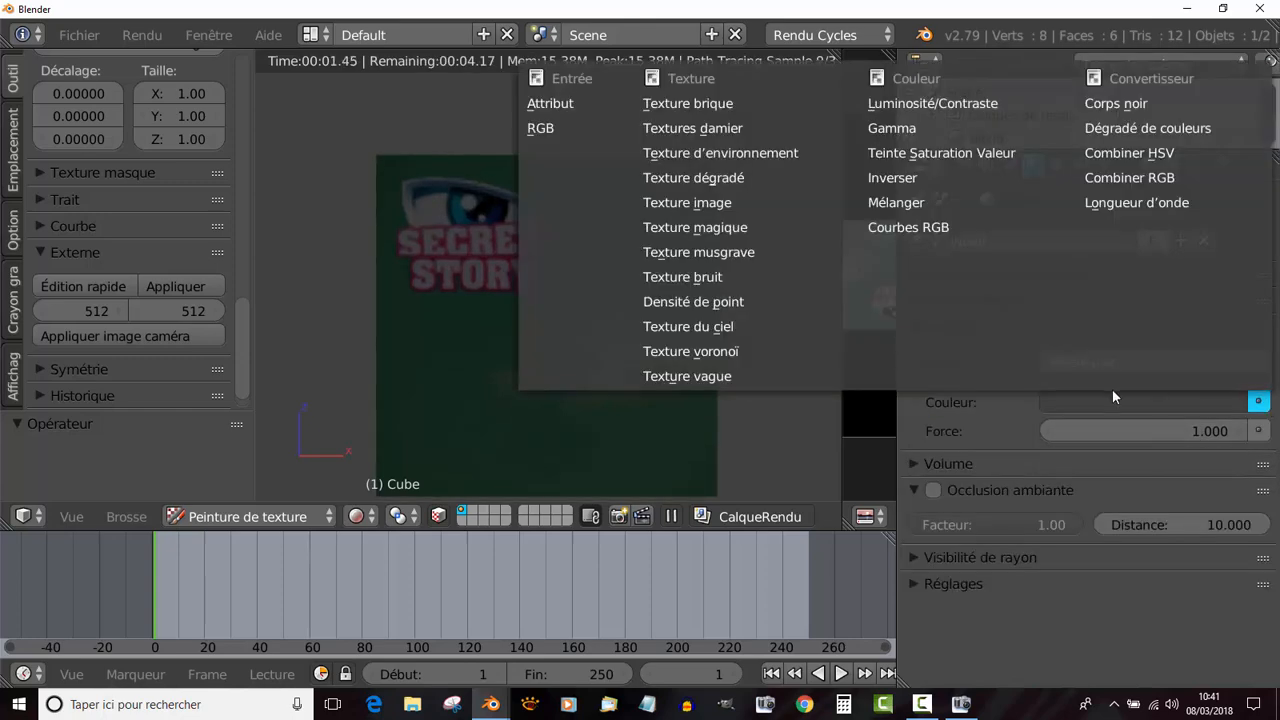
{"action": "left_click", "coordinate": [731, 158]}
Load studio017.hdr from the HDRI Studio folder into the World's environment texture, browsing the files as thumbnails.
{"action": "left_click", "coordinate": [1187, 427]}
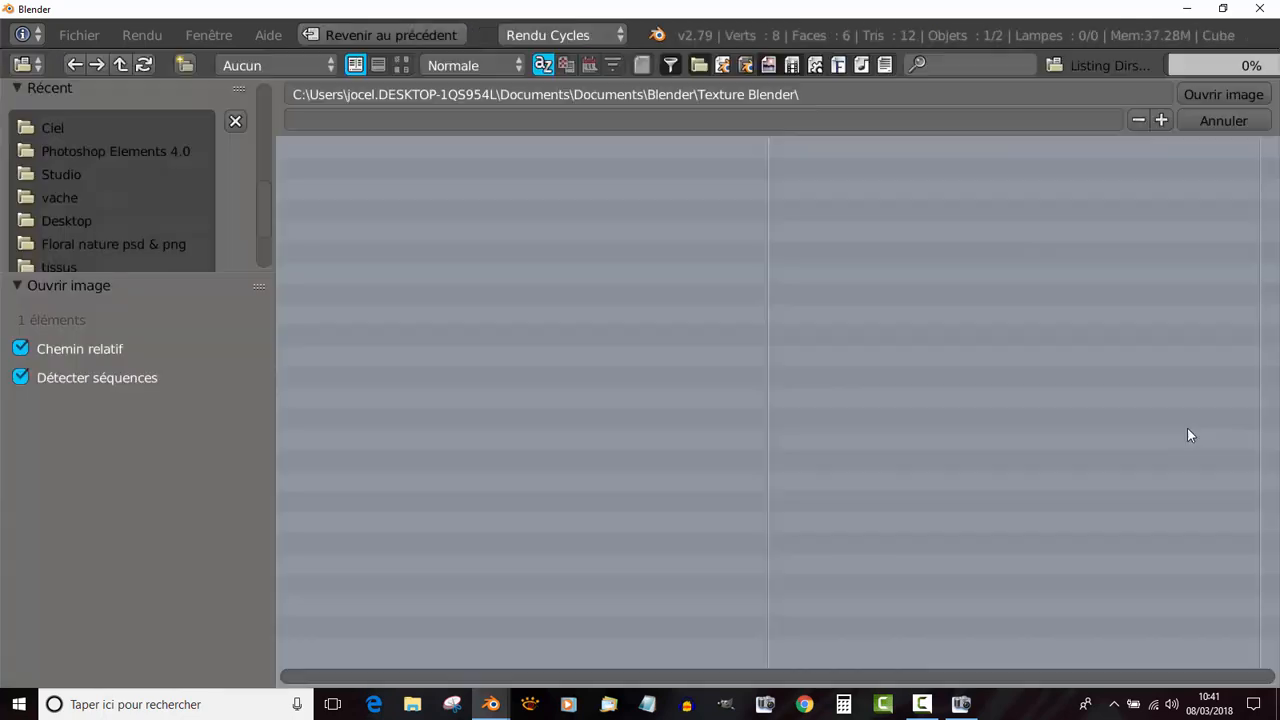
{"action": "left_click", "coordinate": [60, 181]}
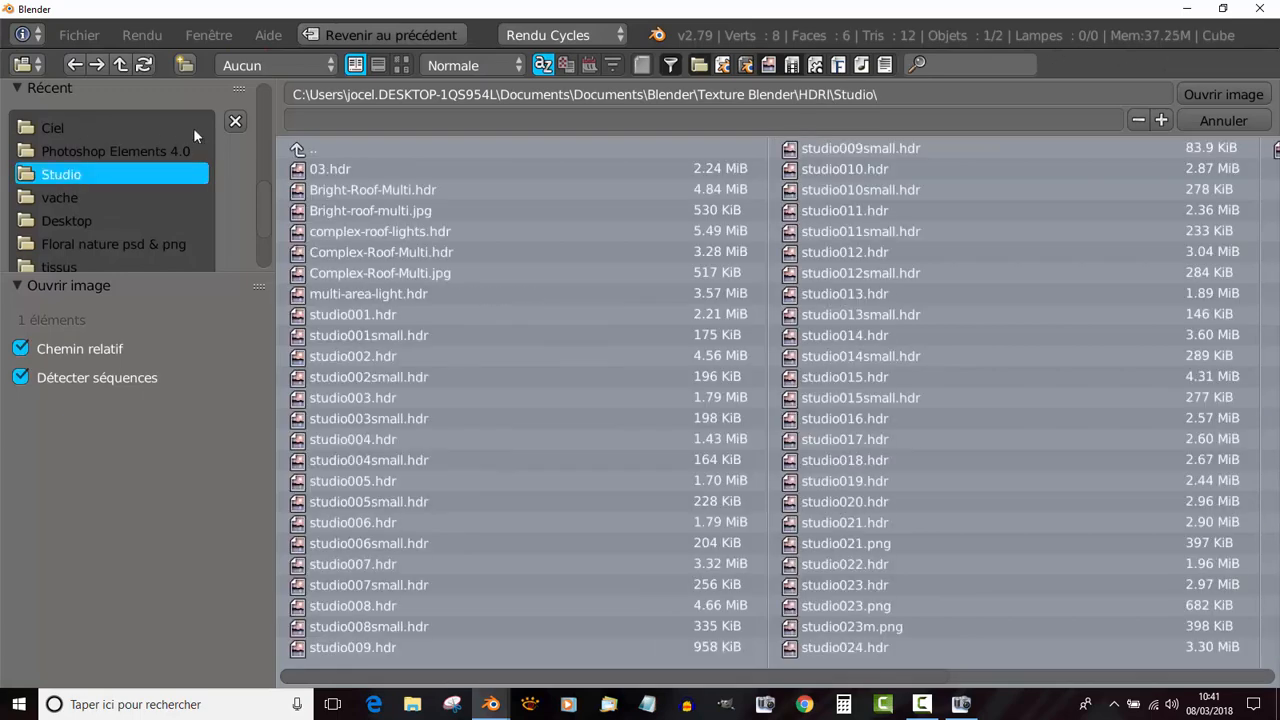
{"action": "left_click", "coordinate": [400, 66]}
{"action": "scroll", "coordinate": [1081, 529], "scroll_direction": "down", "scroll_amount": 10}
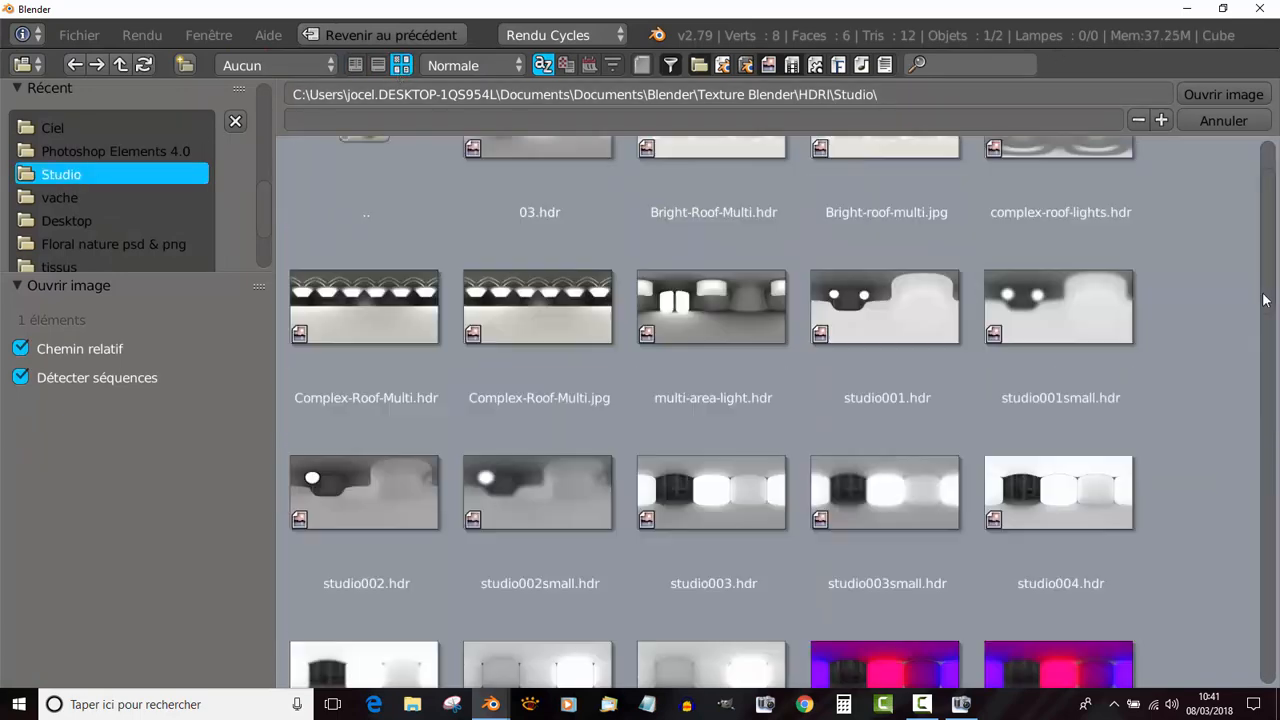
{"action": "scroll", "coordinate": [1071, 540], "scroll_direction": "down", "scroll_amount": 3}
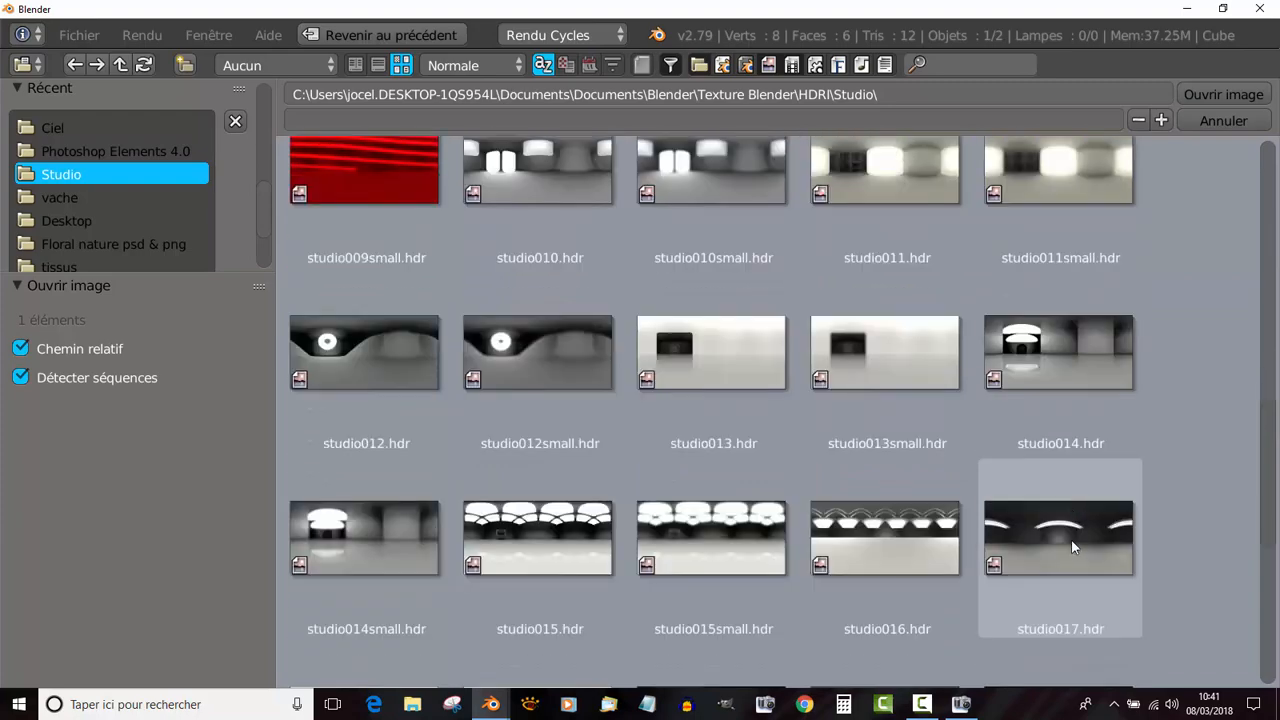
{"action": "left_click", "coordinate": [1071, 540]}
{"action": "left_click", "coordinate": [1210, 93]}
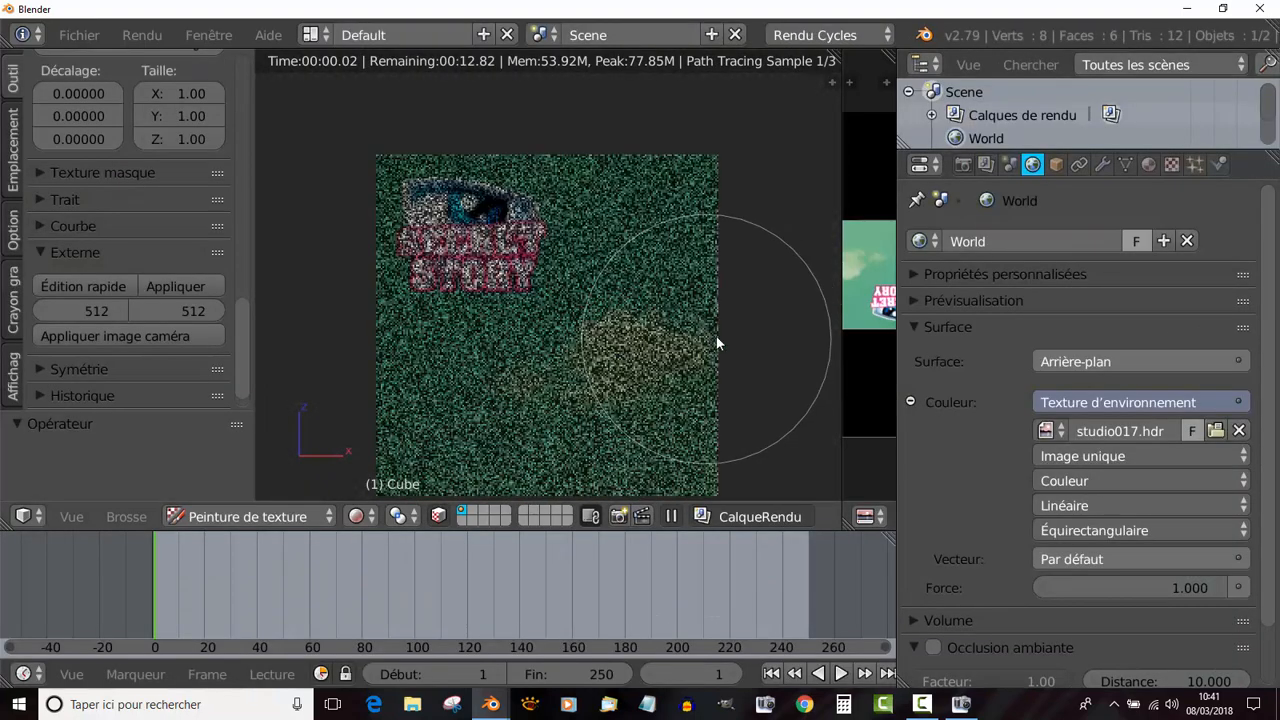
Set the World surface strength (Force) to 10.
{"action": "scroll", "coordinate": [1073, 577], "scroll_direction": "down", "scroll_amount": 2}
{"action": "left_click_drag", "start_coordinate": [1107, 517], "coordinate": [1190, 517]}
{"action": "scroll", "coordinate": [628, 364], "scroll_direction": "up", "scroll_amount": 2}
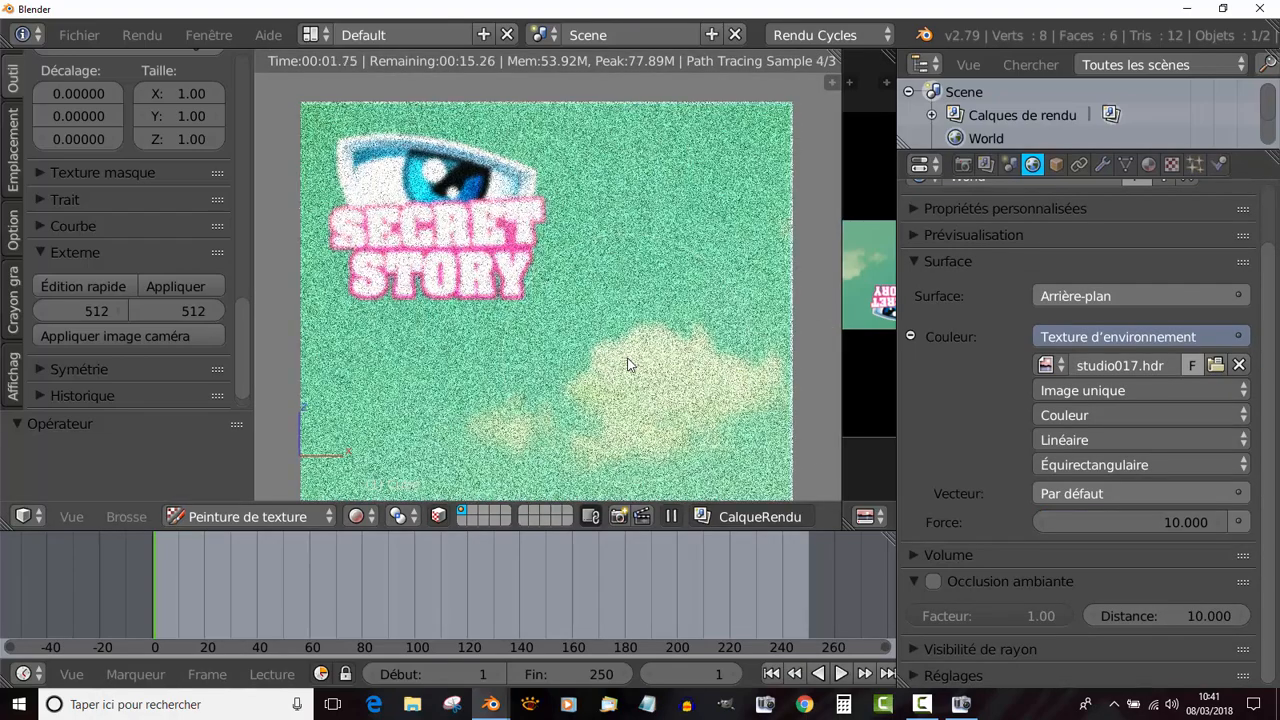
Switch to Photoshop Elements and open the 1562_render_lamborghini image from the Logo PNG folder.
{"action": "left_click", "coordinate": [960, 705]}
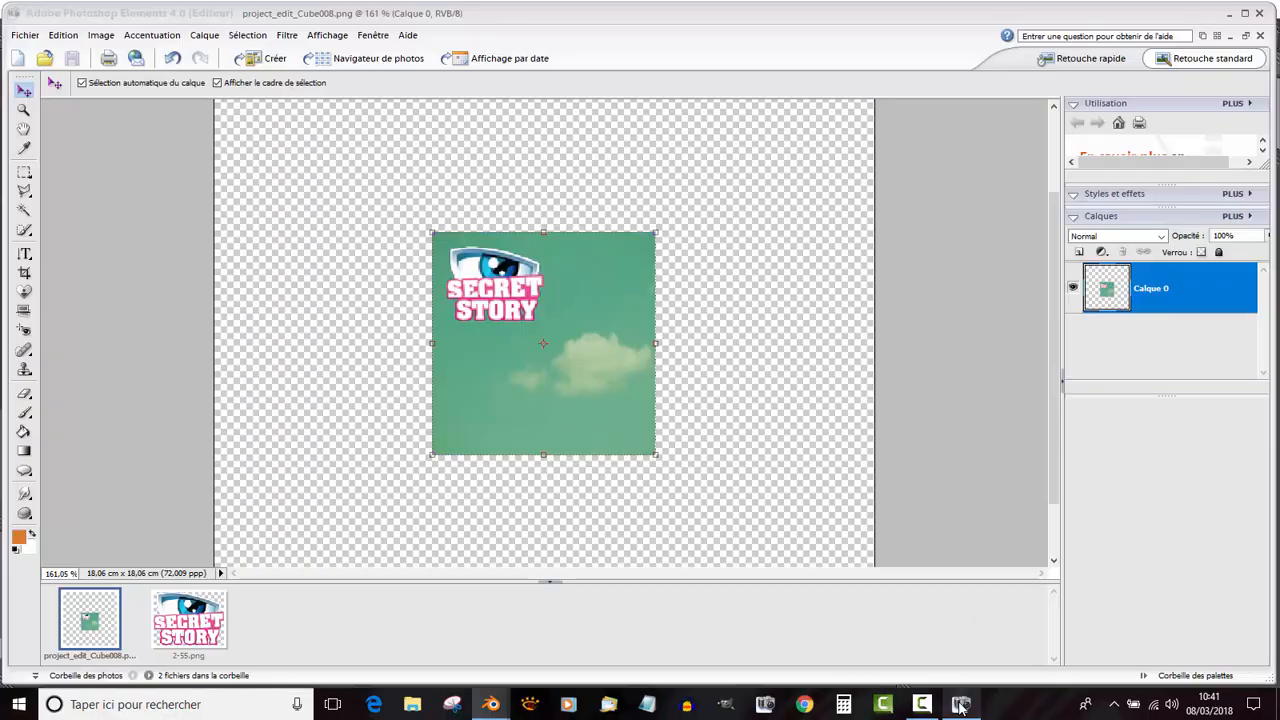
{"action": "scroll", "coordinate": [484, 250], "scroll_direction": "up", "scroll_amount": 2, "text": "alt"}
{"action": "scroll", "coordinate": [484, 250], "scroll_direction": "up", "scroll_amount": 2, "text": "alt"}
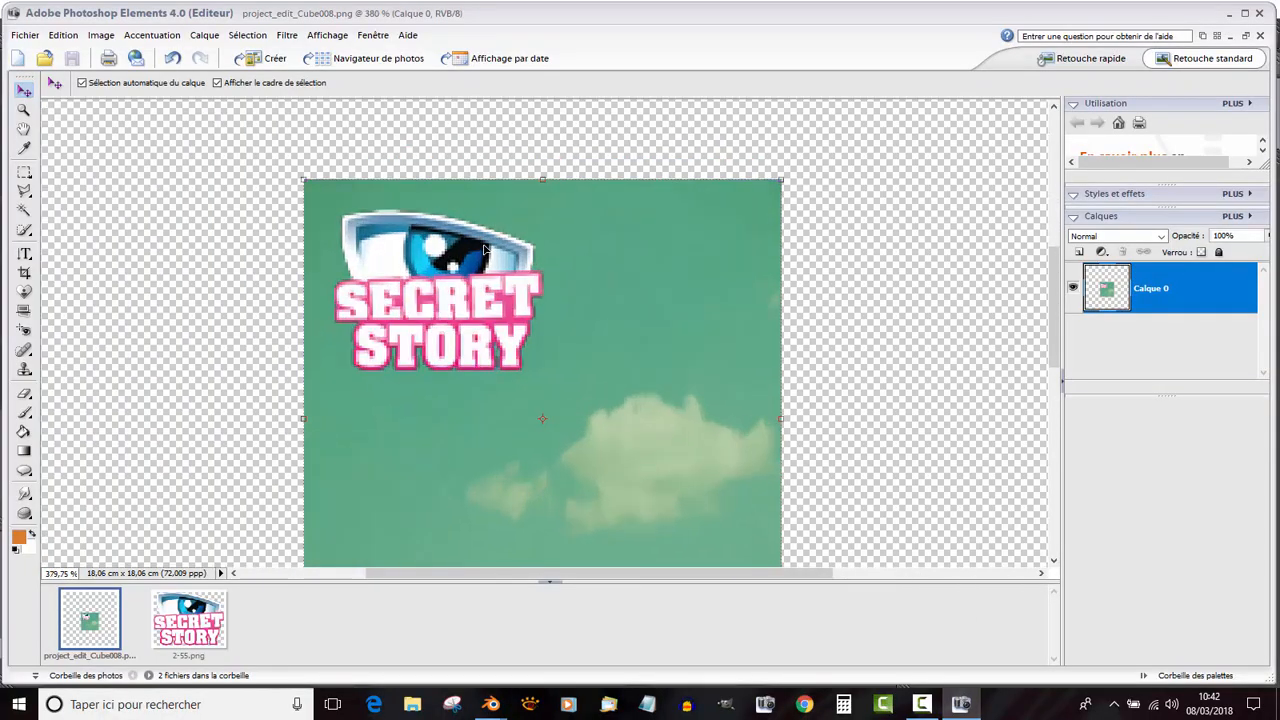
{"action": "scroll", "coordinate": [456, 287], "scroll_direction": "down", "scroll_amount": 3, "text": "alt"}
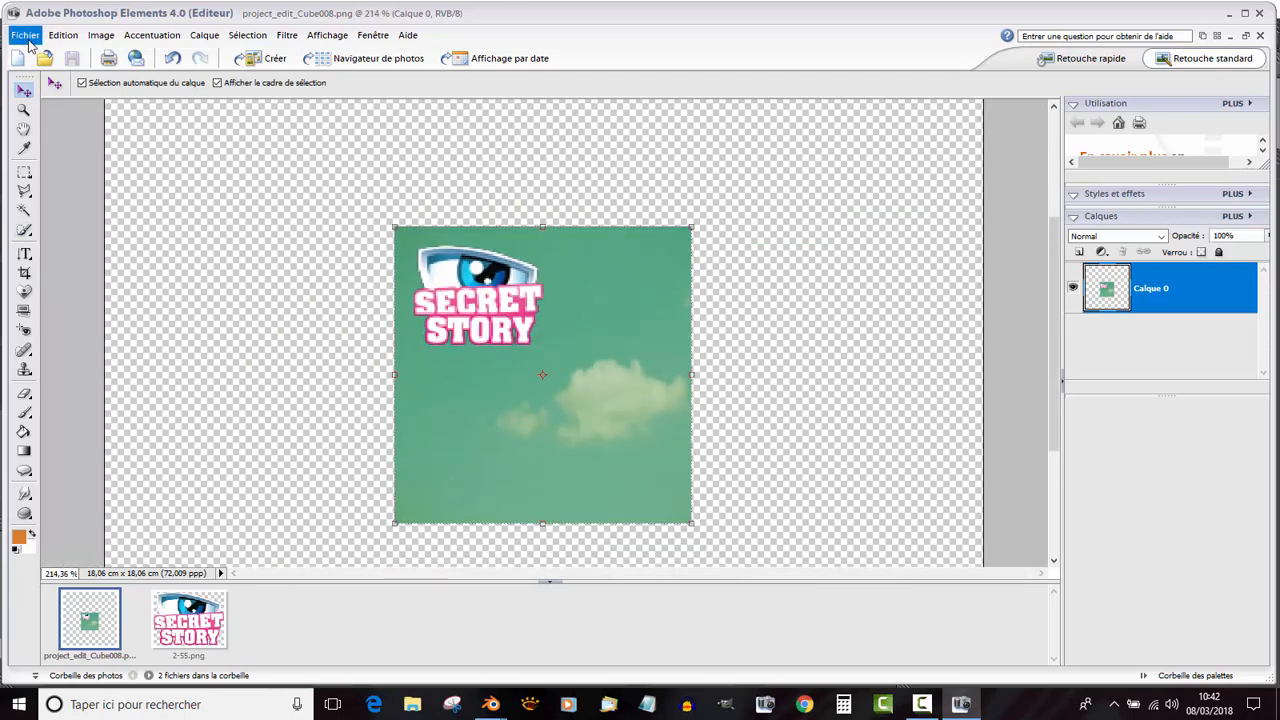
{"action": "left_click", "coordinate": [32, 38]}
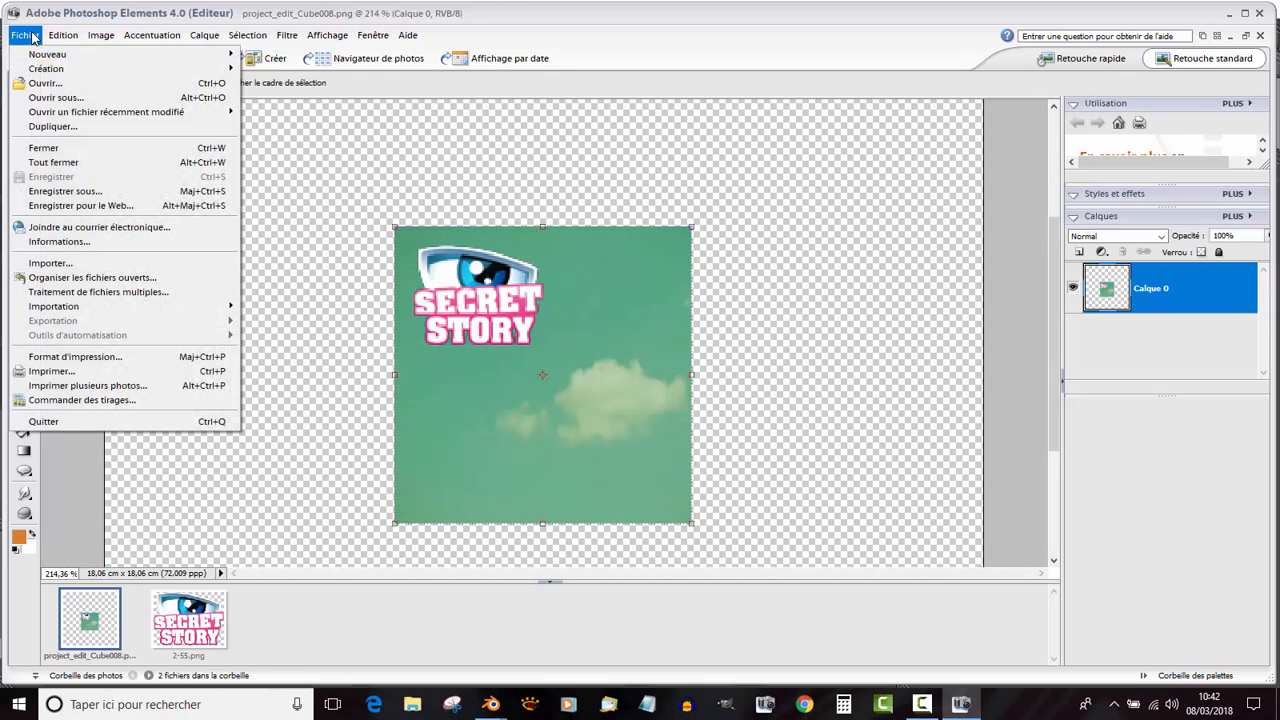
{"action": "left_click", "coordinate": [42, 84]}
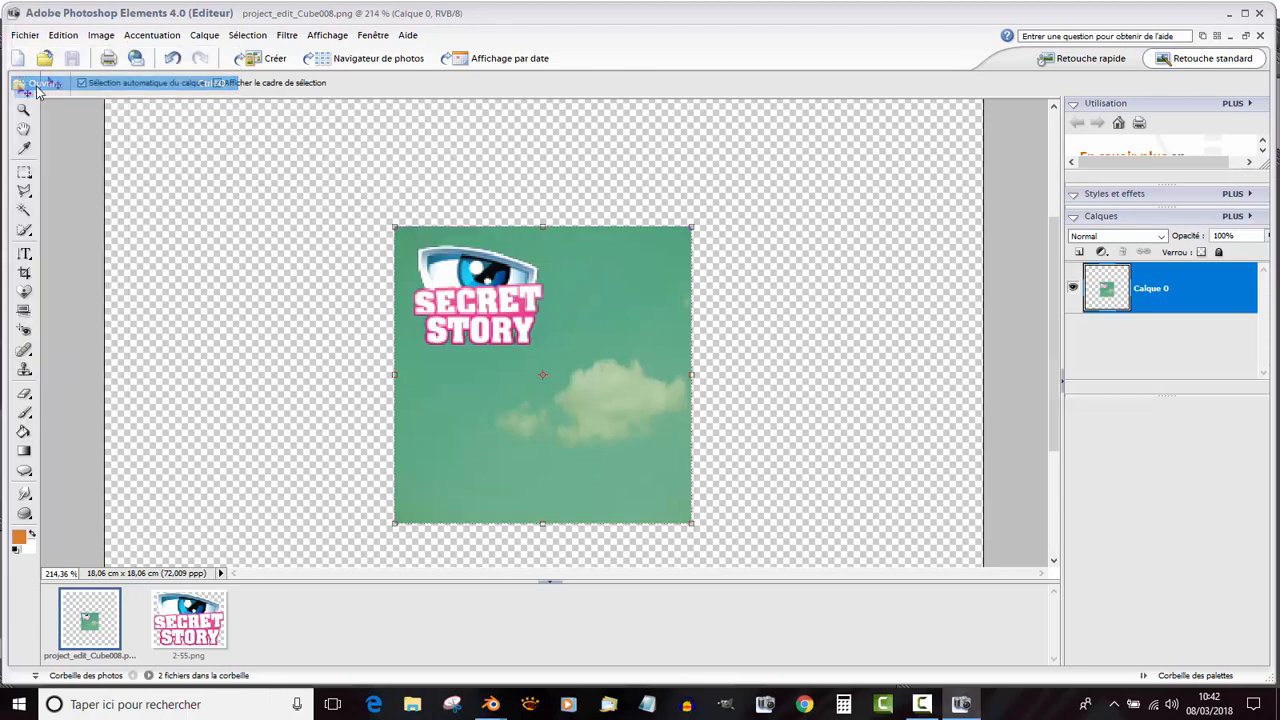
{"action": "left_click", "coordinate": [628, 280]}
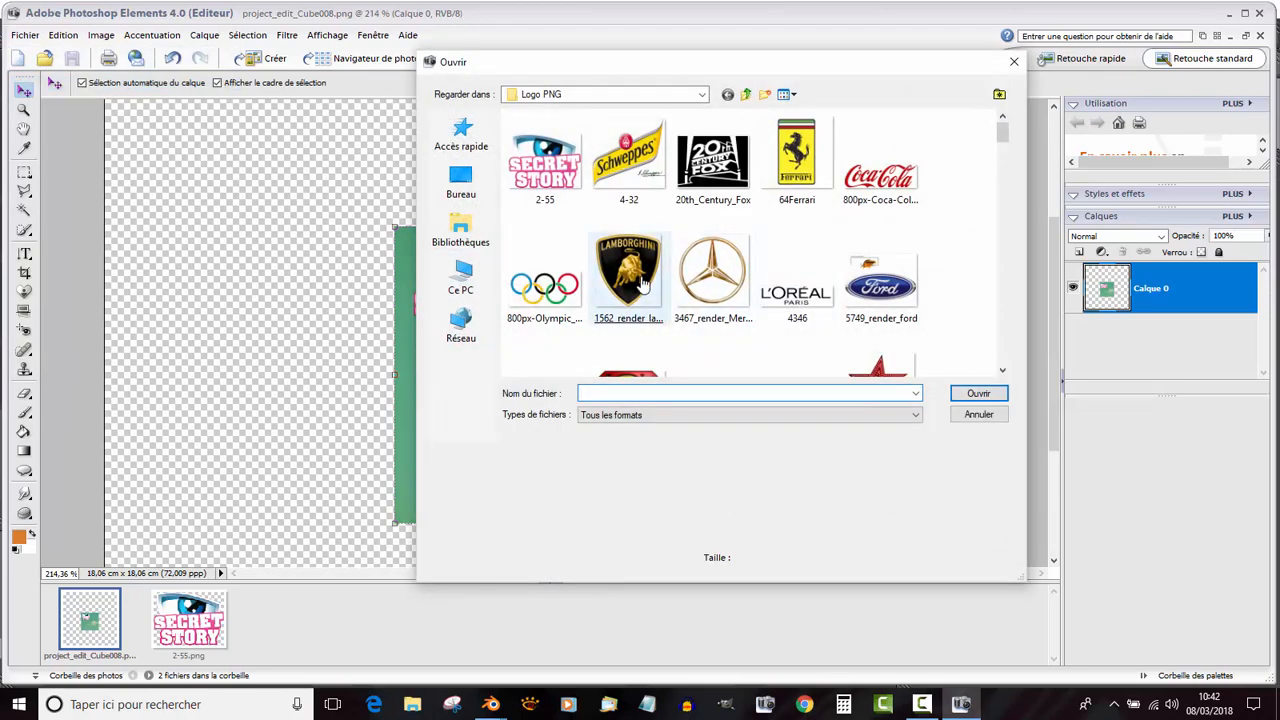
{"action": "double_click", "coordinate": [640, 285]}
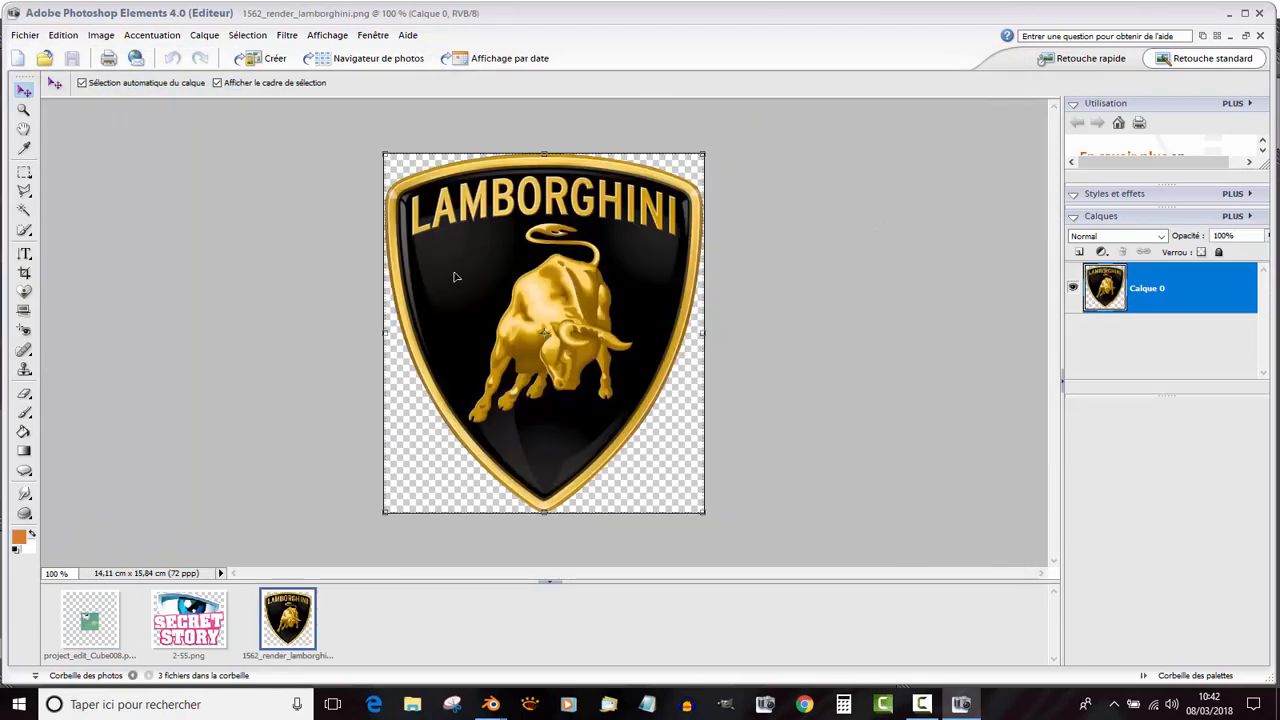
Select the whole Lamborghini logo with the rectangular marquee, copy it and paste it into project_edit_Cube008.png.
{"action": "left_click", "coordinate": [24, 172]}
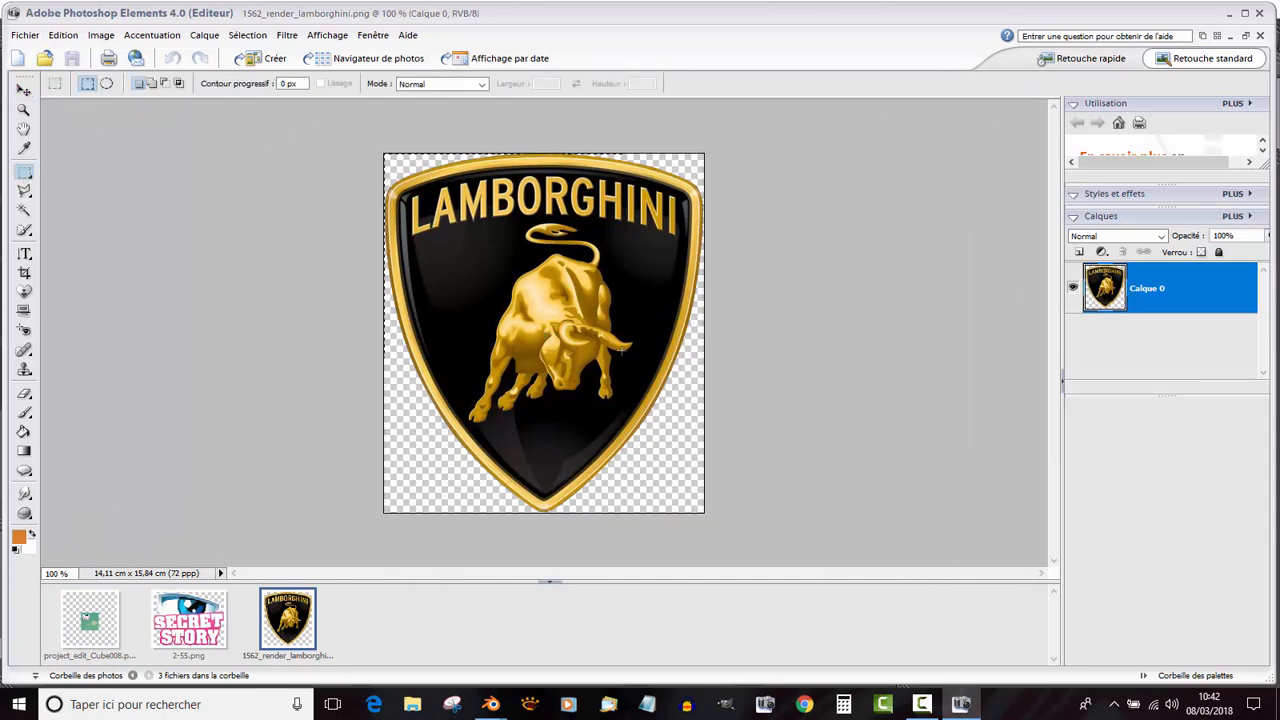
{"action": "left_click", "coordinate": [76, 38]}
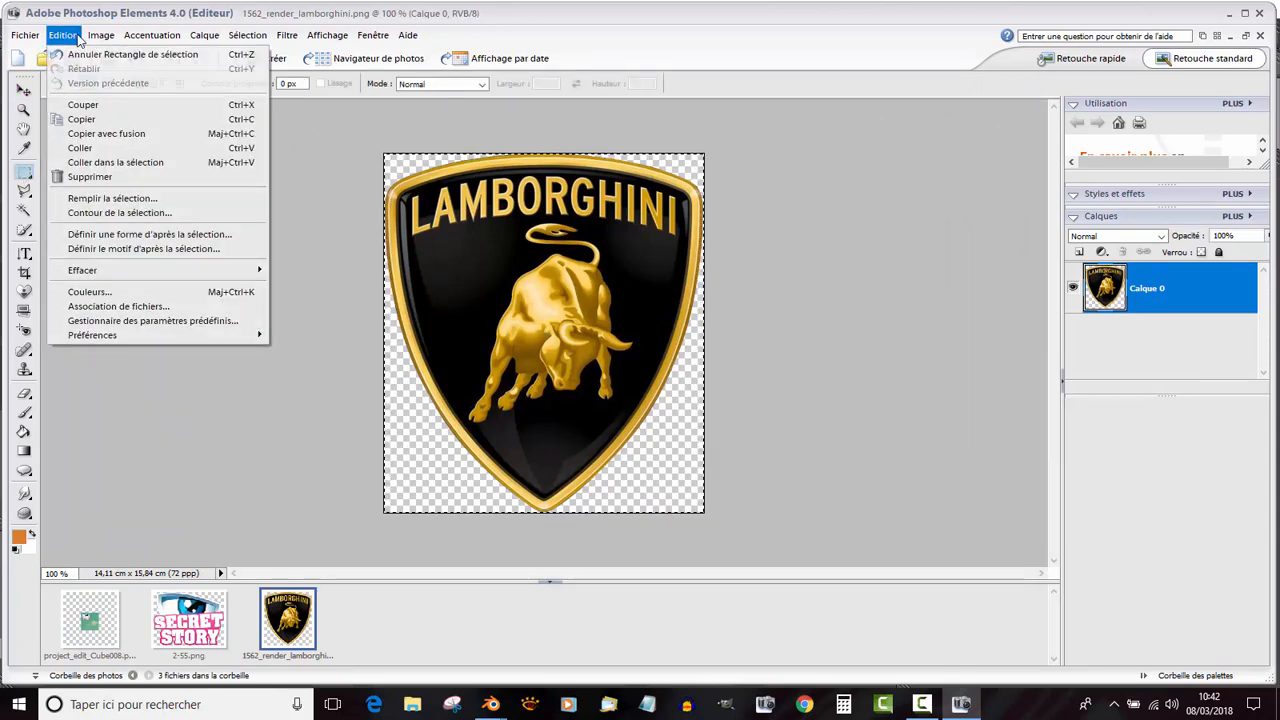
{"action": "left_click", "coordinate": [90, 120]}
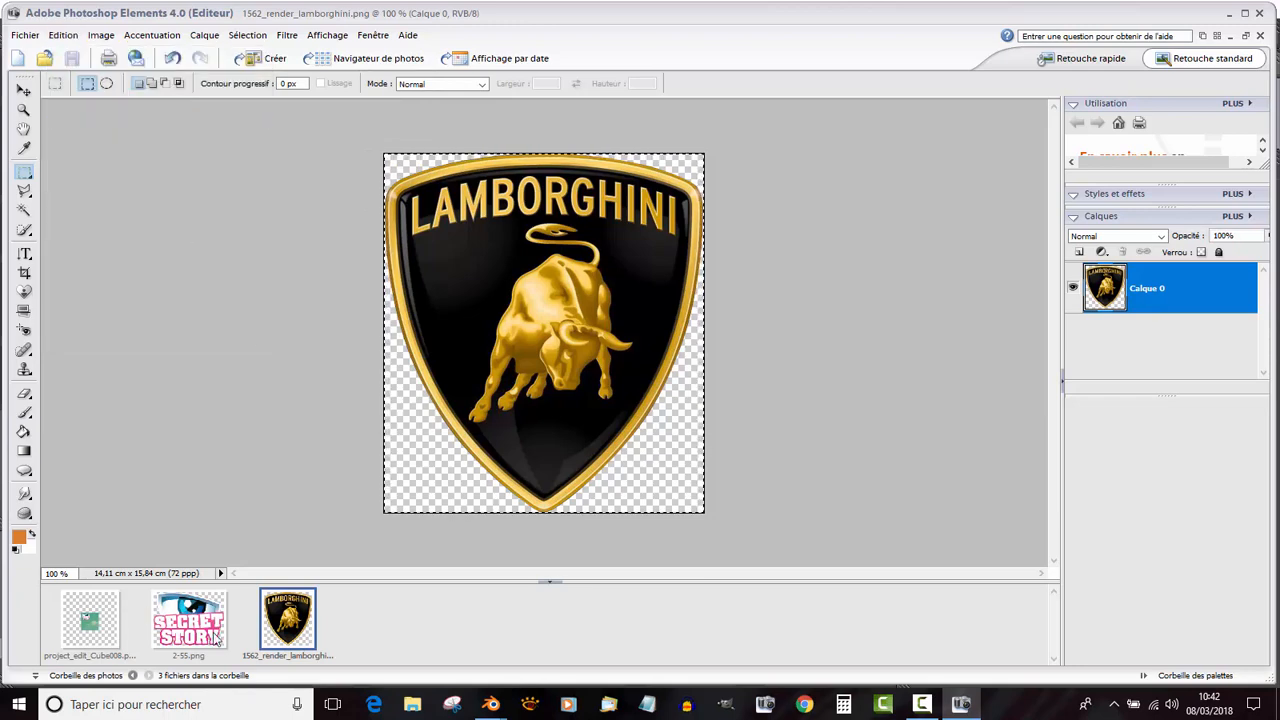
{"action": "left_click", "coordinate": [90, 620]}
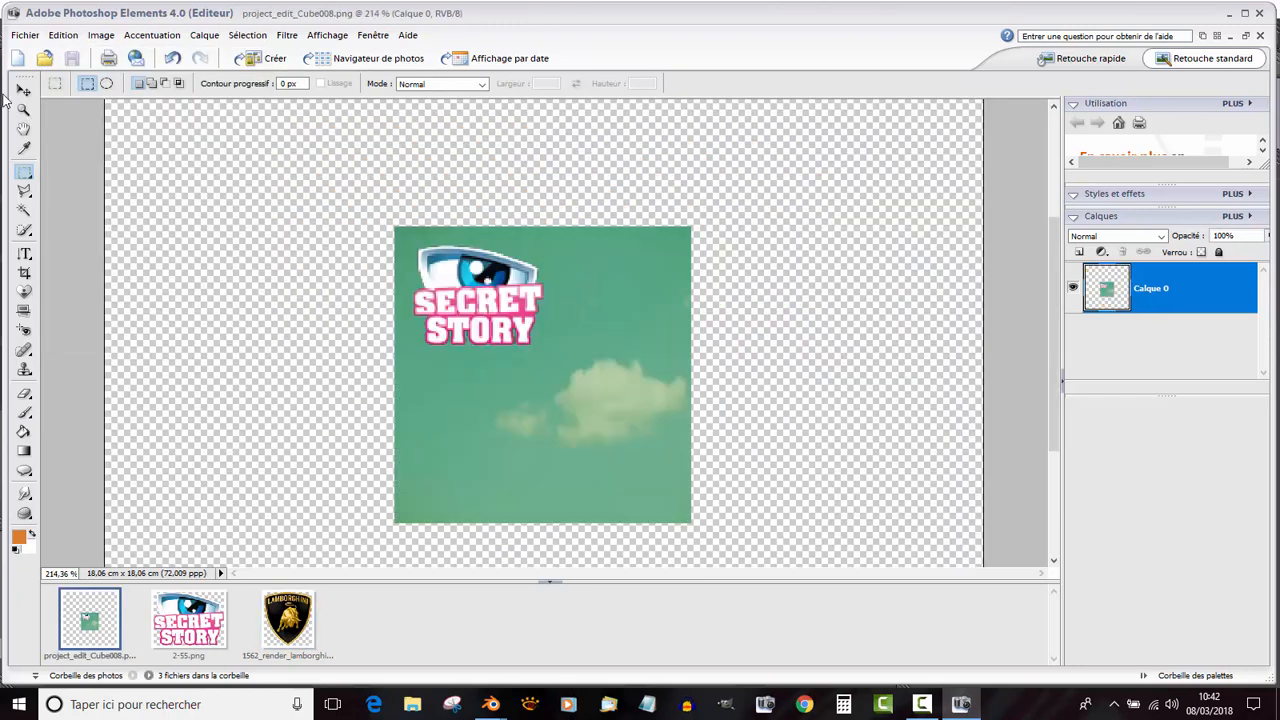
{"action": "left_click", "coordinate": [63, 35]}
{"action": "left_click", "coordinate": [80, 147]}
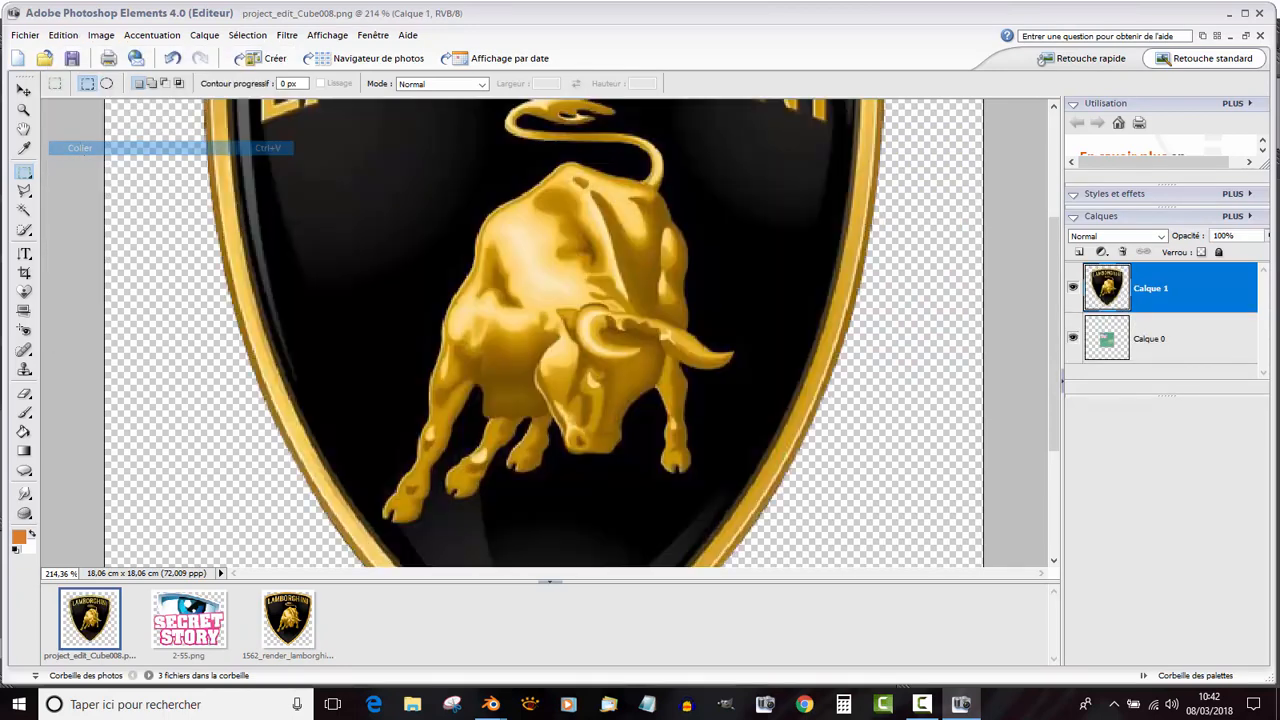
Scale the pasted Lamborghini logo to about -14.8% width and 14.6% height over the green face's cloud, and validate the transformation.
{"action": "scroll", "coordinate": [277, 246], "scroll_direction": "down", "scroll_amount": 8}
{"action": "left_click", "coordinate": [25, 90]}
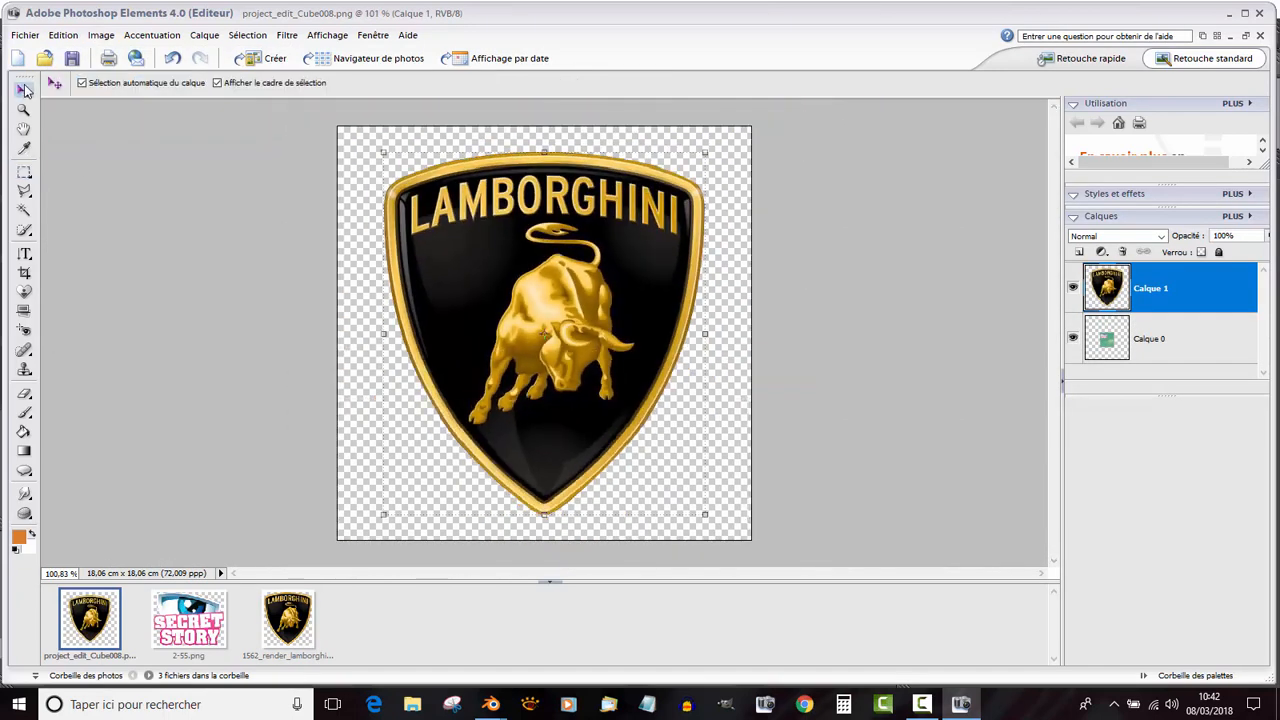
{"action": "left_click", "coordinate": [705, 156]}
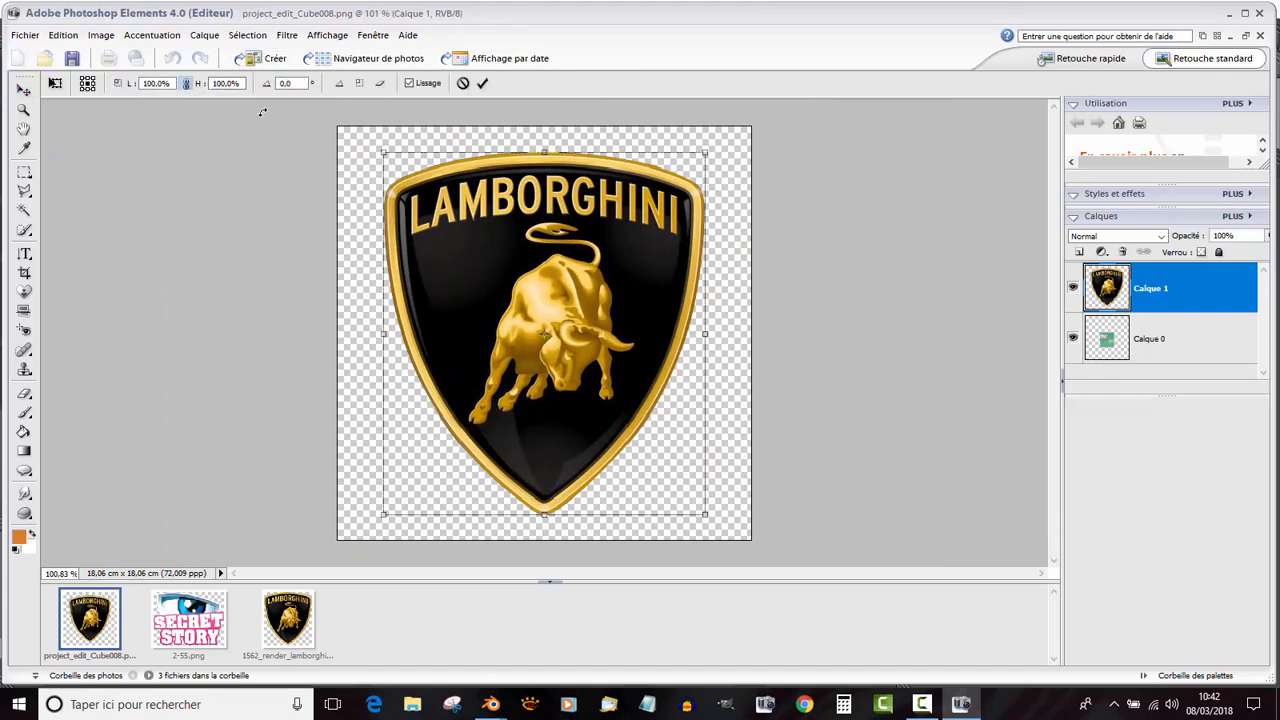
{"action": "left_click_drag", "start_coordinate": [697, 159], "coordinate": [492, 362]}
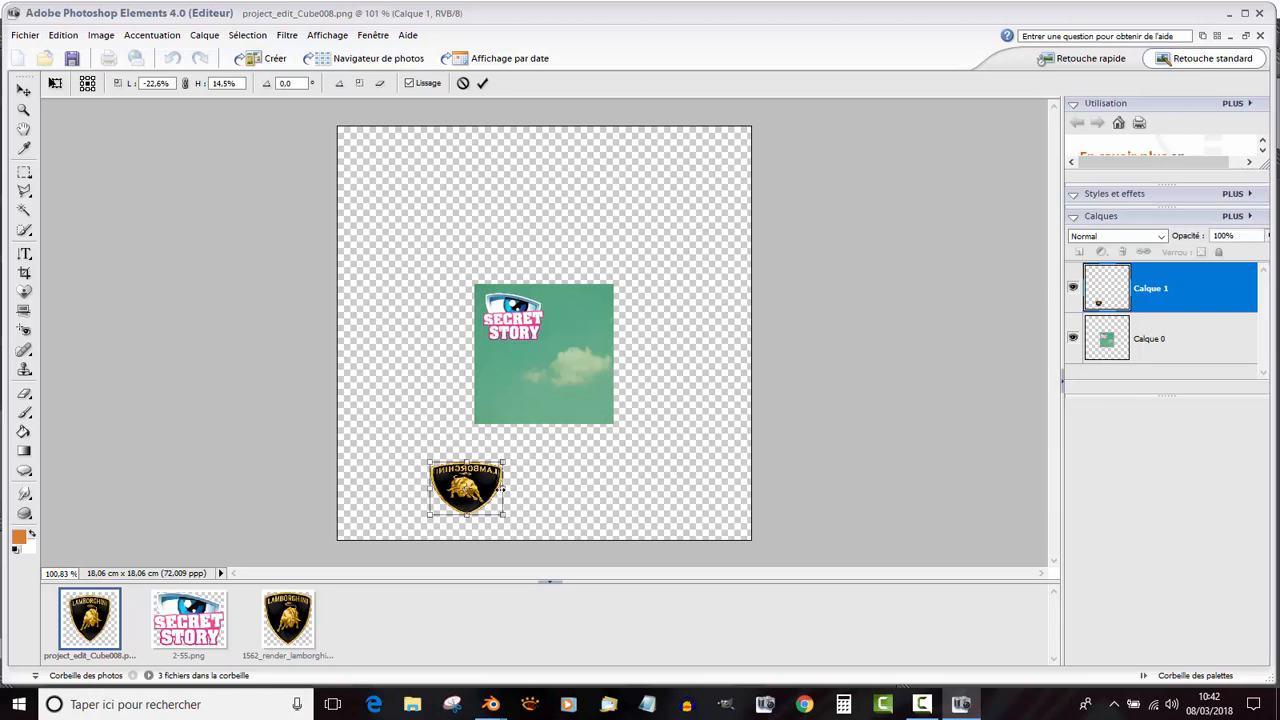
{"action": "left_click_drag", "start_coordinate": [502, 488], "coordinate": [566, 388]}
{"action": "scroll", "coordinate": [566, 390], "scroll_direction": "up", "scroll_amount": 5, "text": "alt"}
{"action": "scroll", "coordinate": [588, 358], "scroll_direction": "up", "scroll_amount": 4, "text": "alt"}
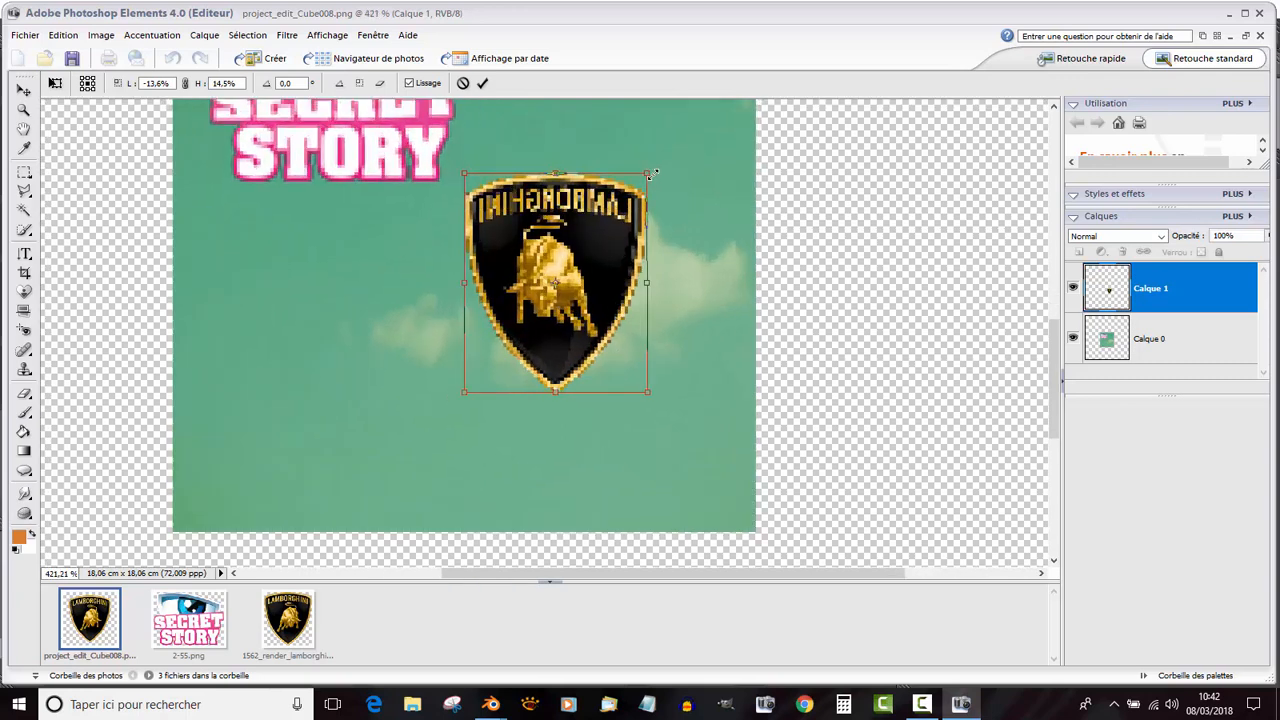
{"action": "left_click_drag", "start_coordinate": [649, 174], "coordinate": [663, 172]}
{"action": "scroll", "coordinate": [572, 240], "scroll_direction": "down", "scroll_amount": 2, "text": "alt"}
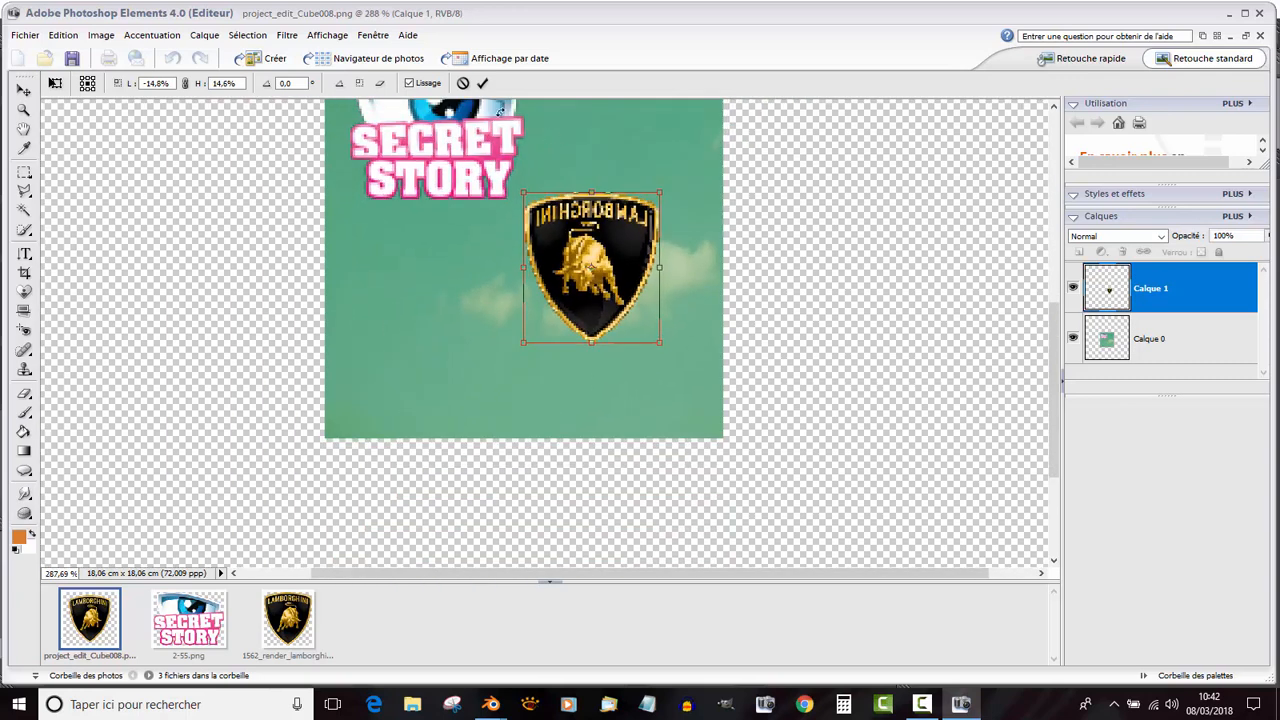
{"action": "left_click", "coordinate": [486, 83]}
Move the Lamborghini logo slightly lower on the green face, and merge the visible layers.
{"action": "scroll", "coordinate": [554, 211], "scroll_direction": "up", "scroll_amount": 3, "text": "alt"}
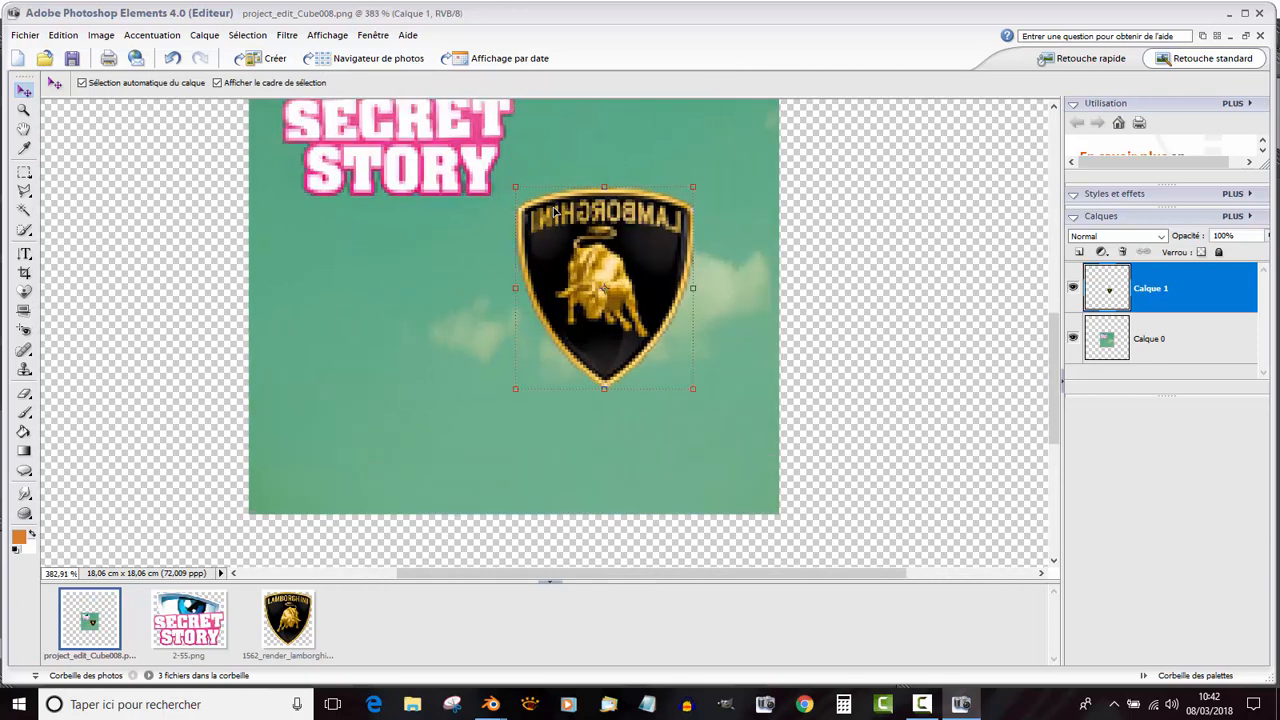
{"action": "scroll", "coordinate": [555, 212], "scroll_direction": "down", "scroll_amount": 2, "text": "alt"}
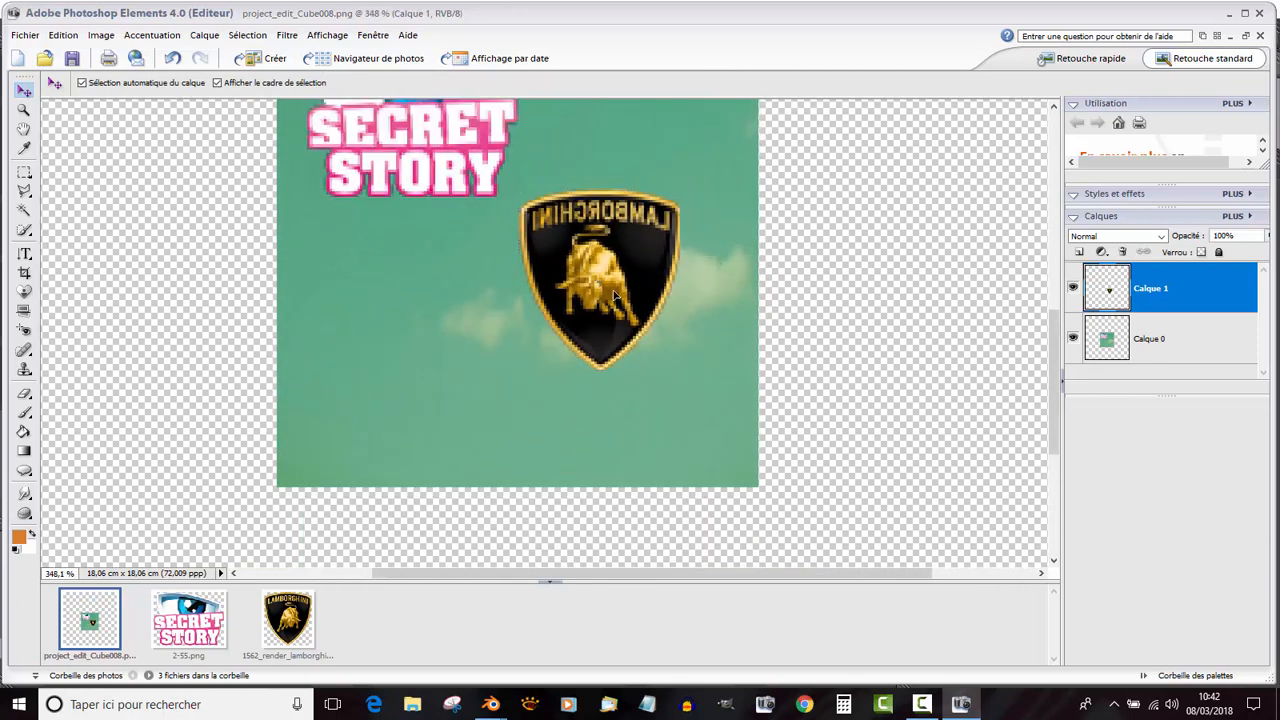
{"action": "left_click_drag", "start_coordinate": [614, 297], "coordinate": [610, 346]}
{"action": "scroll", "coordinate": [495, 368], "scroll_direction": "down", "scroll_amount": 1, "text": "alt"}
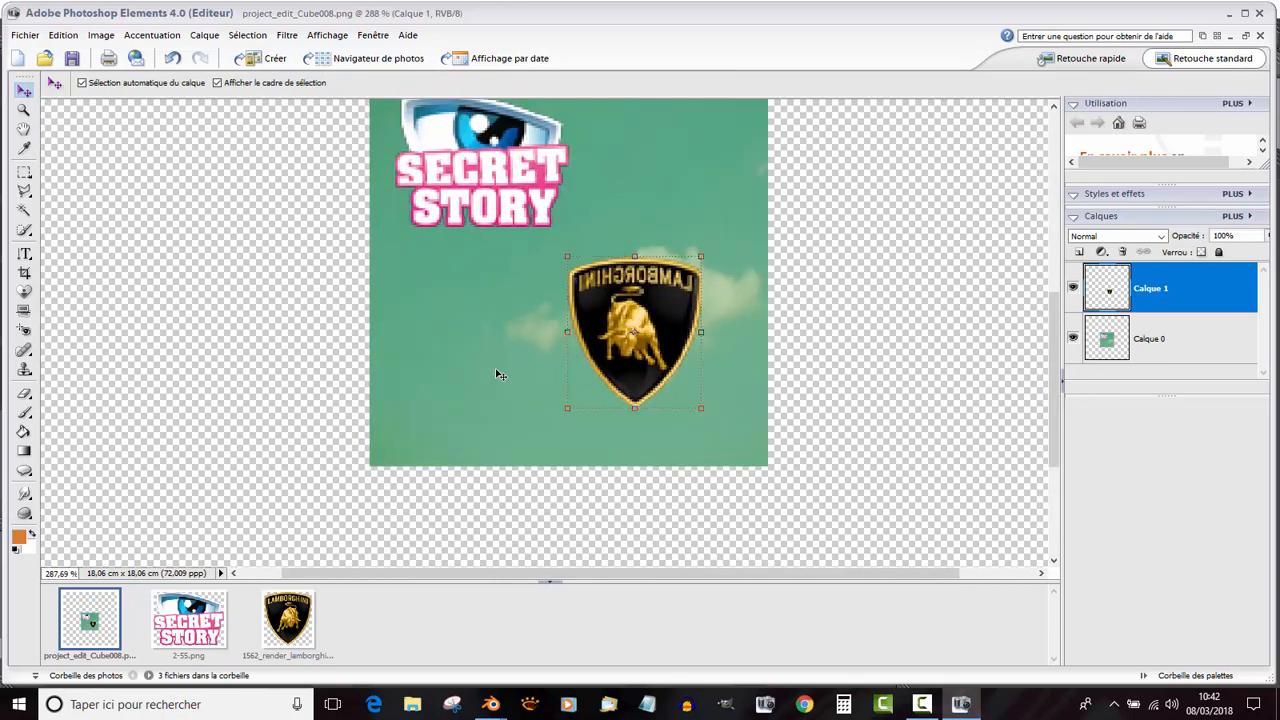
{"action": "right_click", "coordinate": [1201, 348]}
{"action": "left_click", "coordinate": [1187, 562]}
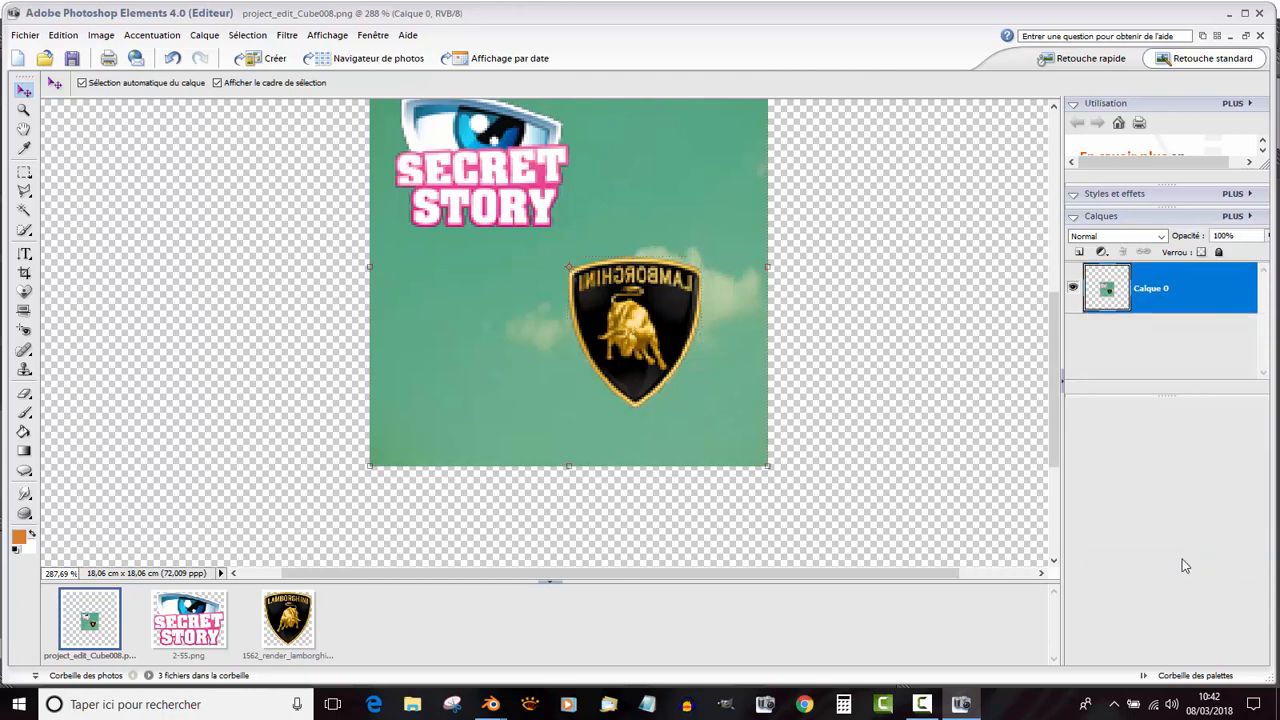
Switch to the Blender window with the Secret Story cube face and try to apply (Appliquer) the externally edited image.
{"action": "mouse_move", "coordinate": [497, 706]}
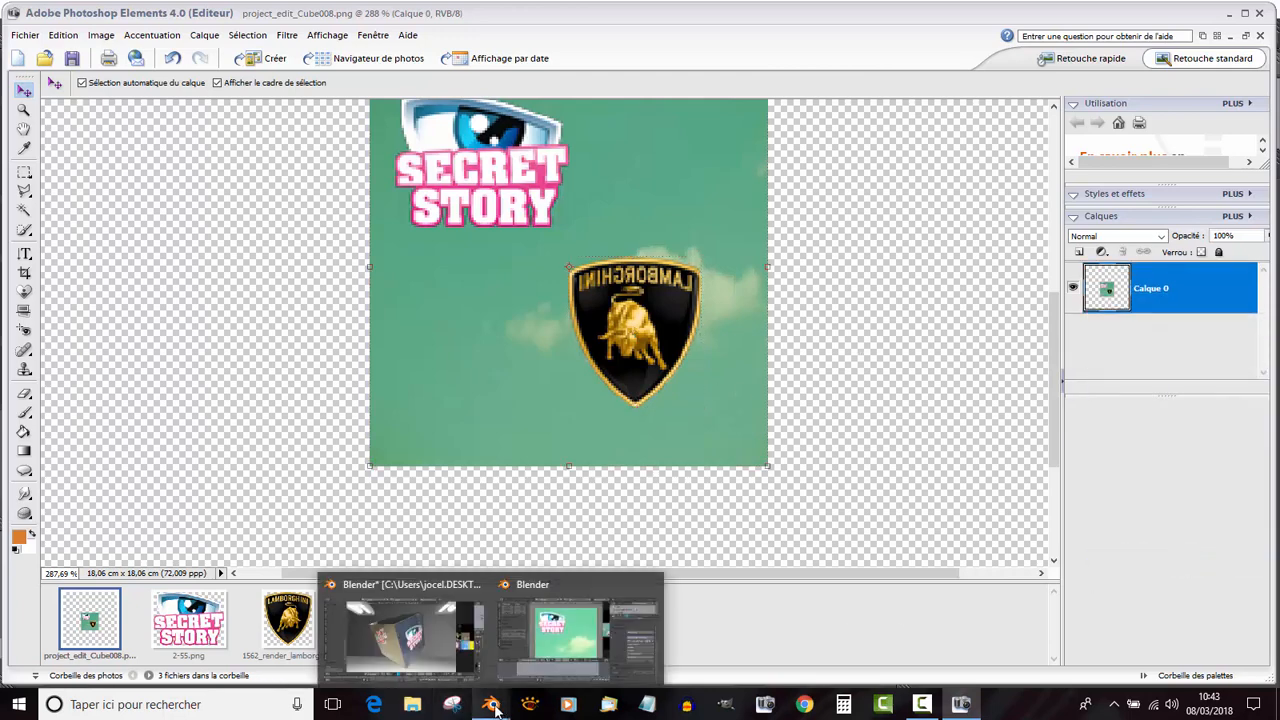
{"action": "left_click", "coordinate": [547, 657]}
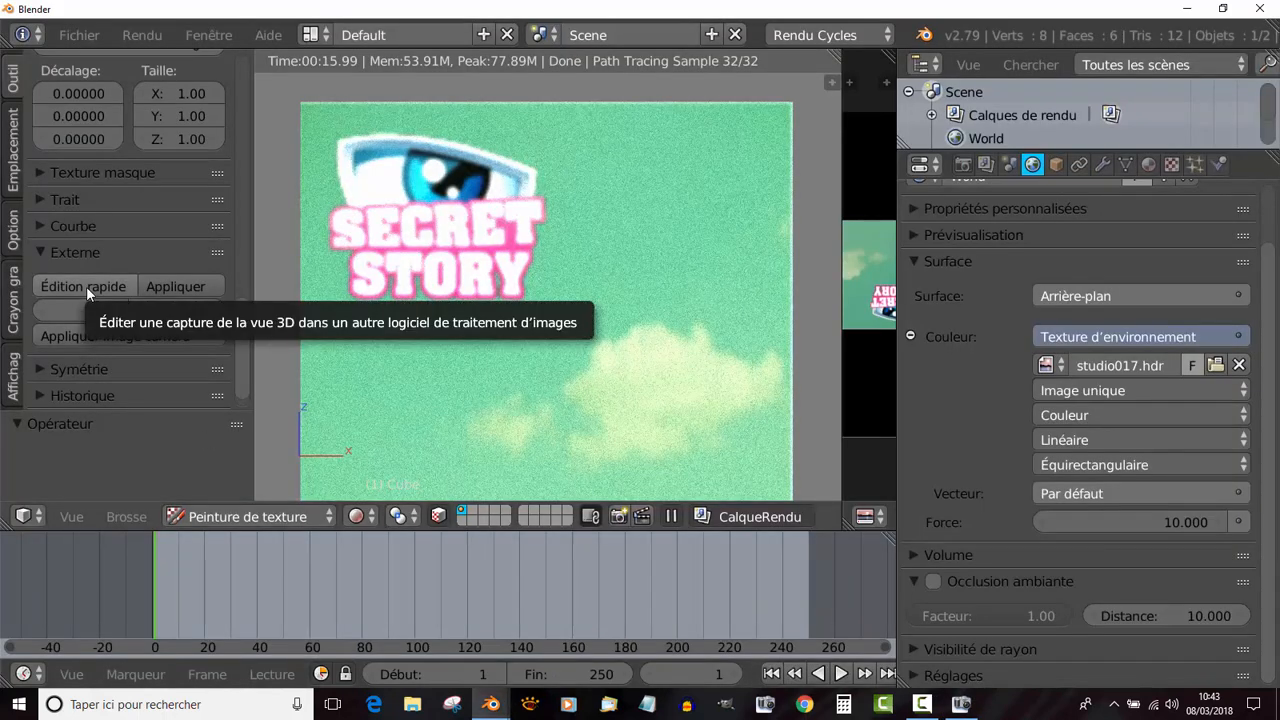
{"action": "left_click", "coordinate": [179, 283]}
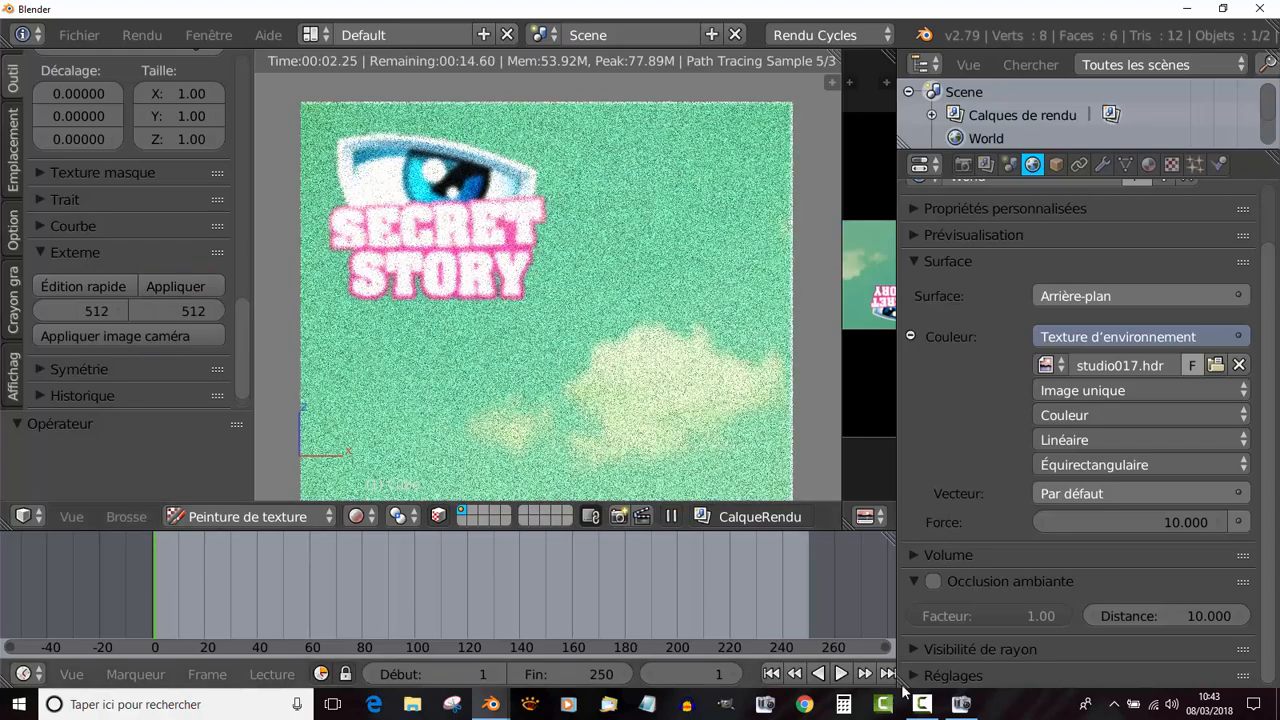
Switch back to Photoshop Elements and save project_edit_Cube008.png with the merged Lamborghini logo.
{"action": "mouse_move", "coordinate": [961, 706]}
{"action": "left_click", "coordinate": [970, 650]}
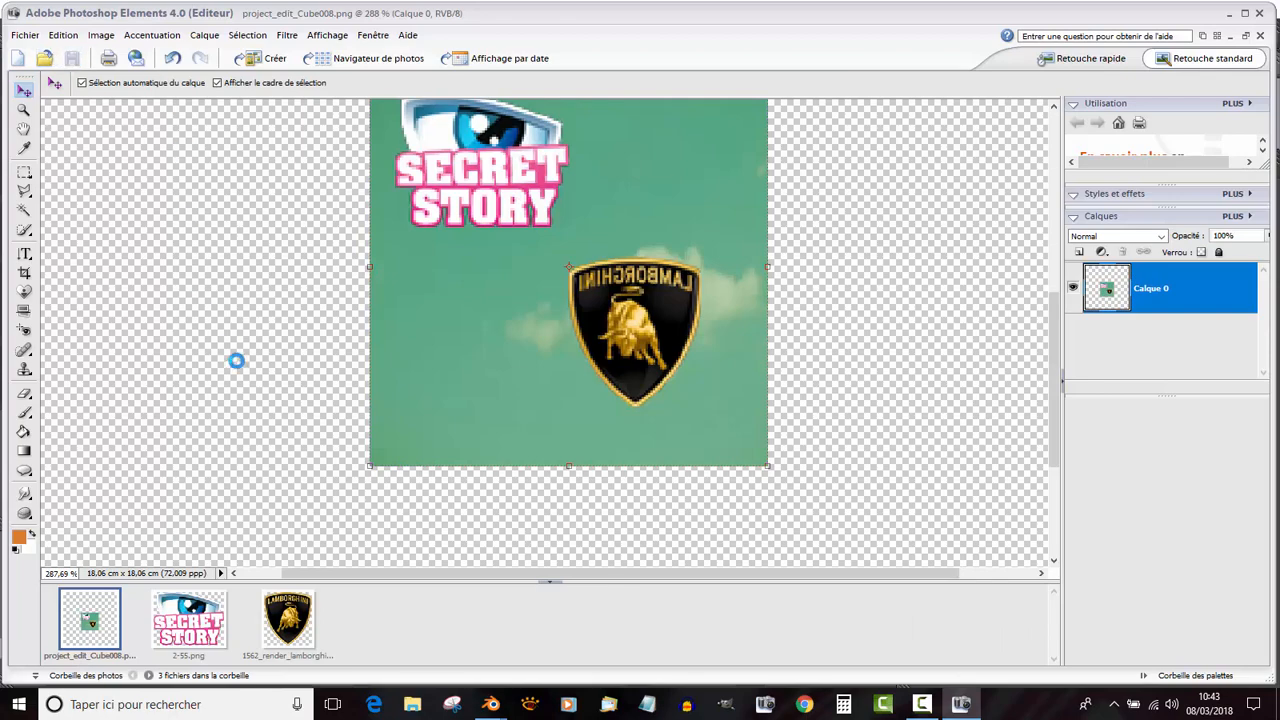
Return to the Blender window with the Secret Story cube face and apply (Appliquer) the saved external image to it.
{"action": "mouse_move", "coordinate": [491, 704]}
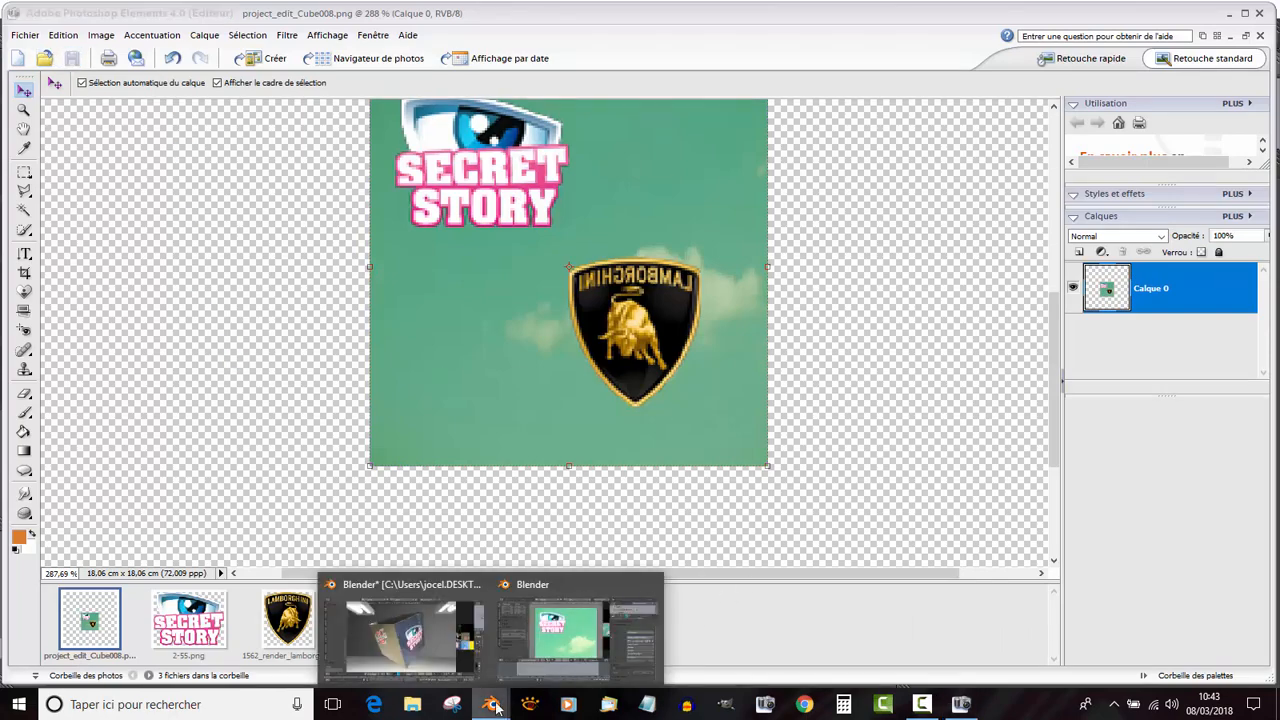
{"action": "mouse_move", "coordinate": [550, 663]}
{"action": "left_click", "coordinate": [530, 584]}
{"action": "scroll", "coordinate": [450, 260], "scroll_direction": "down", "scroll_amount": 3}
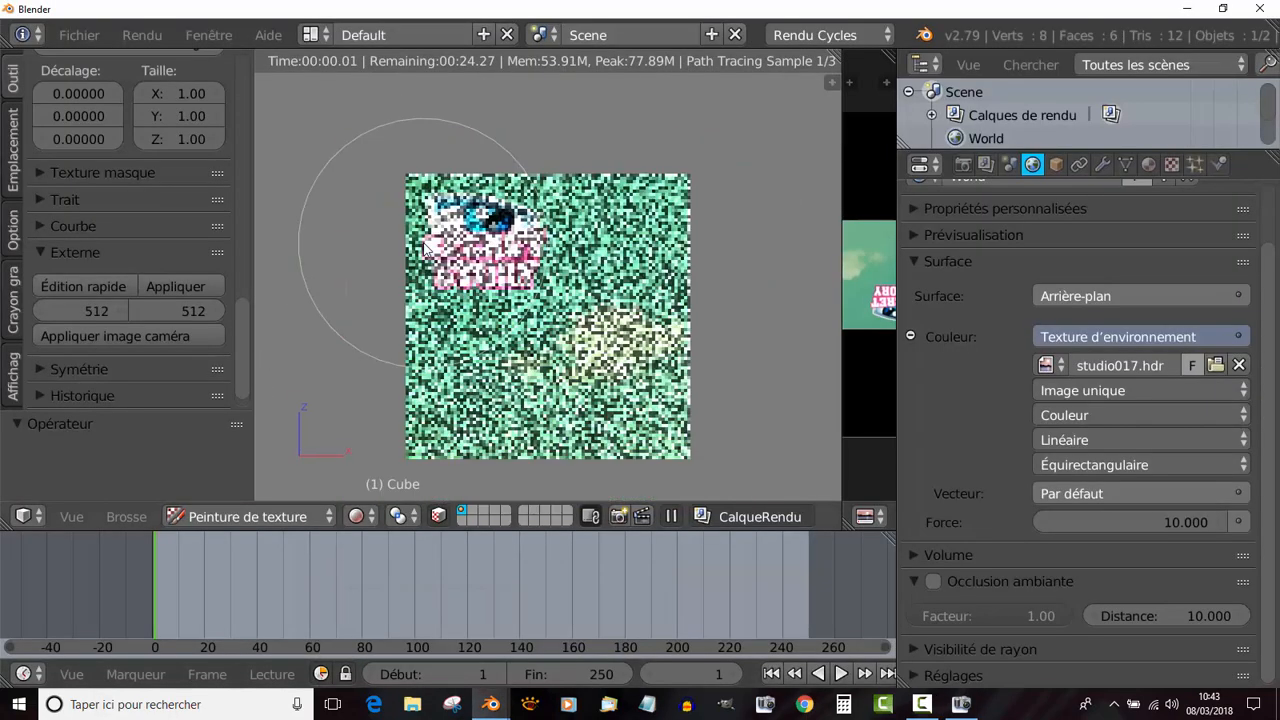
{"action": "left_click", "coordinate": [76, 38]}
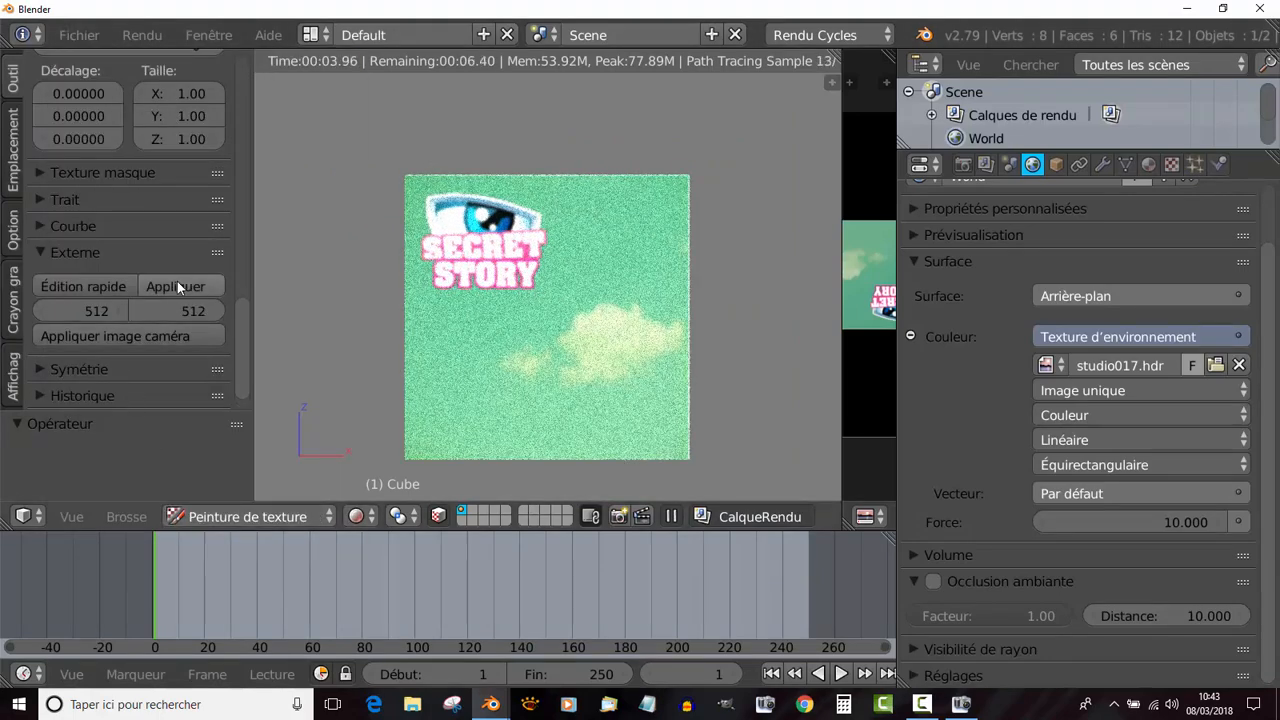
{"action": "left_click", "coordinate": [177, 285]}
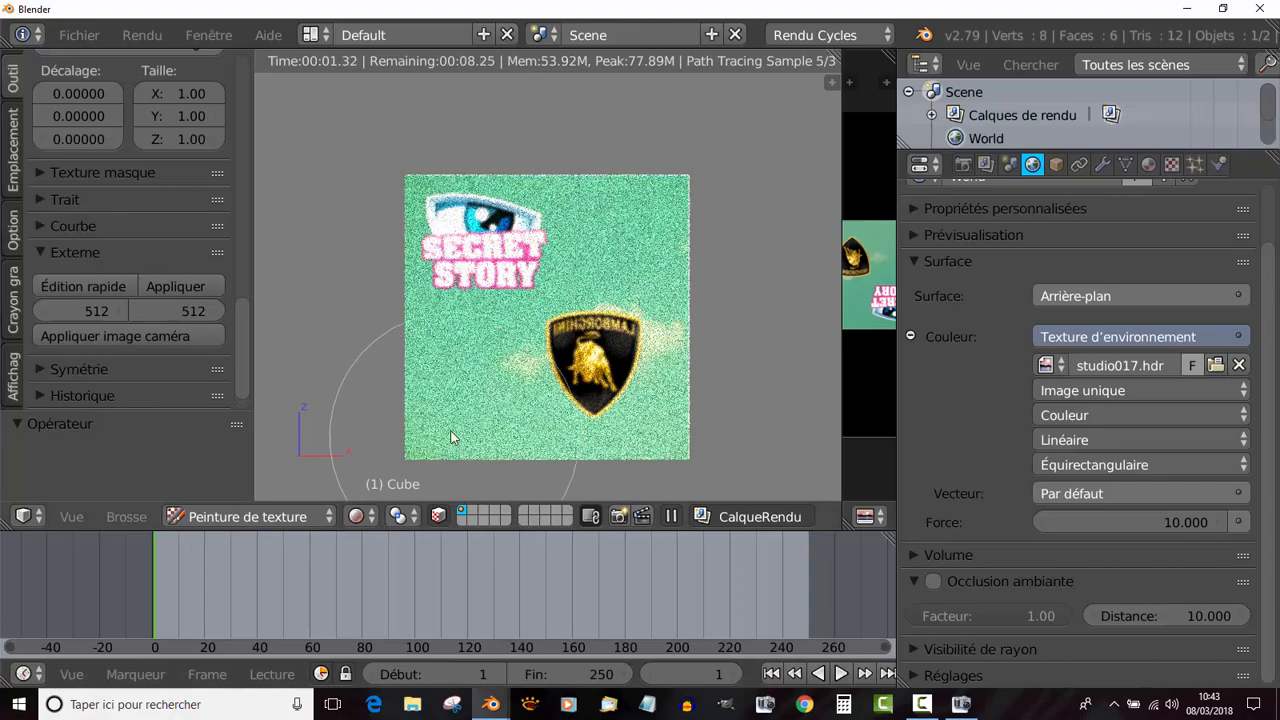
Choose Rendu viewport shading and reduce the strength (Force) of the studio017.hdr environment background to 5.400.
{"action": "scroll", "coordinate": [451, 437], "scroll_direction": "up", "scroll_amount": 3}
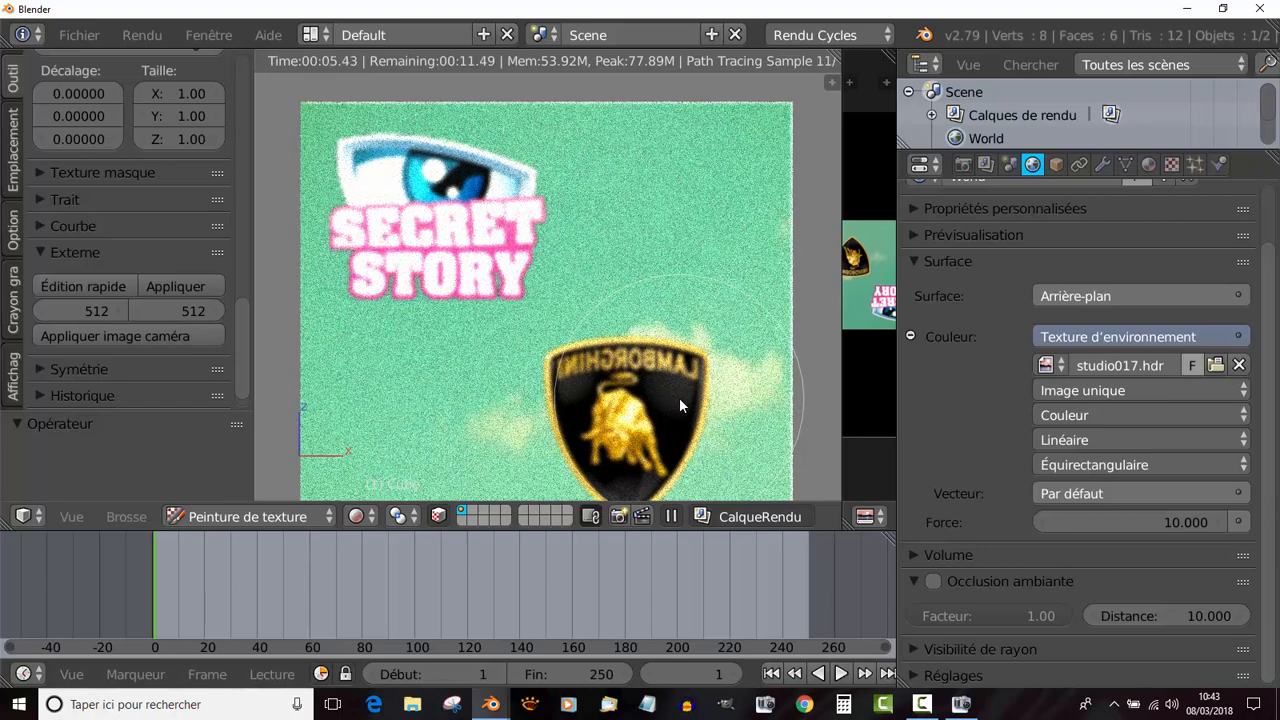
{"action": "scroll", "coordinate": [670, 385], "scroll_direction": "down", "scroll_amount": 3}
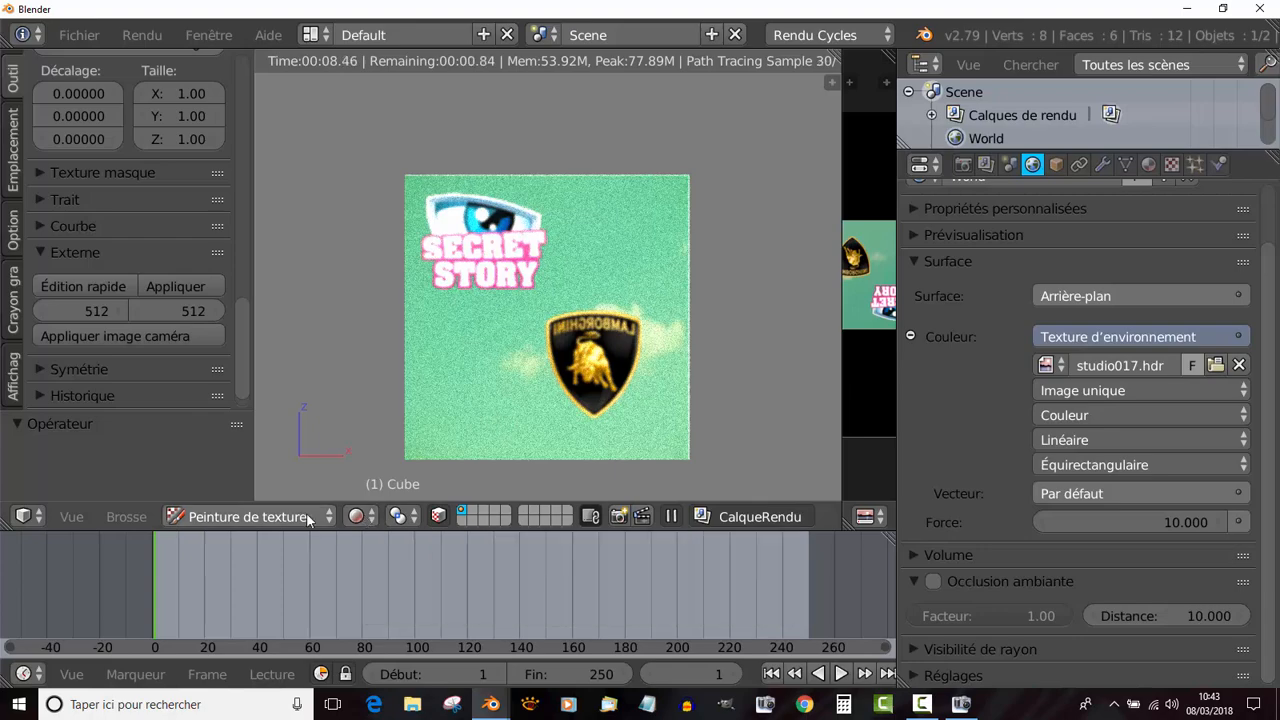
{"action": "left_click", "coordinate": [360, 516]}
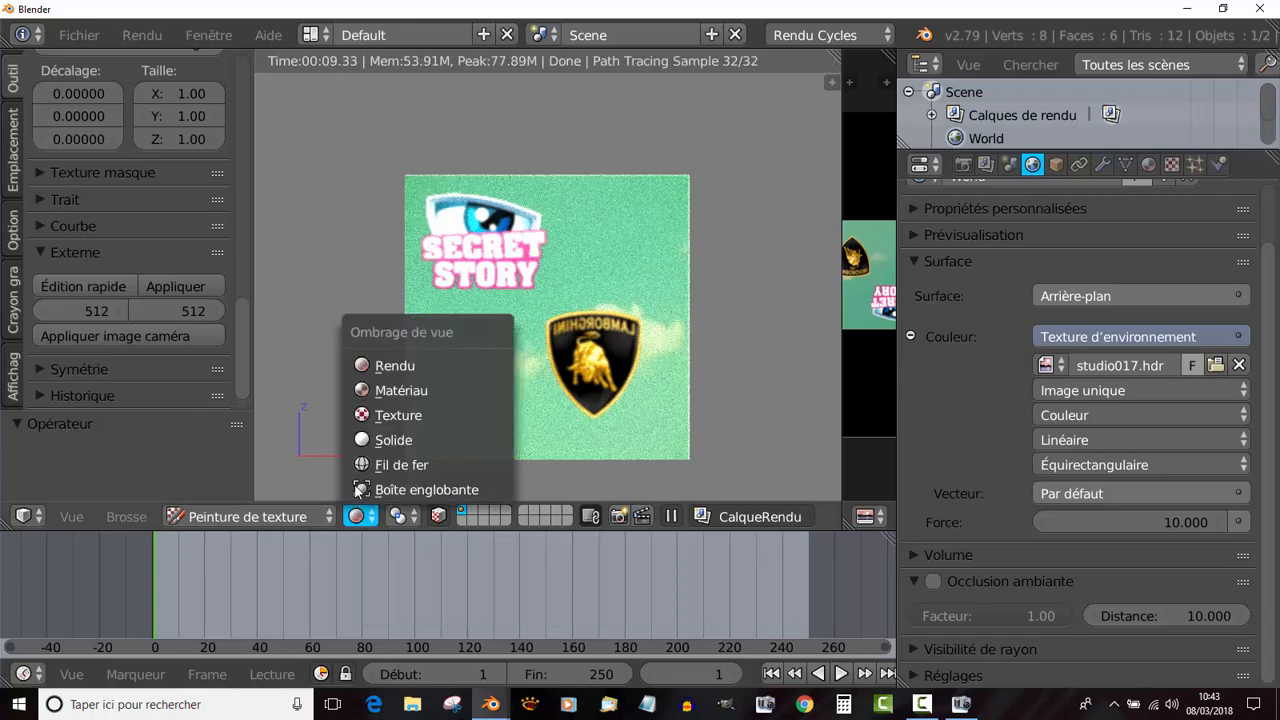
{"action": "left_click", "coordinate": [380, 366]}
{"action": "scroll", "coordinate": [600, 355], "scroll_direction": "down", "scroll_amount": 3}
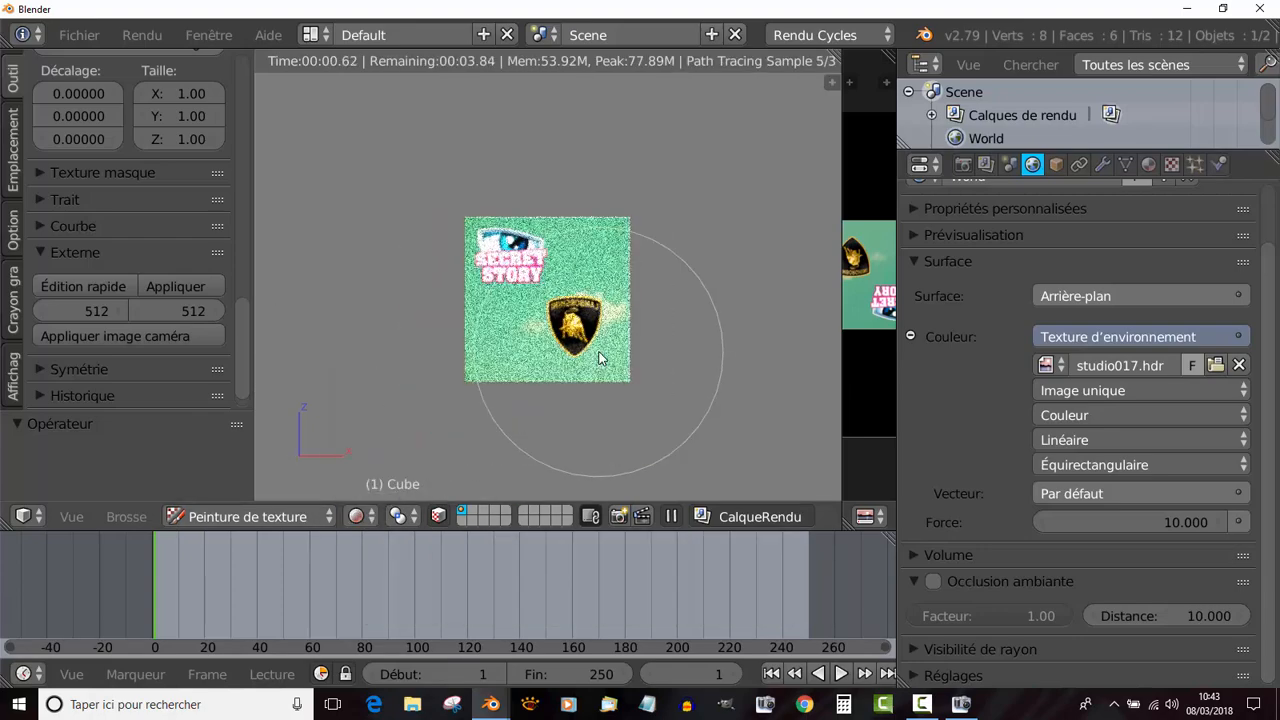
{"action": "scroll", "coordinate": [600, 356], "scroll_direction": "up", "scroll_amount": 4}
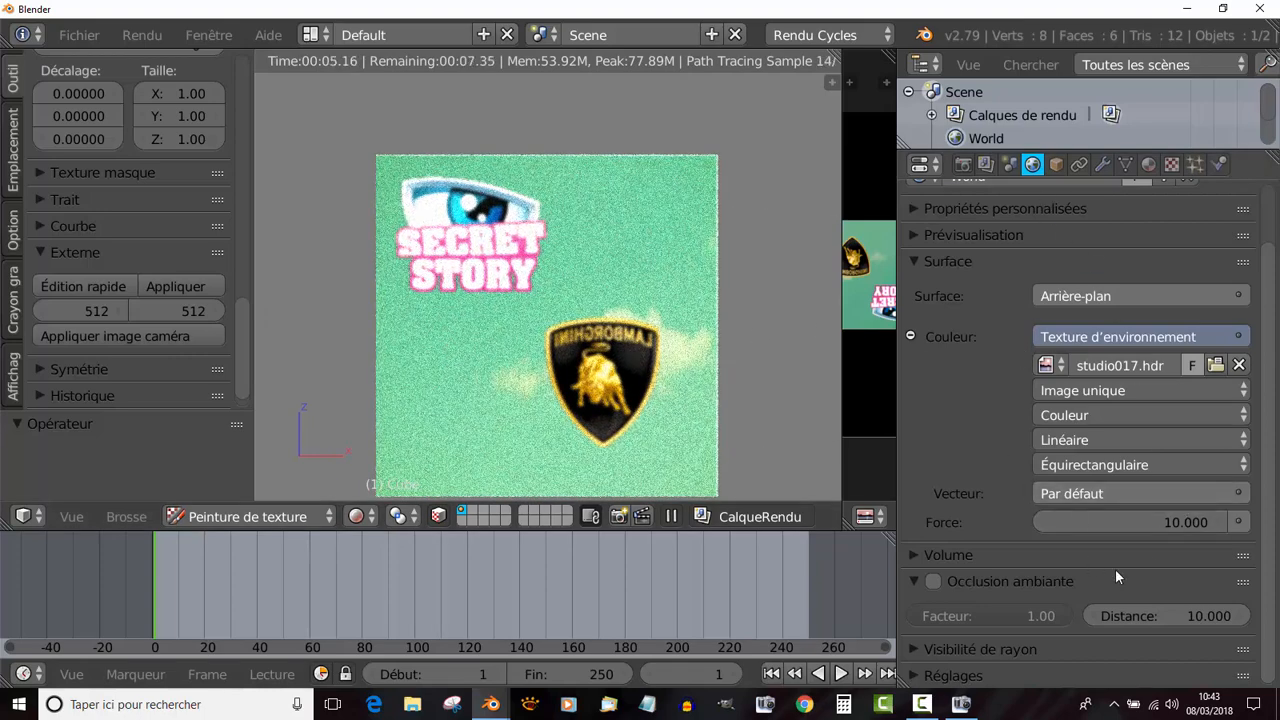
{"action": "left_click_drag", "start_coordinate": [1169, 525], "coordinate": [1123, 525]}
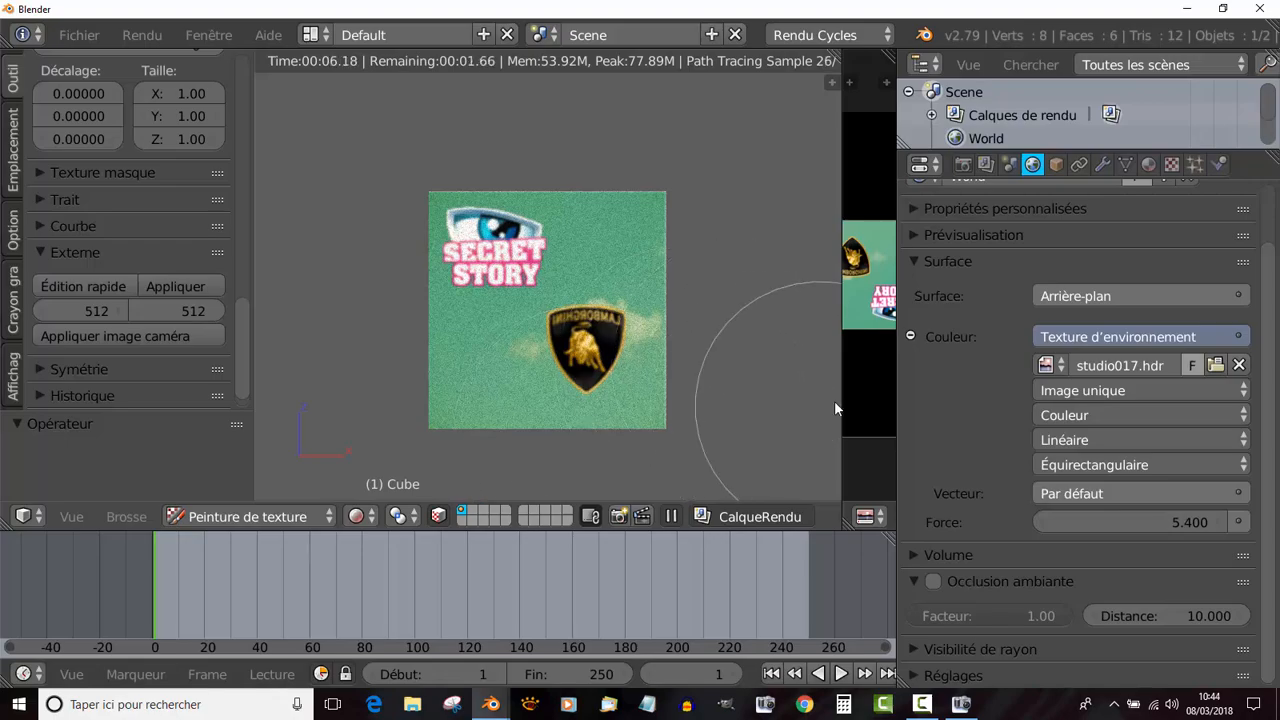
{"action": "scroll", "coordinate": [614, 389], "scroll_direction": "up", "scroll_amount": 2}
{"action": "middle_click_drag", "start_coordinate": [615, 391], "coordinate": [587, 339], "text": "shift"}
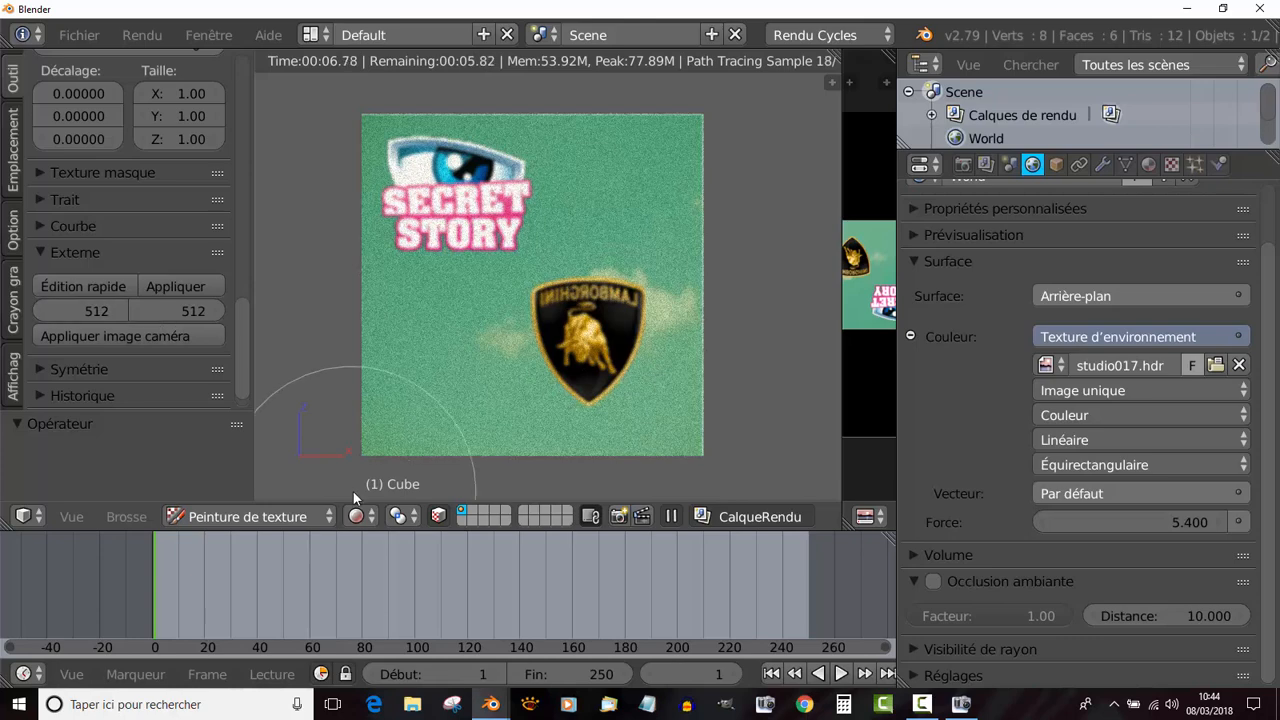
Switch the viewport shading to Matériau and send the front face view to the external editor with Édition rapide.
{"action": "left_click", "coordinate": [355, 516]}
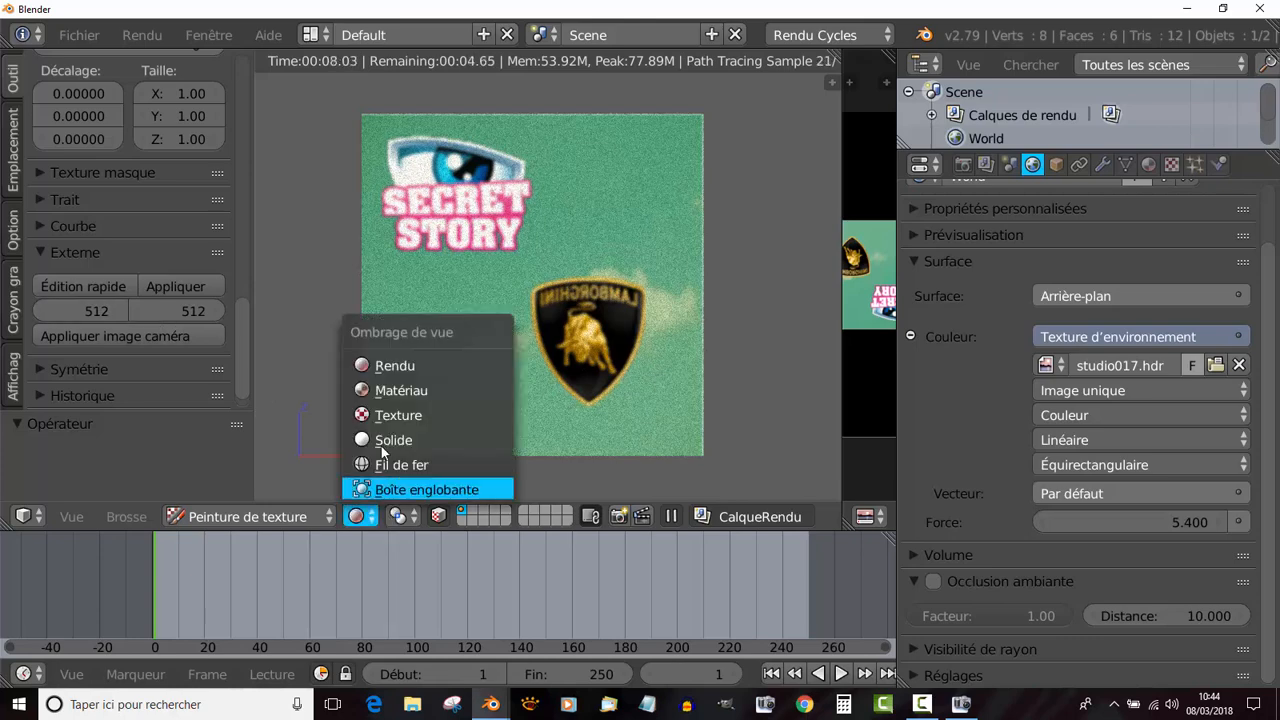
{"action": "left_click", "coordinate": [385, 394]}
{"action": "scroll", "coordinate": [390, 390], "scroll_direction": "up", "scroll_amount": 1}
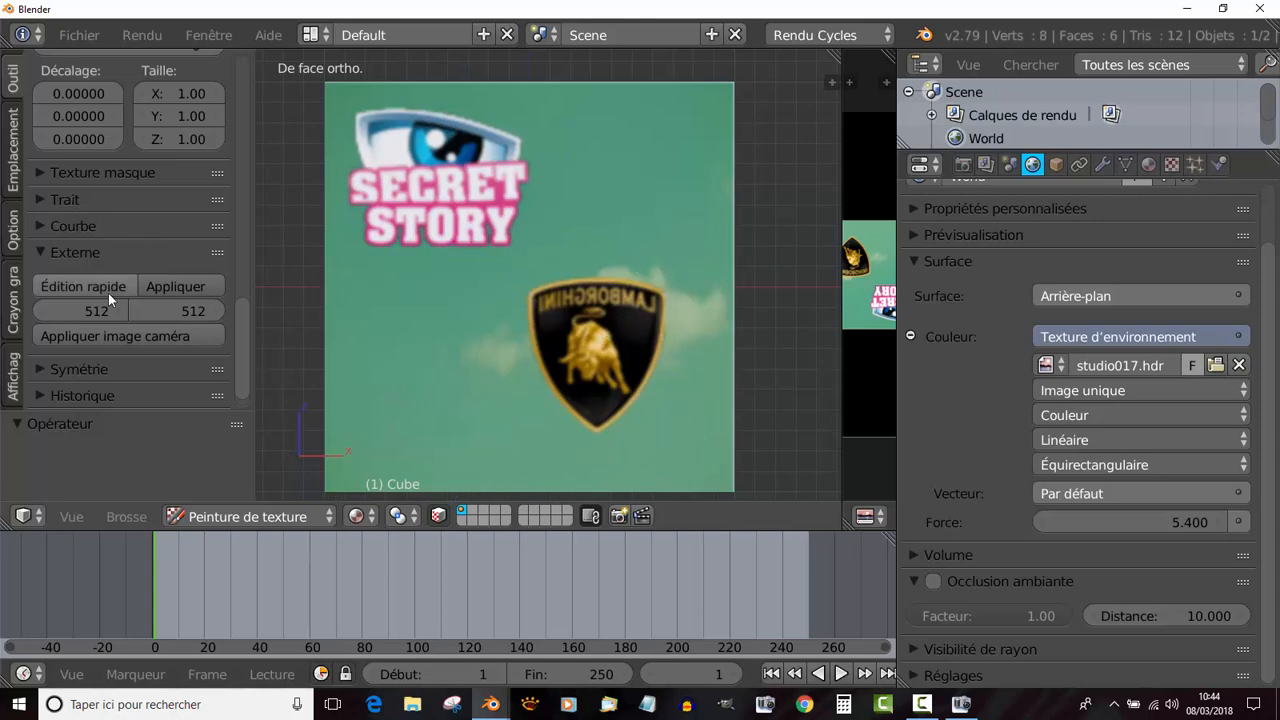
{"action": "left_click", "coordinate": [78, 285]}
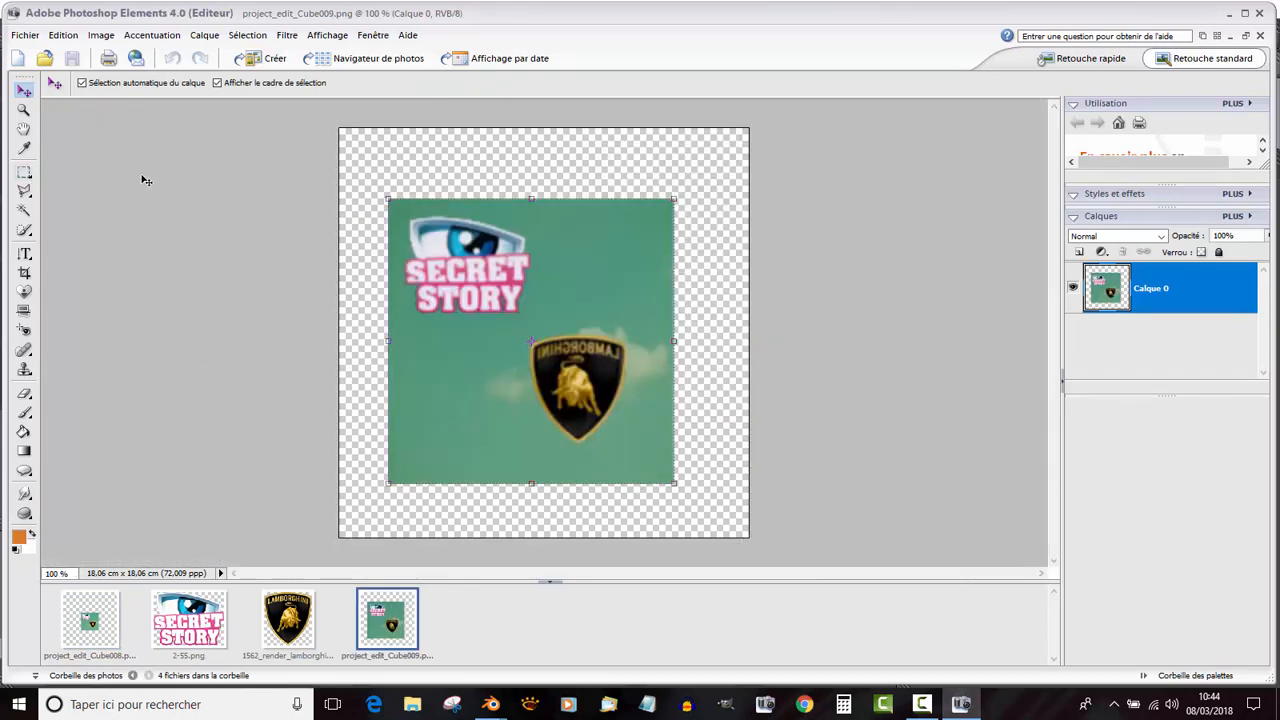
Copy the full Lamborghini logo from 1562_render_lamborghini.png, and paste it as a new layer into project_edit_Cube009.png.
{"action": "double_click", "coordinate": [288, 618]}
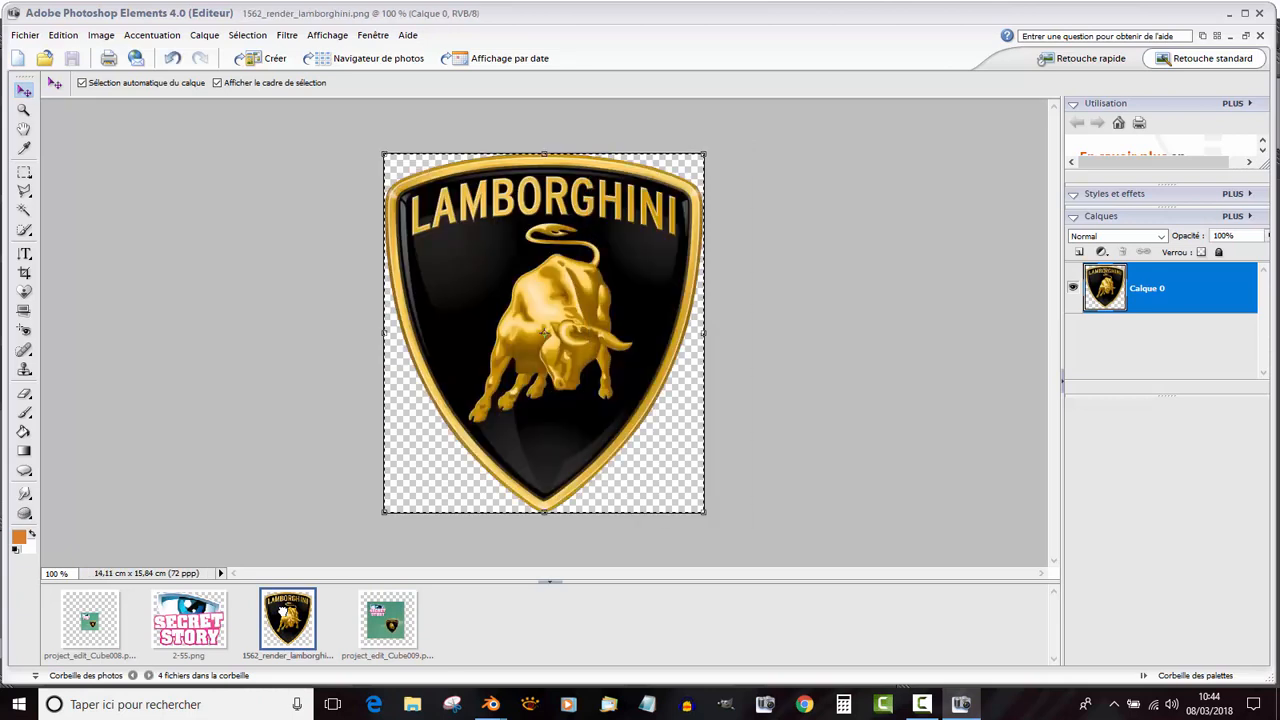
{"action": "left_click", "coordinate": [172, 58]}
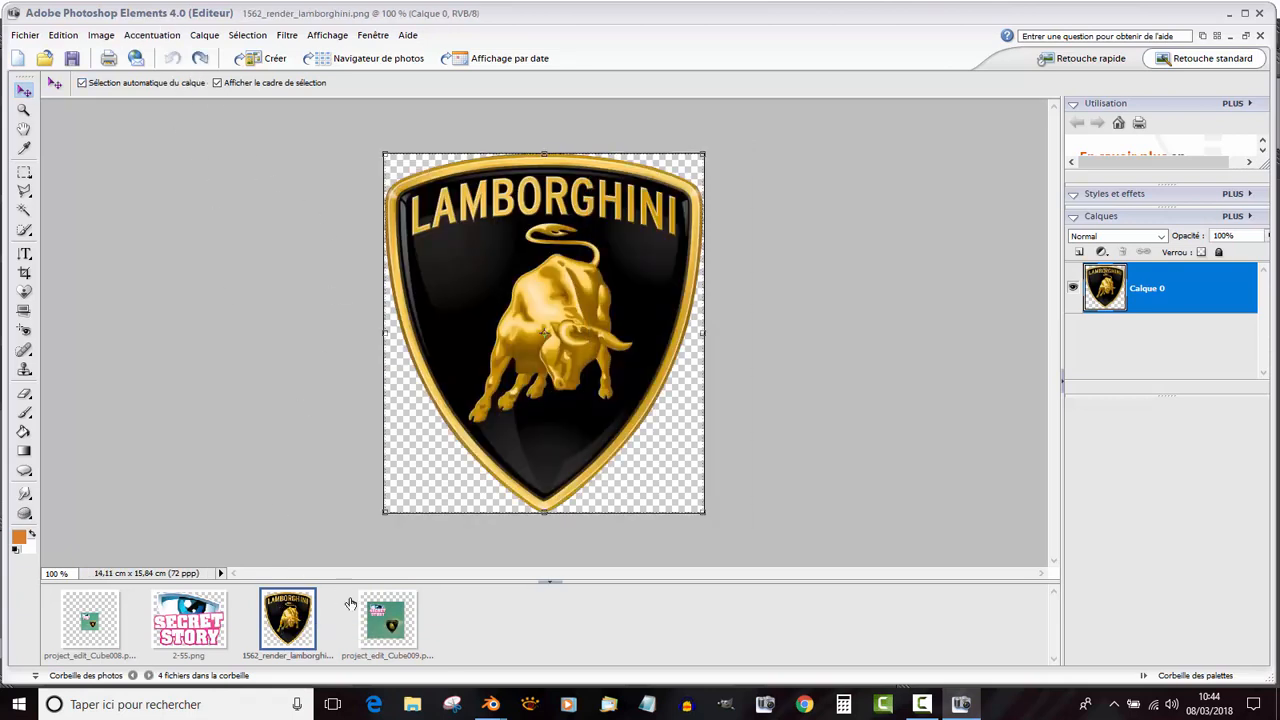
{"action": "double_click", "coordinate": [387, 628]}
{"action": "left_click", "coordinate": [63, 35]}
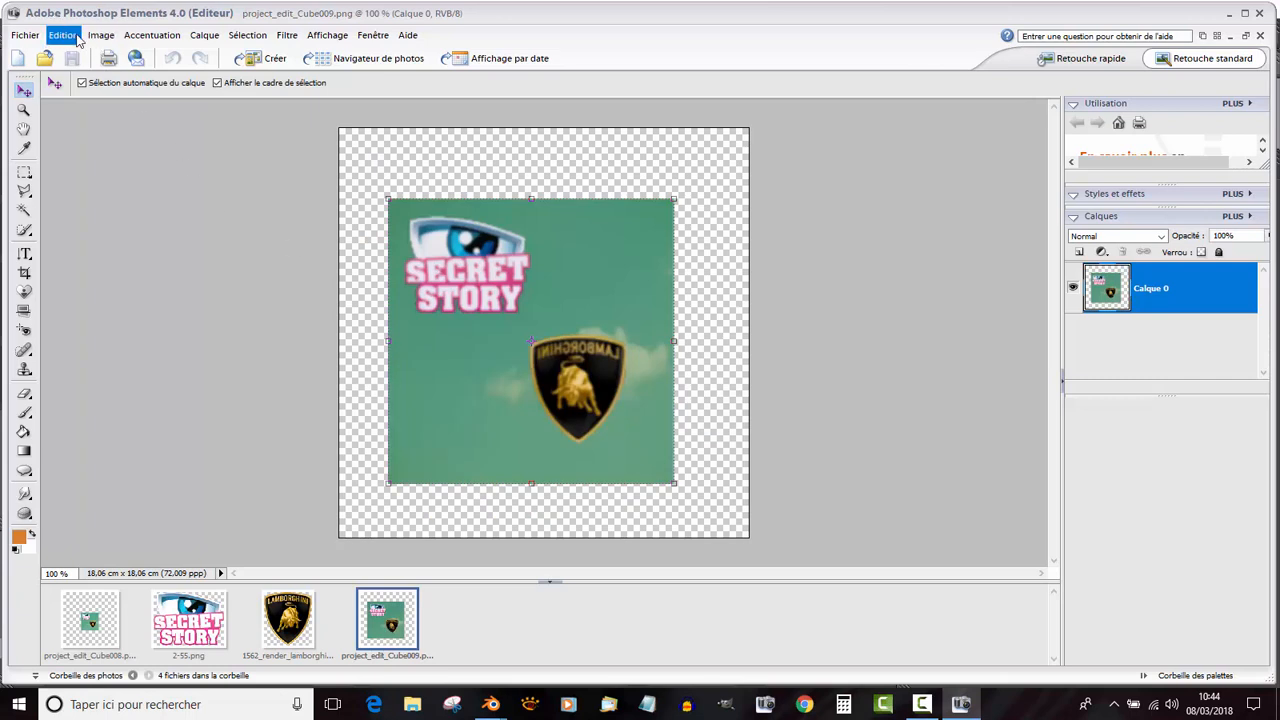
{"action": "left_click", "coordinate": [85, 149]}
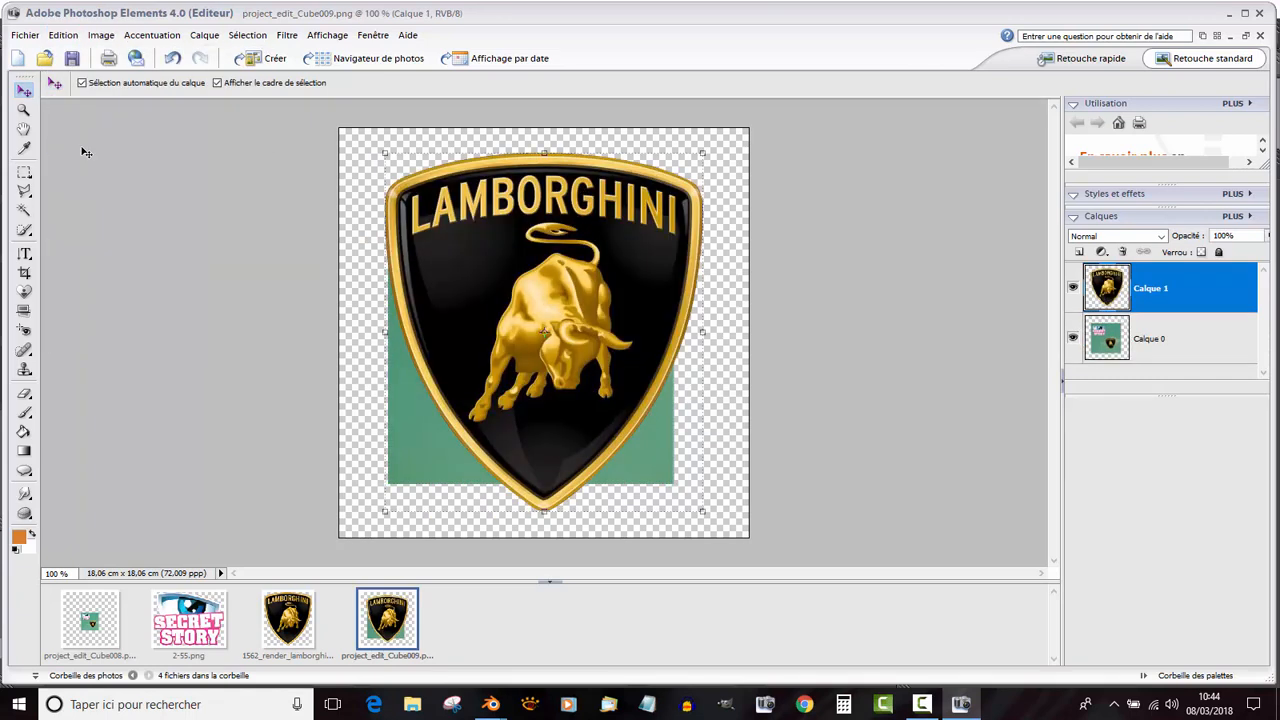
Scale the pasted Lamborghini logo to 58% and place it over the mirrored logo on the green face.
{"action": "left_click", "coordinate": [701, 151]}
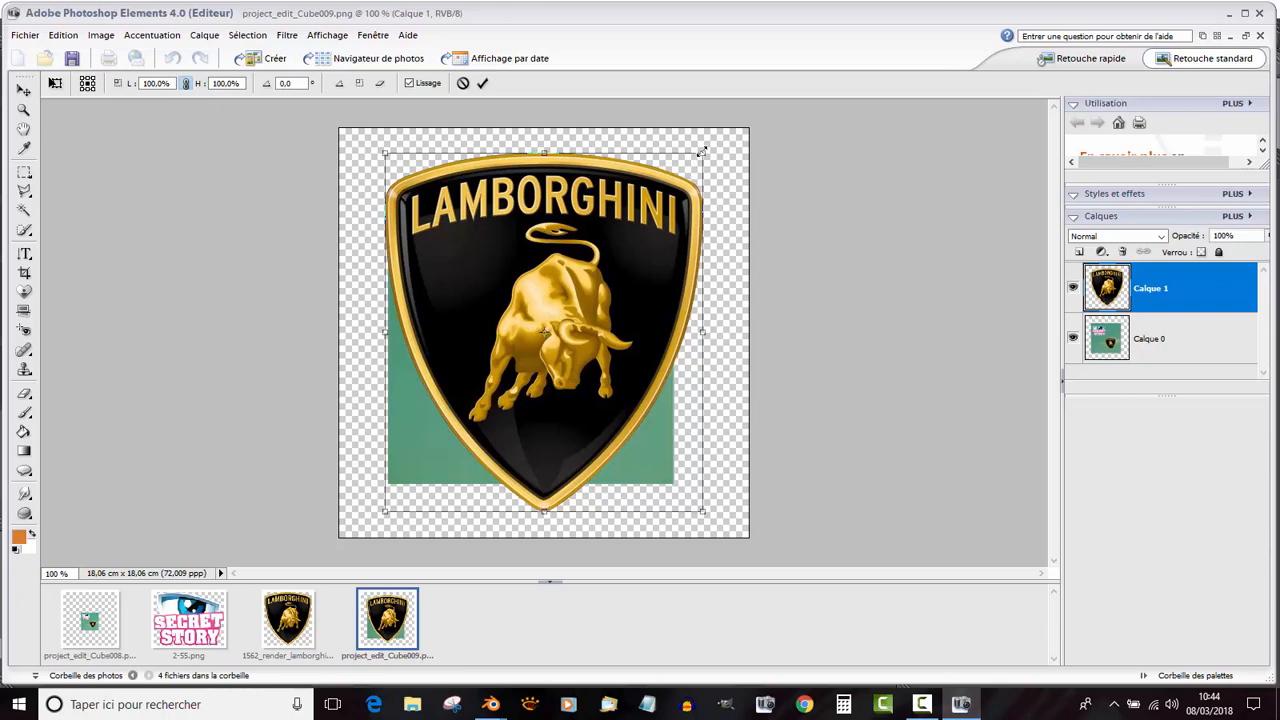
{"action": "left_click_drag", "start_coordinate": [701, 151], "coordinate": [566, 299]}
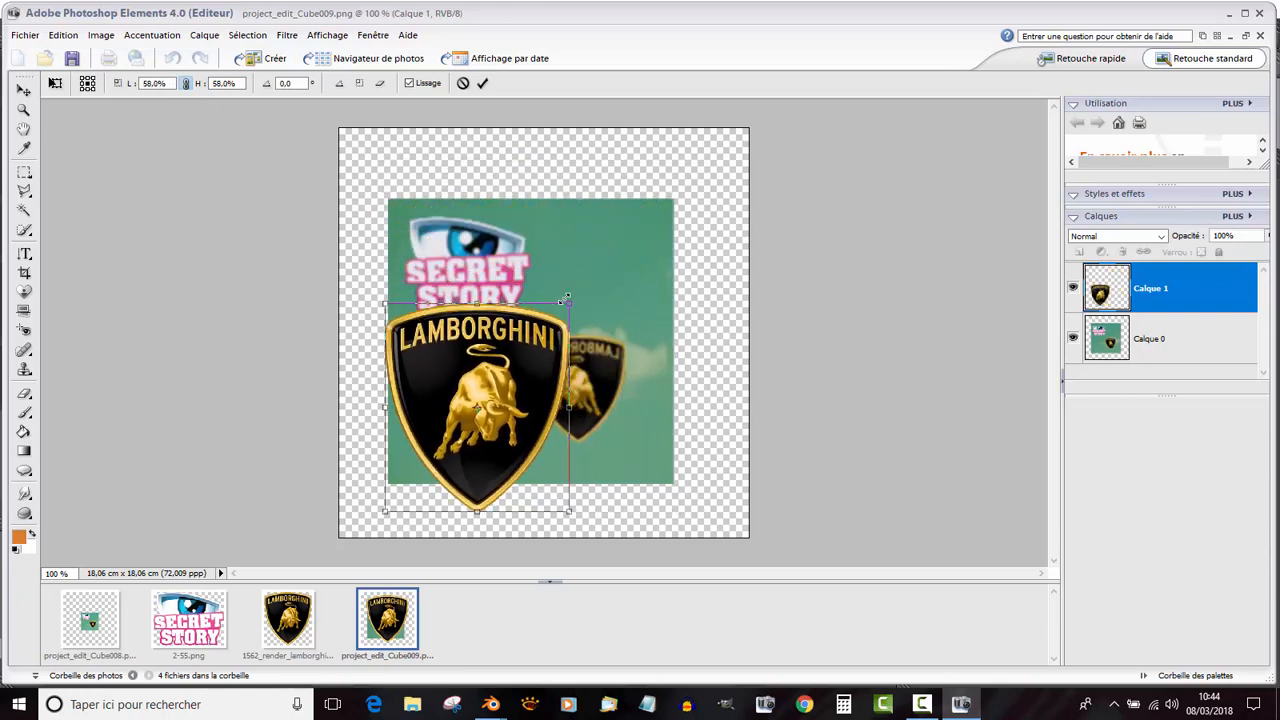
{"action": "left_click_drag", "start_coordinate": [492, 386], "coordinate": [578, 305]}
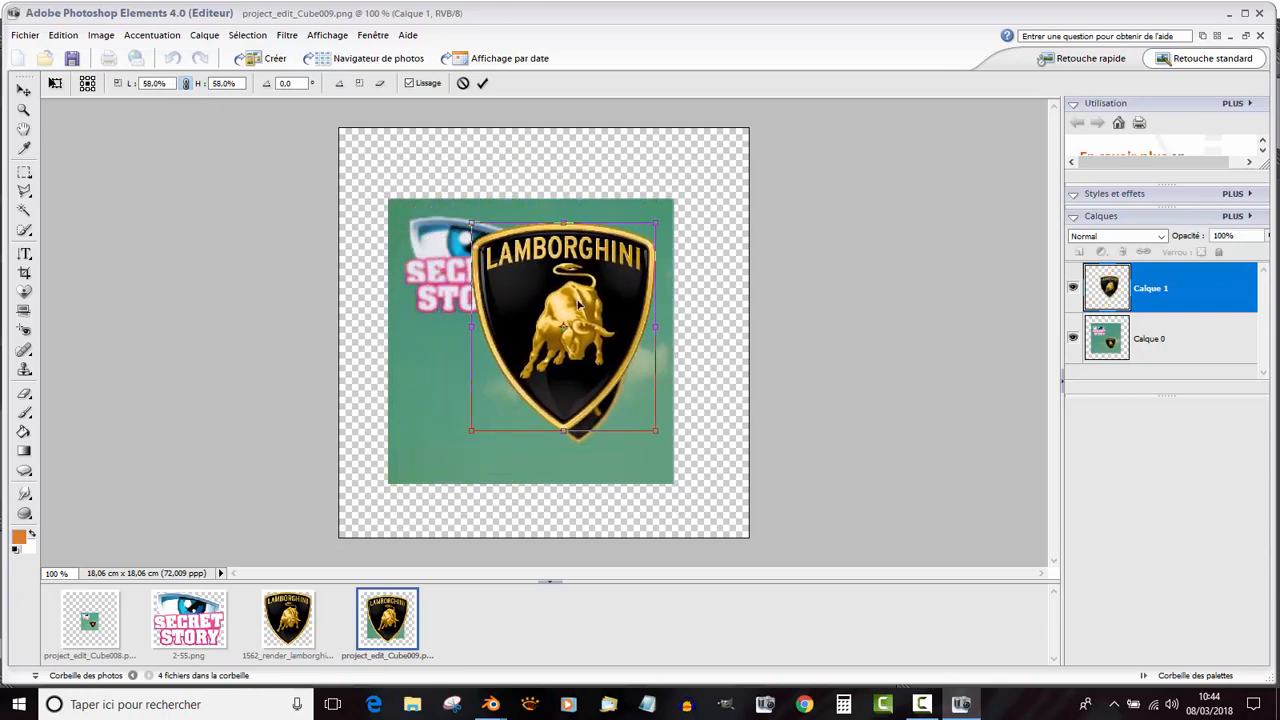
{"action": "scroll", "coordinate": [538, 382], "scroll_direction": "up", "scroll_amount": 1}
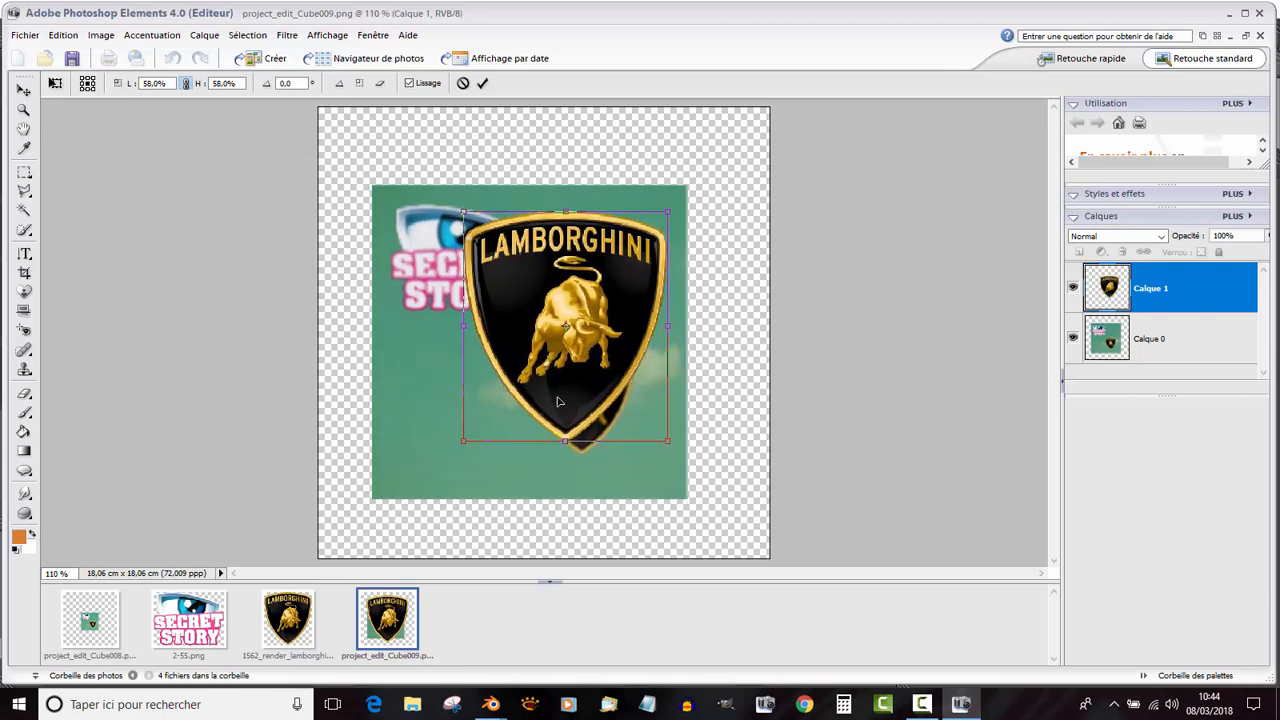
{"action": "left_click_drag", "start_coordinate": [584, 321], "coordinate": [593, 344]}
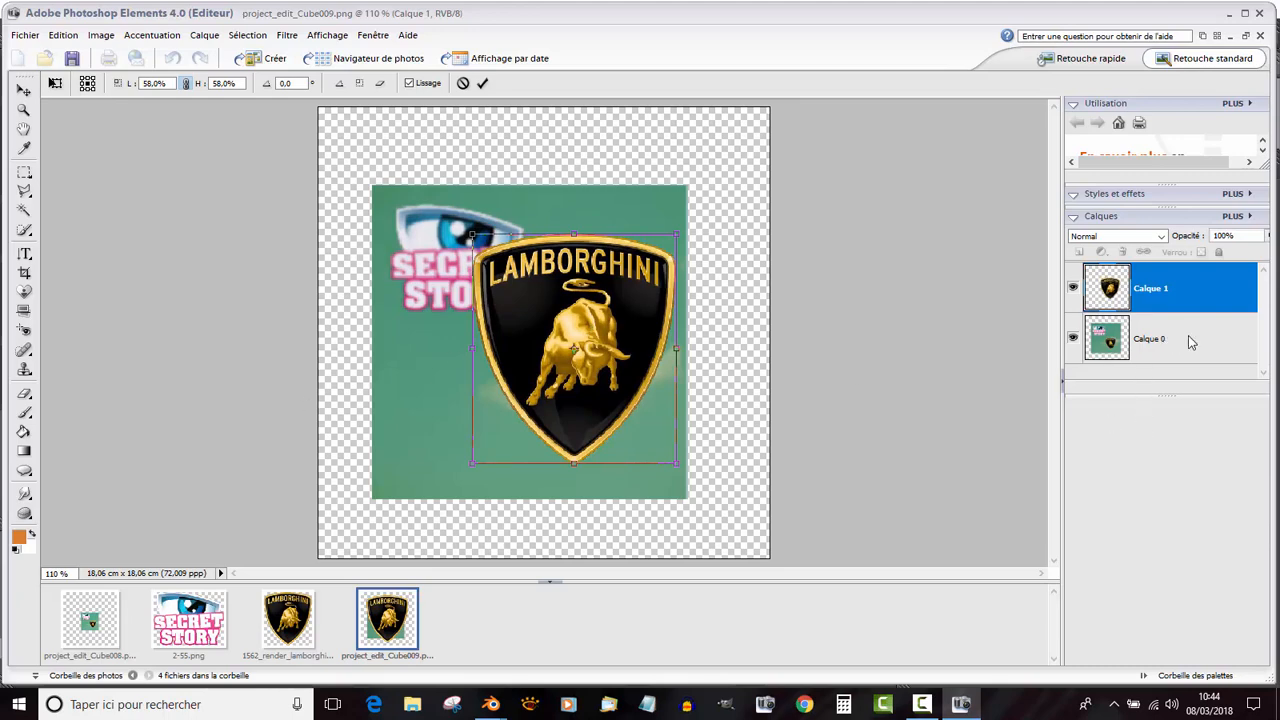
{"action": "left_click", "coordinate": [482, 86]}
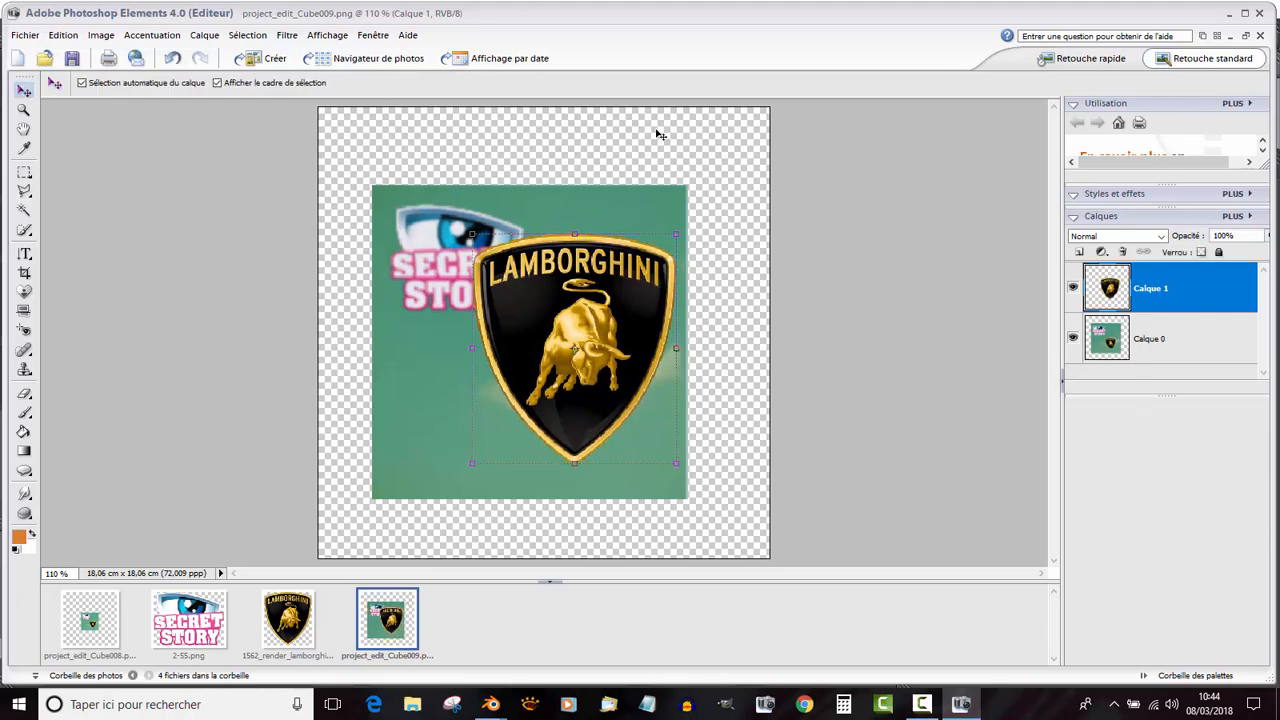
Merge the visible layers and overwrite project_edit_Cube009.png as PNG, with the organiser and save-as-copy options turned off.
{"action": "right_click", "coordinate": [1238, 350]}
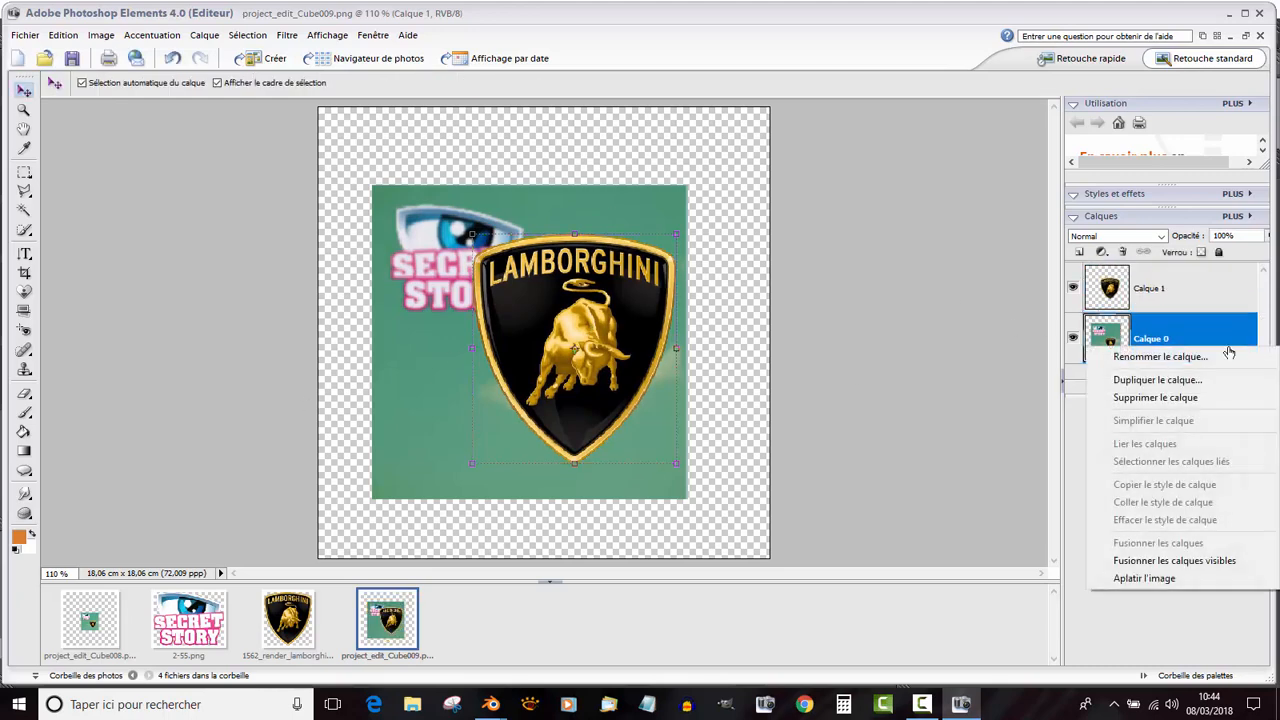
{"action": "left_click", "coordinate": [1160, 561]}
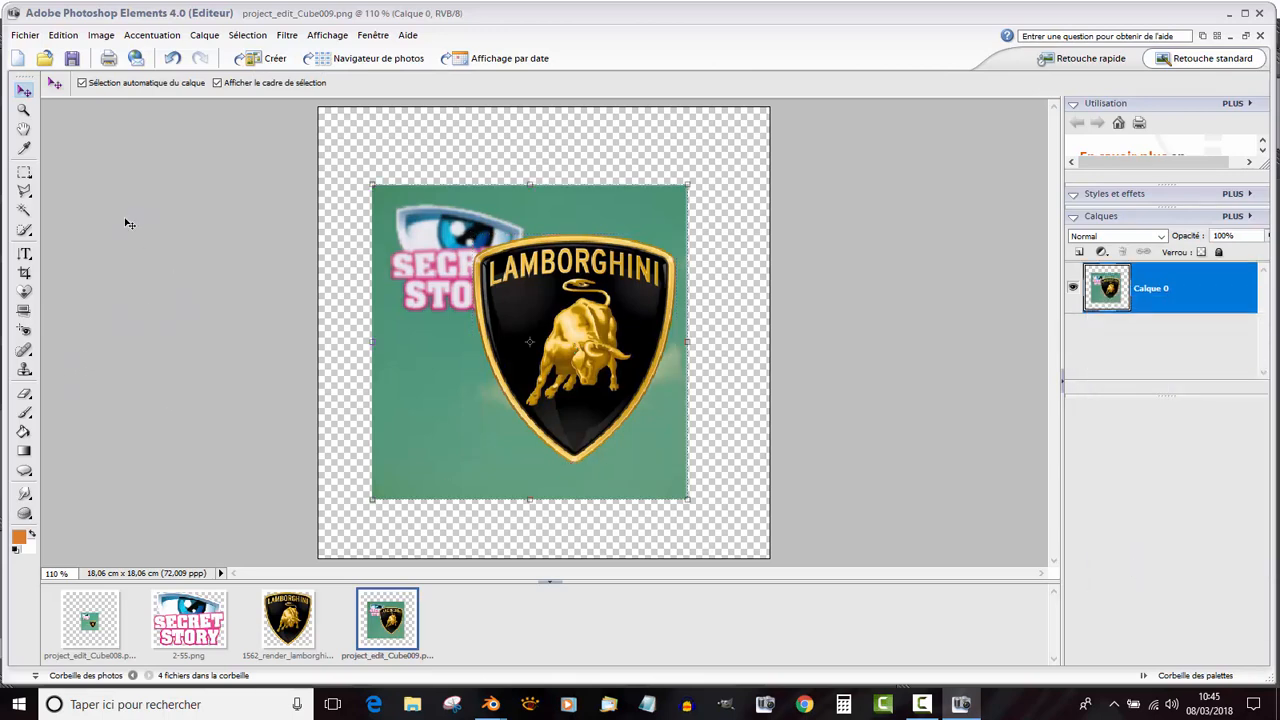
{"action": "left_click", "coordinate": [72, 59]}
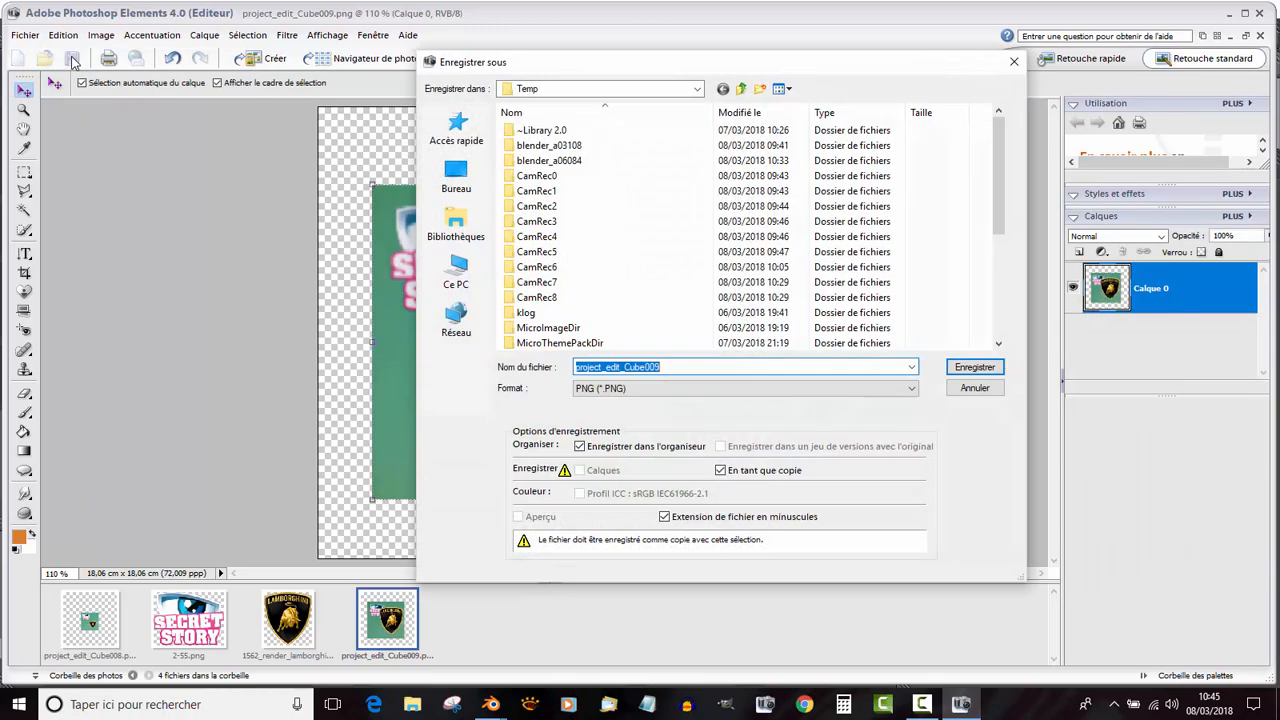
{"action": "left_click", "coordinate": [579, 447]}
{"action": "left_click", "coordinate": [720, 470]}
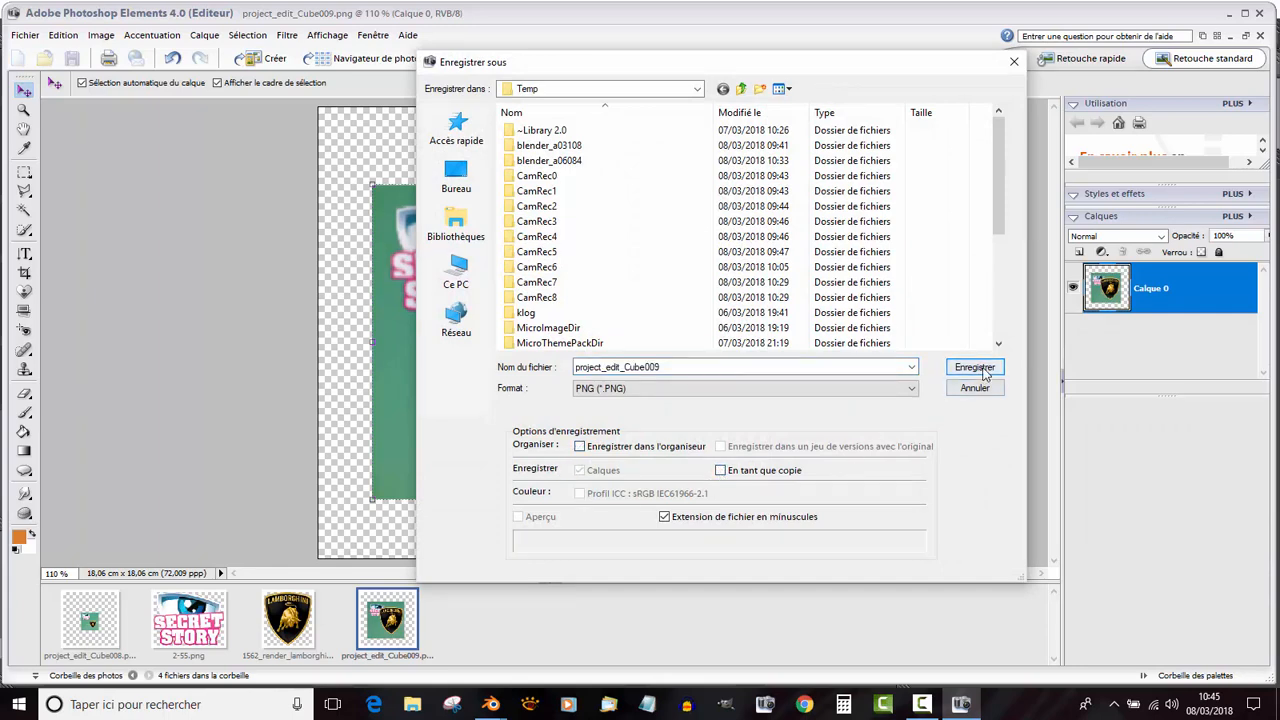
{"action": "left_click", "coordinate": [975, 367]}
{"action": "left_click", "coordinate": [581, 299]}
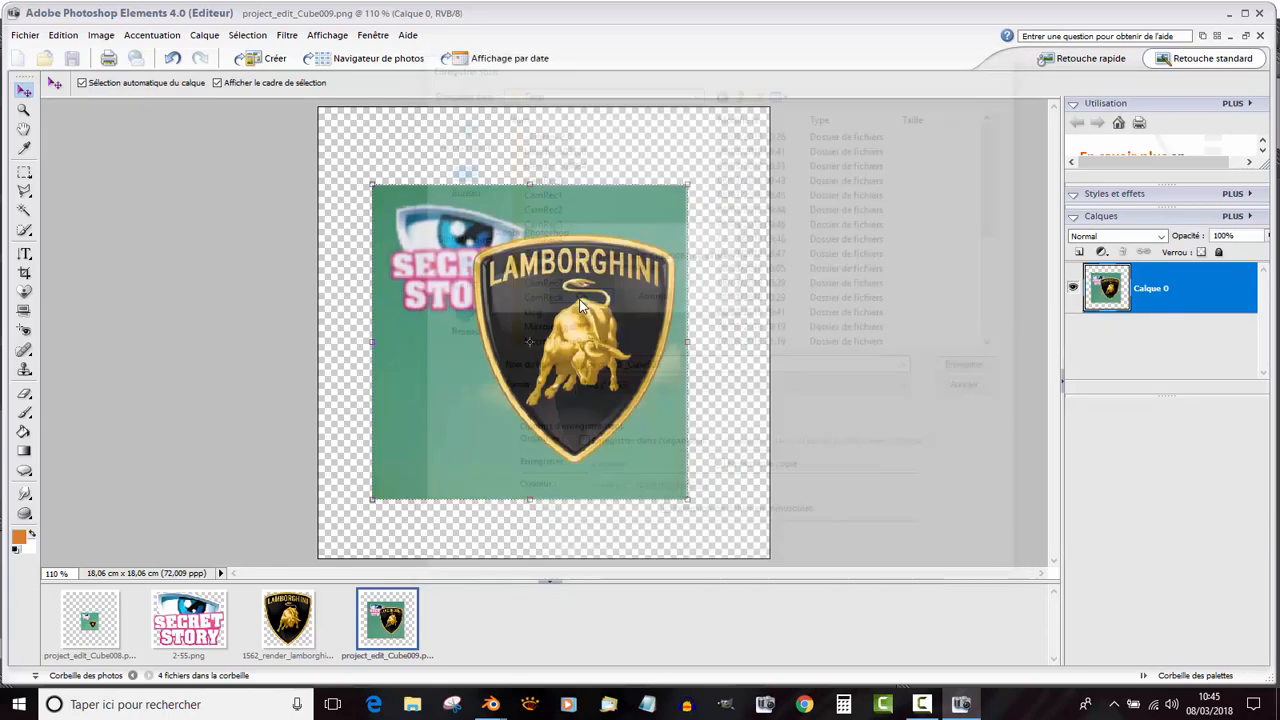
{"action": "left_click", "coordinate": [686, 338]}
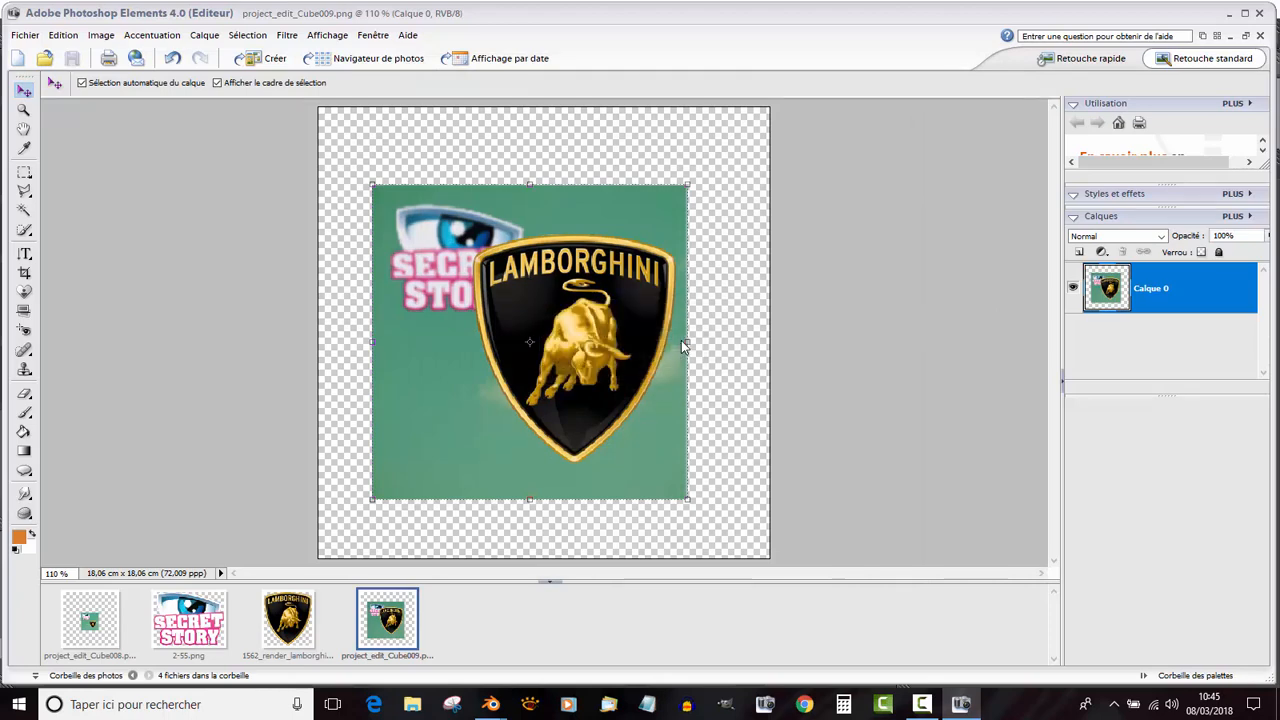
Switch to the Blender window with the Secret Story cube face and apply (Appliquer) the saved external image.
{"action": "mouse_move", "coordinate": [490, 704]}
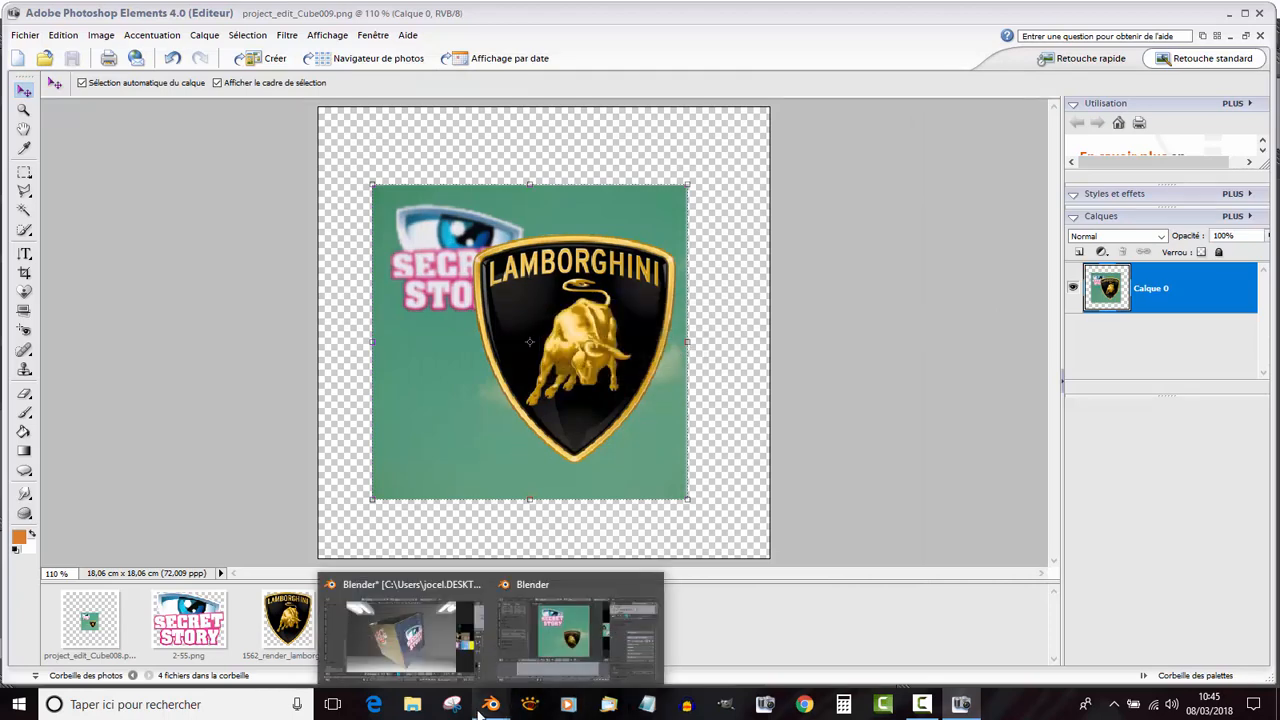
{"action": "left_click", "coordinate": [565, 640]}
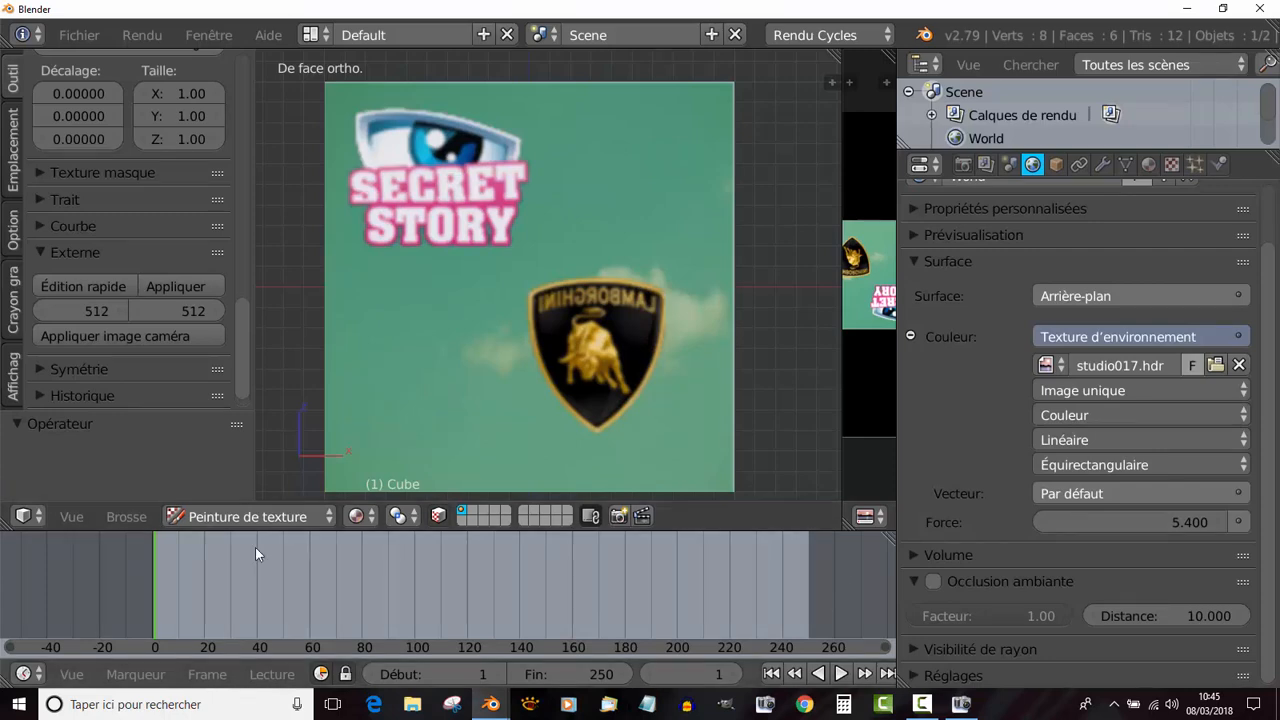
{"action": "left_click", "coordinate": [173, 286]}
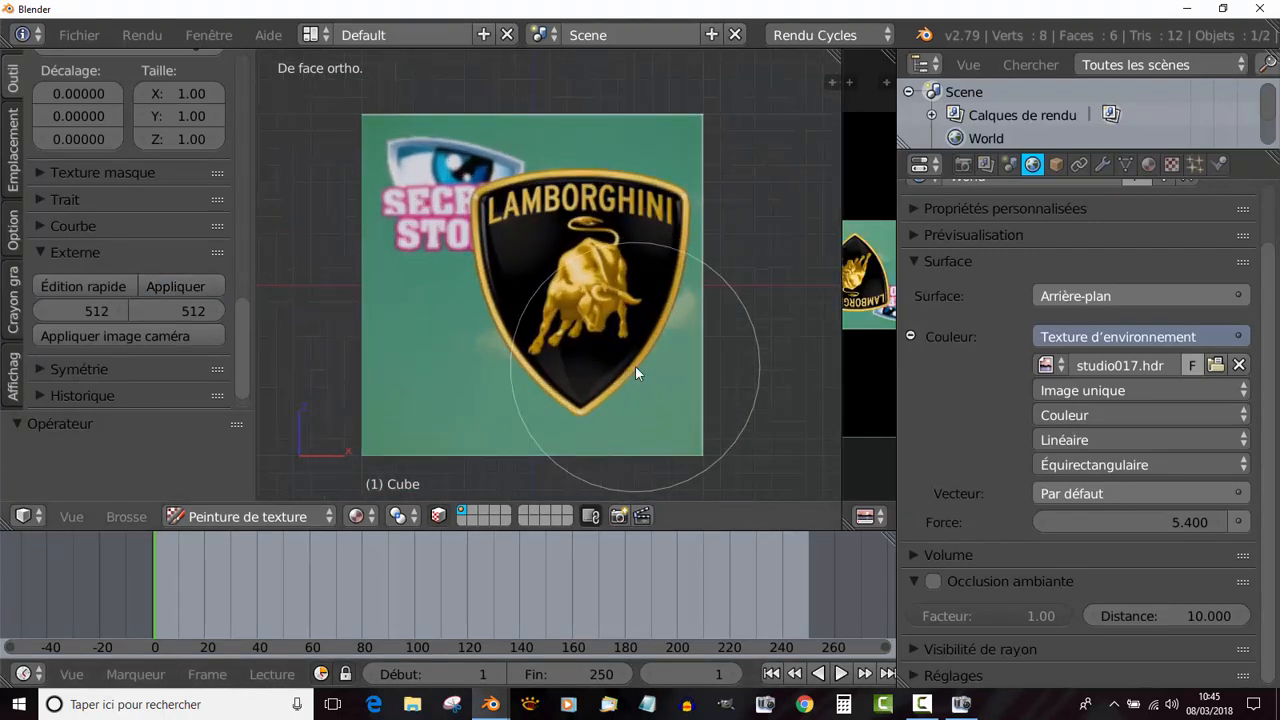
{"action": "scroll", "coordinate": [636, 368], "scroll_direction": "down", "scroll_amount": 1}
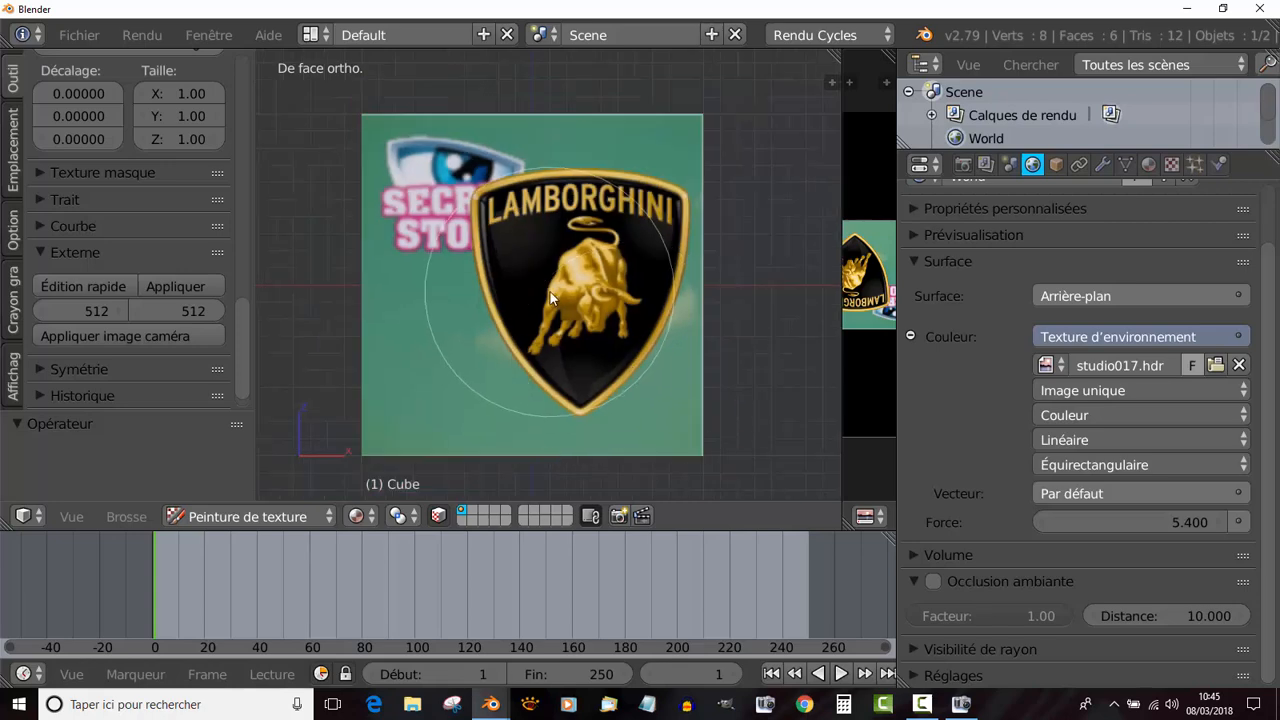
Switch back to Photoshop Elements and apply the Effet pointilliste filter with Rayon 10 and Lissage 5 to project_edit_Cube009.png.
{"action": "left_click", "coordinate": [961, 704]}
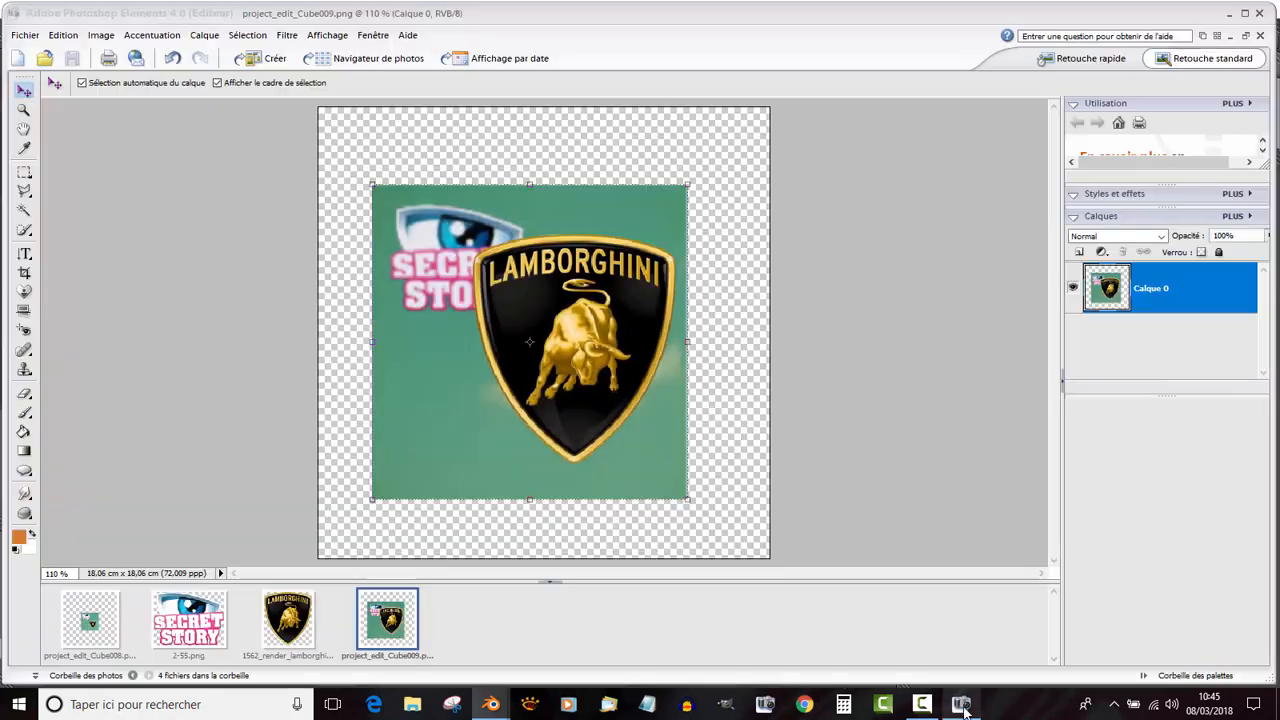
{"action": "left_click", "coordinate": [287, 35]}
{"action": "mouse_move", "coordinate": [304, 265]}
{"action": "mouse_move", "coordinate": [301, 180]}
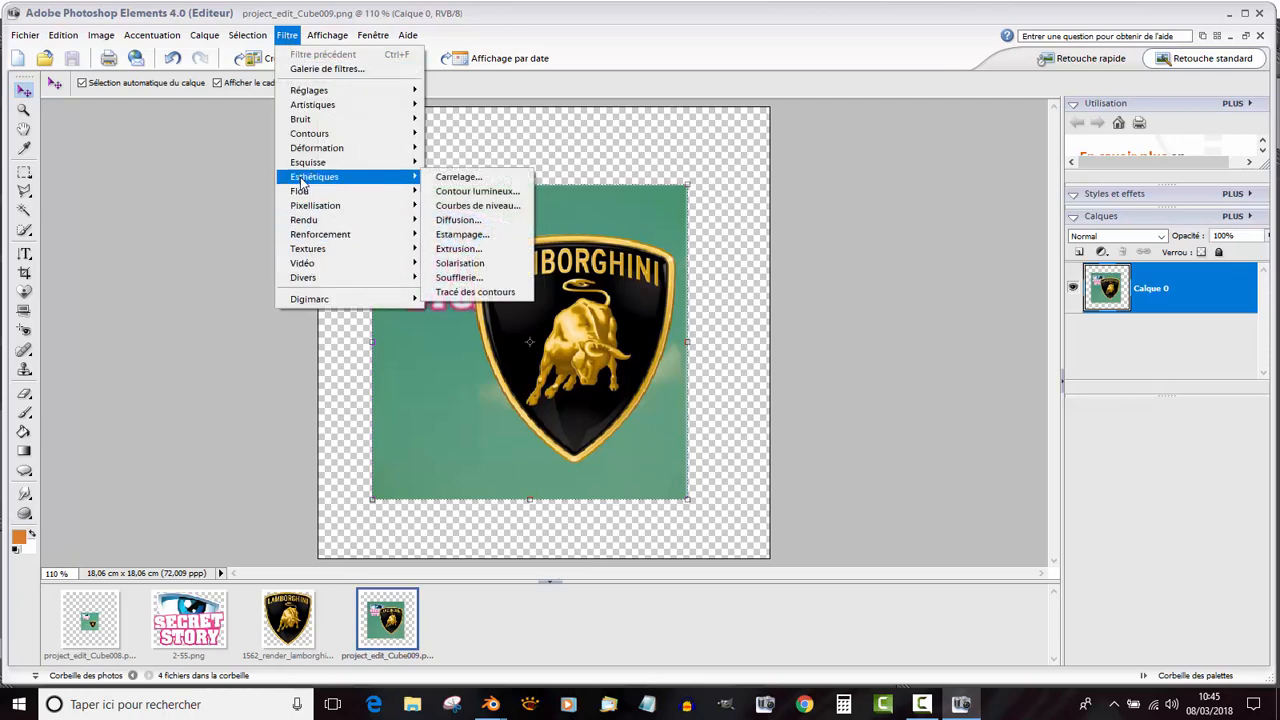
{"action": "mouse_move", "coordinate": [312, 140]}
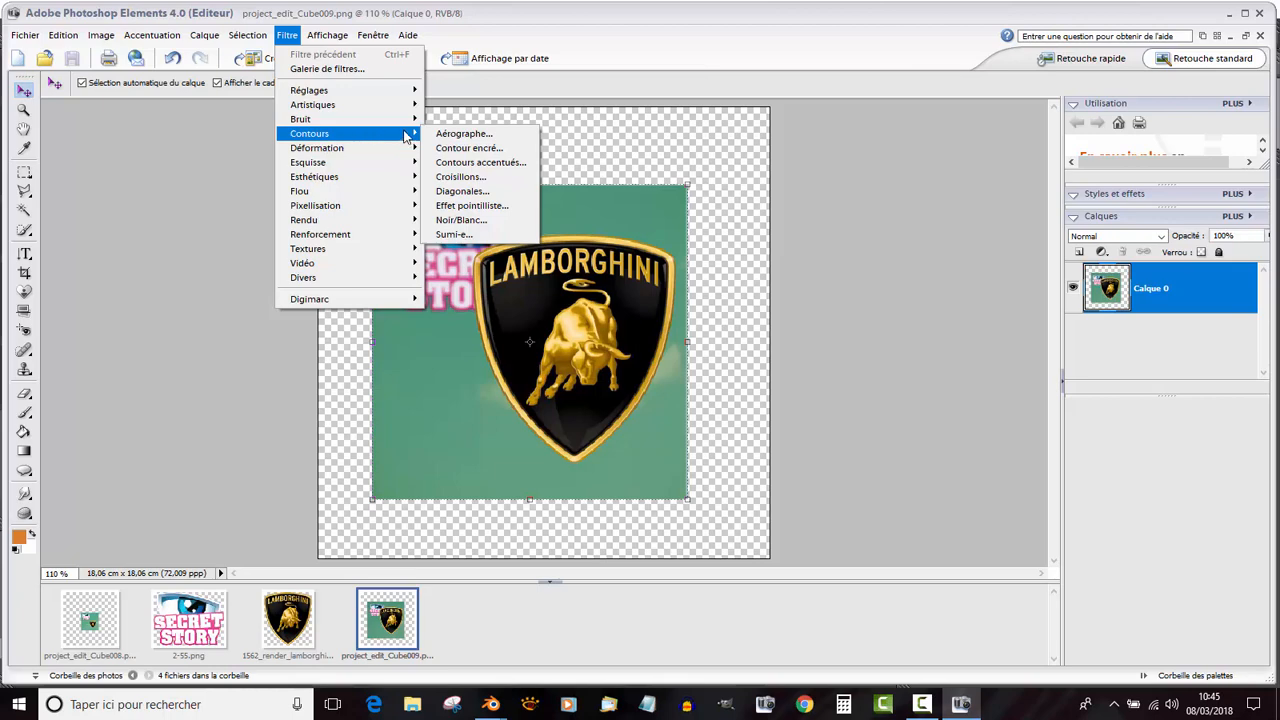
{"action": "left_click", "coordinate": [474, 205]}
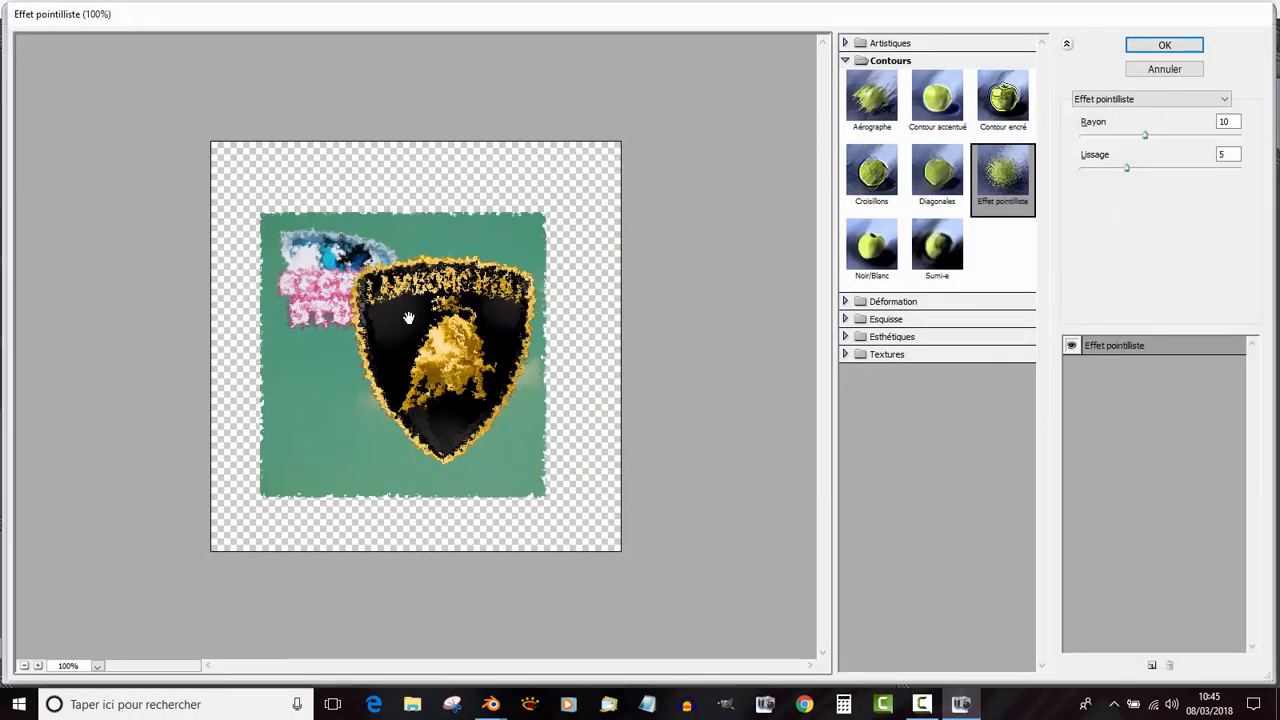
{"action": "left_click", "coordinate": [1164, 45]}
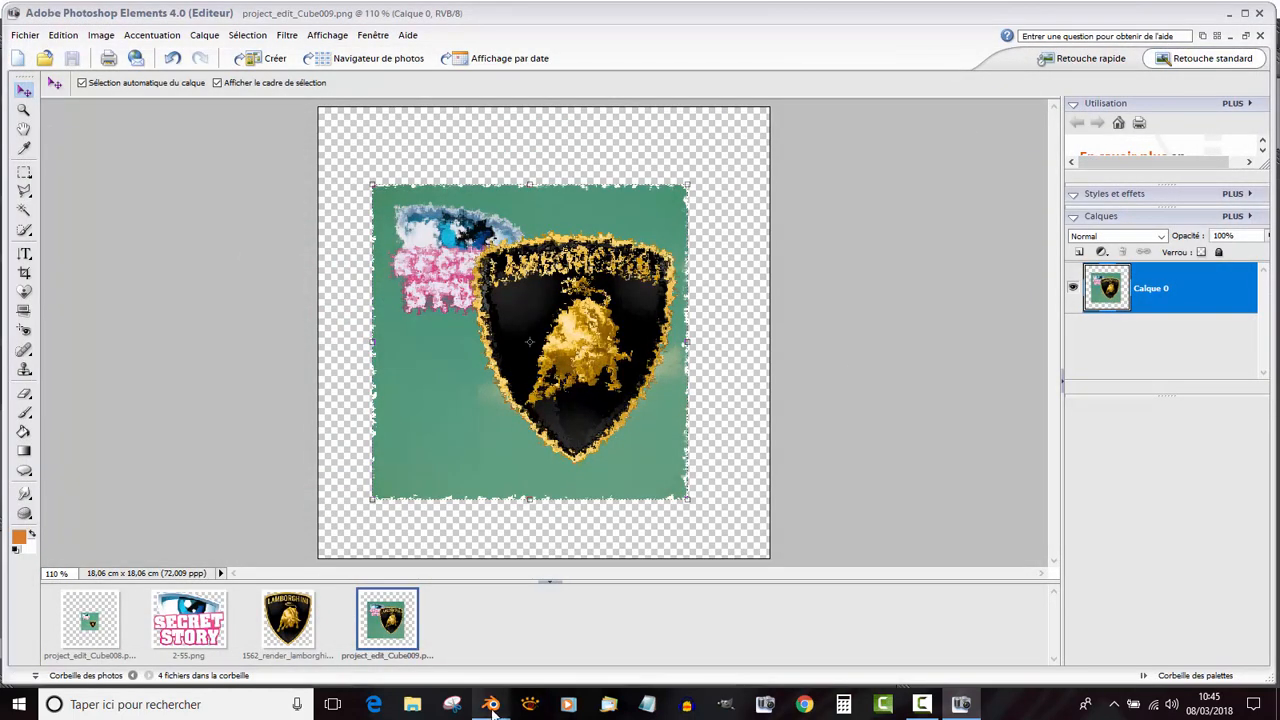
Switch to the Blender window with the Lamborghini face and apply (Appliquer) the pointillist version of the external image.
{"action": "mouse_move", "coordinate": [491, 704]}
{"action": "left_click", "coordinate": [560, 658]}
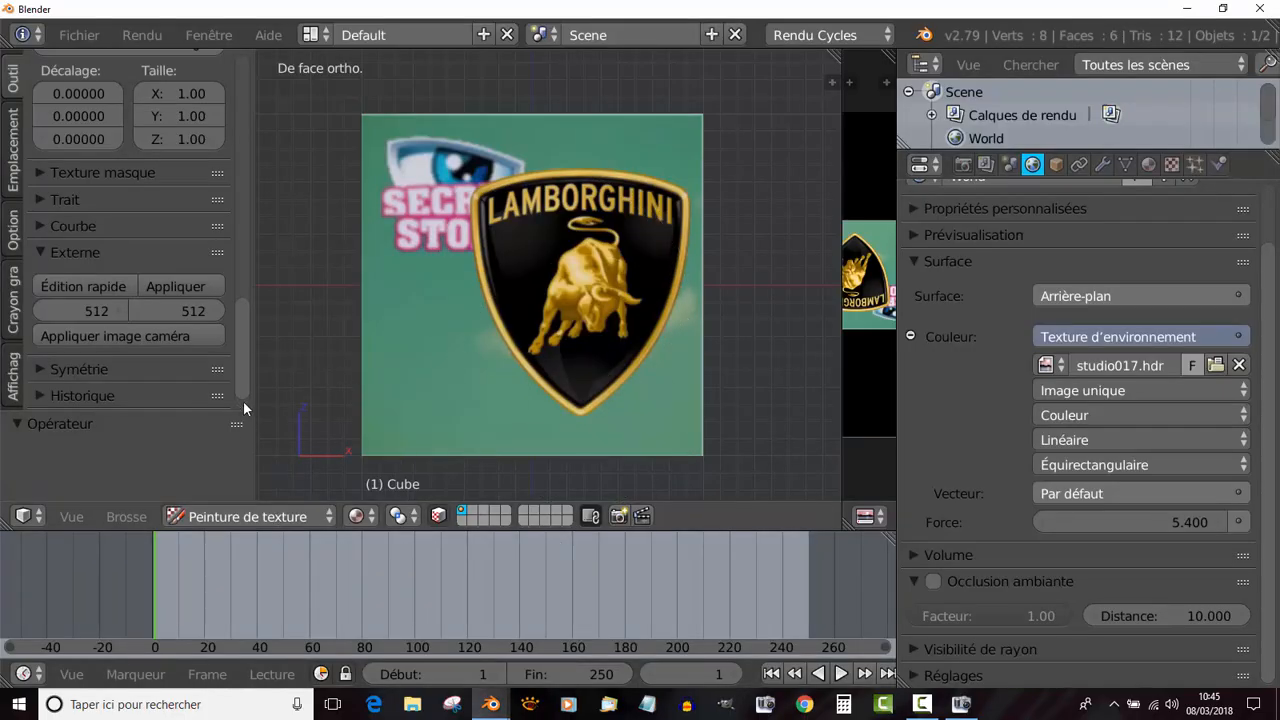
{"action": "scroll", "coordinate": [244, 366], "scroll_direction": "up", "scroll_amount": 2}
{"action": "left_click", "coordinate": [189, 342]}
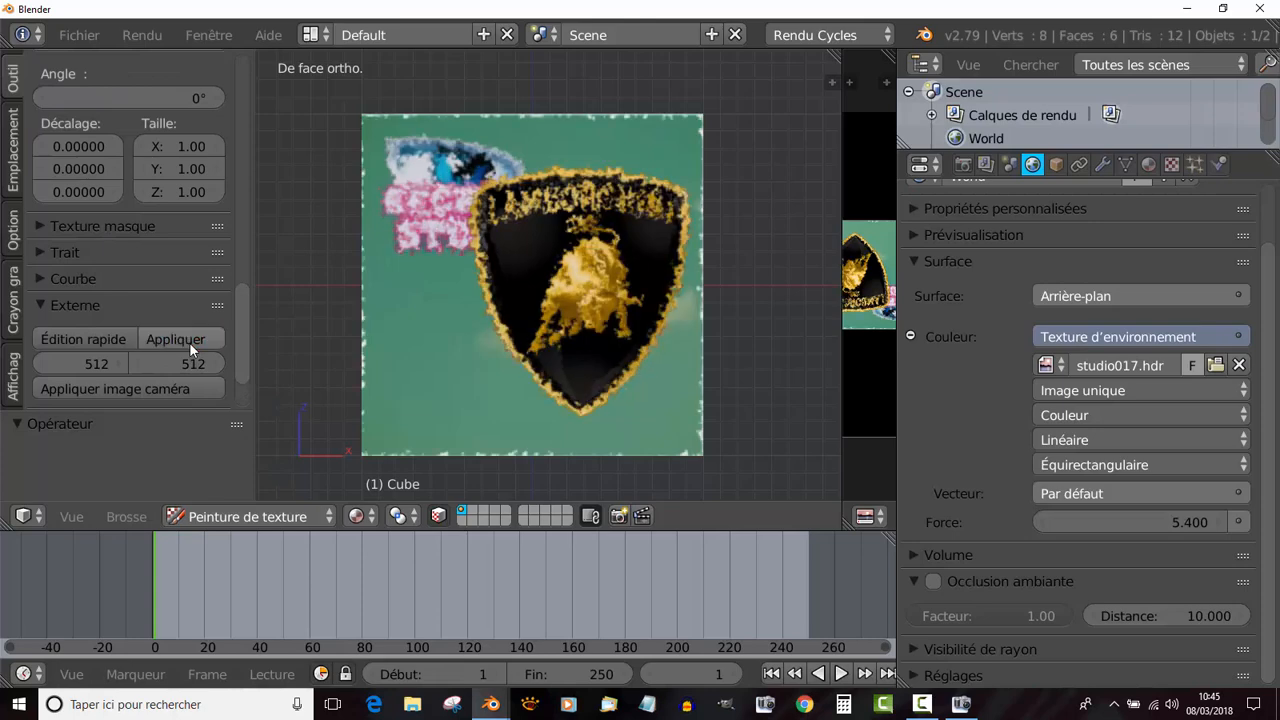
In Photoshop Elements, undo the pointillist filter and apply the Craquelure texture with Espacement 15, Profondeur 6 and Luminosité 9.
{"action": "left_click", "coordinate": [961, 704]}
{"action": "left_click", "coordinate": [173, 59]}
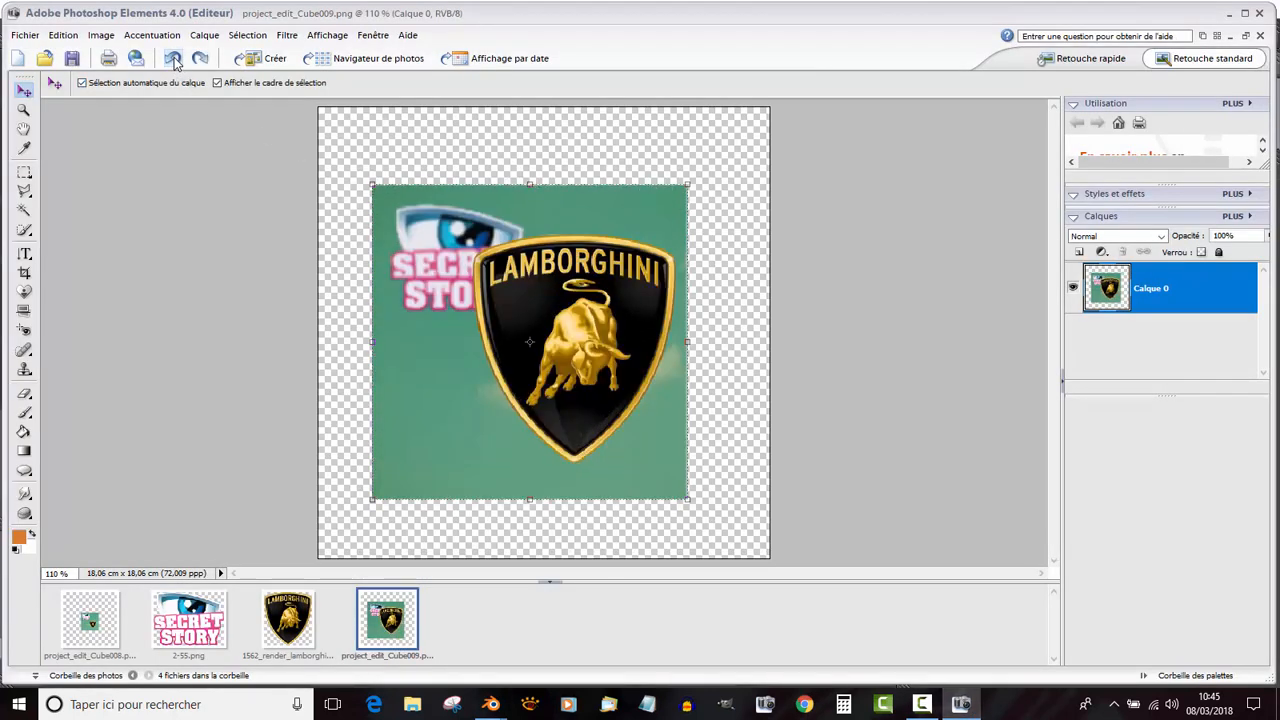
{"action": "left_click", "coordinate": [286, 35]}
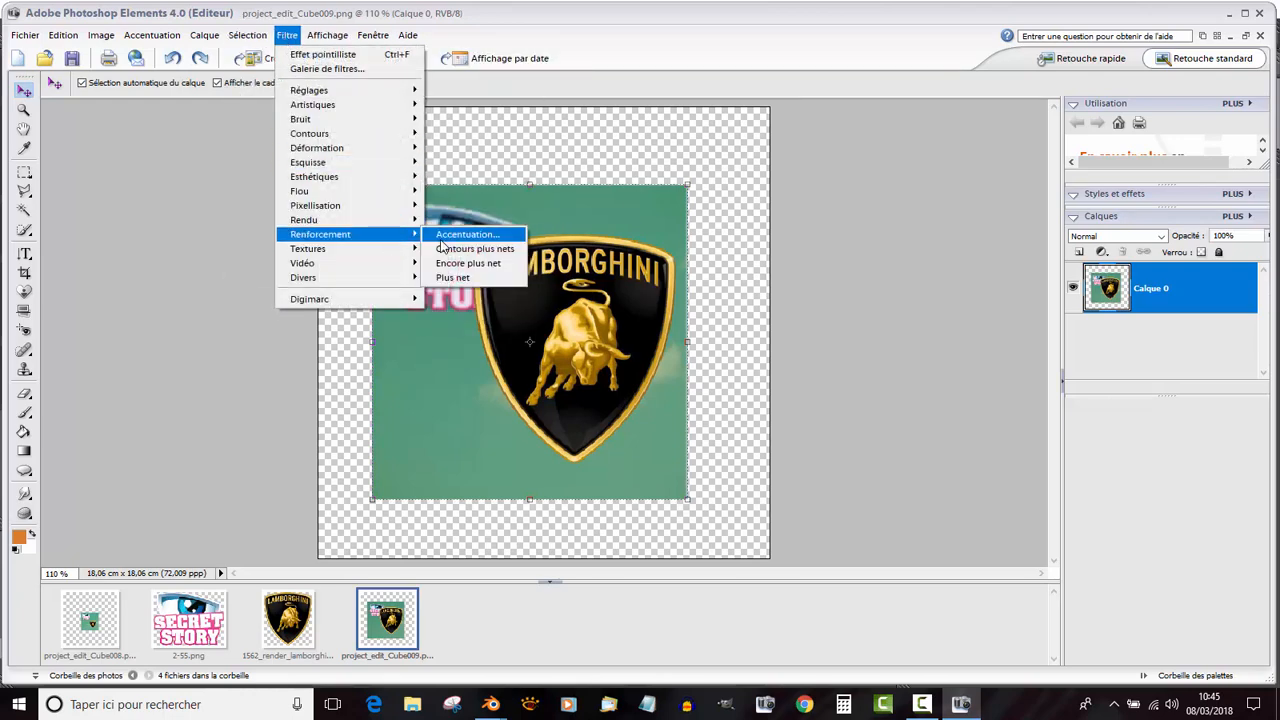
{"action": "left_click", "coordinate": [452, 250]}
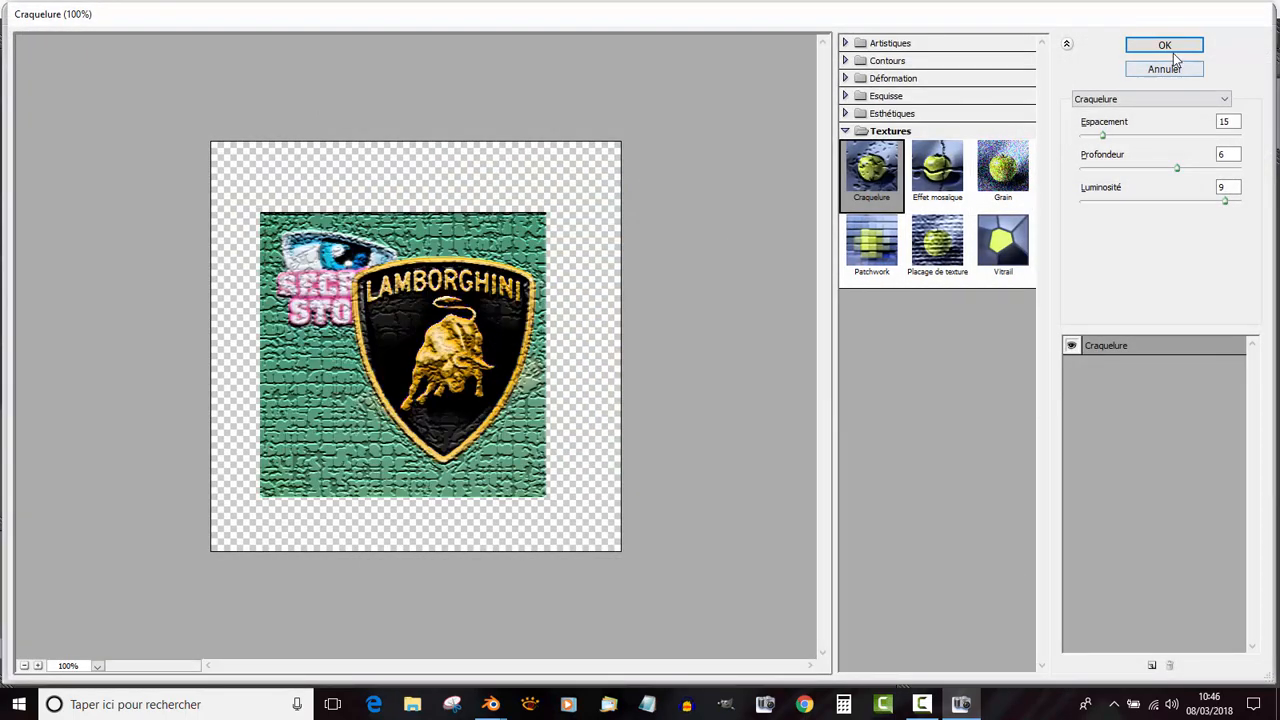
{"action": "left_click", "coordinate": [1167, 47]}
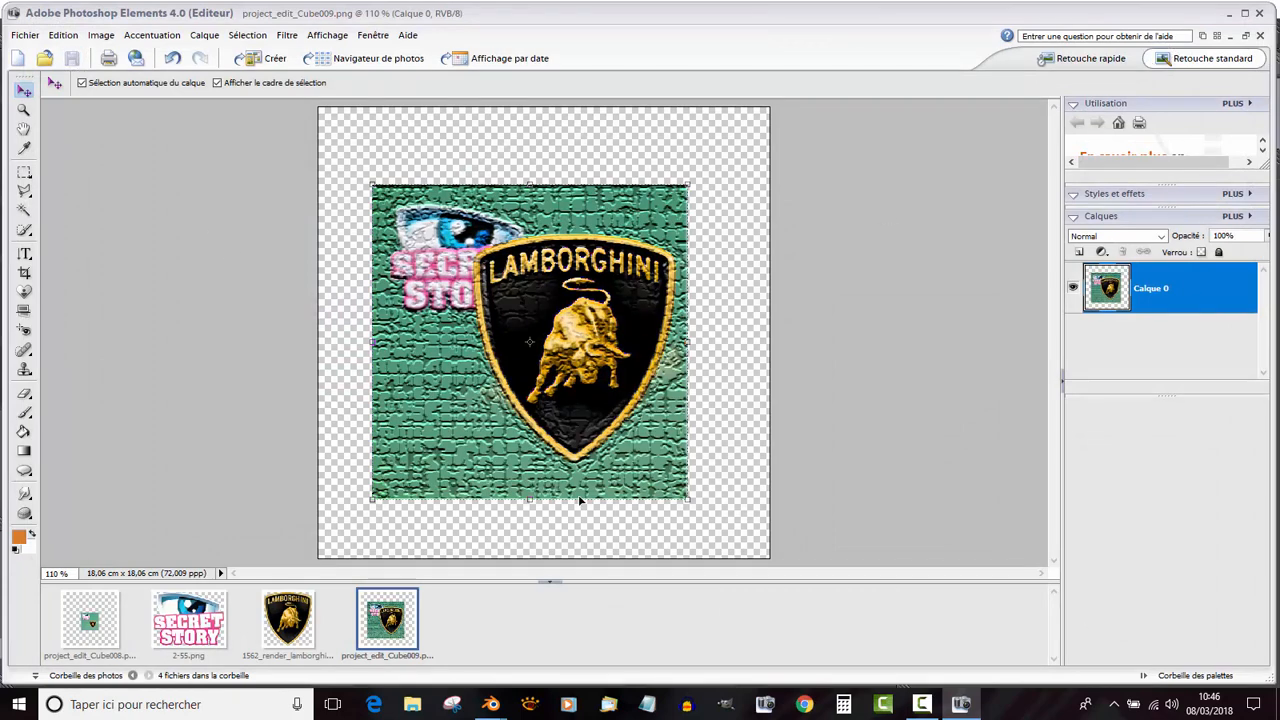
Switch to the Blender window with the Lamborghini face and apply the Craquelure-textured external image to the cube.
{"action": "mouse_move", "coordinate": [488, 706]}
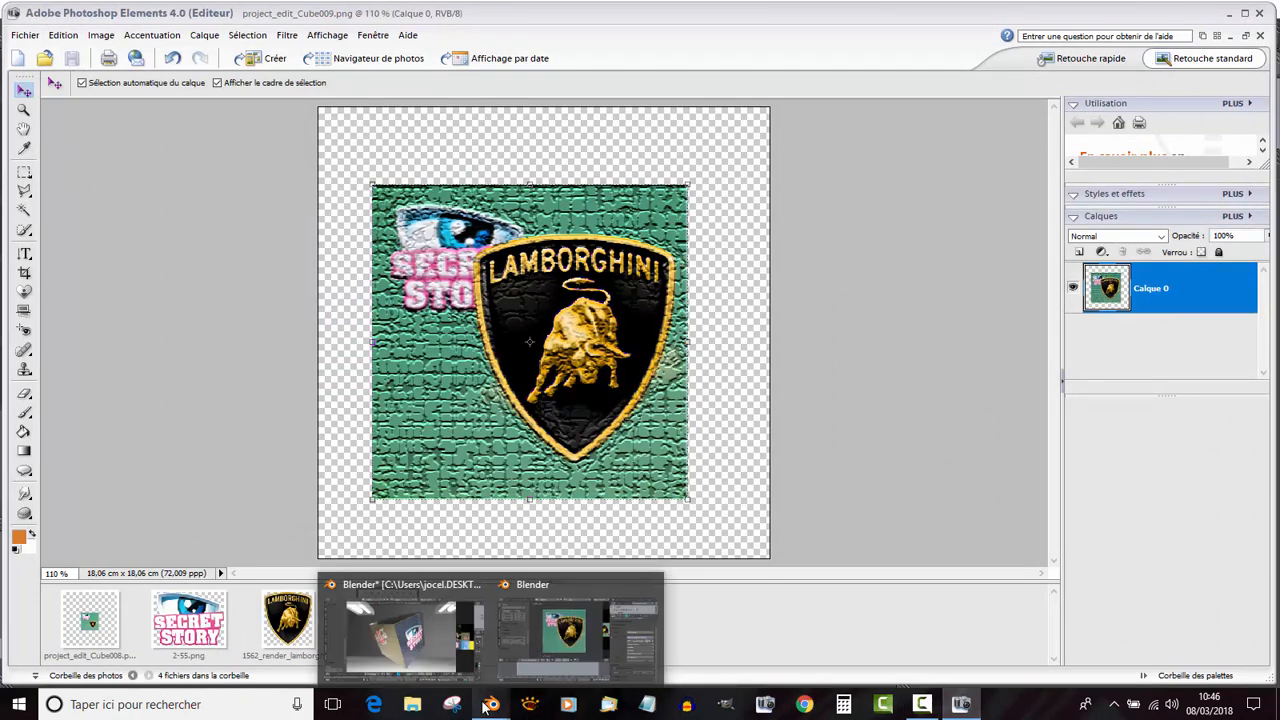
{"action": "left_click", "coordinate": [546, 630]}
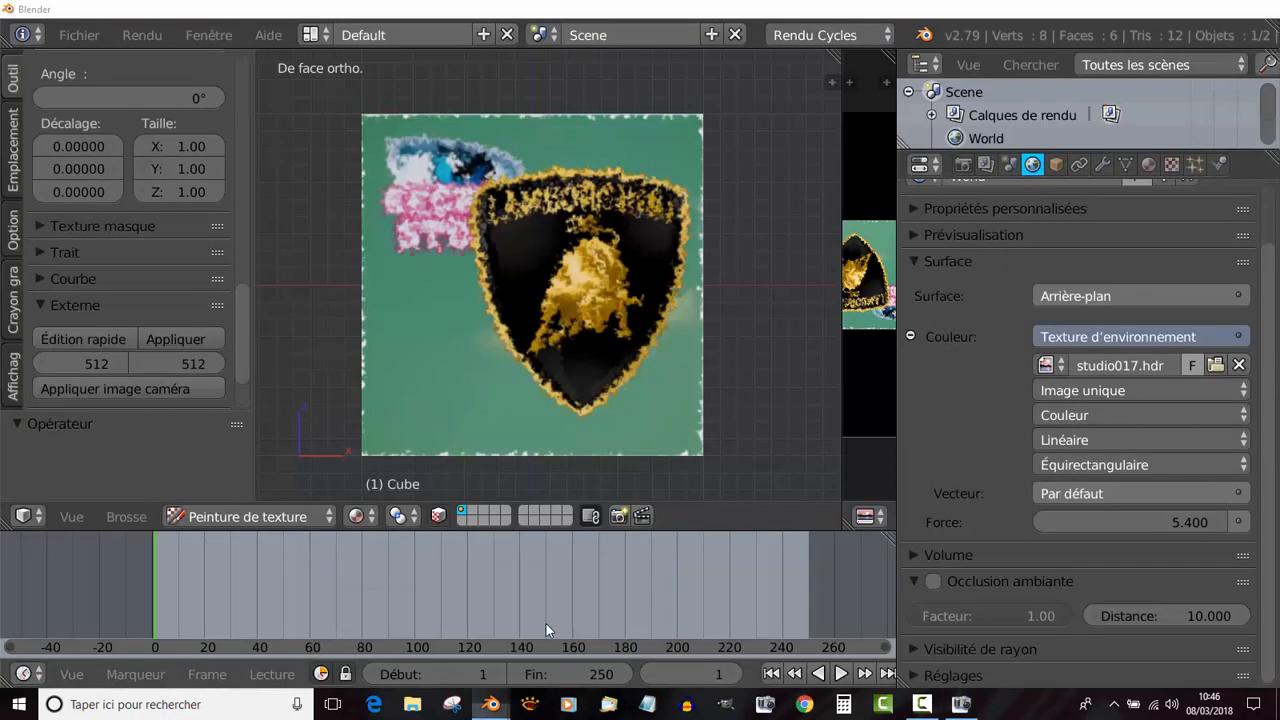
{"action": "left_click", "coordinate": [180, 332]}
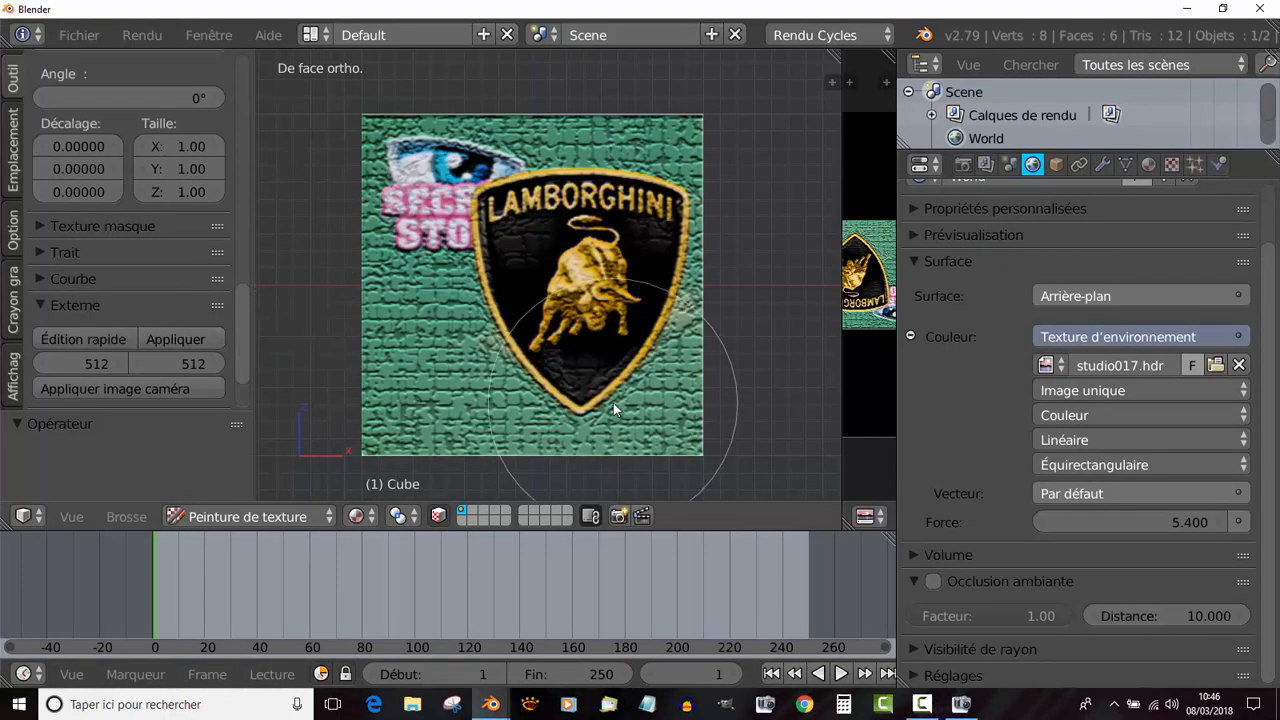
{"action": "scroll", "coordinate": [614, 403], "scroll_direction": "up", "scroll_amount": 2}
{"action": "scroll", "coordinate": [615, 402], "scroll_direction": "down", "scroll_amount": 3}
{"action": "scroll", "coordinate": [615, 402], "scroll_direction": "up", "scroll_amount": 3}
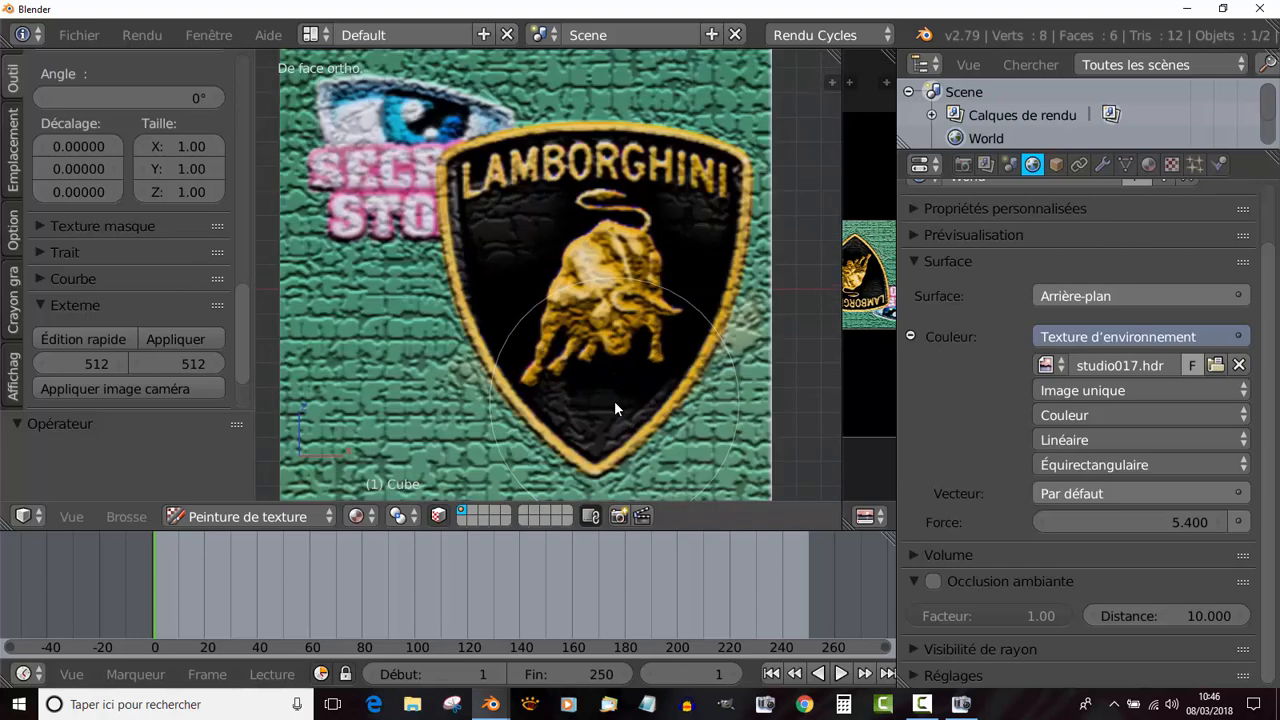
{"action": "scroll", "coordinate": [614, 406], "scroll_direction": "down", "scroll_amount": 3}
Set the 3D view's shading to Rendu to show the textured cube in the studio017.hdr environment.
{"action": "middle_click_drag", "start_coordinate": [649, 366], "coordinate": [540, 375]}
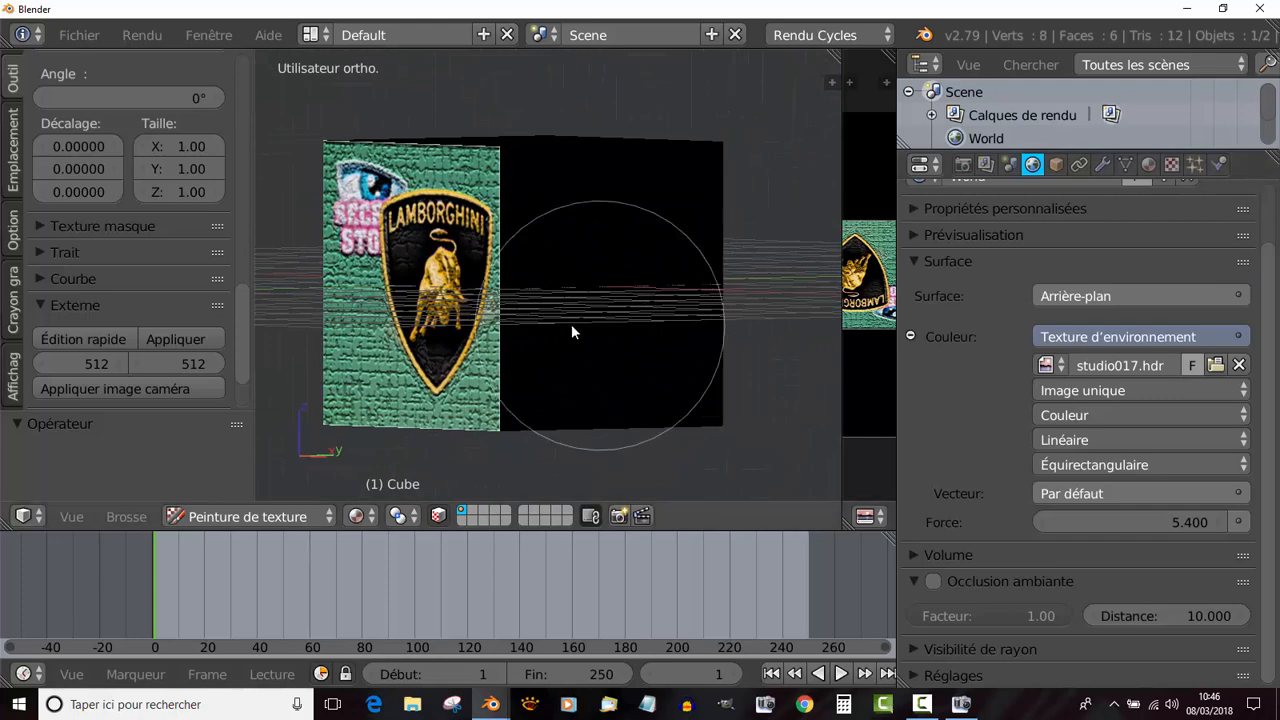
{"action": "middle_click_drag", "start_coordinate": [571, 324], "coordinate": [647, 335]}
{"action": "scroll", "coordinate": [1262, 389], "scroll_direction": "up", "scroll_amount": 2}
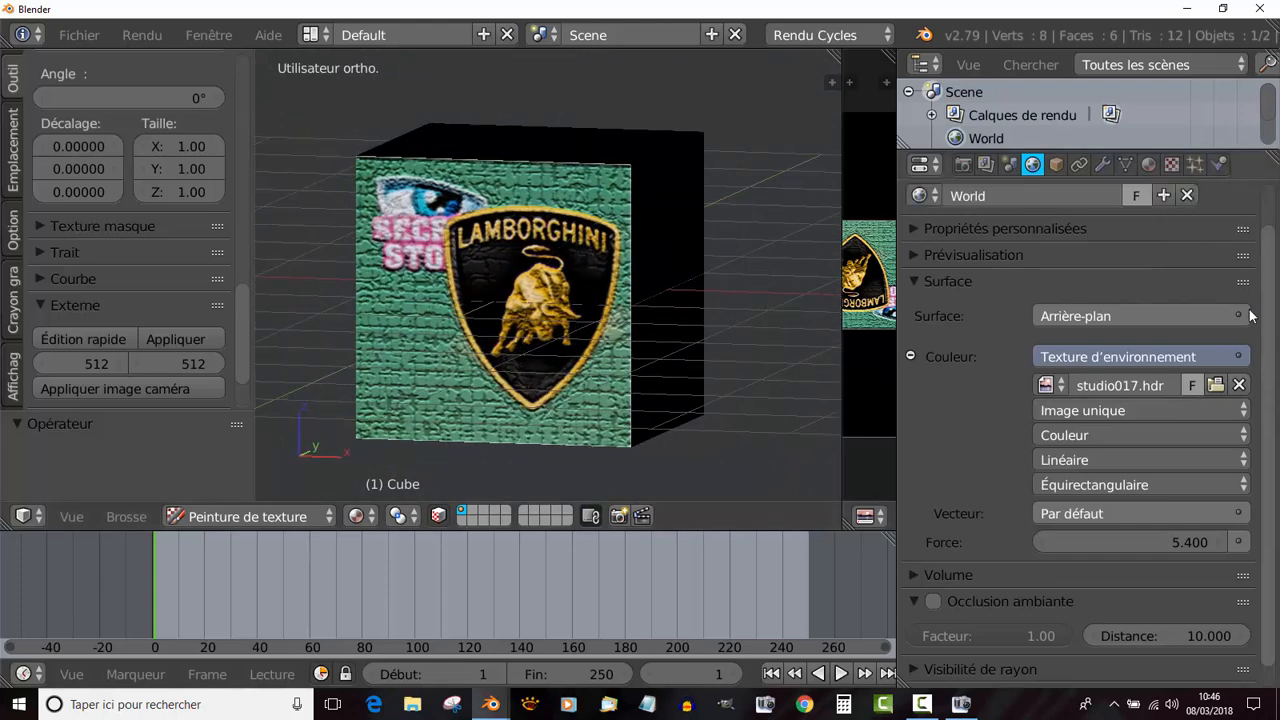
{"action": "left_click", "coordinate": [356, 516]}
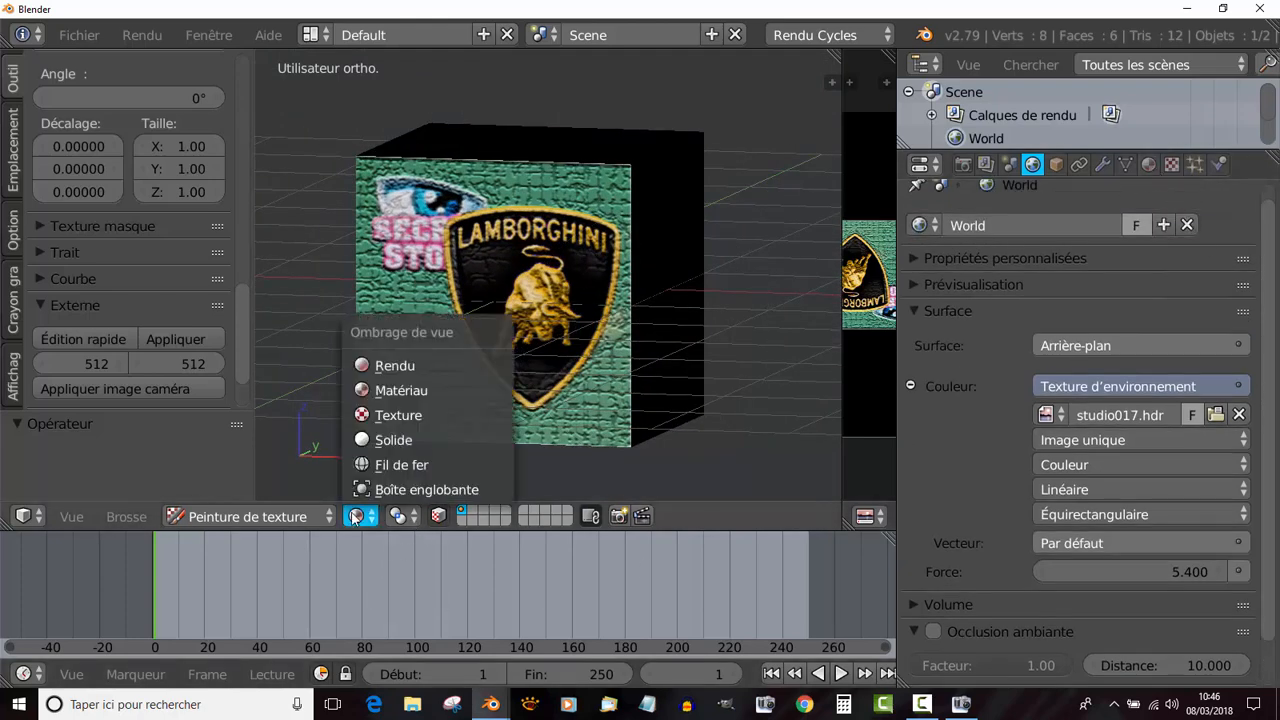
{"action": "left_click", "coordinate": [401, 366]}
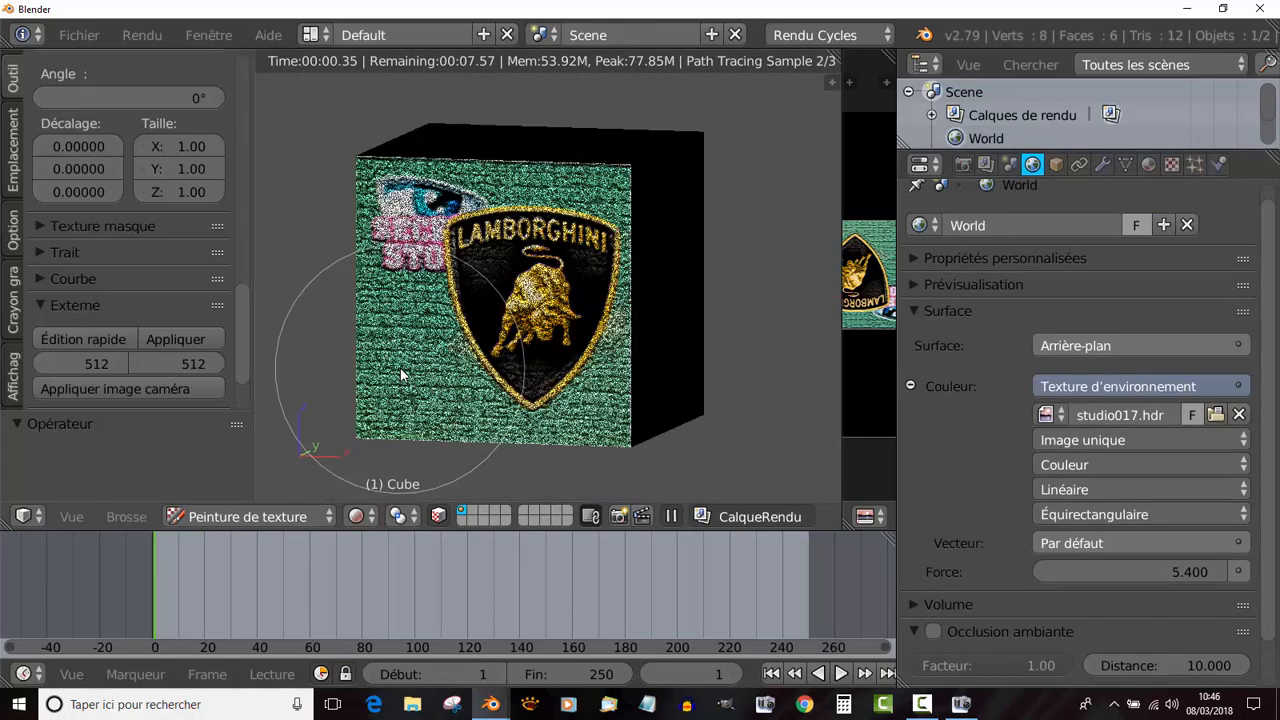
{"action": "middle_click_drag", "start_coordinate": [590, 370], "coordinate": [545, 363]}
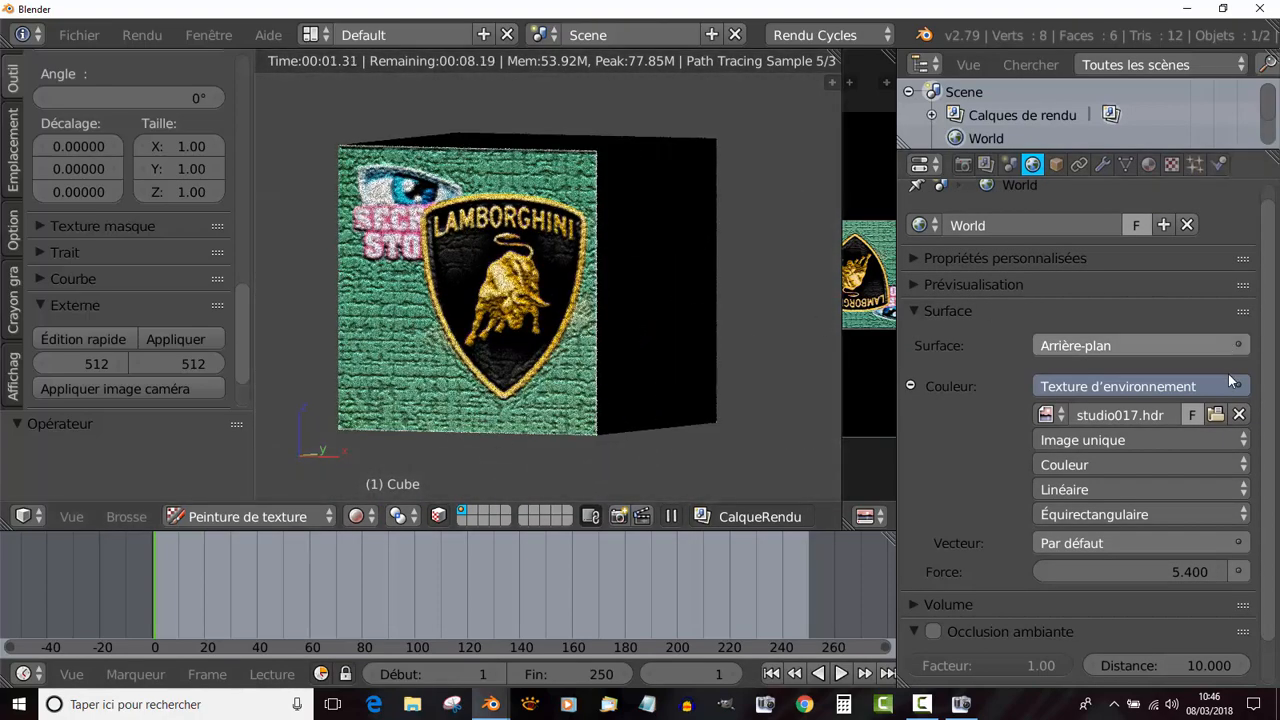
{"action": "scroll", "coordinate": [1273, 355], "scroll_direction": "down", "scroll_amount": 1}
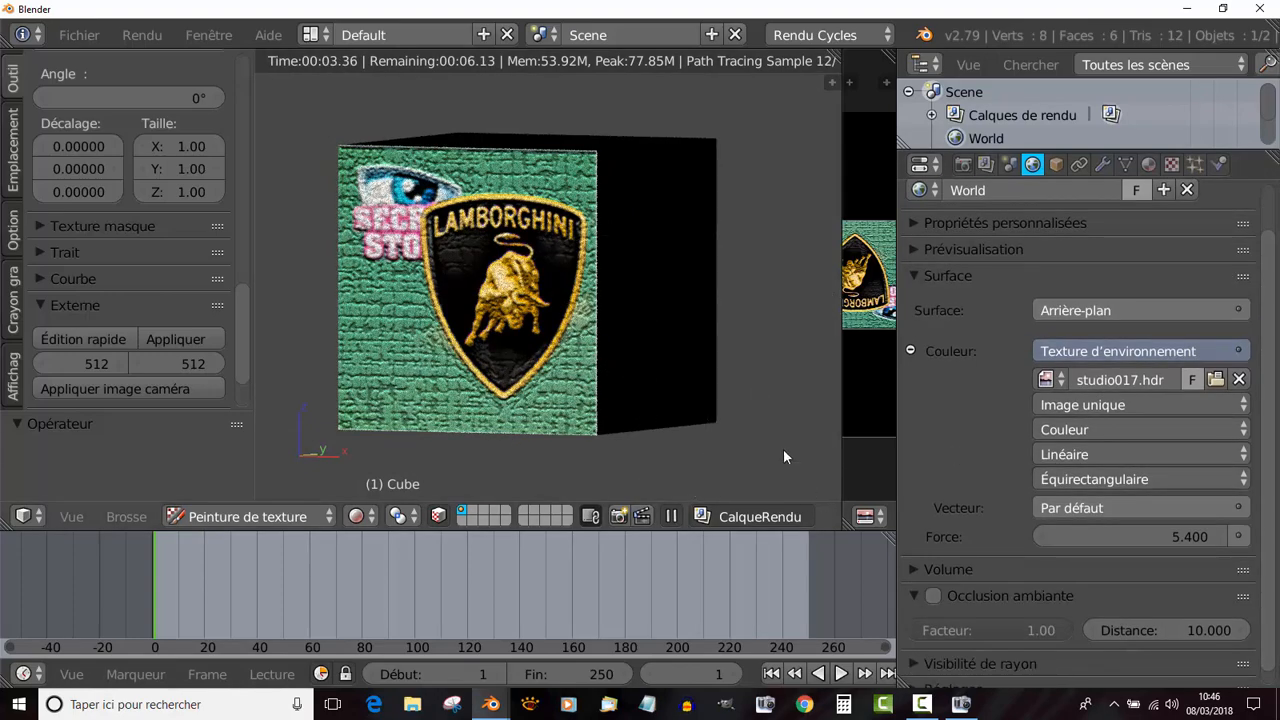
{"action": "scroll", "coordinate": [583, 375], "scroll_direction": "up", "scroll_amount": 2}
{"action": "scroll", "coordinate": [556, 356], "scroll_direction": "down", "scroll_amount": 5}
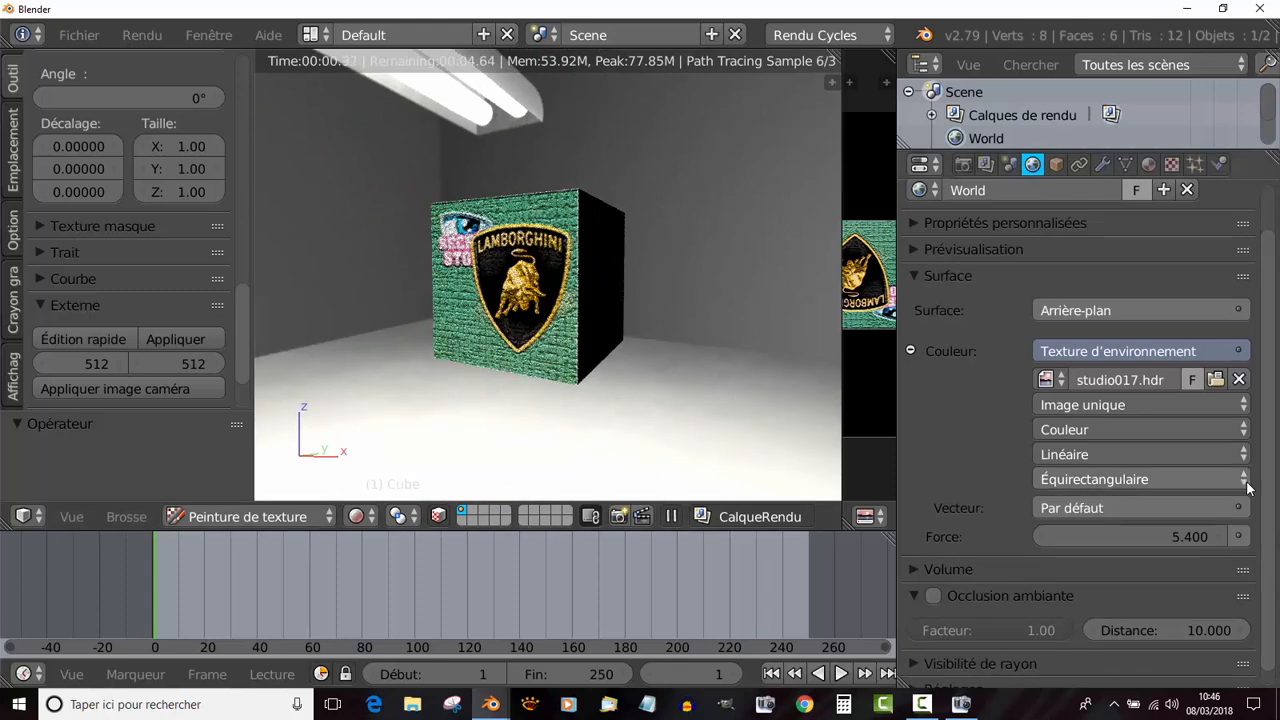
{"action": "scroll", "coordinate": [1277, 480], "scroll_direction": "down", "scroll_amount": 1}
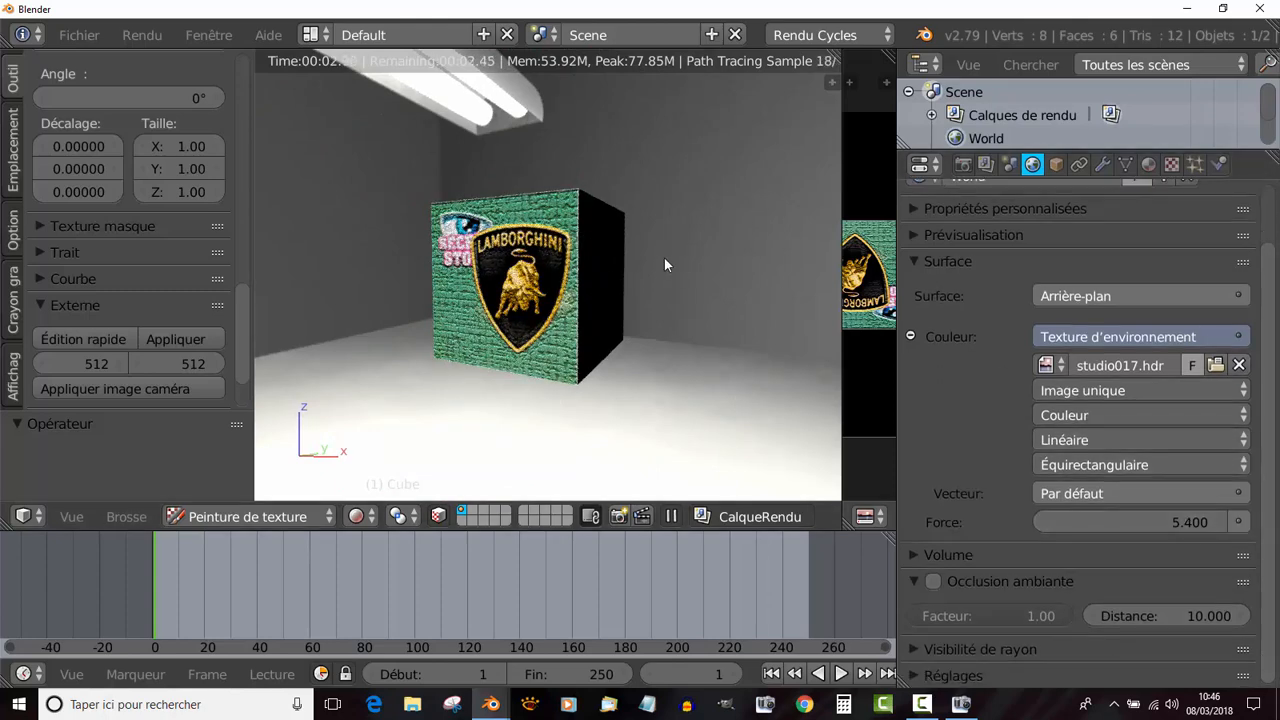
Set the cube material's Métallique to 0.200 and Spéculaire to 0.069.
{"action": "left_click", "coordinate": [1147, 166]}
{"action": "scroll", "coordinate": [1070, 400], "scroll_direction": "down", "scroll_amount": 10}
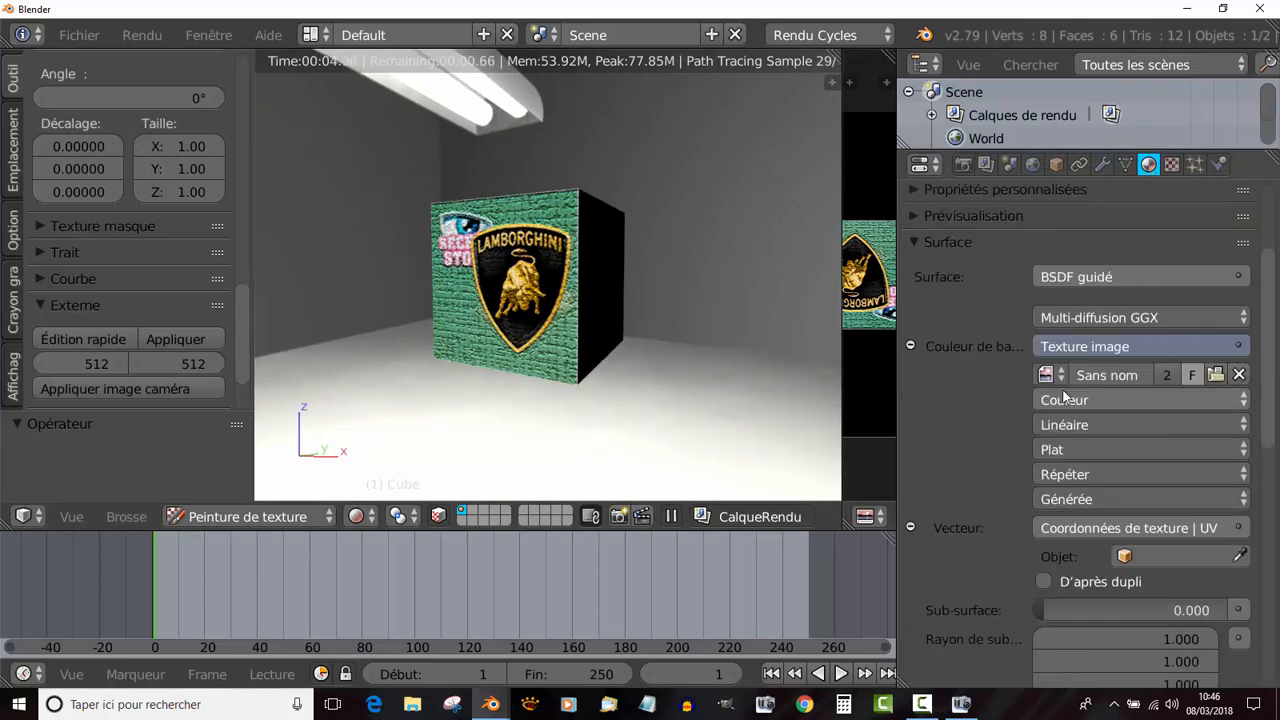
{"action": "scroll", "coordinate": [1054, 429], "scroll_direction": "down", "scroll_amount": 3}
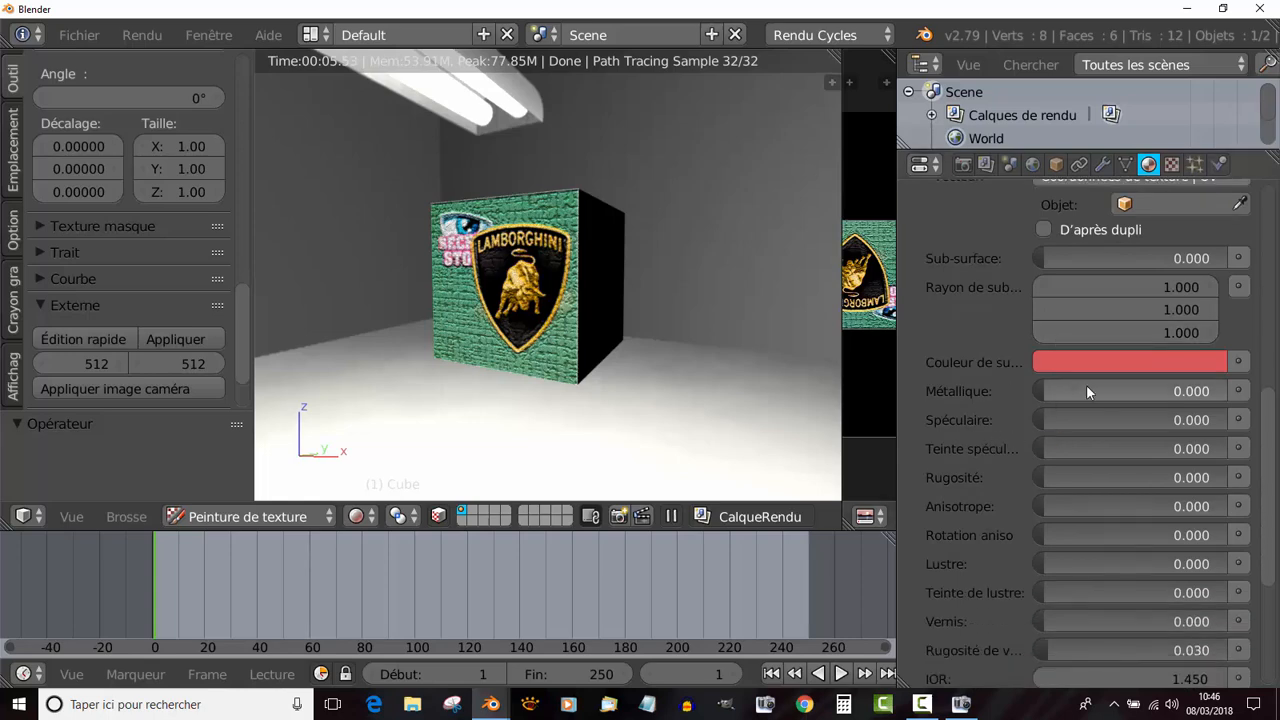
{"action": "left_click_drag", "start_coordinate": [1086, 384], "coordinate": [1146, 390]}
{"action": "middle_click_drag", "start_coordinate": [801, 369], "coordinate": [690, 324]}
{"action": "scroll", "coordinate": [691, 327], "scroll_direction": "up", "scroll_amount": 2}
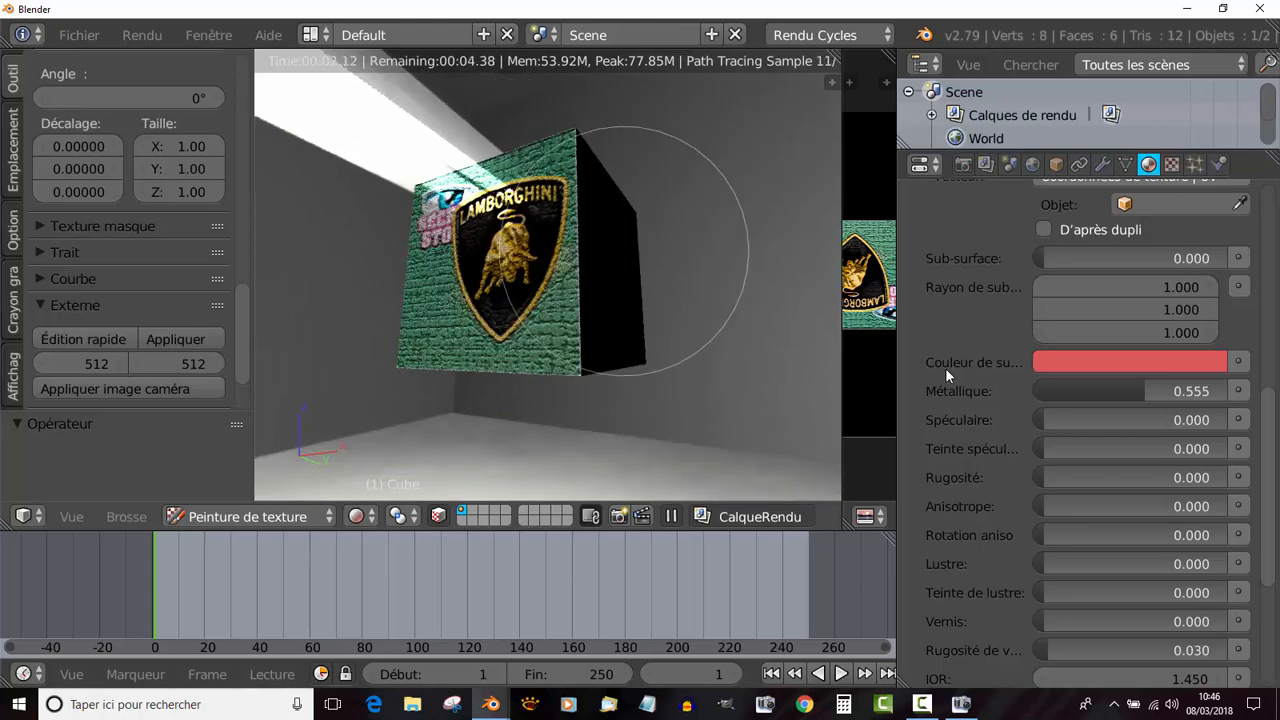
{"action": "mouse_move", "coordinate": [1137, 390]}
{"action": "left_mouse_down"}
{"action": "mouse_move", "coordinate": [1051, 390]}
{"action": "mouse_move", "coordinate": [1067, 390]}
{"action": "mouse_move", "coordinate": [1045, 425]}
{"action": "mouse_move", "coordinate": [1148, 425]}
{"action": "mouse_move", "coordinate": [1057, 420]}
{"action": "left_mouse_up"}
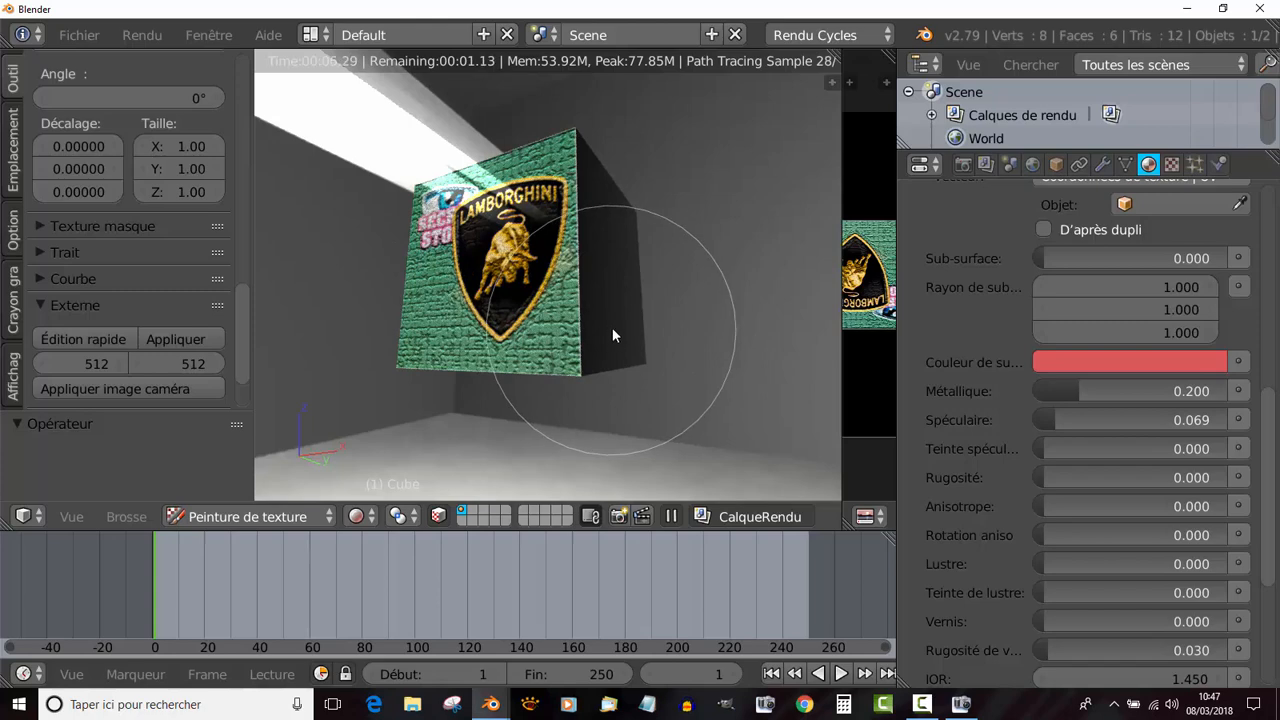
Switch to Mode Objet and rotate the cube slightly with the trackball rotation, by about 1.15°.
{"action": "left_click", "coordinate": [278, 517]}
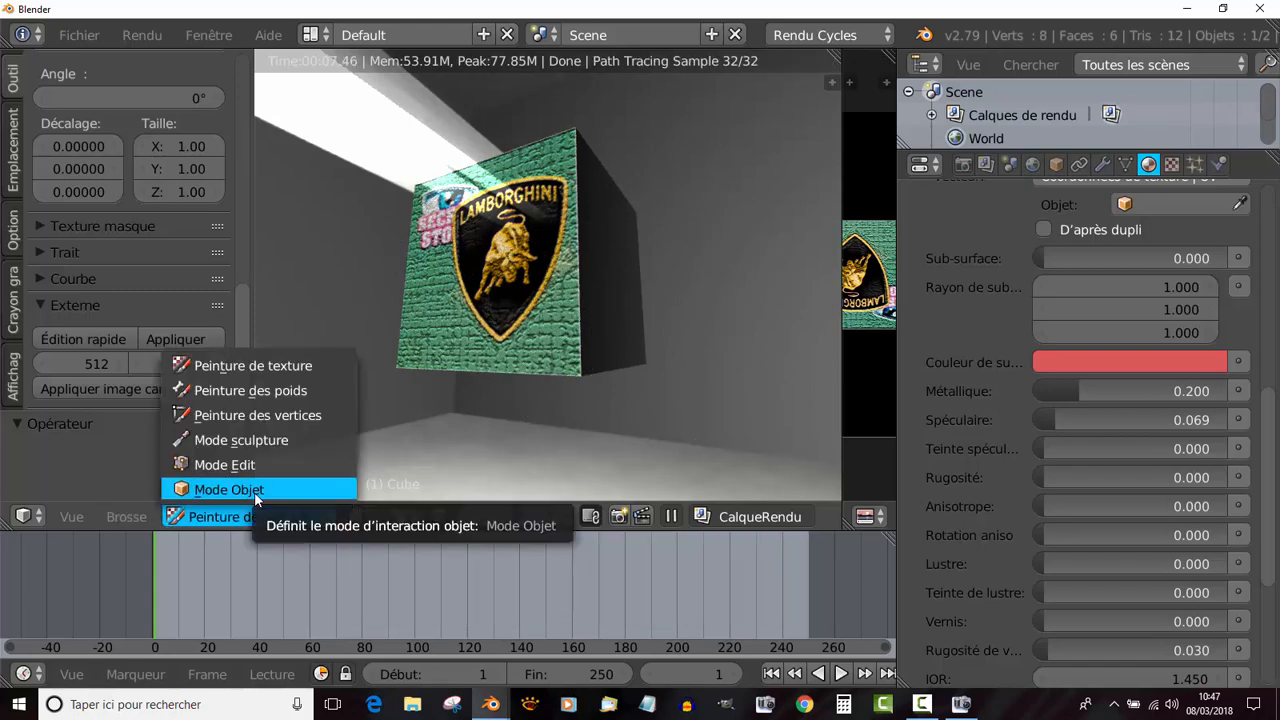
{"action": "left_click", "coordinate": [254, 491]}
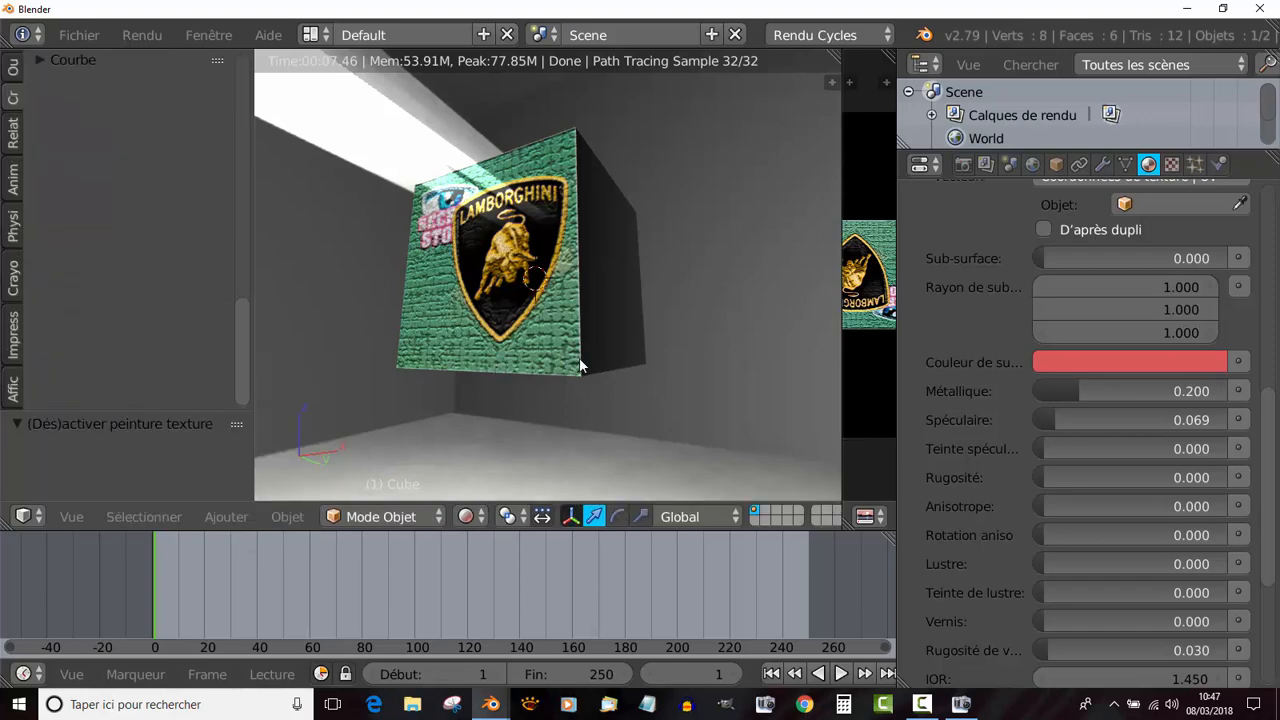
{"action": "key", "text": "r"}
{"action": "key", "text": "r"}
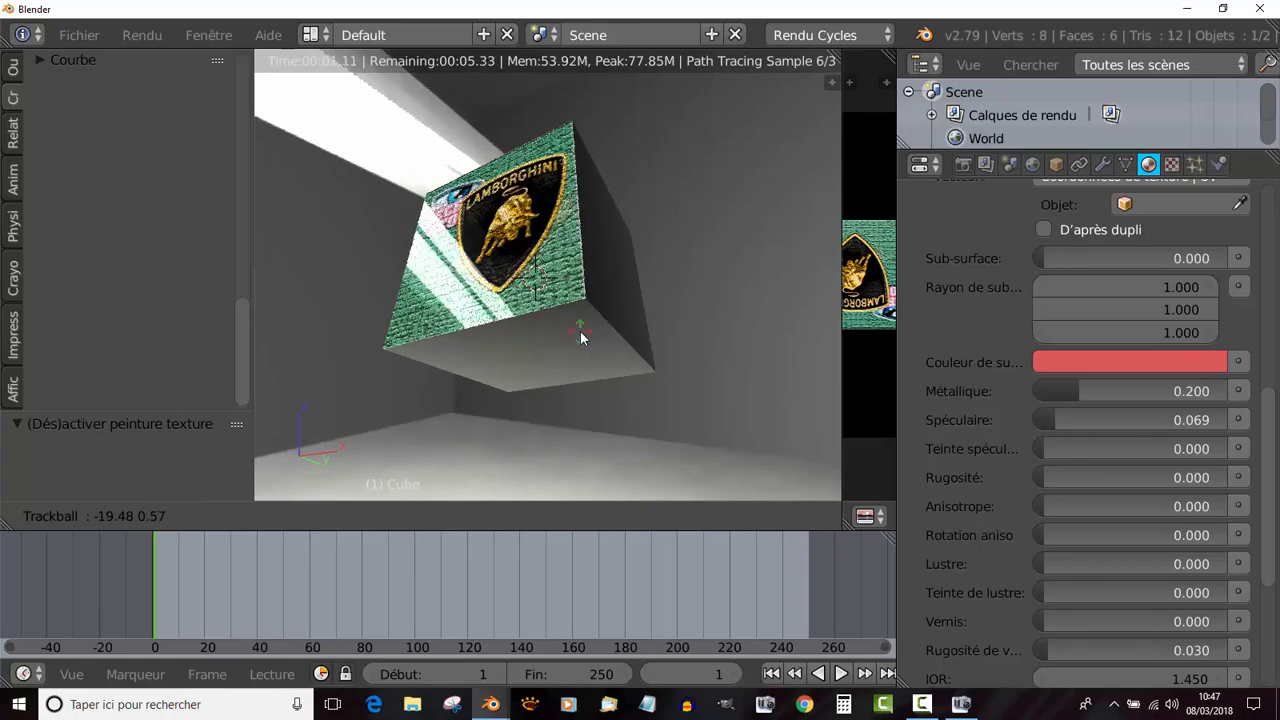
{"action": "left_click", "coordinate": [580, 368]}
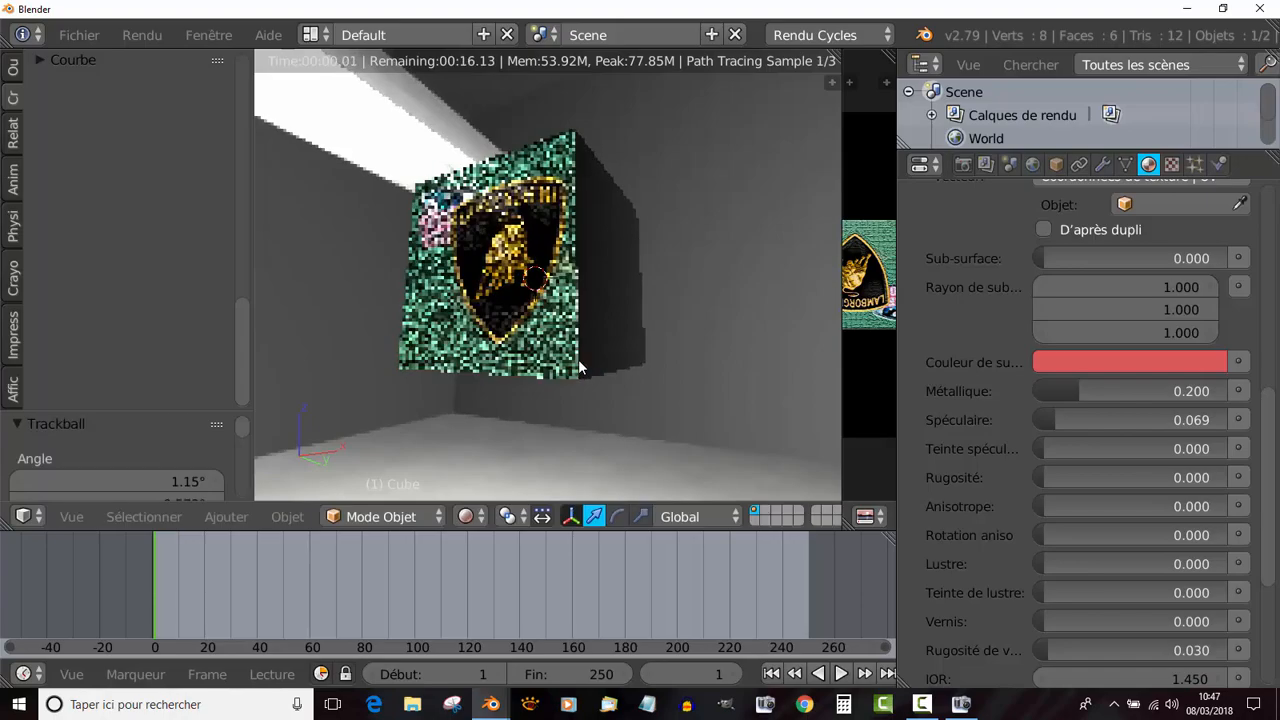
Narrow the tool shelf and the properties editor to give the 3D view and the image editor more room.
{"action": "scroll", "coordinate": [580, 368], "scroll_direction": "up", "scroll_amount": 4}
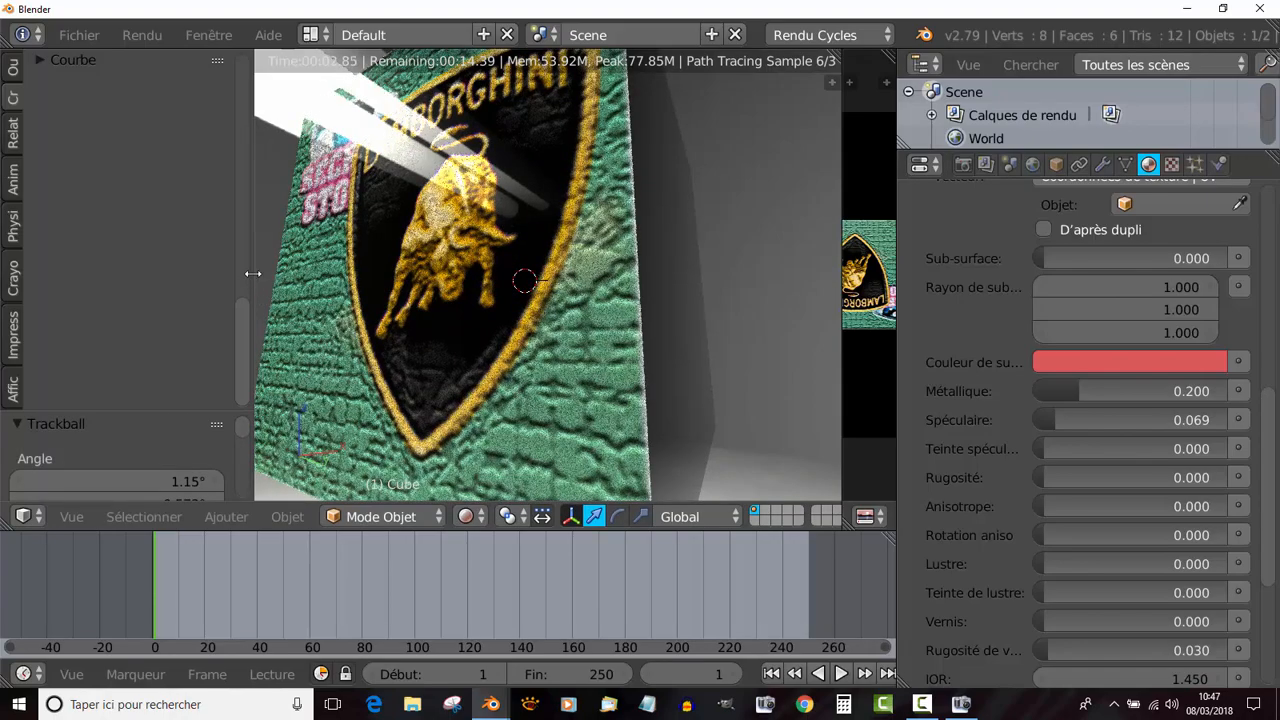
{"action": "left_click_drag", "start_coordinate": [253, 274], "coordinate": [142, 289]}
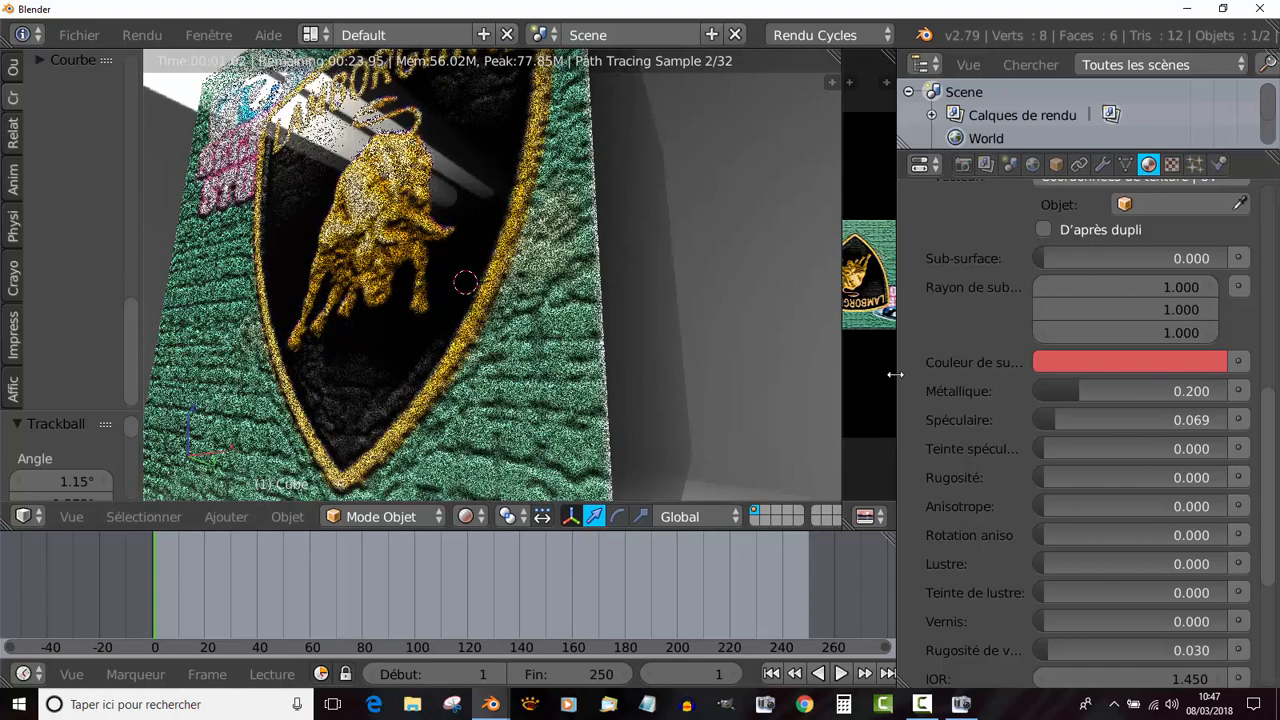
{"action": "left_click_drag", "start_coordinate": [895, 374], "coordinate": [1033, 386]}
Examine the rendered Lamborghini face from several angles and distances, including its relief texture and light reflections.
{"action": "scroll", "coordinate": [756, 384], "scroll_direction": "down", "scroll_amount": 2}
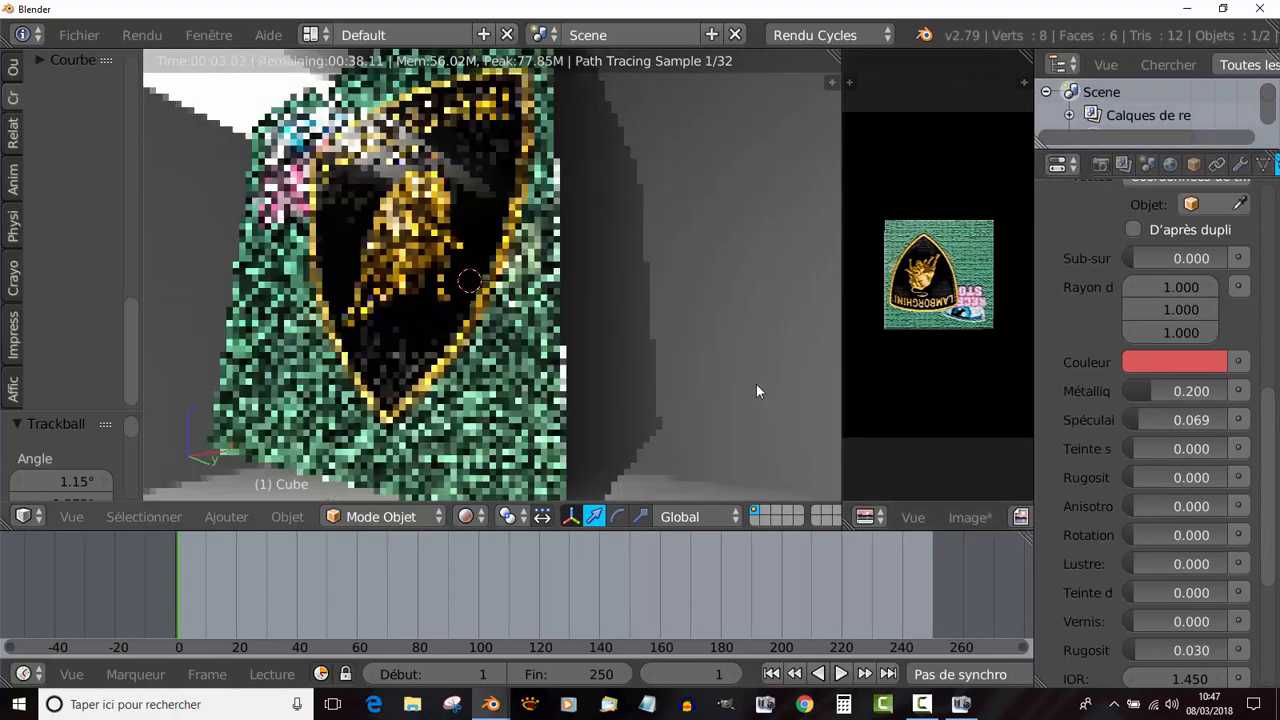
{"action": "mouse_move", "coordinate": [717, 395]}
{"action": "middle_mouse_down"}
{"action": "mouse_move", "coordinate": [709, 383]}
{"action": "mouse_move", "coordinate": [726, 388]}
{"action": "middle_mouse_up"}
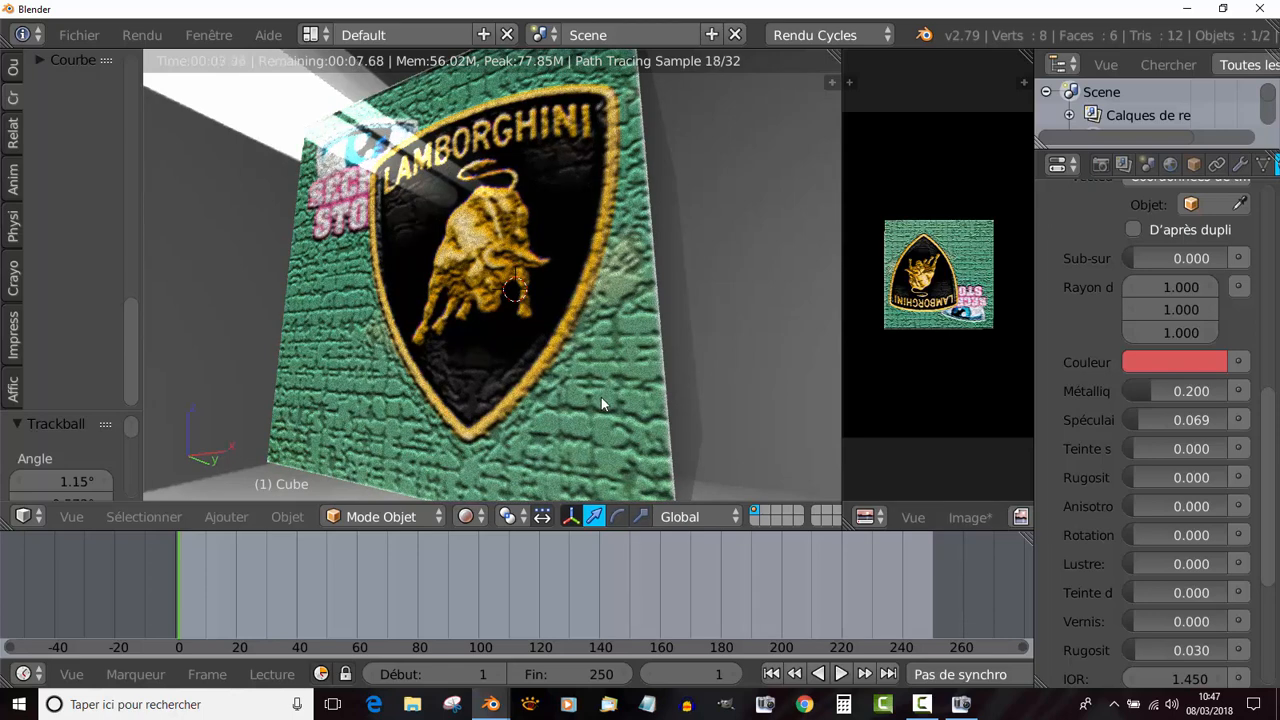
{"action": "scroll", "coordinate": [667, 391], "scroll_direction": "down", "scroll_amount": 4}
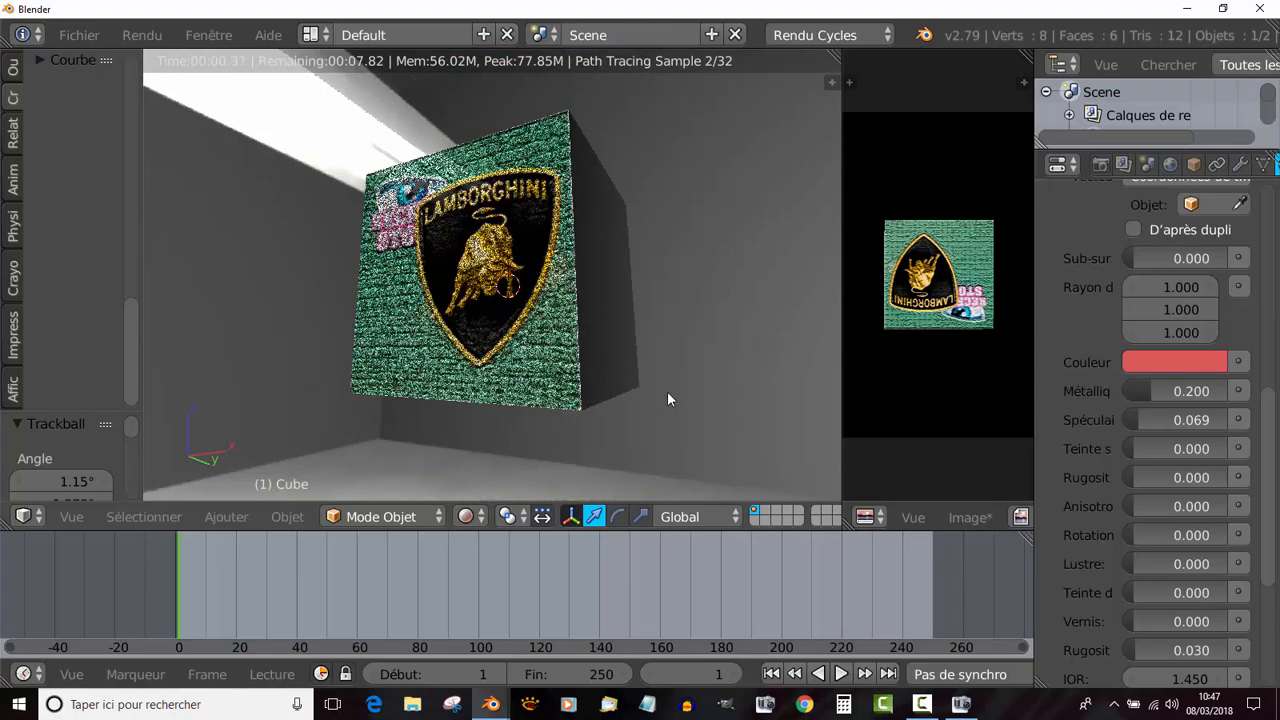
{"action": "middle_click_drag", "start_coordinate": [659, 401], "coordinate": [608, 437]}
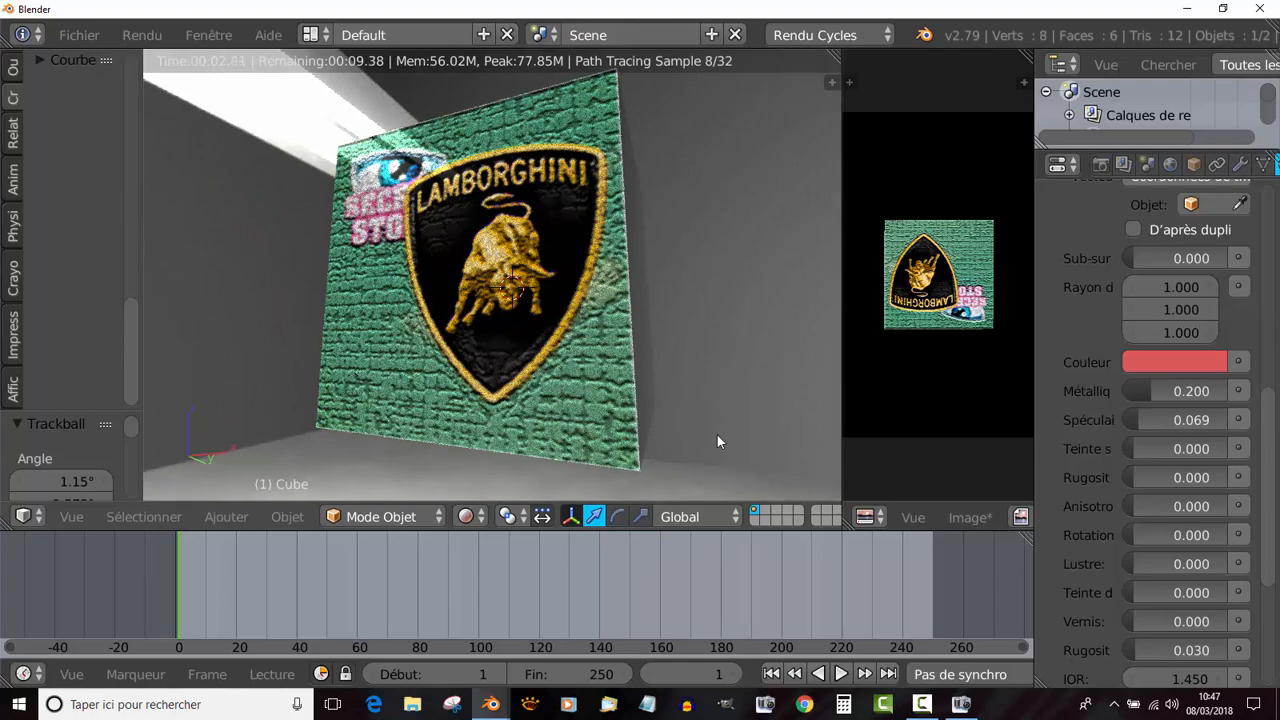
{"action": "mouse_move", "coordinate": [709, 437]}
{"action": "middle_mouse_down"}
{"action": "mouse_move", "coordinate": [674, 443]}
{"action": "mouse_move", "coordinate": [681, 422]}
{"action": "mouse_move", "coordinate": [745, 408]}
{"action": "mouse_move", "coordinate": [705, 419]}
{"action": "middle_mouse_up"}
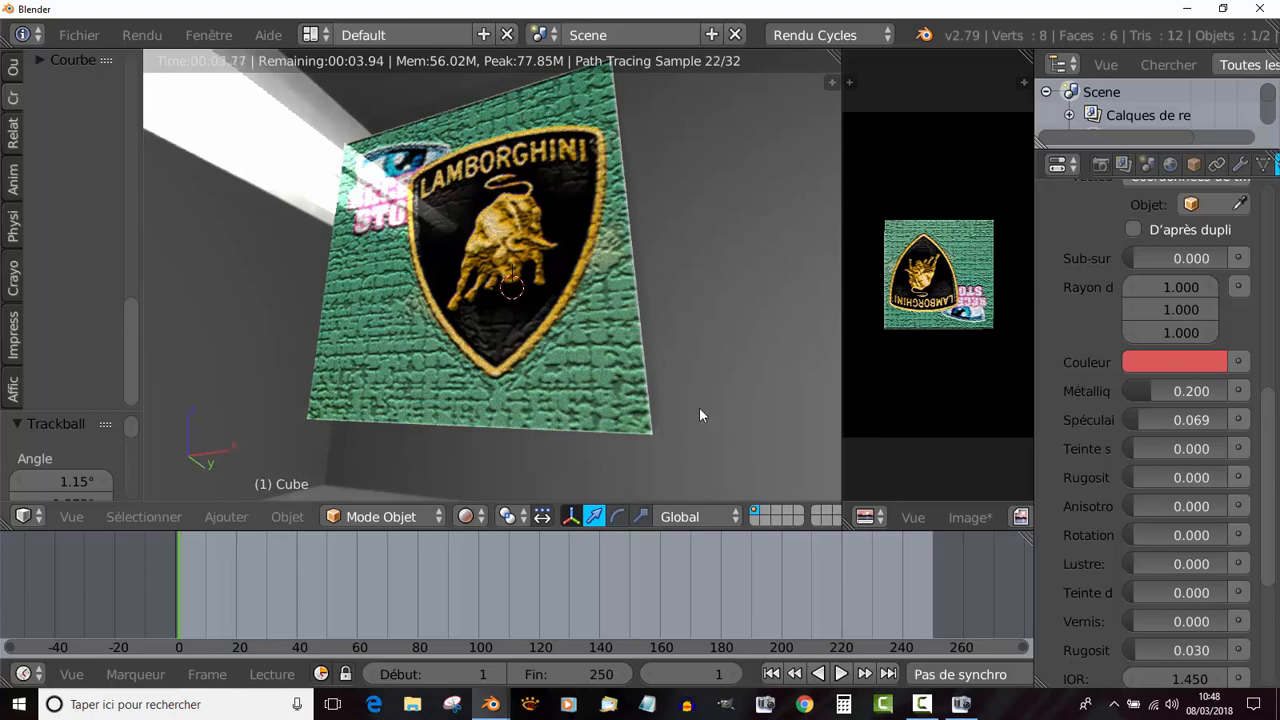
{"action": "middle_click_drag", "start_coordinate": [711, 414], "coordinate": [695, 429]}
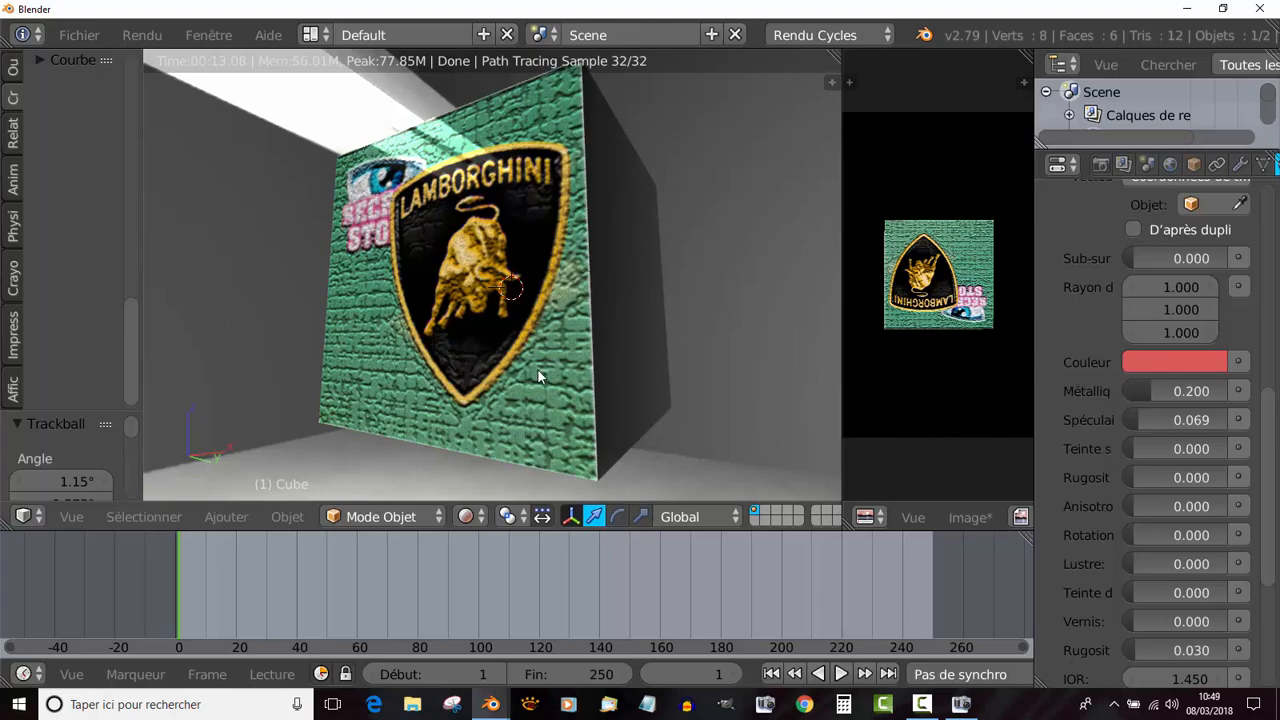
{"action": "scroll", "coordinate": [538, 370], "scroll_direction": "down", "scroll_amount": 2}
{"action": "scroll", "coordinate": [538, 370], "scroll_direction": "up", "scroll_amount": 2}
{"action": "middle_click_drag", "start_coordinate": [538, 370], "coordinate": [543, 396]}
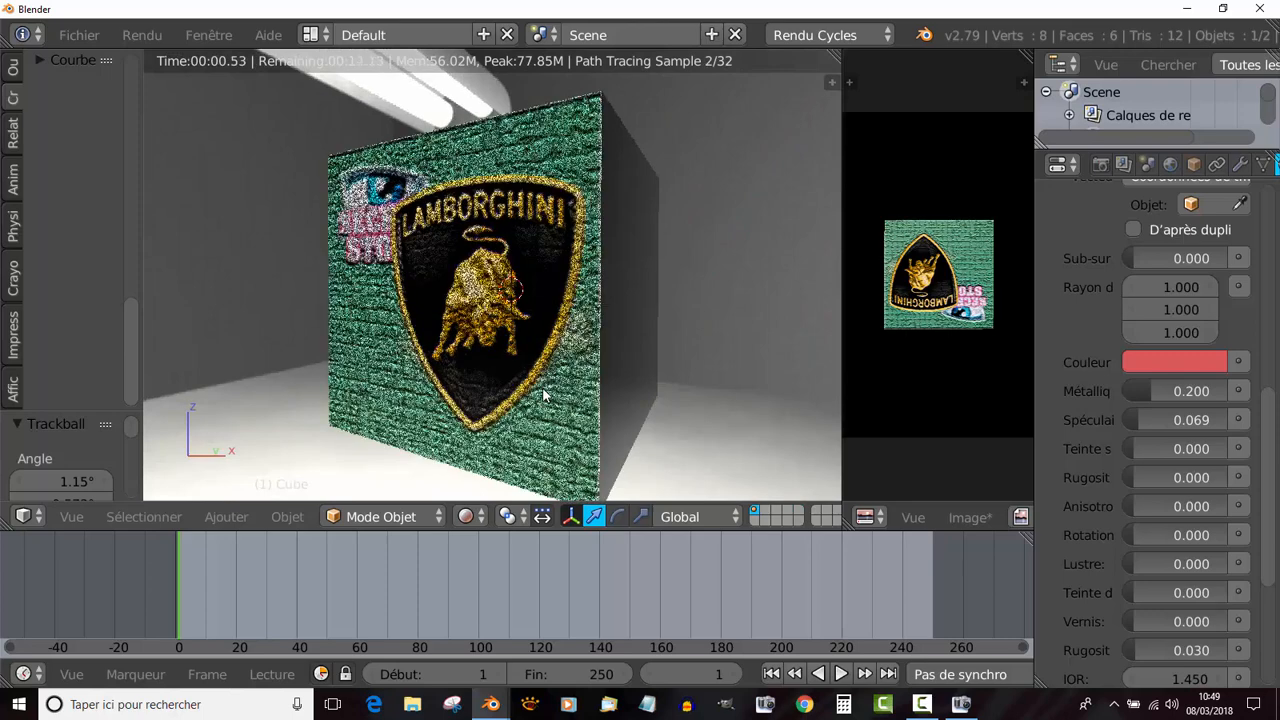